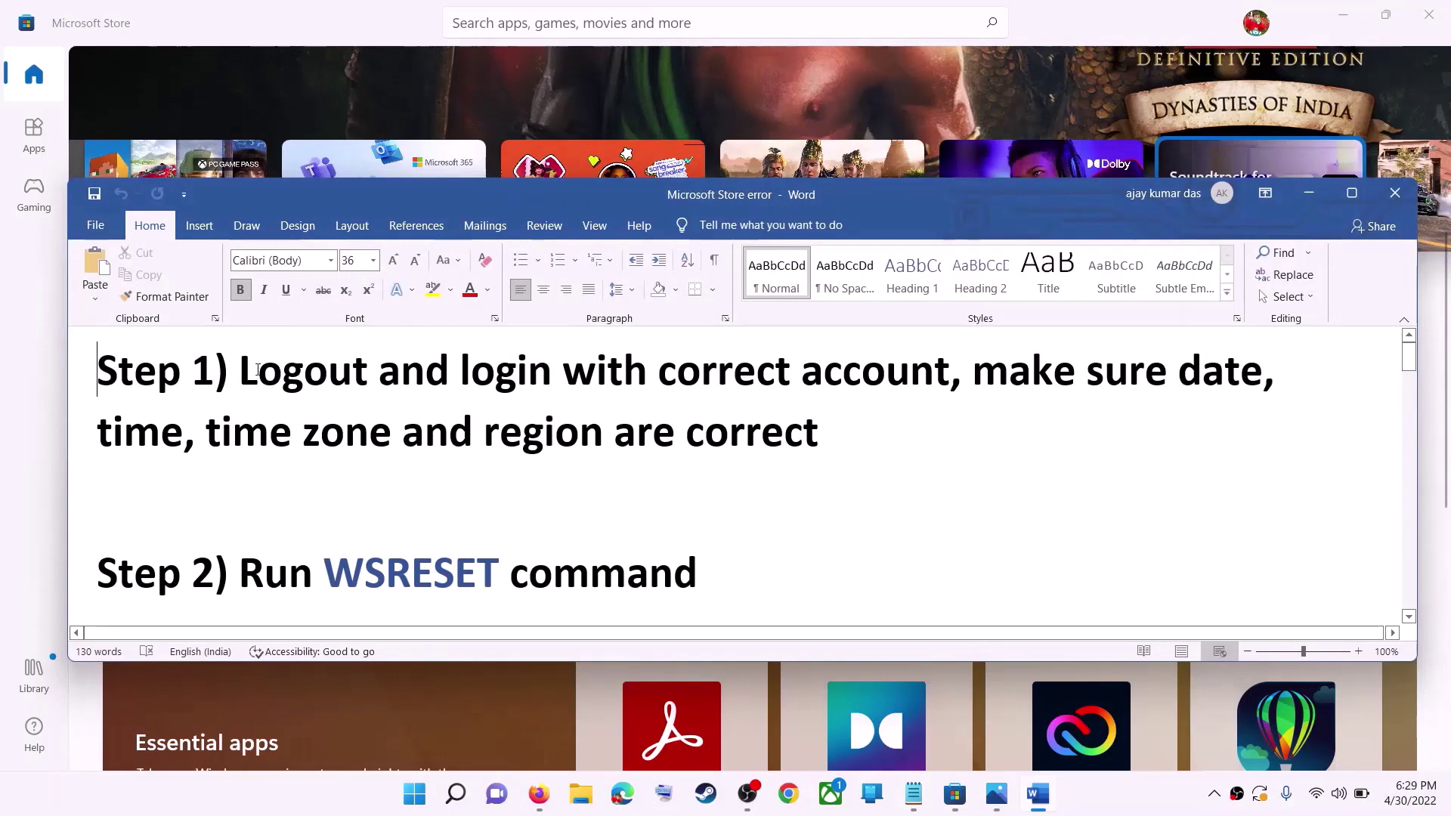
# - Minimize the Word notes, sign out of Microsoft Store, and sign back in with the first listed Microsoft account
pyautogui.moveTo(241, 370); pyautogui.dragTo(950, 374)
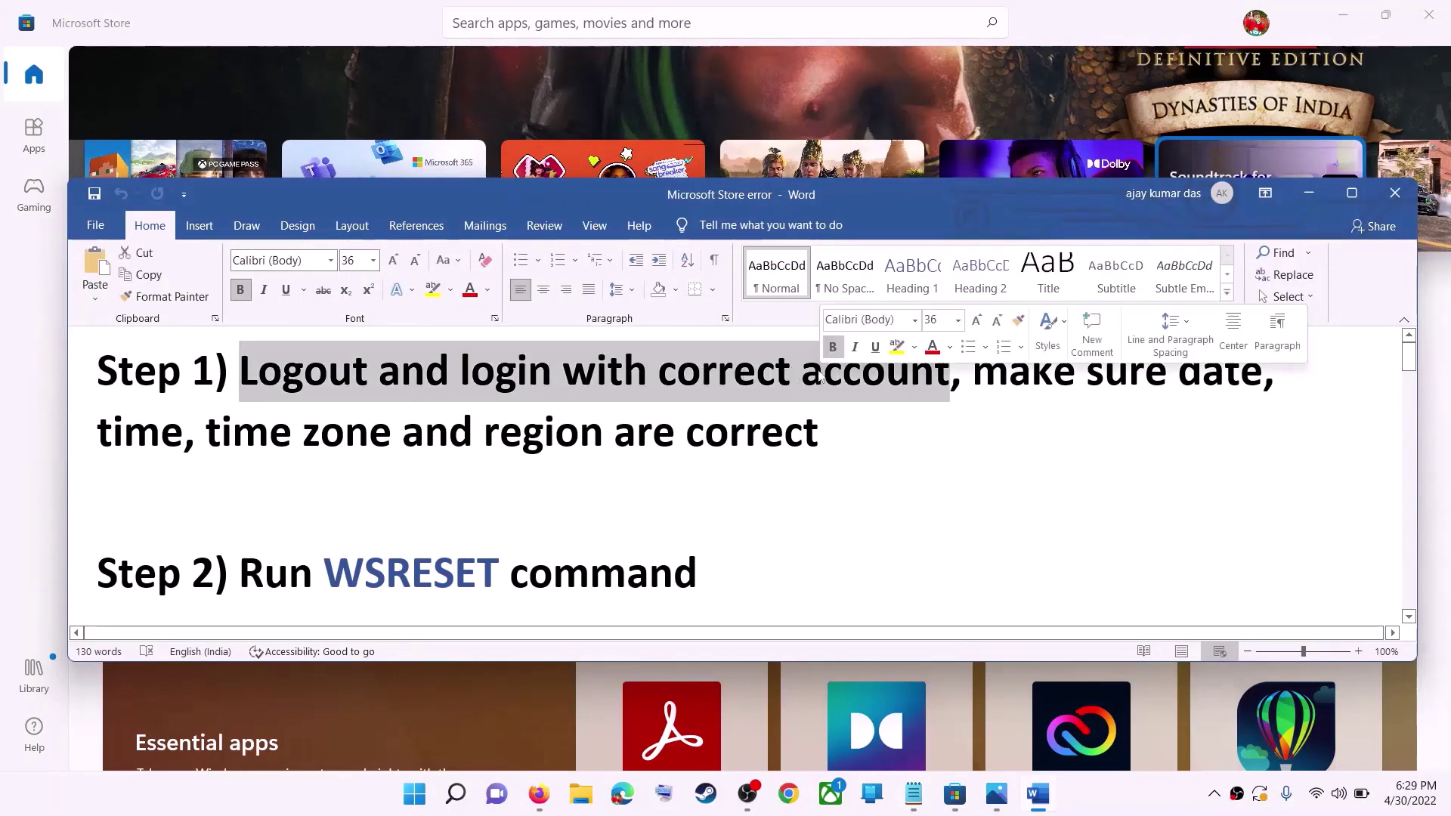
pyautogui.click(1309, 193)
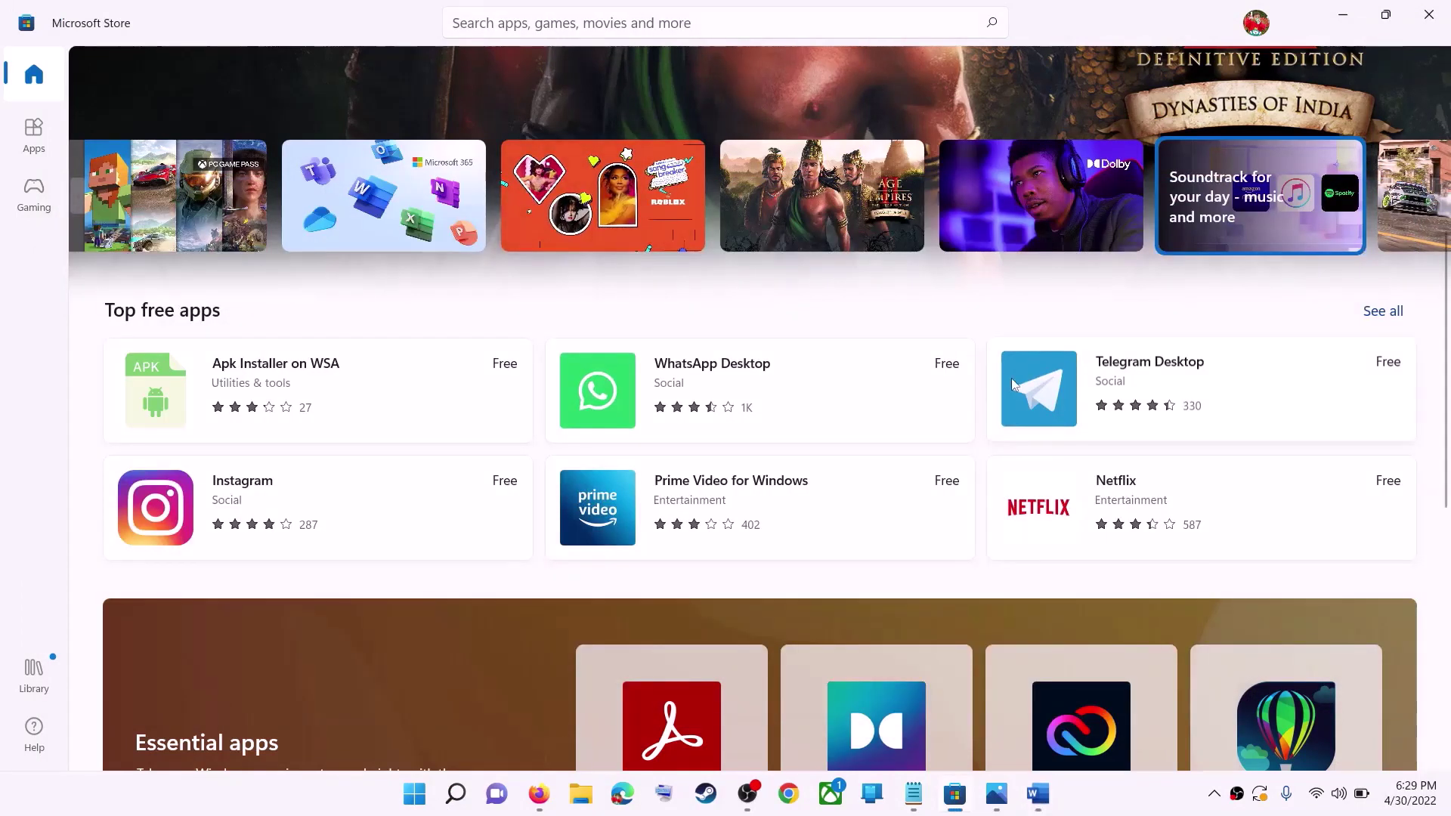
pyautogui.scroll(5, 1011, 378)
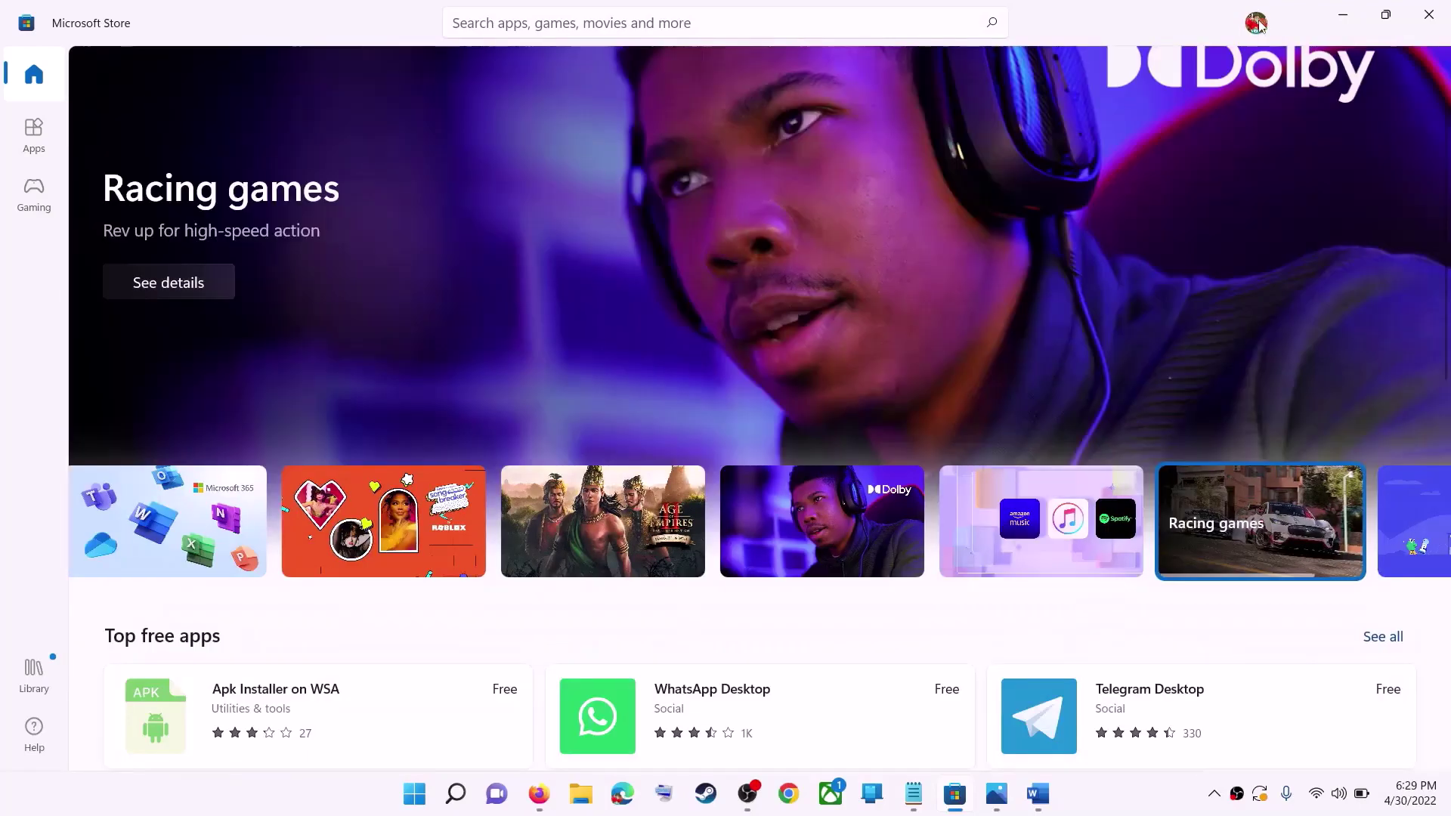
pyautogui.click(1256, 24)
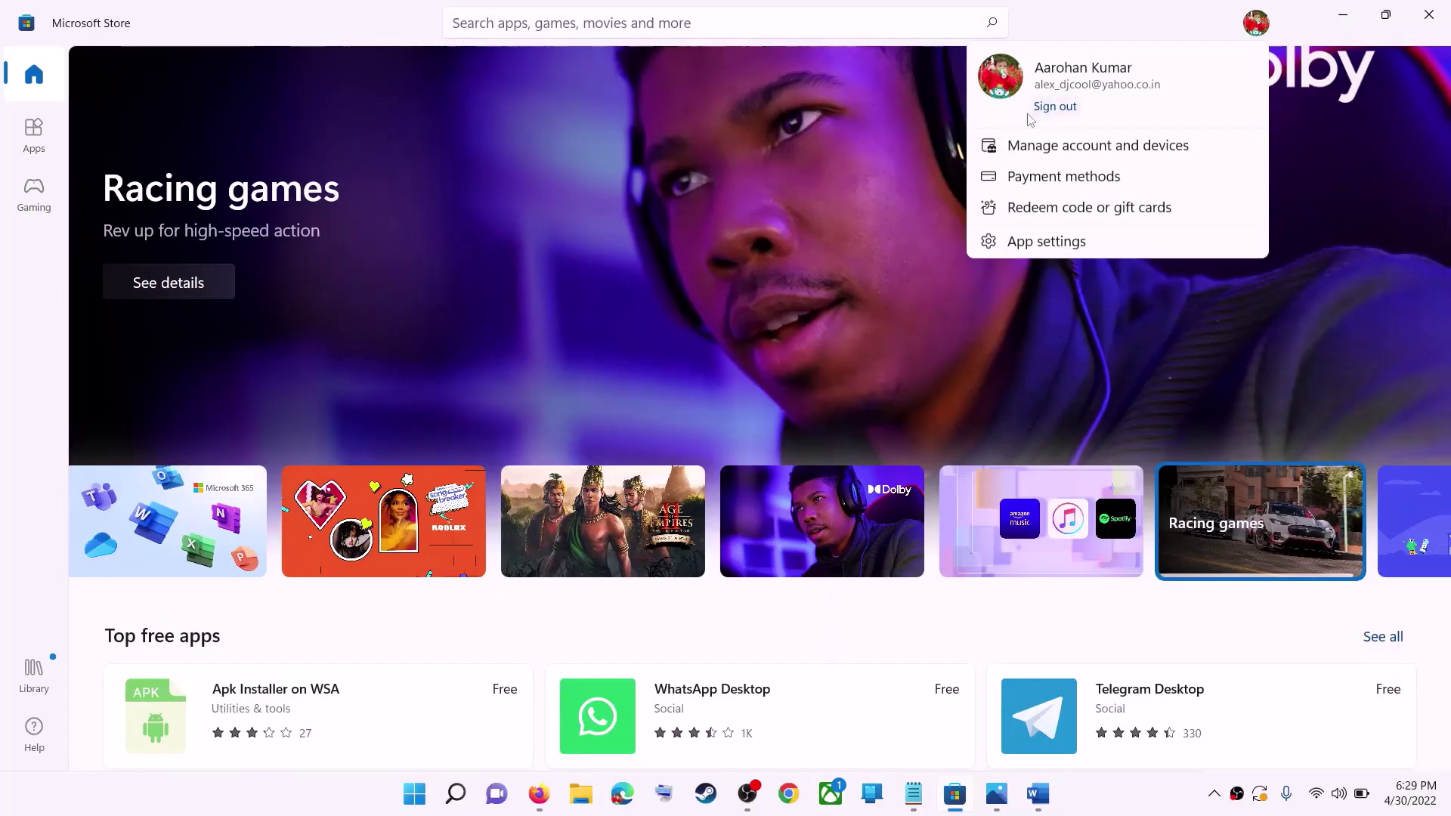
pyautogui.click(1054, 107)
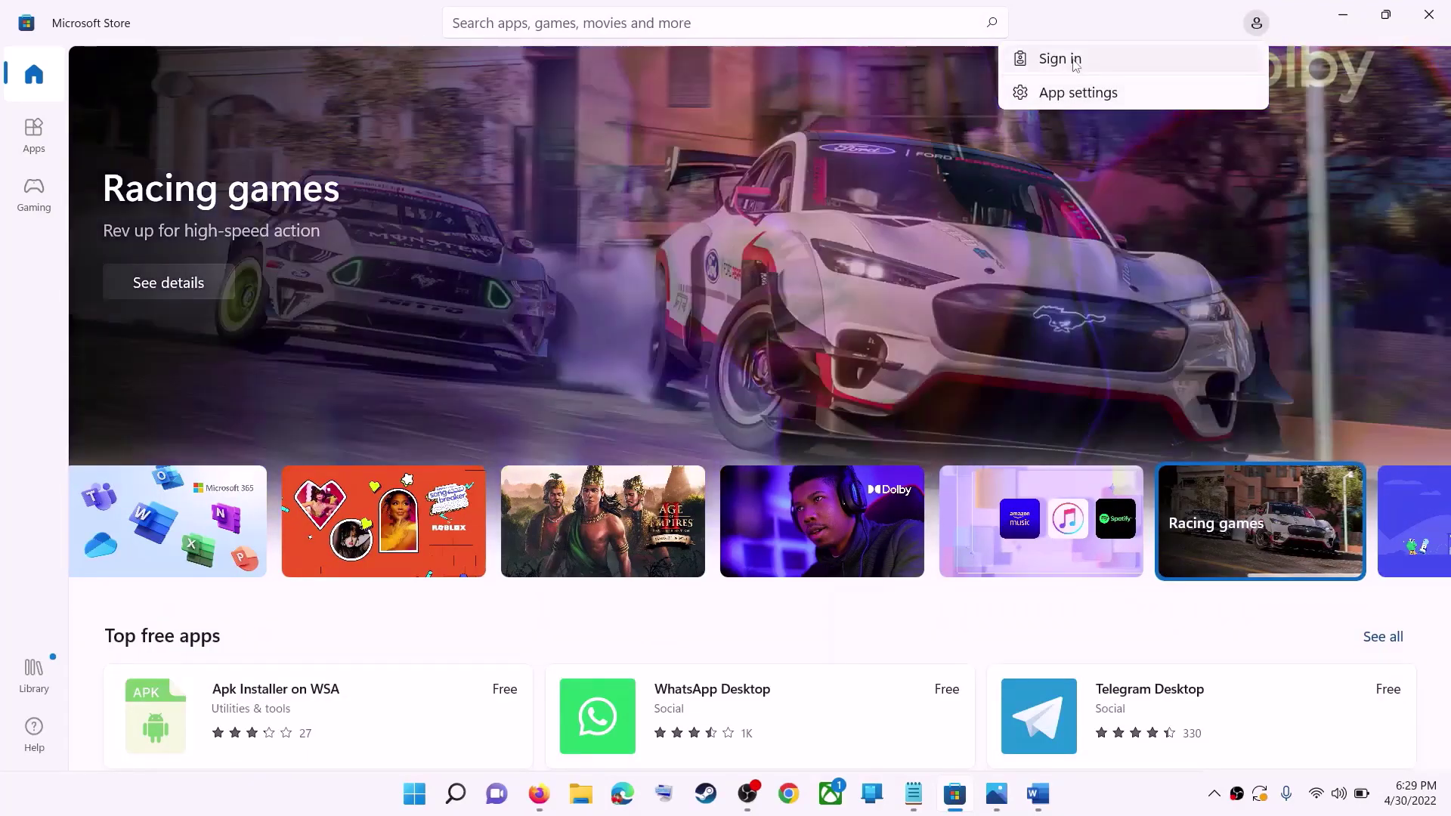
pyautogui.click(1075, 65)
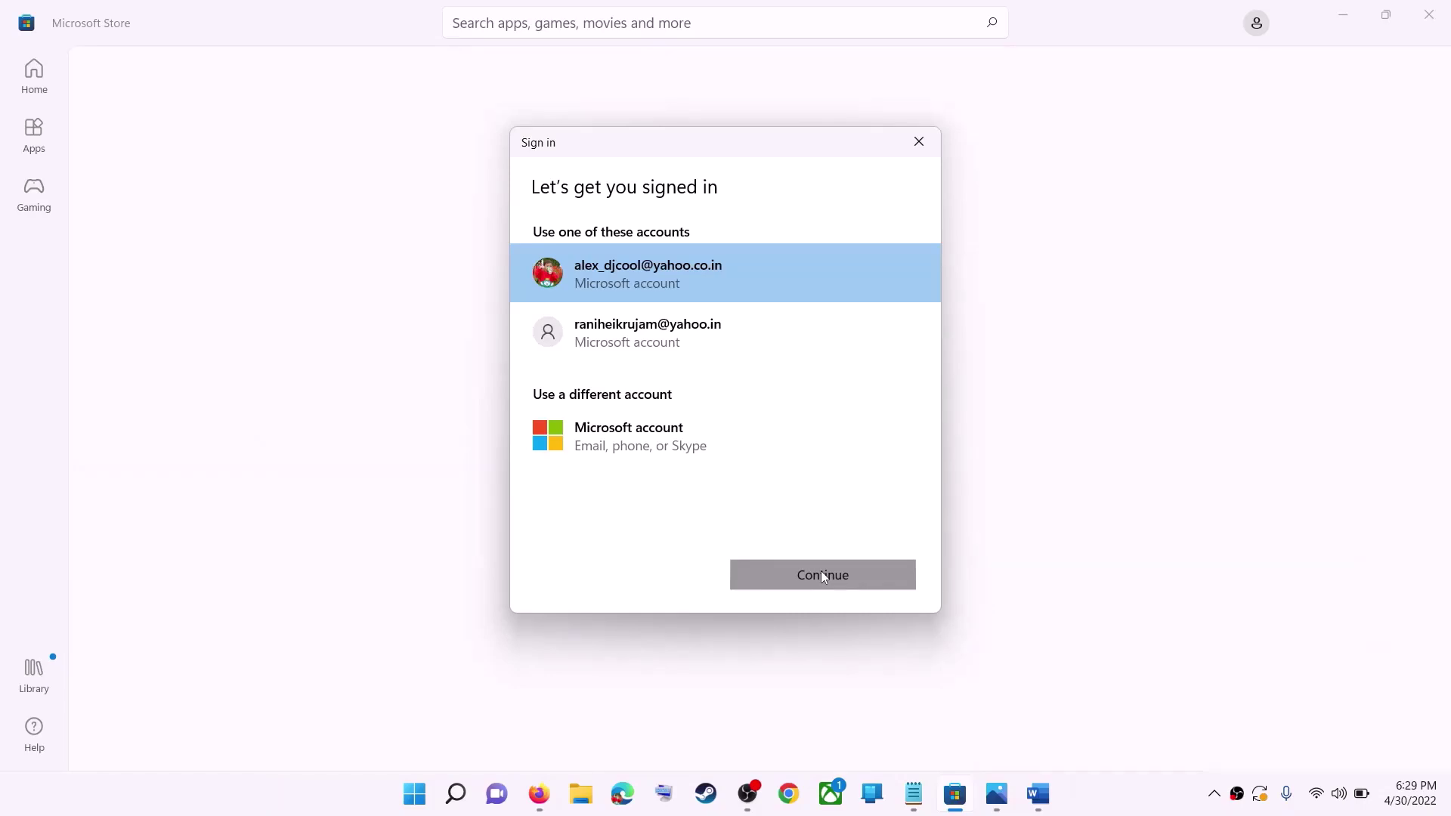
pyautogui.click(823, 576)
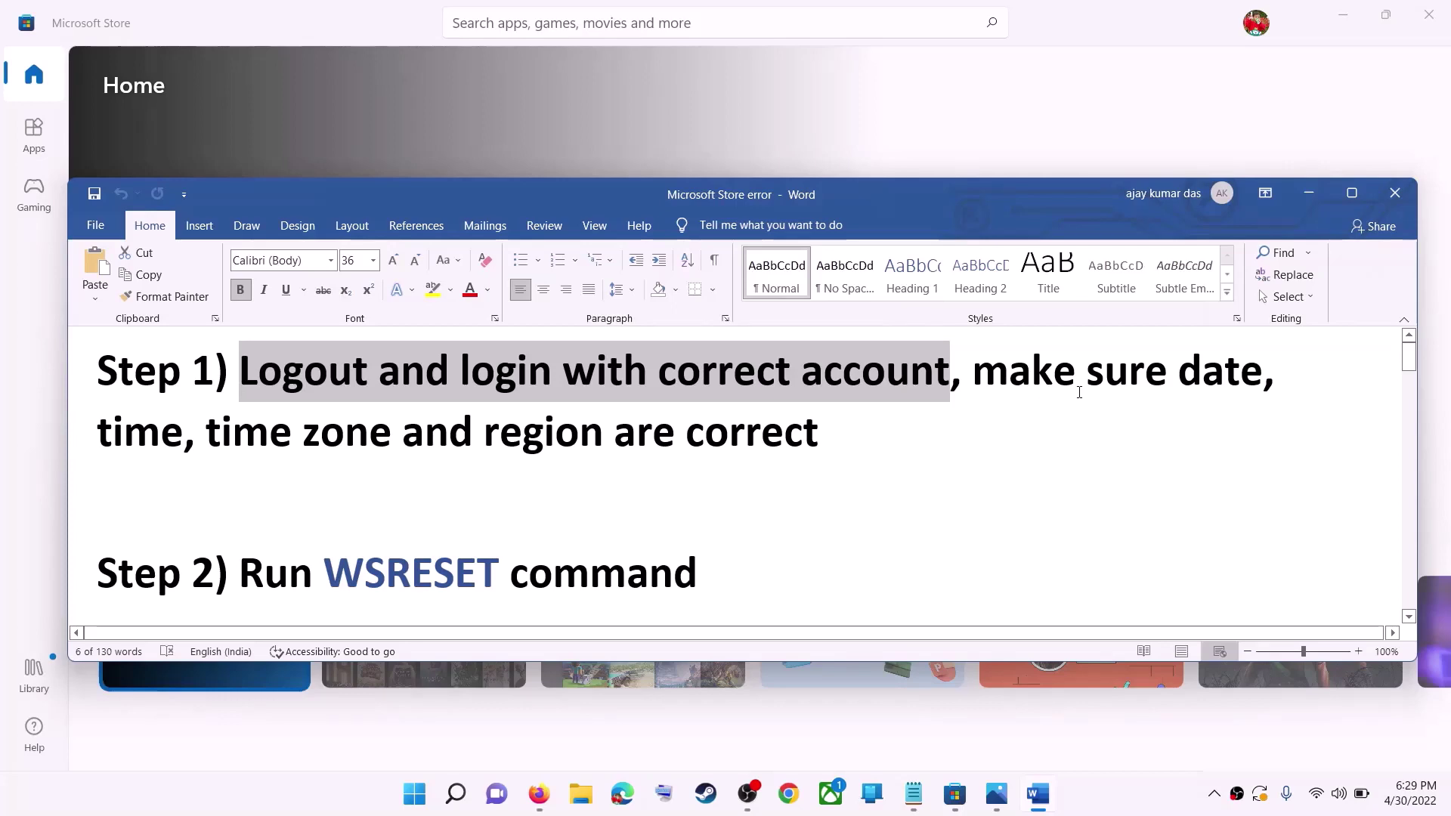
# - Open the Windows date and time settings and select the (UTC+05:30) Chennai, Kolkata, Mumbai, New Delhi time zone
pyautogui.moveTo(974, 372); pyautogui.dragTo(737, 421)
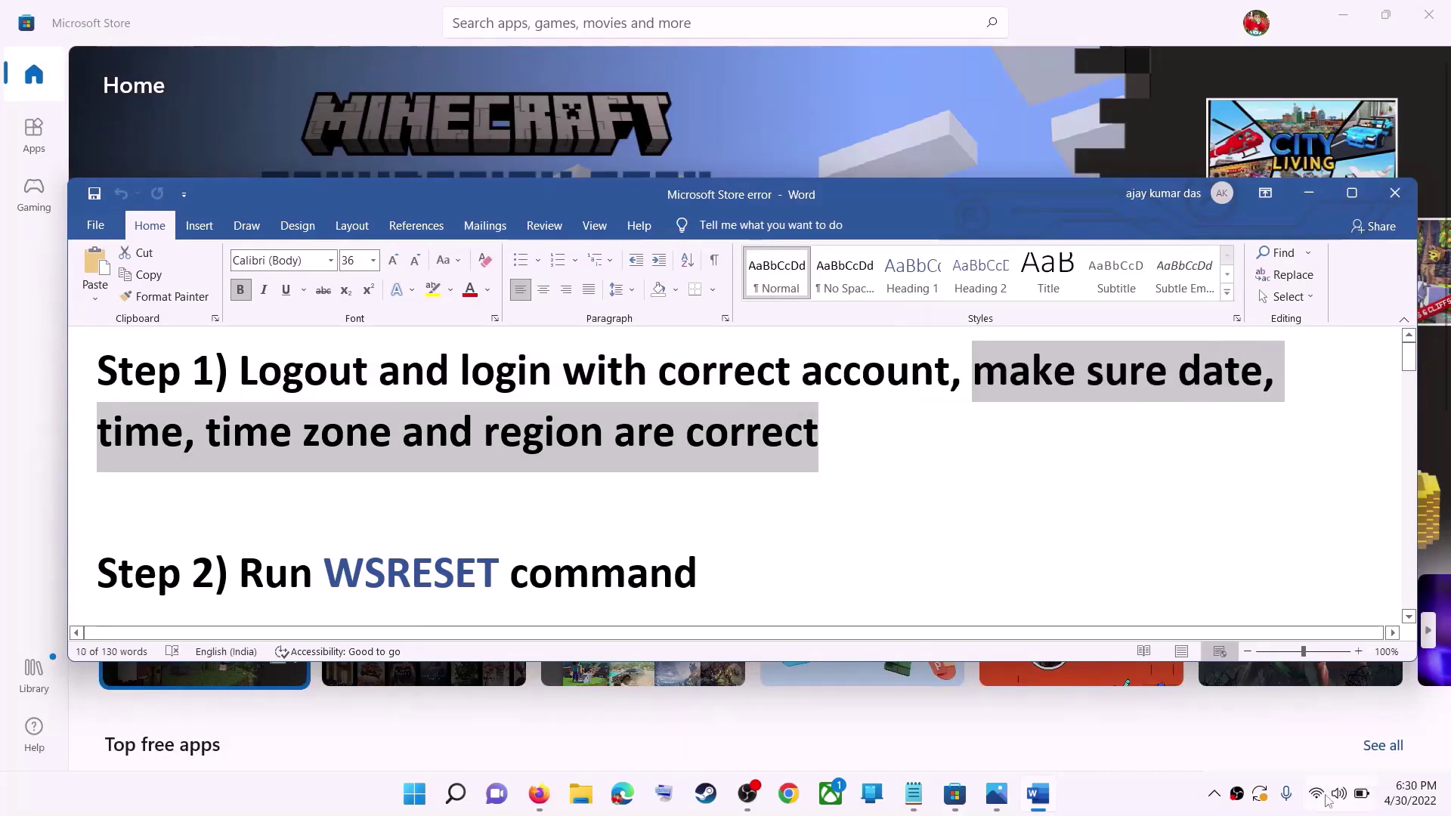
pyautogui.rightClick(1410, 793)
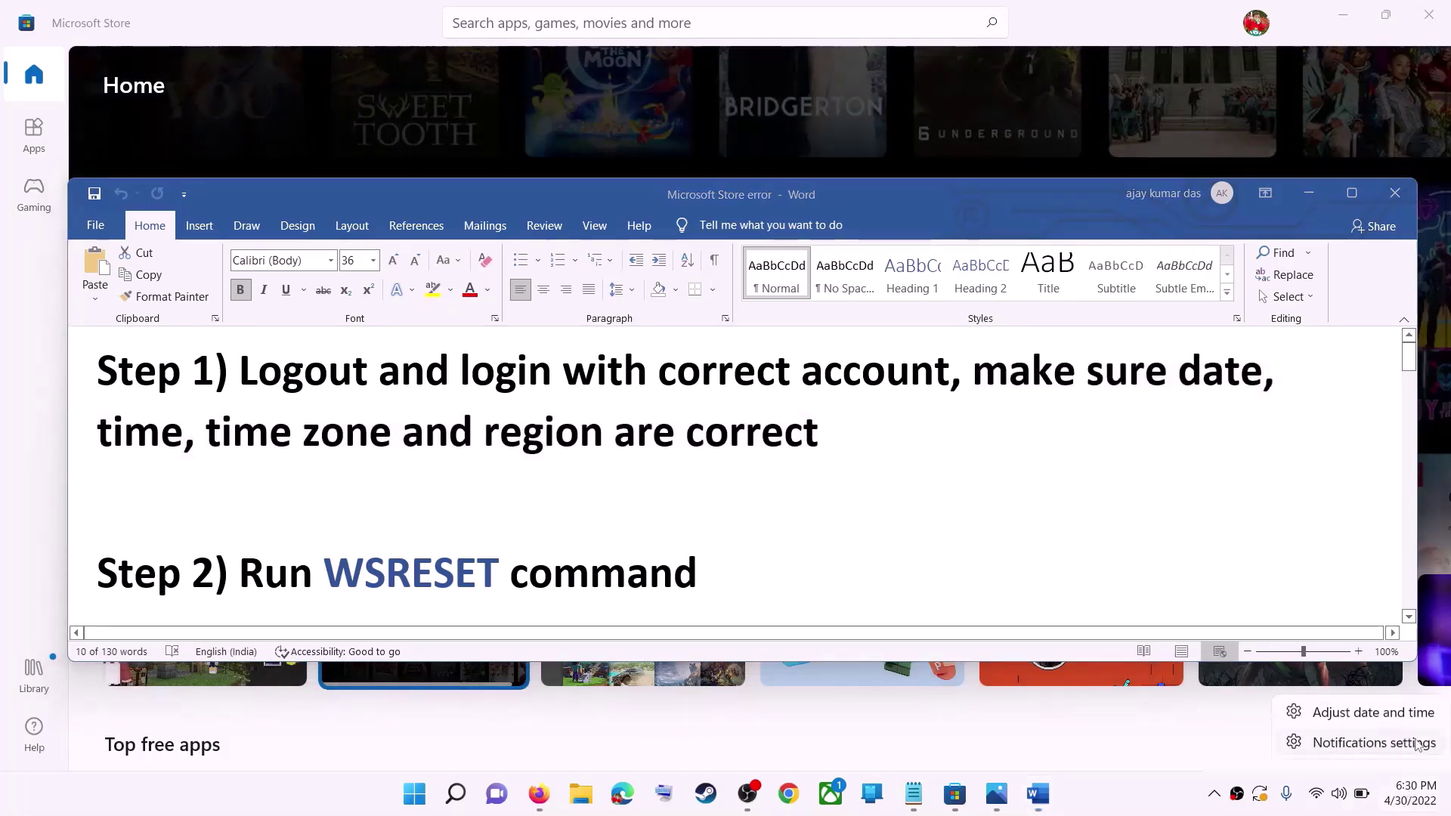
pyautogui.click(1383, 716)
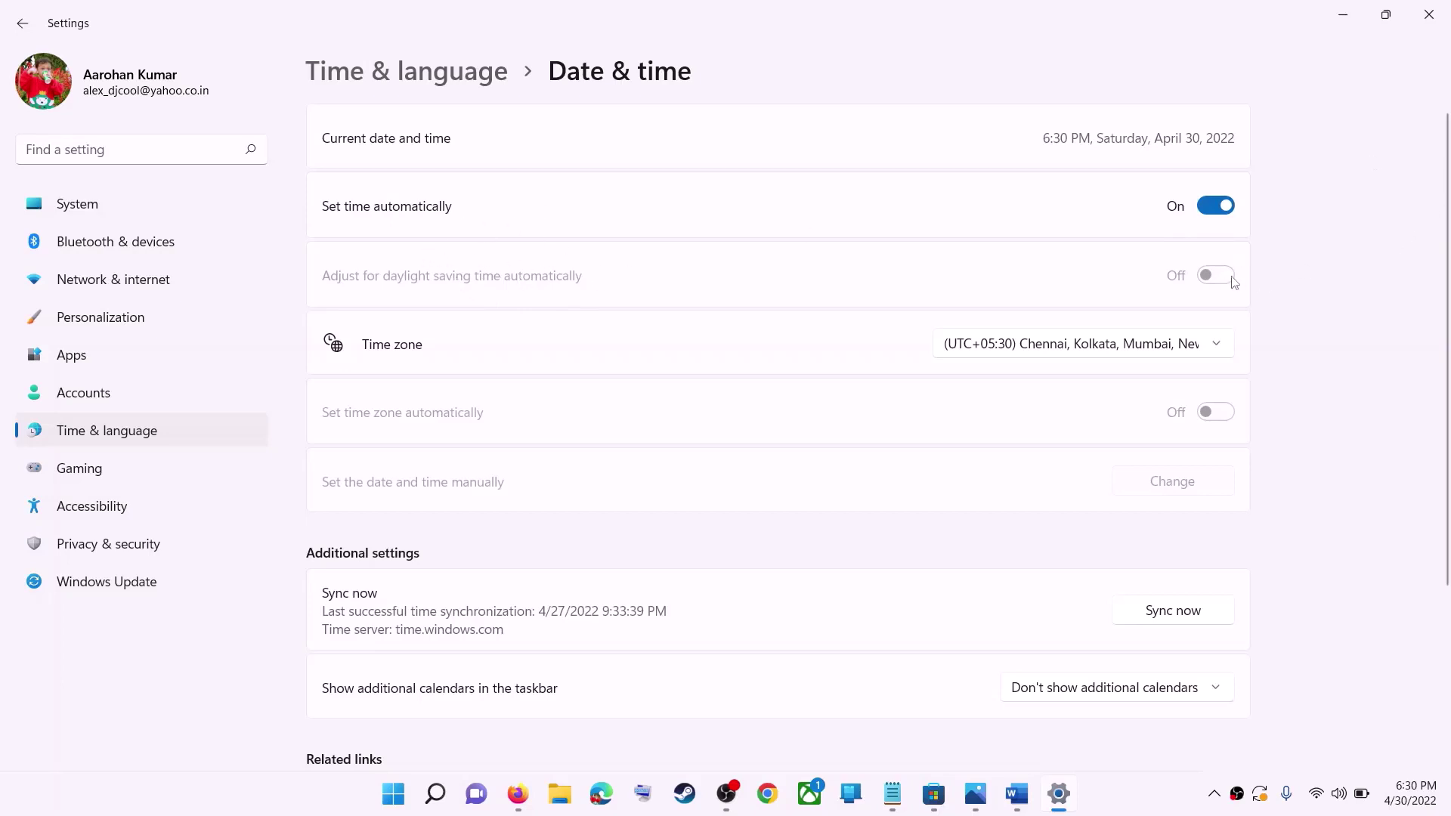
pyautogui.click(1066, 352)
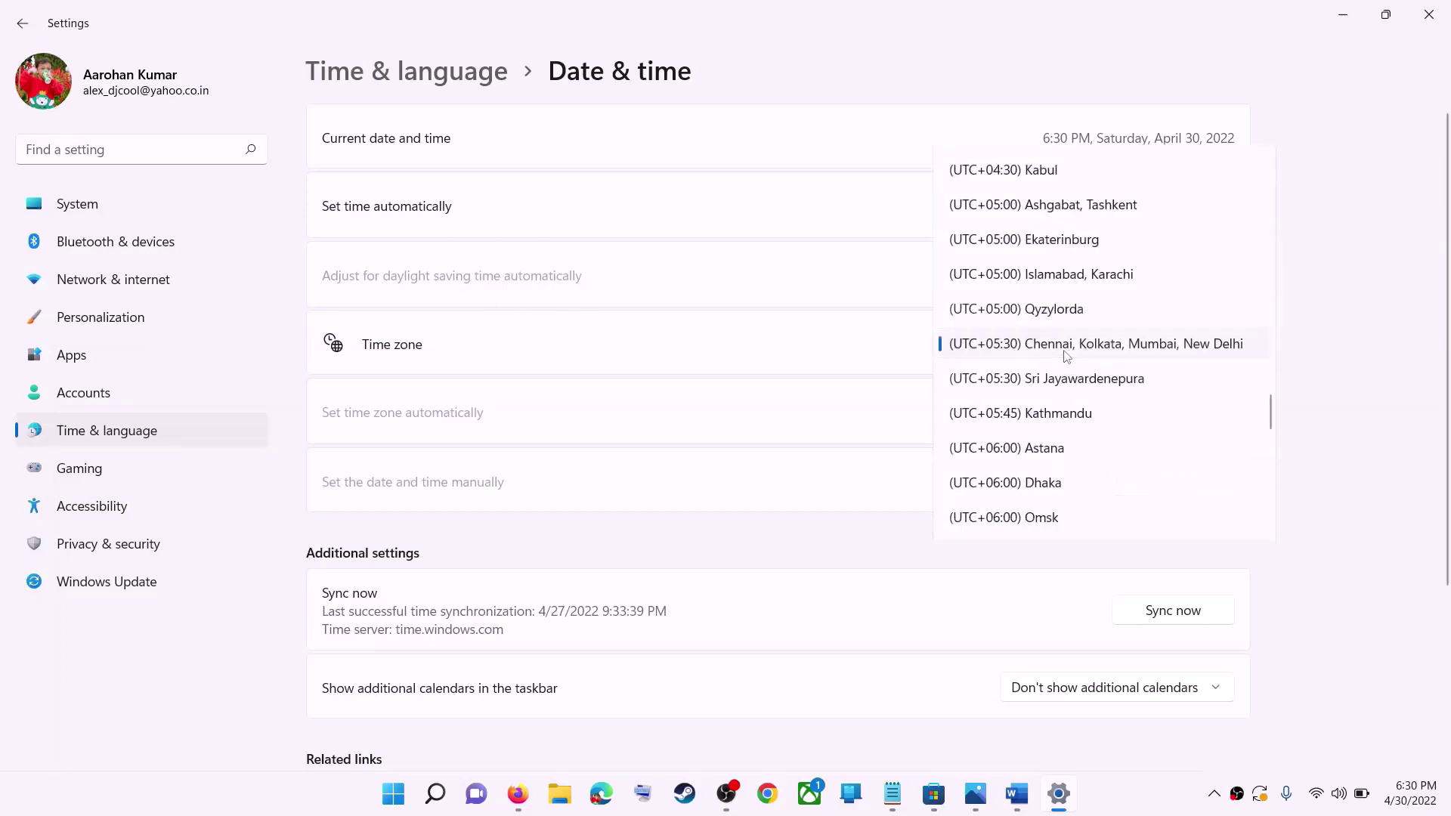
pyautogui.click(1113, 346)
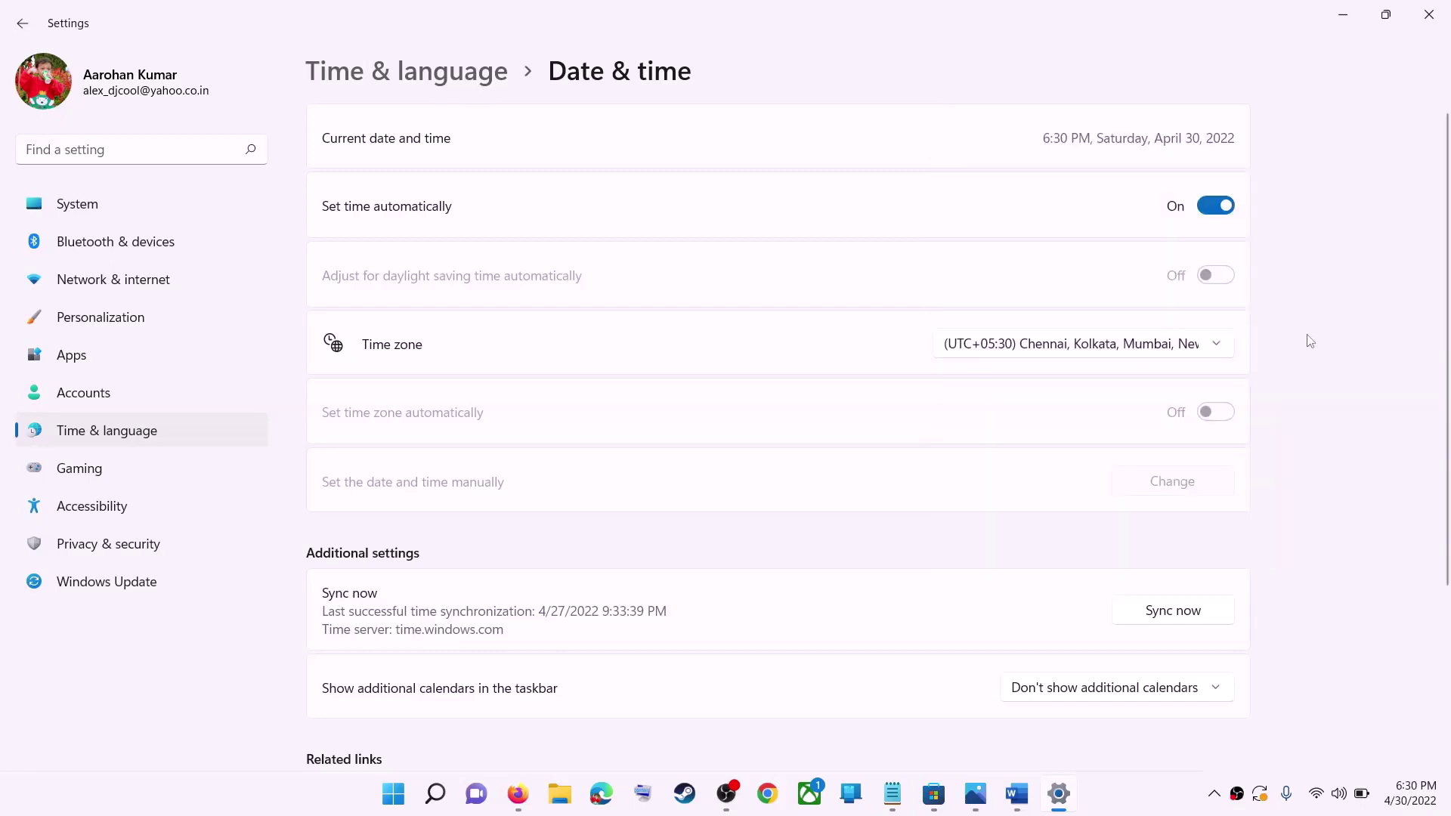
pyautogui.scroll(-3, 1304, 417)
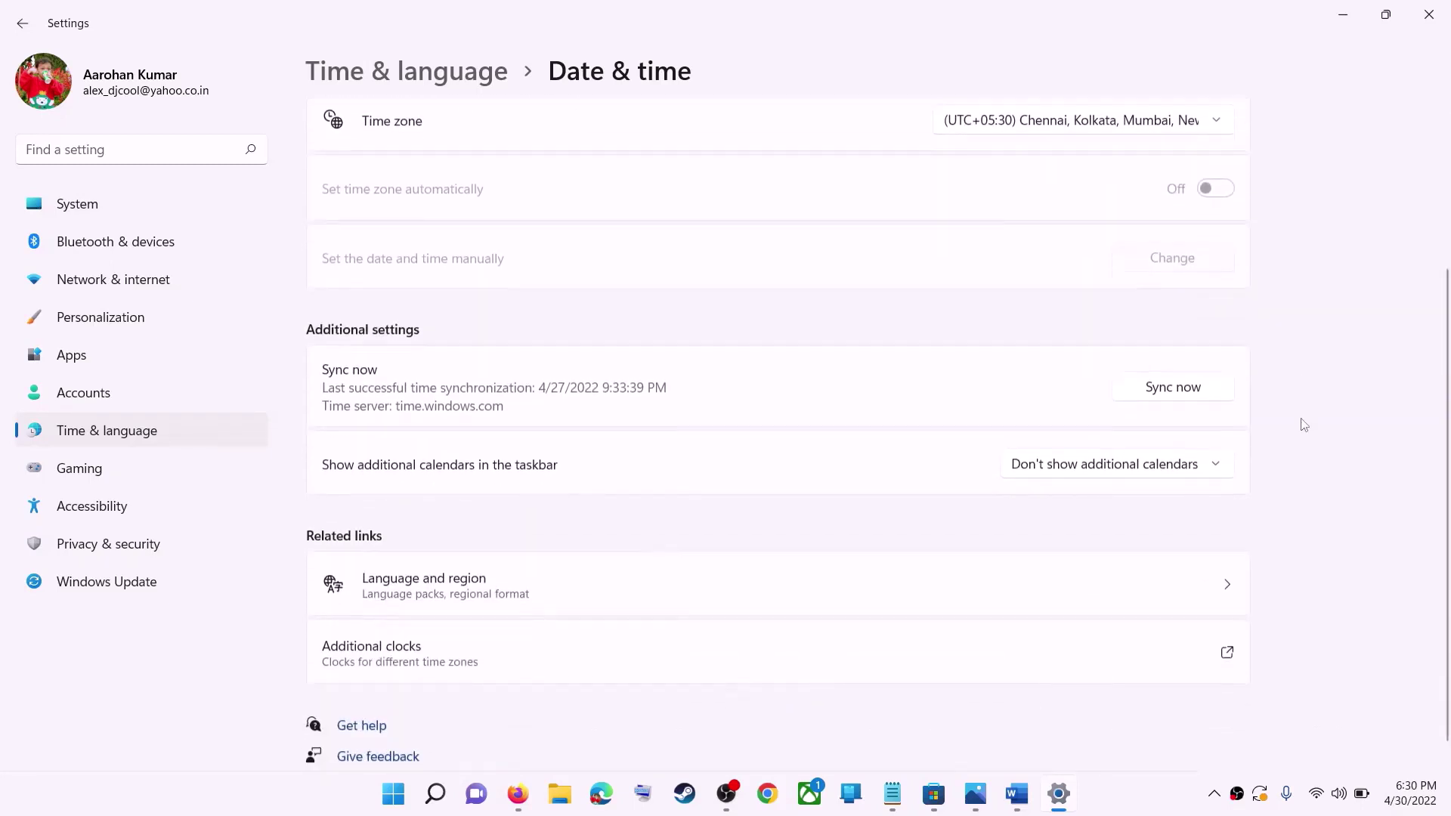
pyautogui.scroll(3, 1083, 504)
pyautogui.scroll(-3, 1074, 508)
pyautogui.scroll(3, 646, 442)
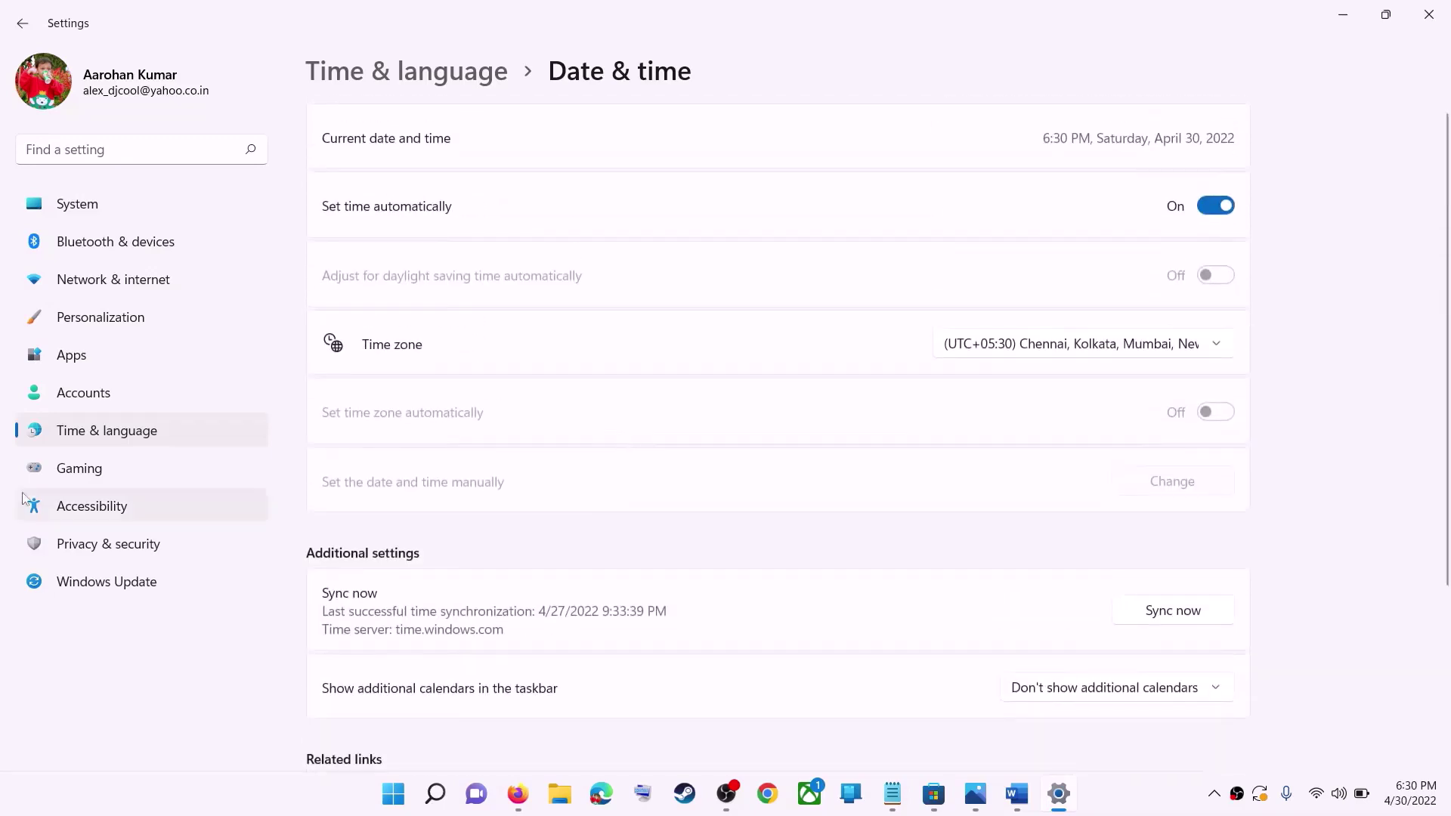
# - Check the country or region under the language and region settings, and close Settings
pyautogui.click(111, 442)
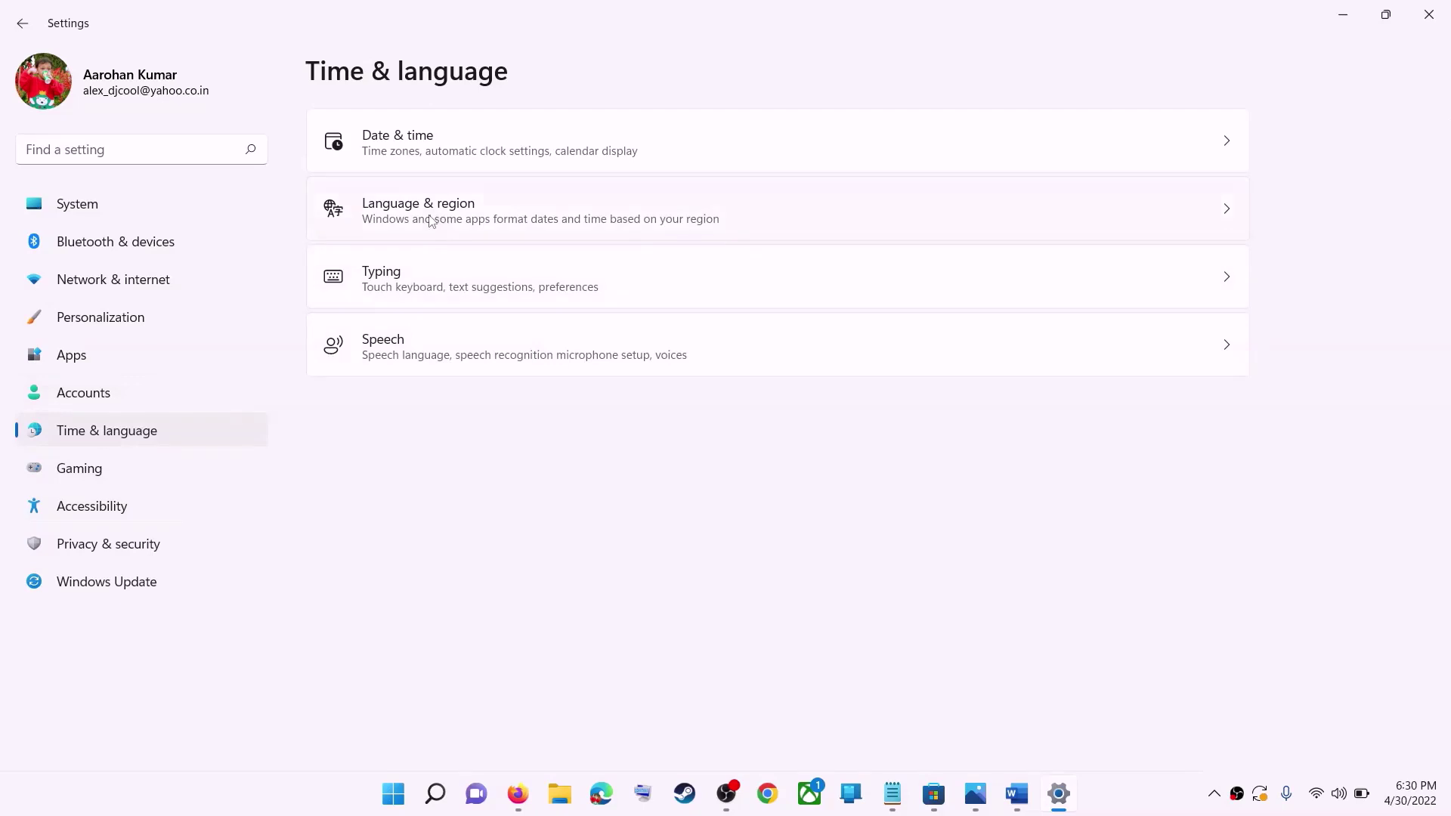
pyautogui.click(1095, 229)
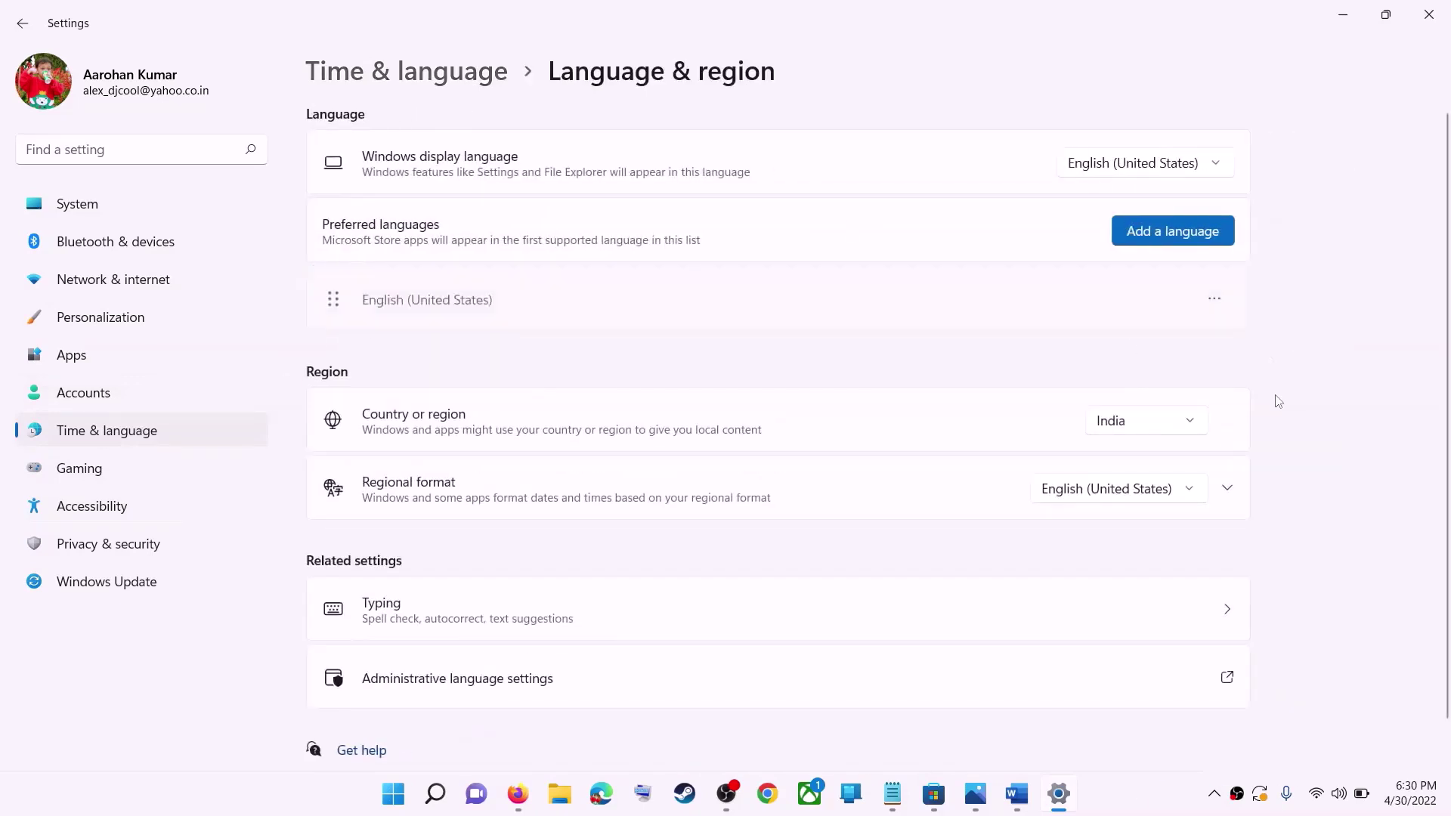
pyautogui.click(1162, 429)
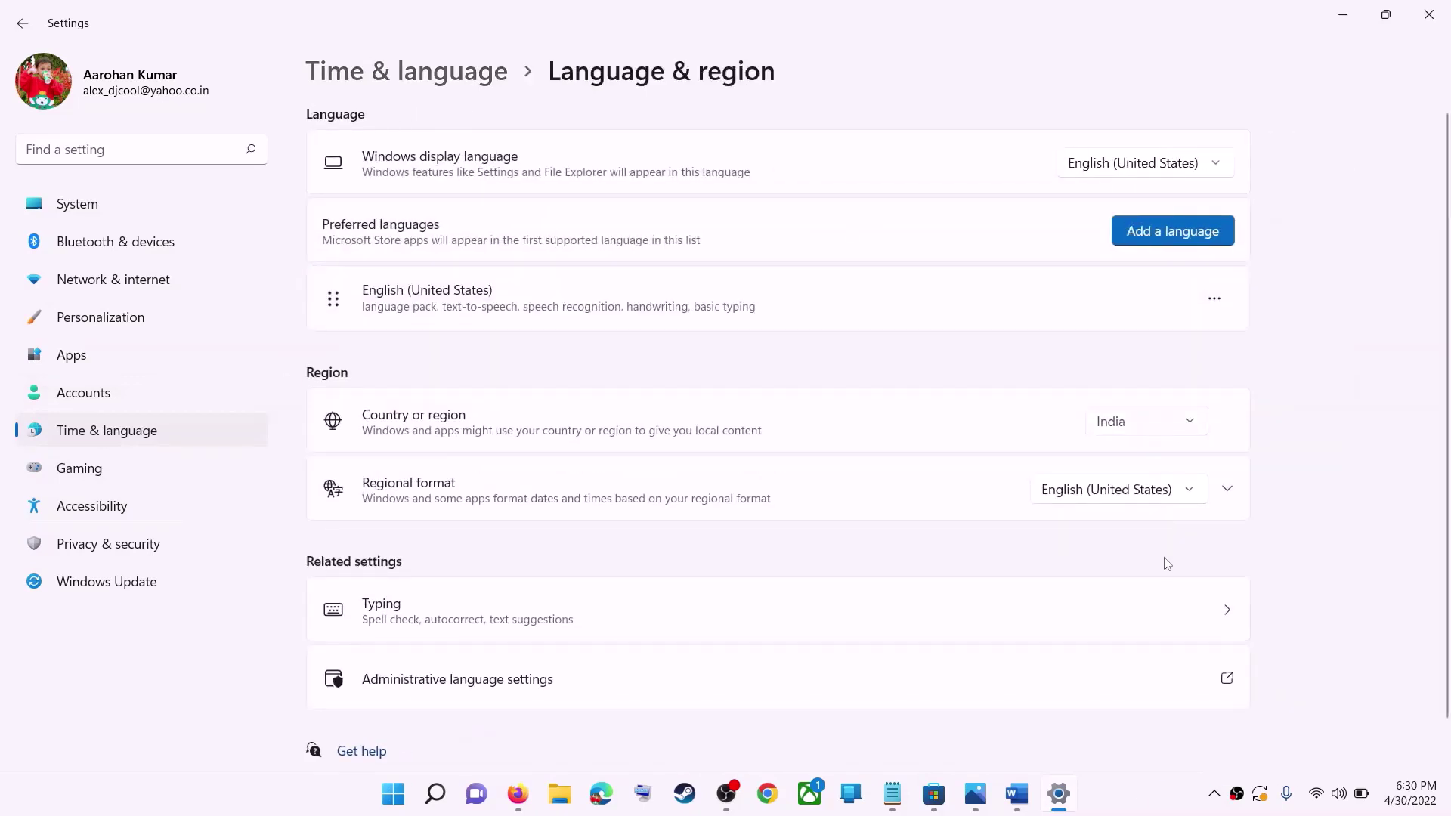
pyautogui.click(1409, 406)
pyautogui.click(1428, 17)
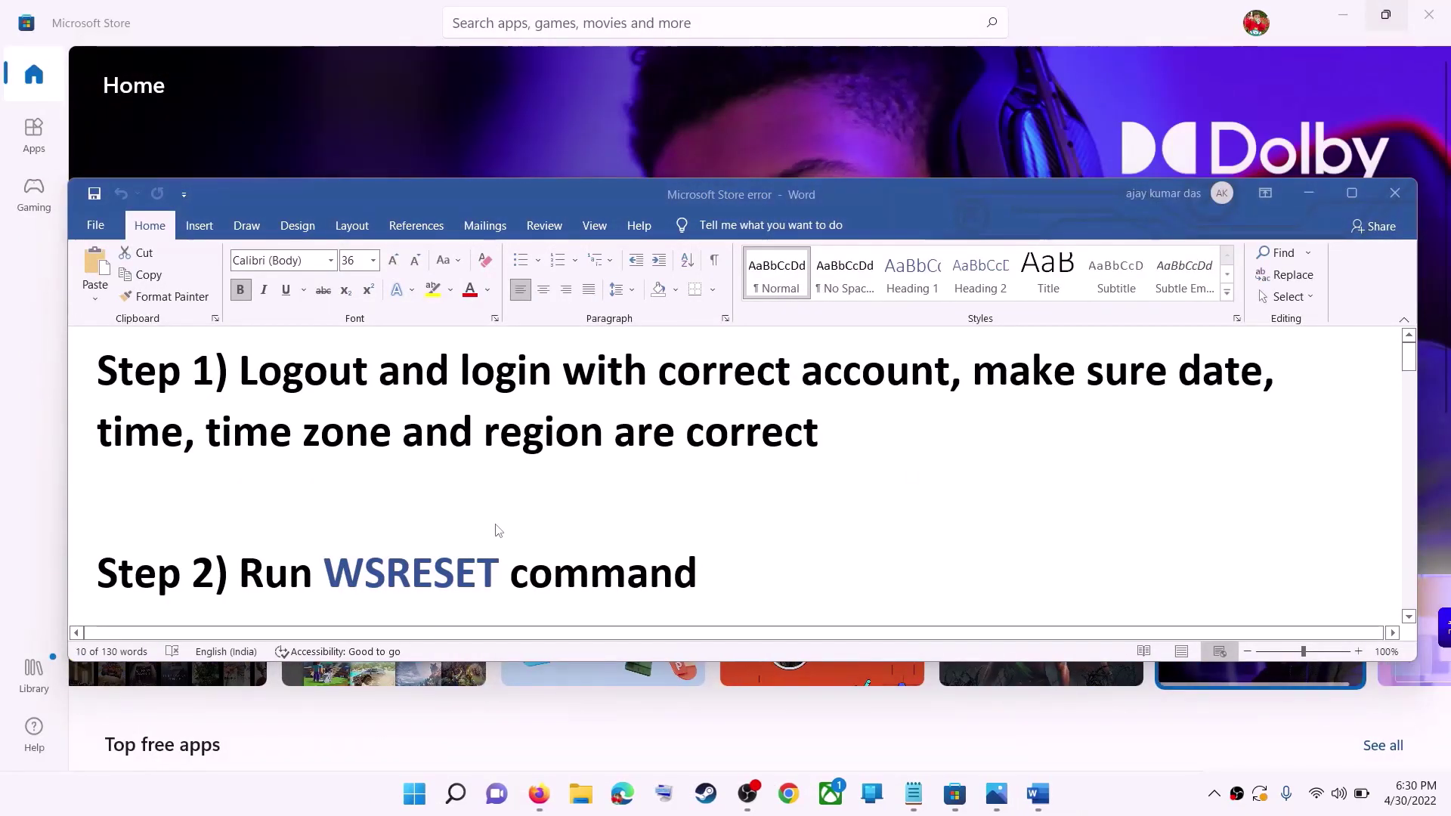
# - Copy WSRESET from Step 2 of the Word notes, run it through Windows search, and maximize the reopened Store window
pyautogui.scroll(-1, 447, 531)
pyautogui.doubleClick(447, 531)
pyautogui.hotkey('ctrl', 'c')
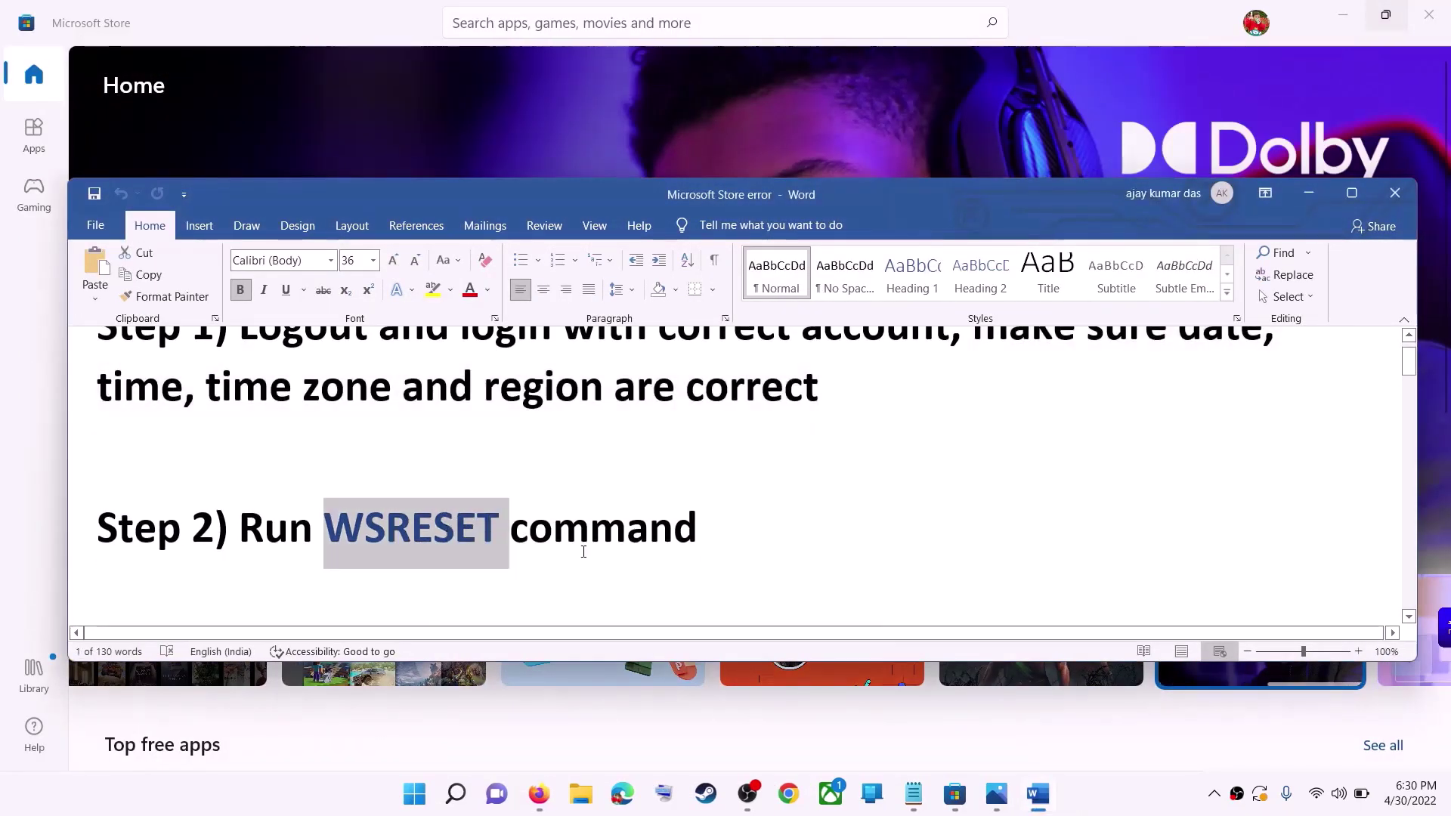
pyautogui.click(432, 798)
pyautogui.hotkey('ctrl', 'v')
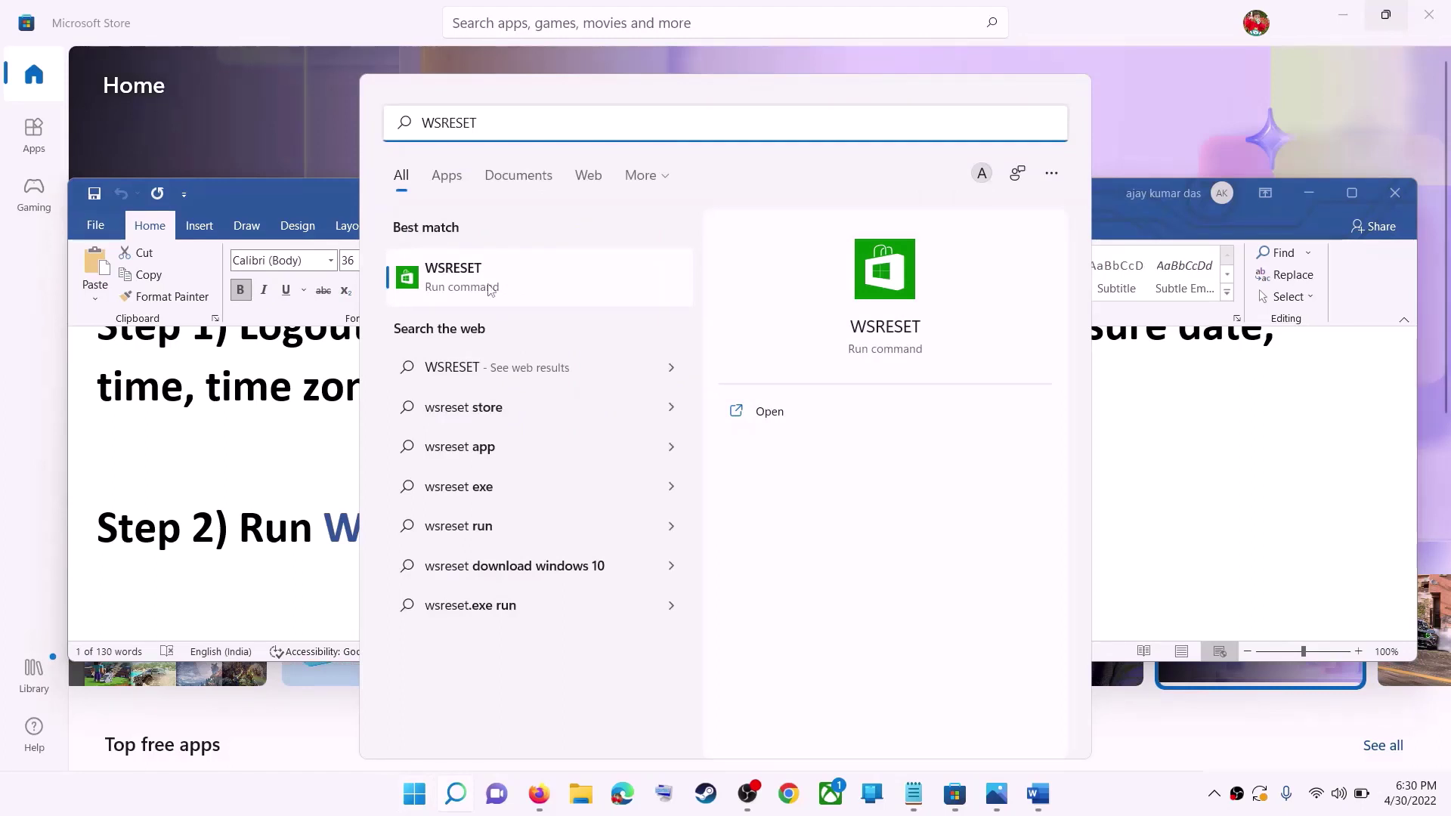
pyautogui.click(490, 288)
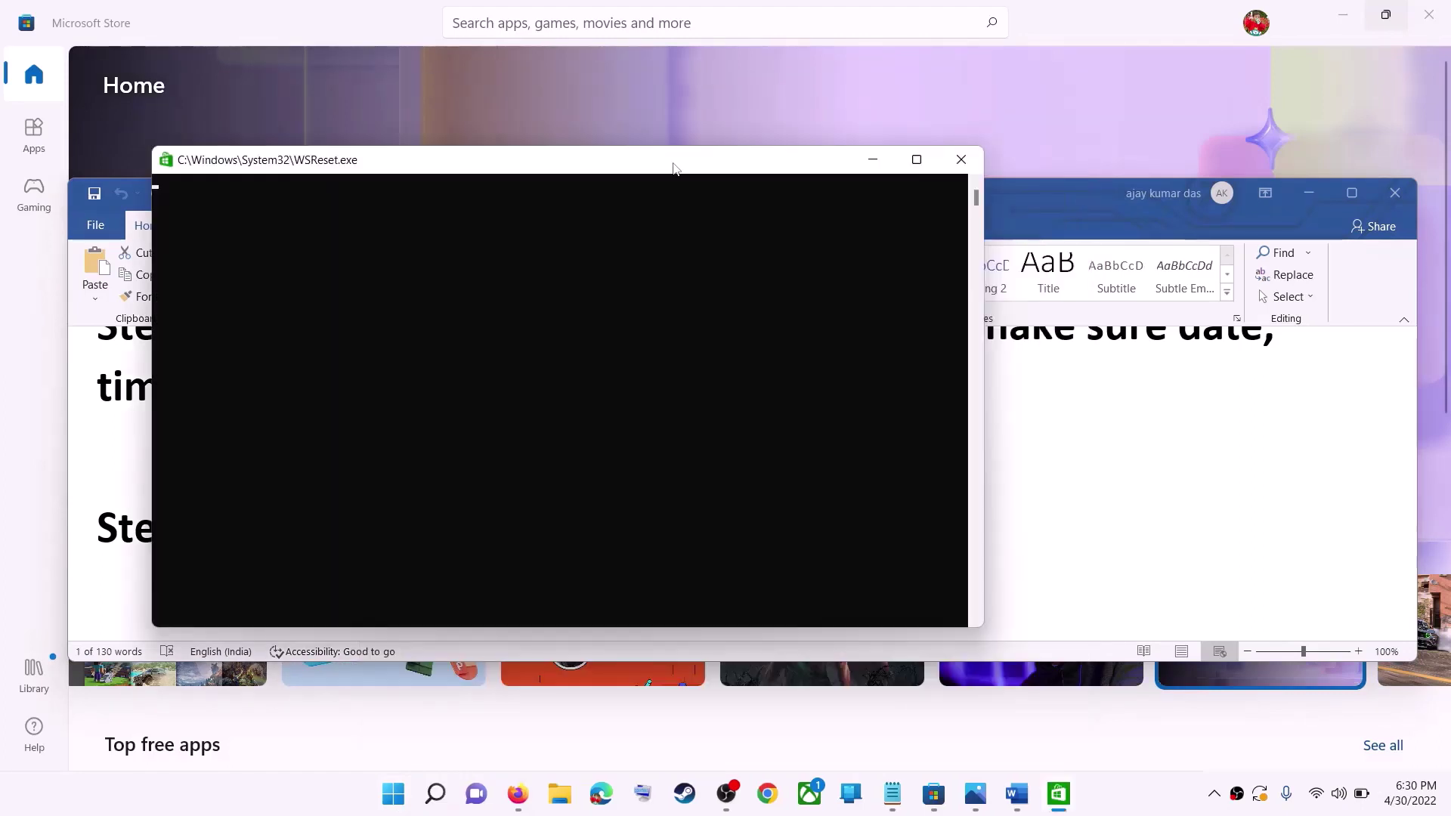
pyautogui.moveTo(675, 168); pyautogui.dragTo(768, 180)
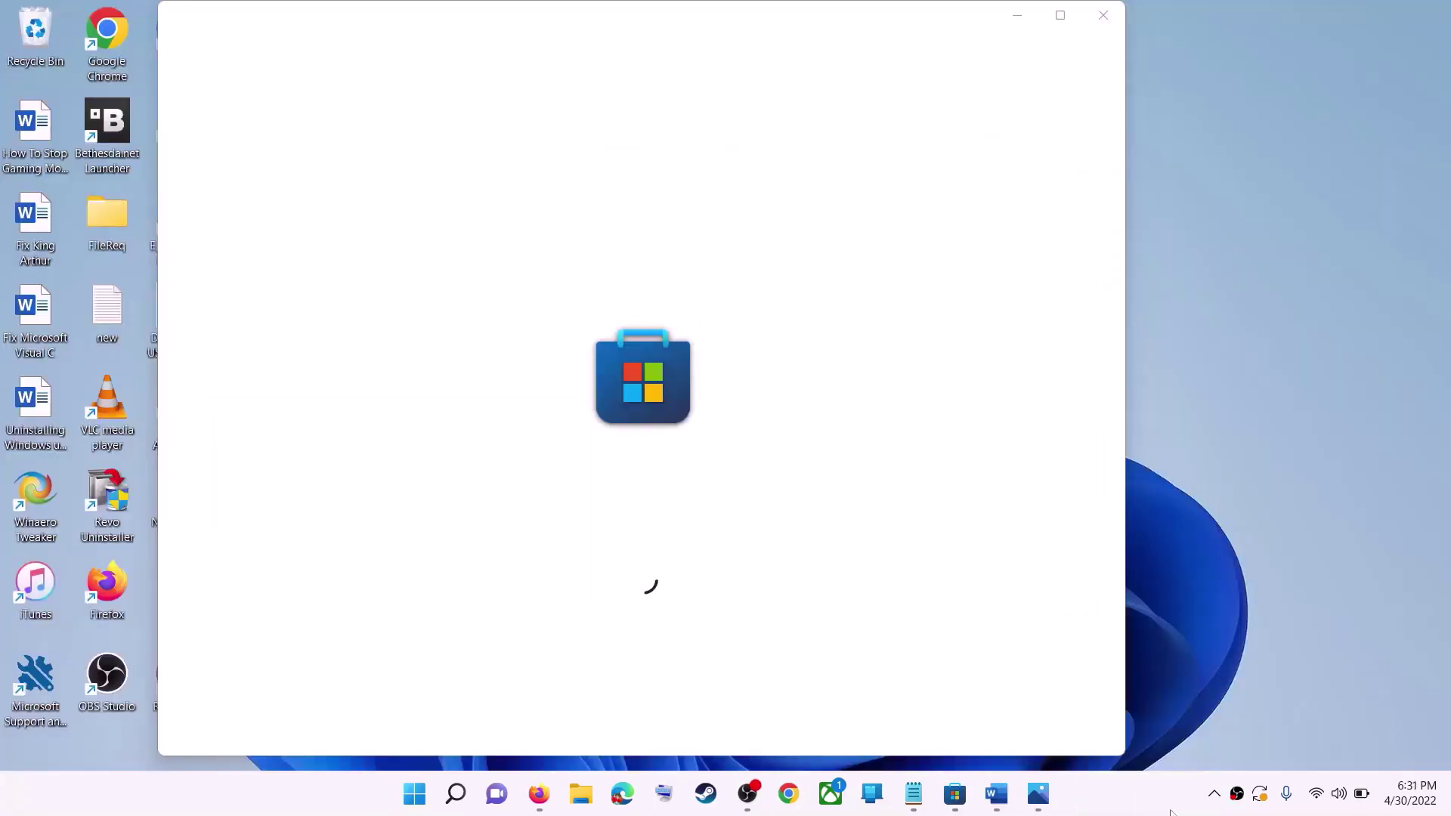
pyautogui.click(1068, 23)
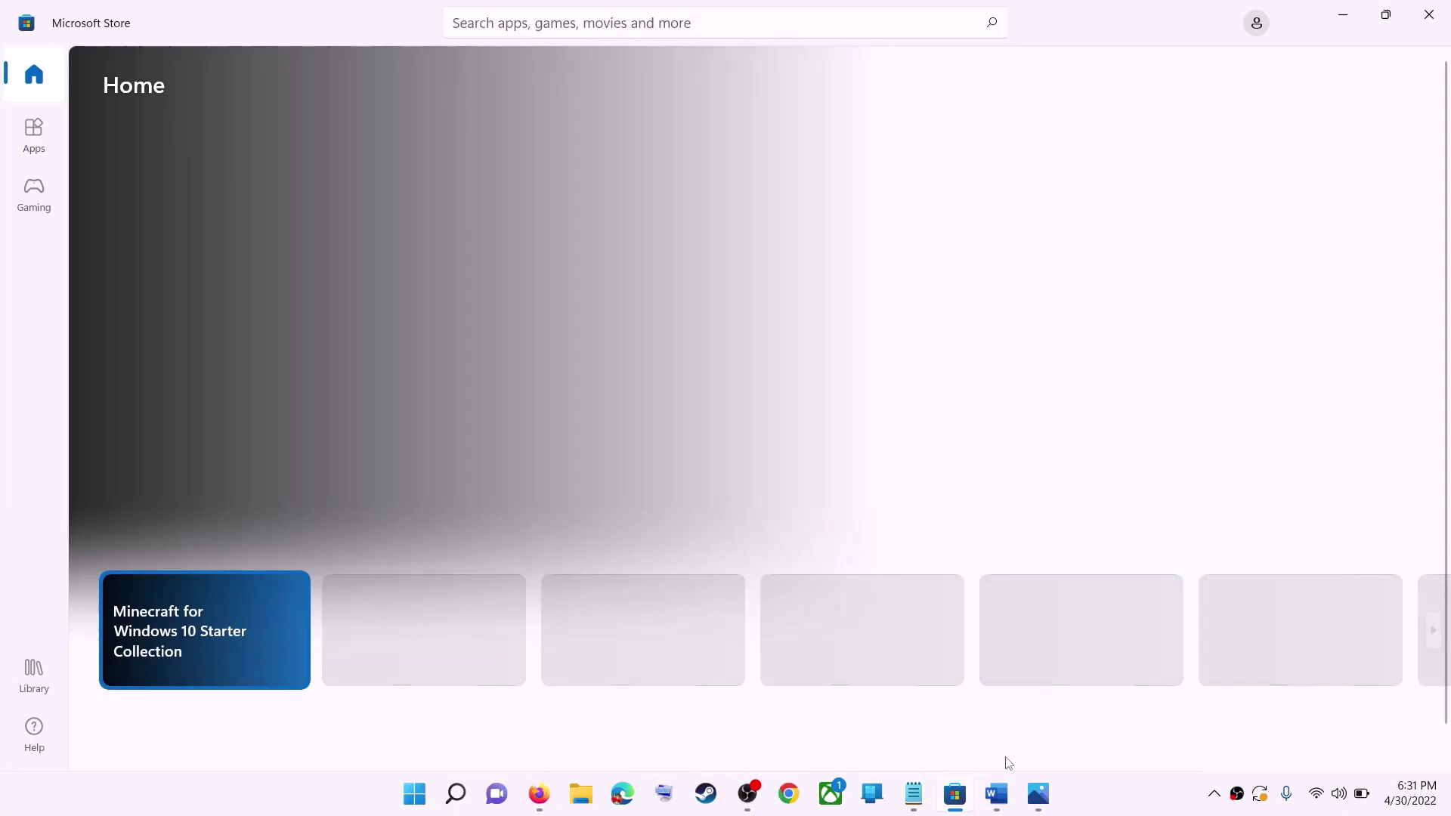
# - Return to Step 3 of the Word notes, search Windows for "store", and open Microsoft Store's app settings at the Reset section
pyautogui.click(997, 794)
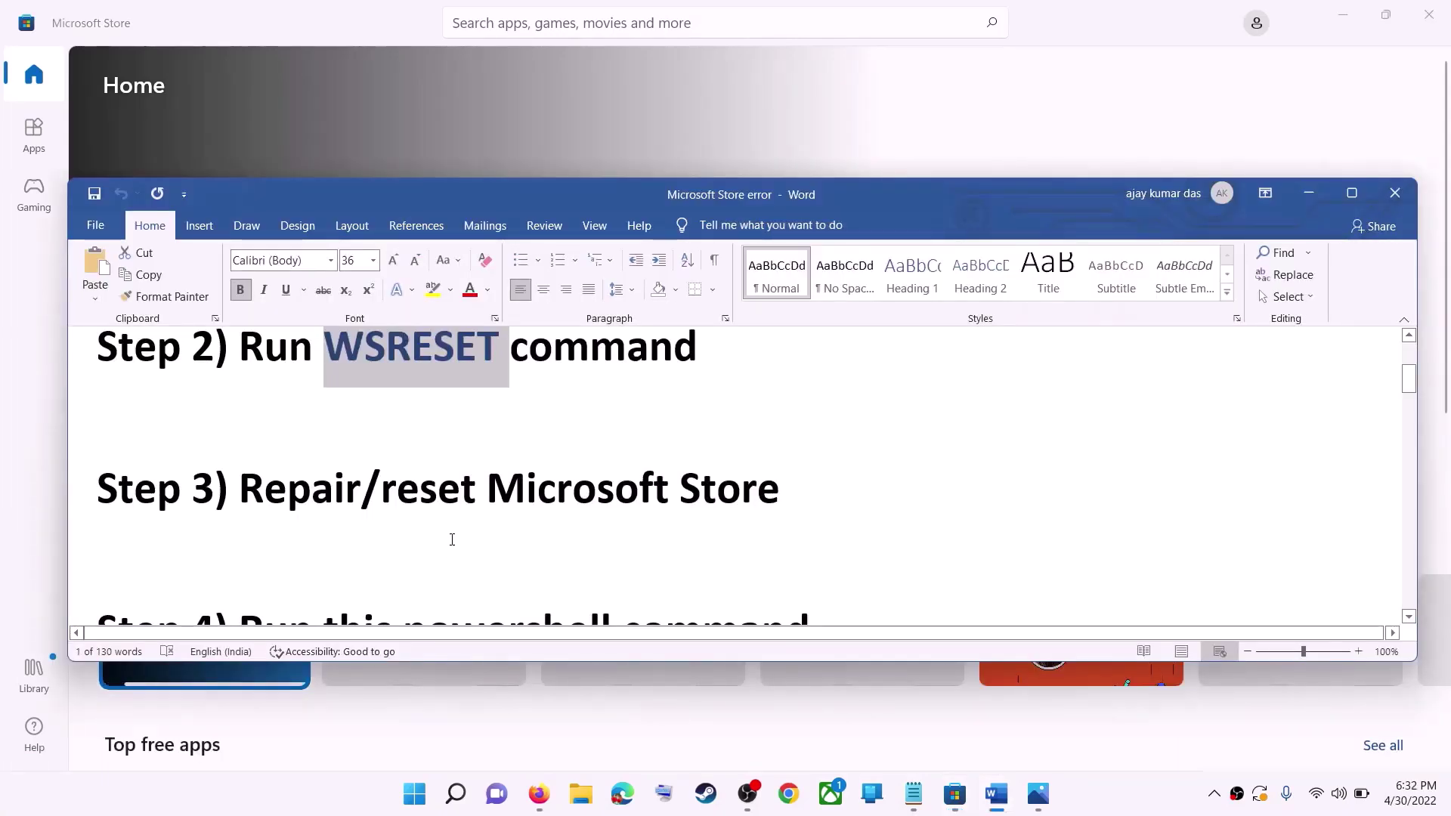
pyautogui.moveTo(382, 491); pyautogui.dragTo(789, 493)
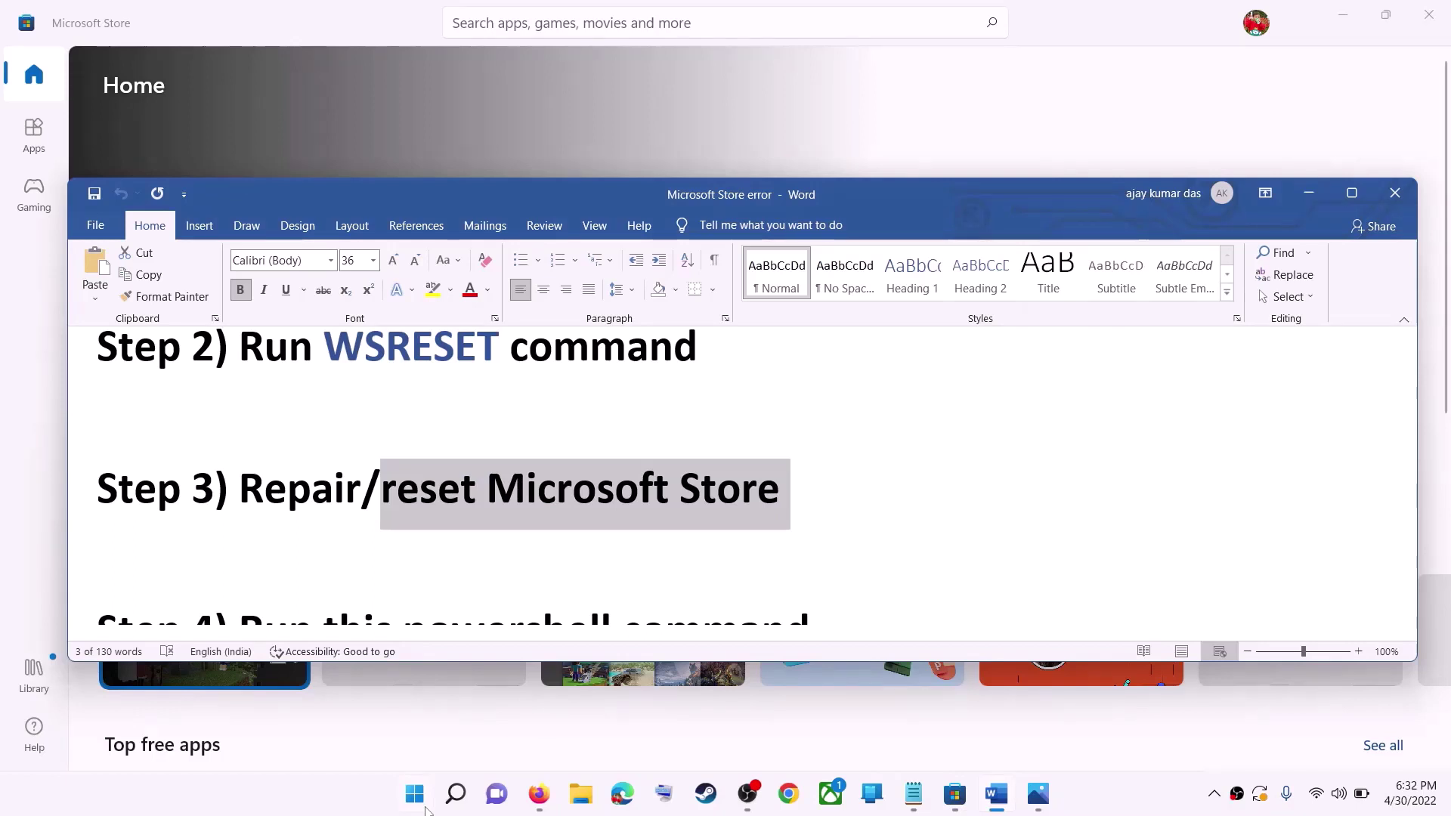
pyautogui.click(425, 810)
pyautogui.write('store')
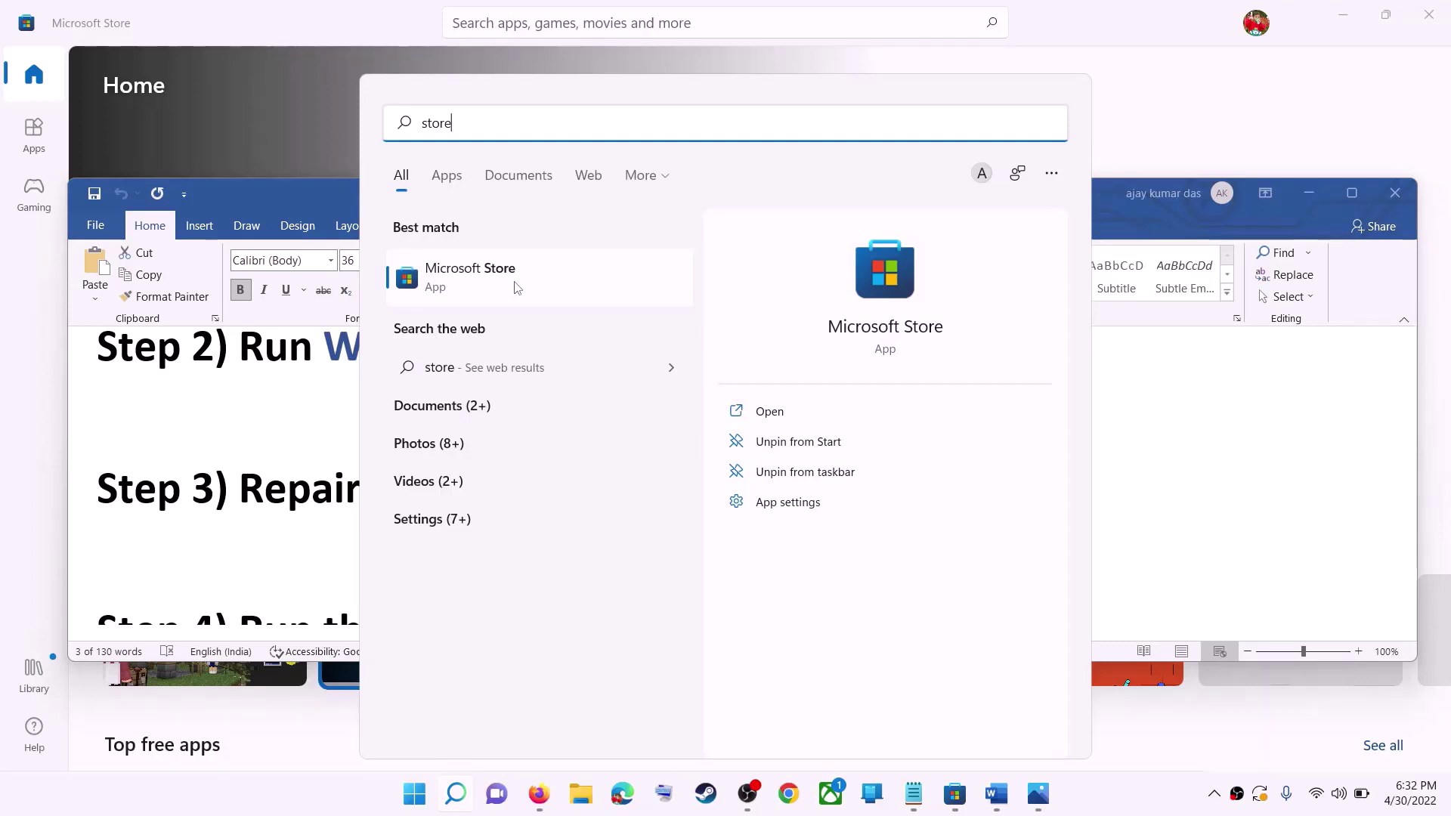
pyautogui.click(787, 502)
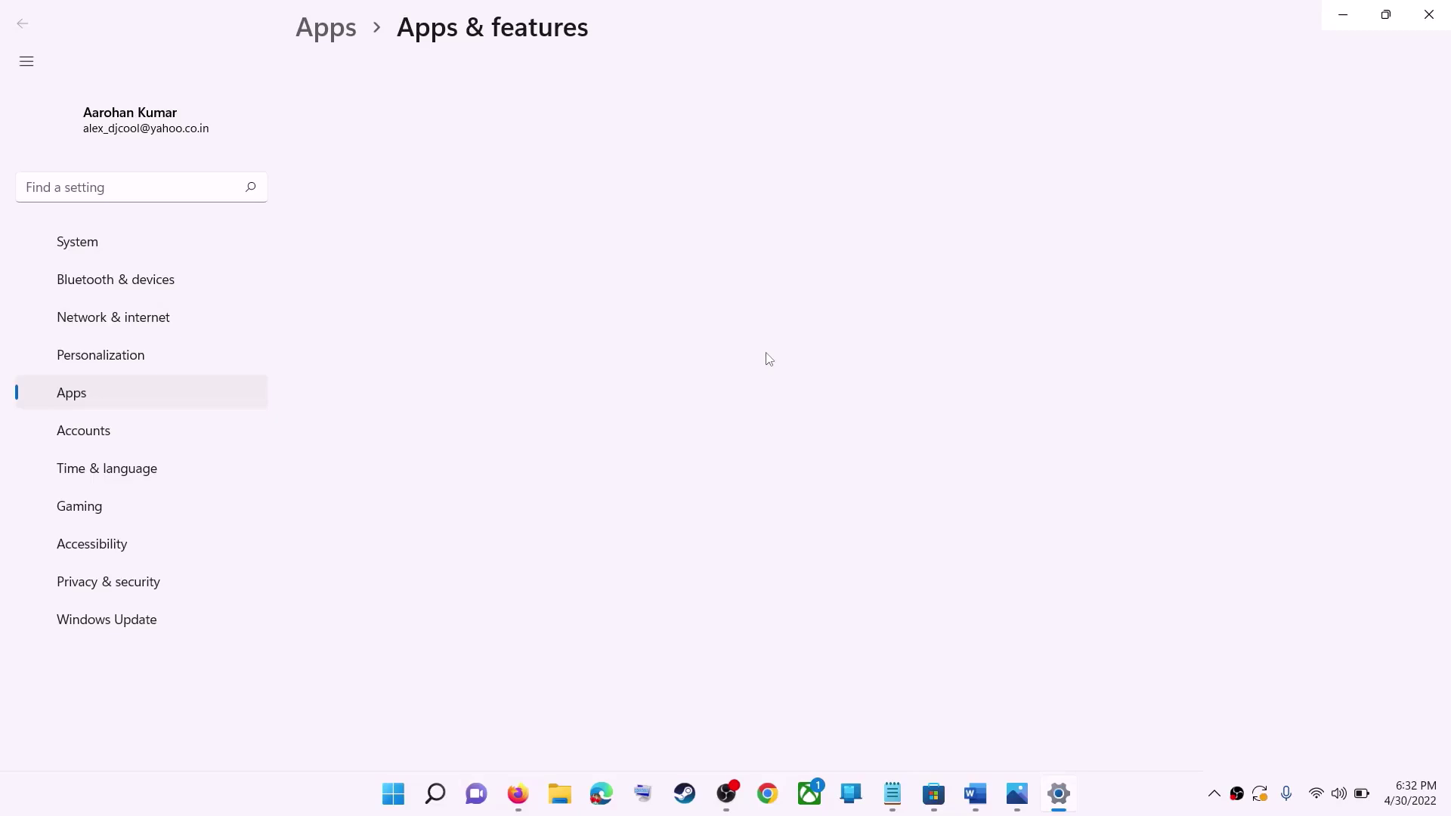
pyautogui.scroll(-15, 514, 474)
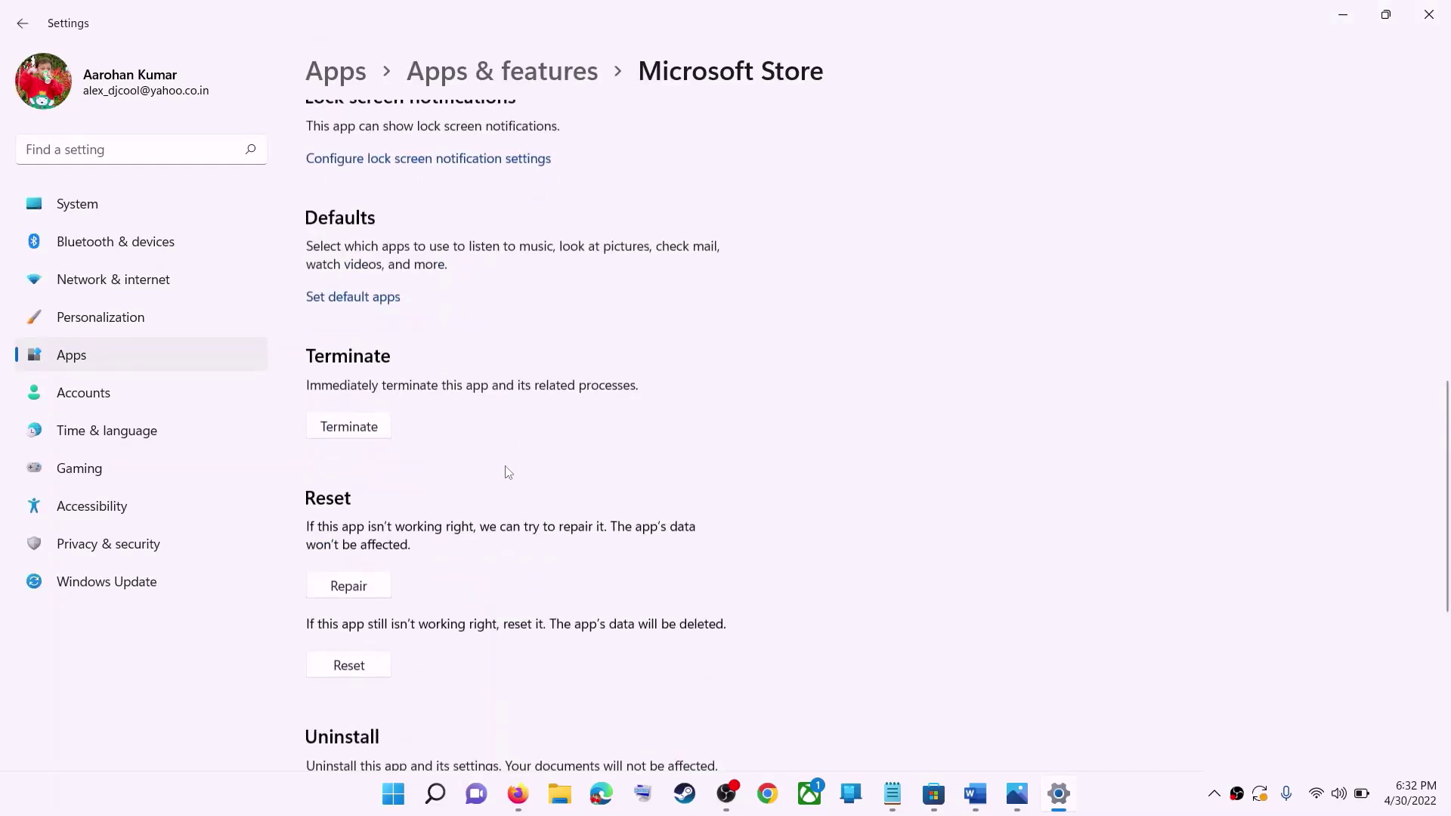
# - Repair the Microsoft Store app and reset it, confirming the deletion of its data
pyautogui.click(348, 585)
pyautogui.scroll(-3, 856, 387)
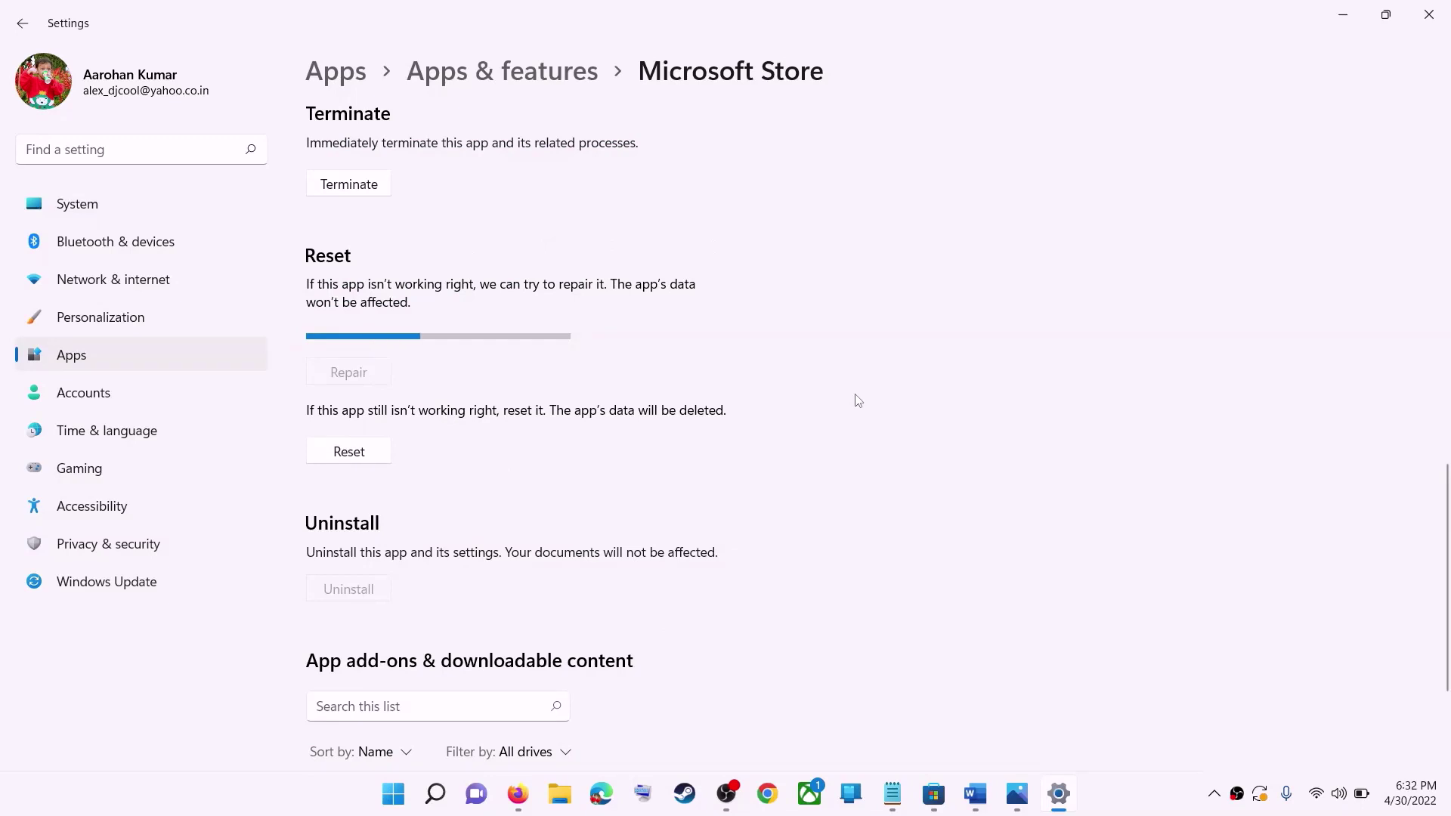
pyautogui.click(369, 456)
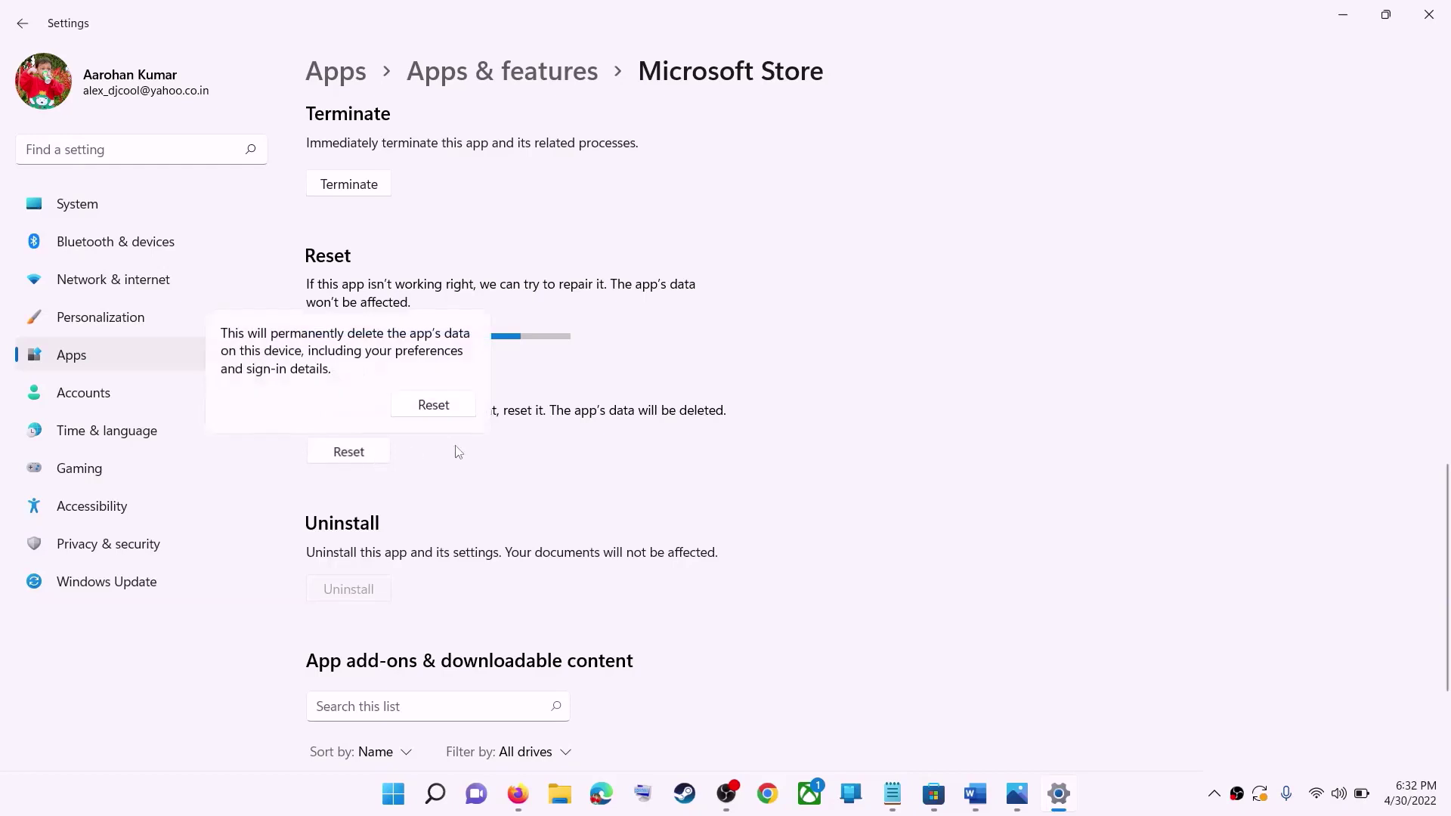
pyautogui.click(433, 405)
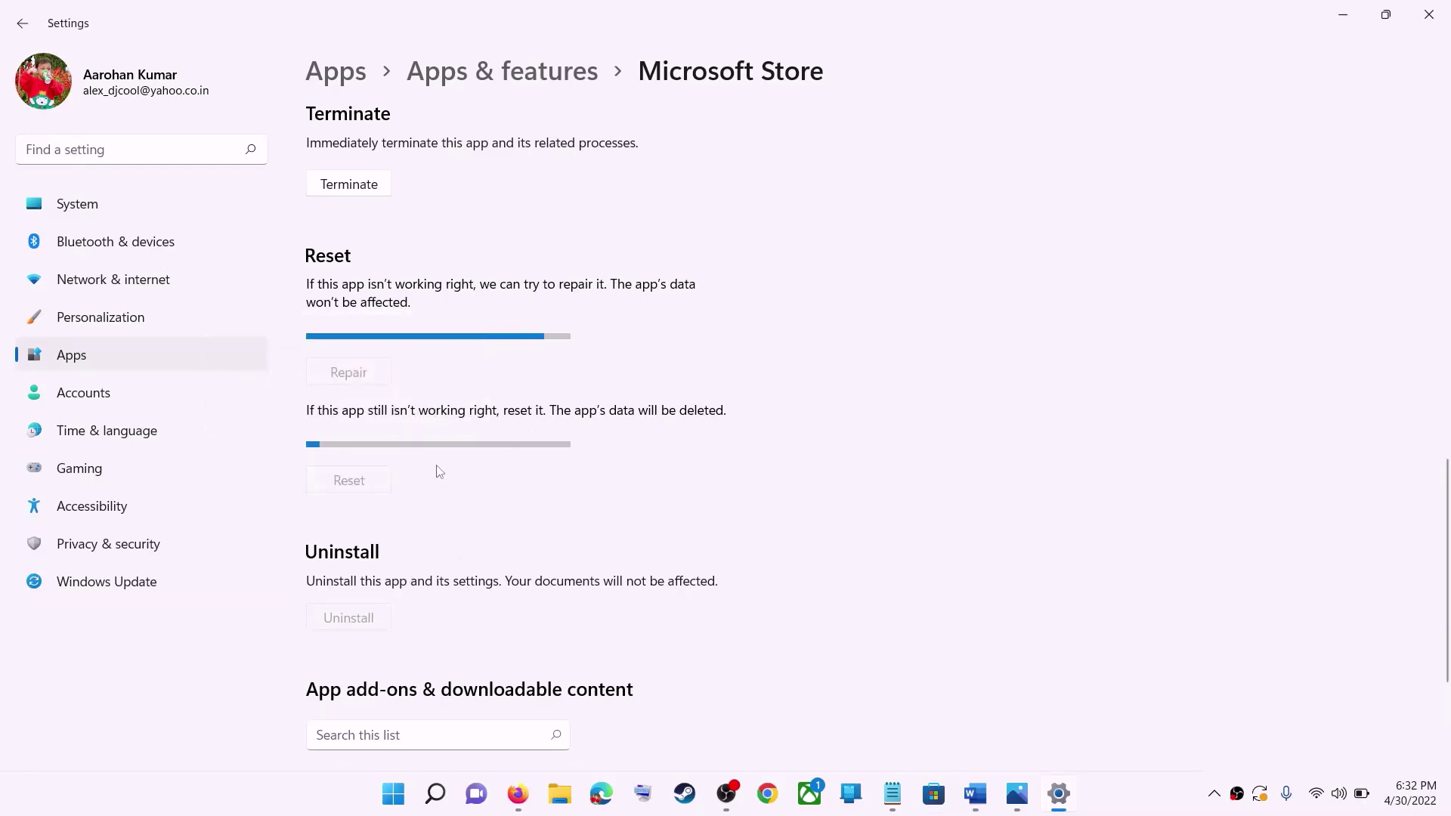
# - Switch to the Word notes and copy the full Get-AppxPackage PowerShell command given under Step 4
pyautogui.click(973, 795)
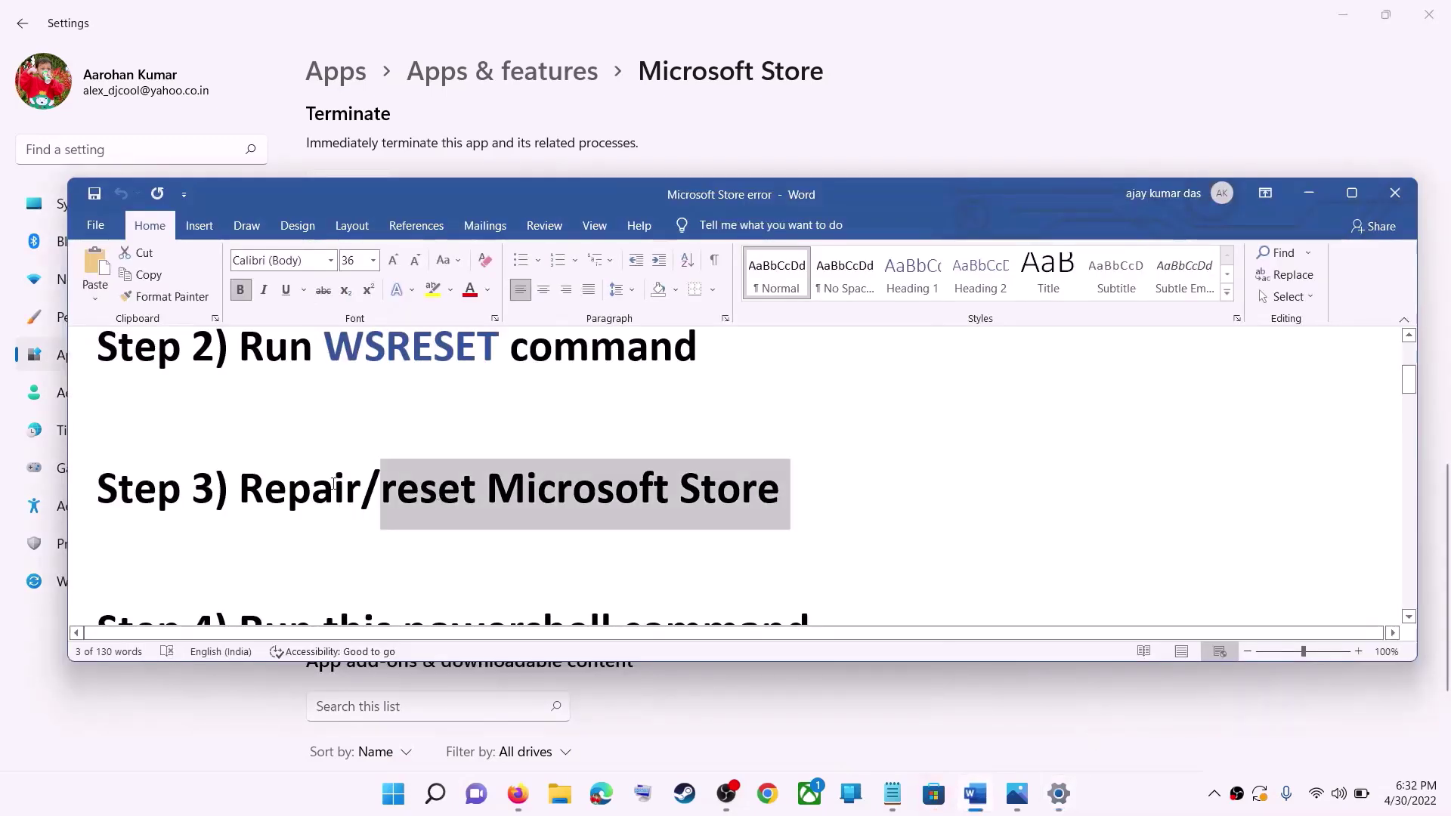
pyautogui.scroll(-5, 333, 484)
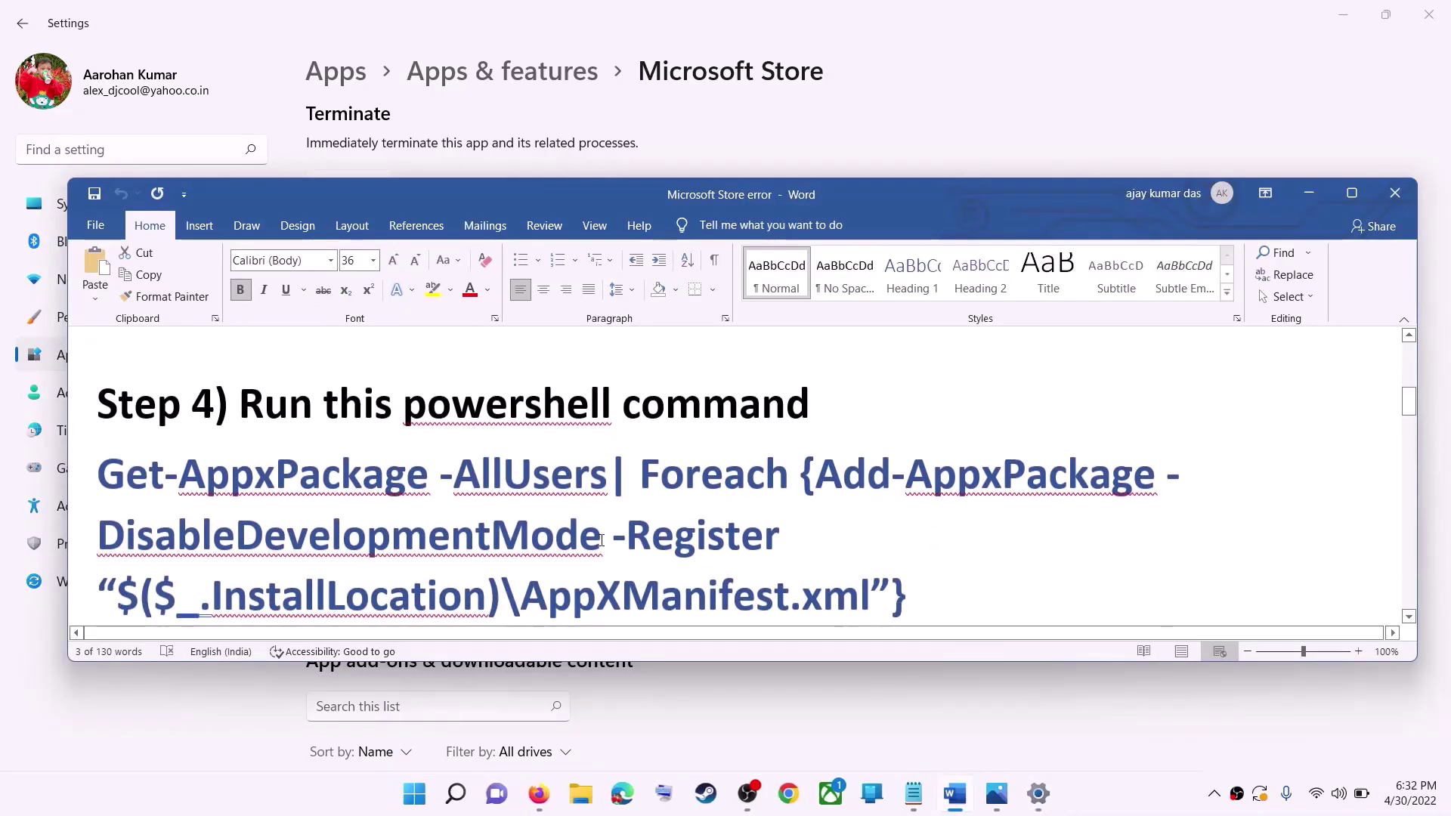
pyautogui.scroll(-1, 598, 538)
pyautogui.moveTo(928, 543); pyautogui.dragTo(96, 431)
pyautogui.rightClick(215, 461)
pyautogui.click(288, 498)
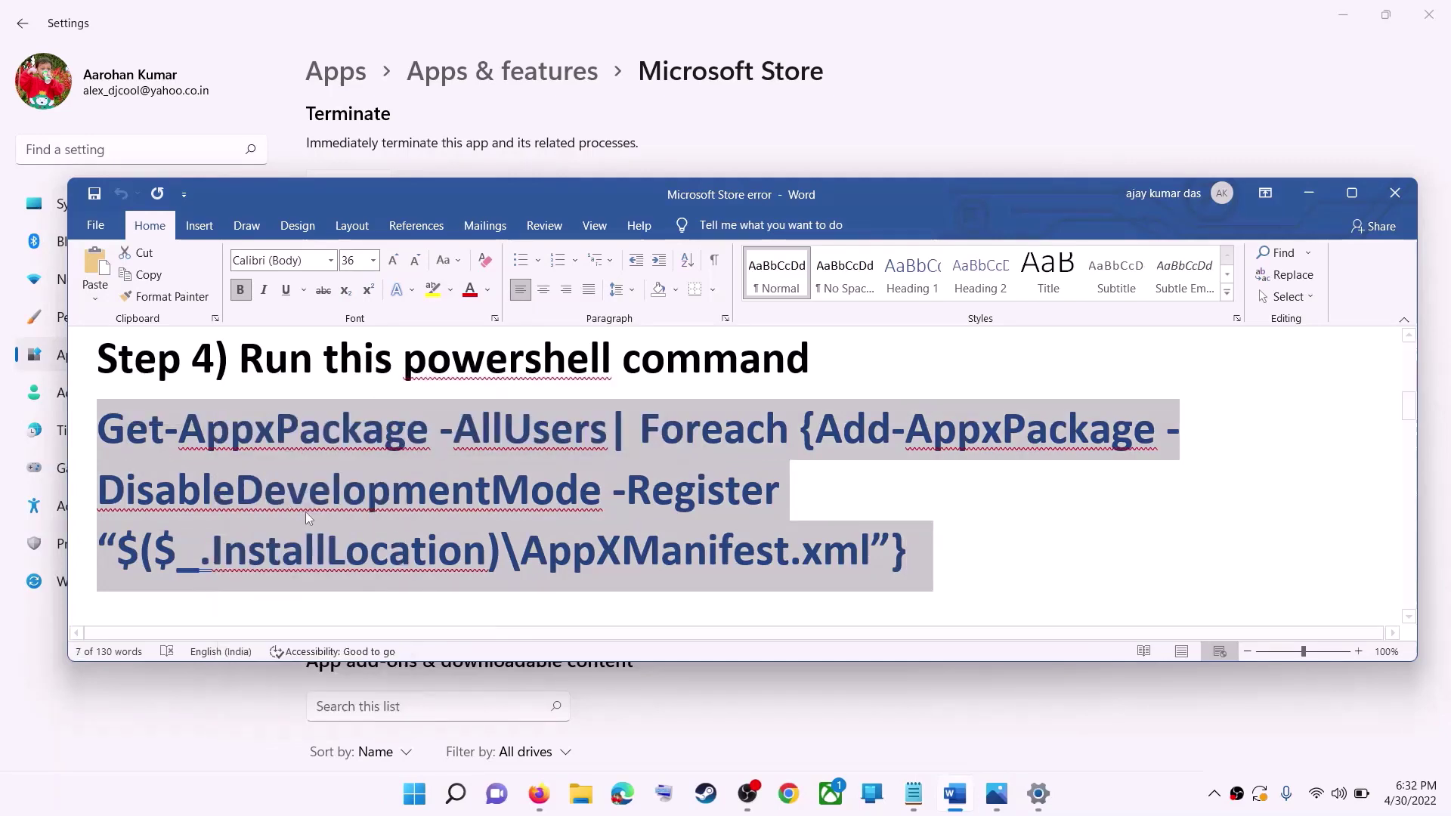
# - Search Windows for "powershell" and run Windows PowerShell as administrator
pyautogui.click(416, 797)
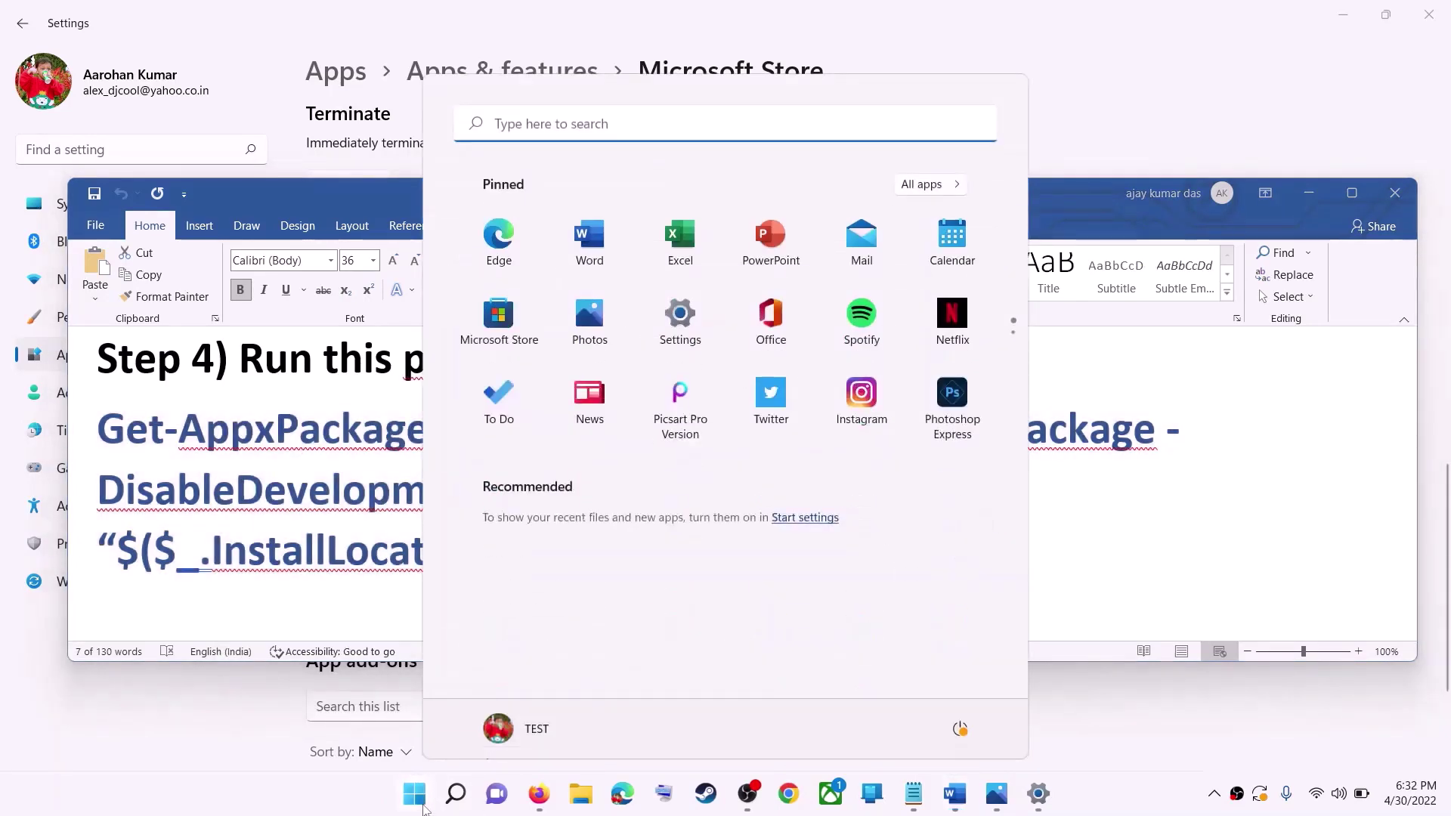
pyautogui.write('powershe')
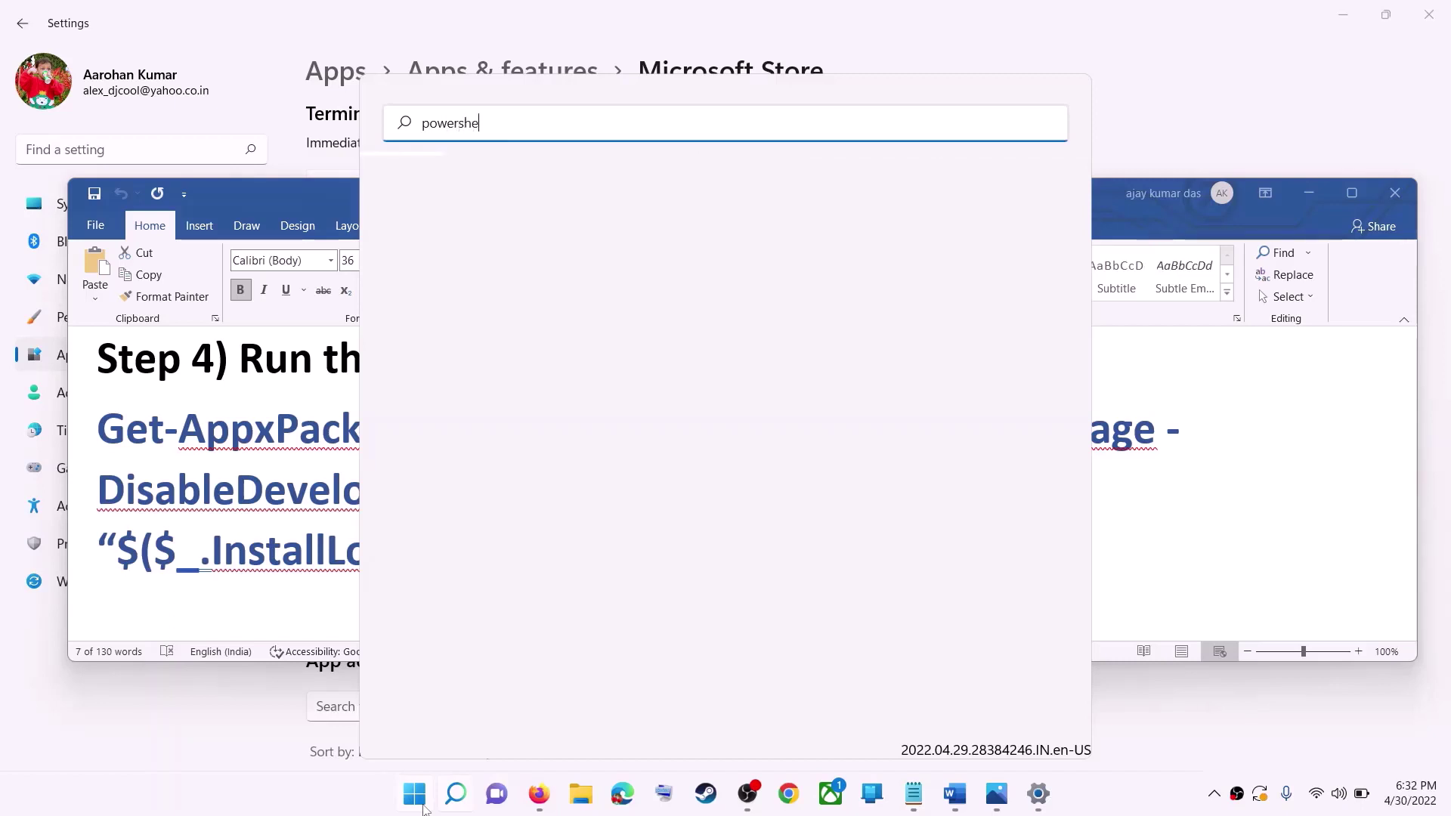
pyautogui.write('ll')
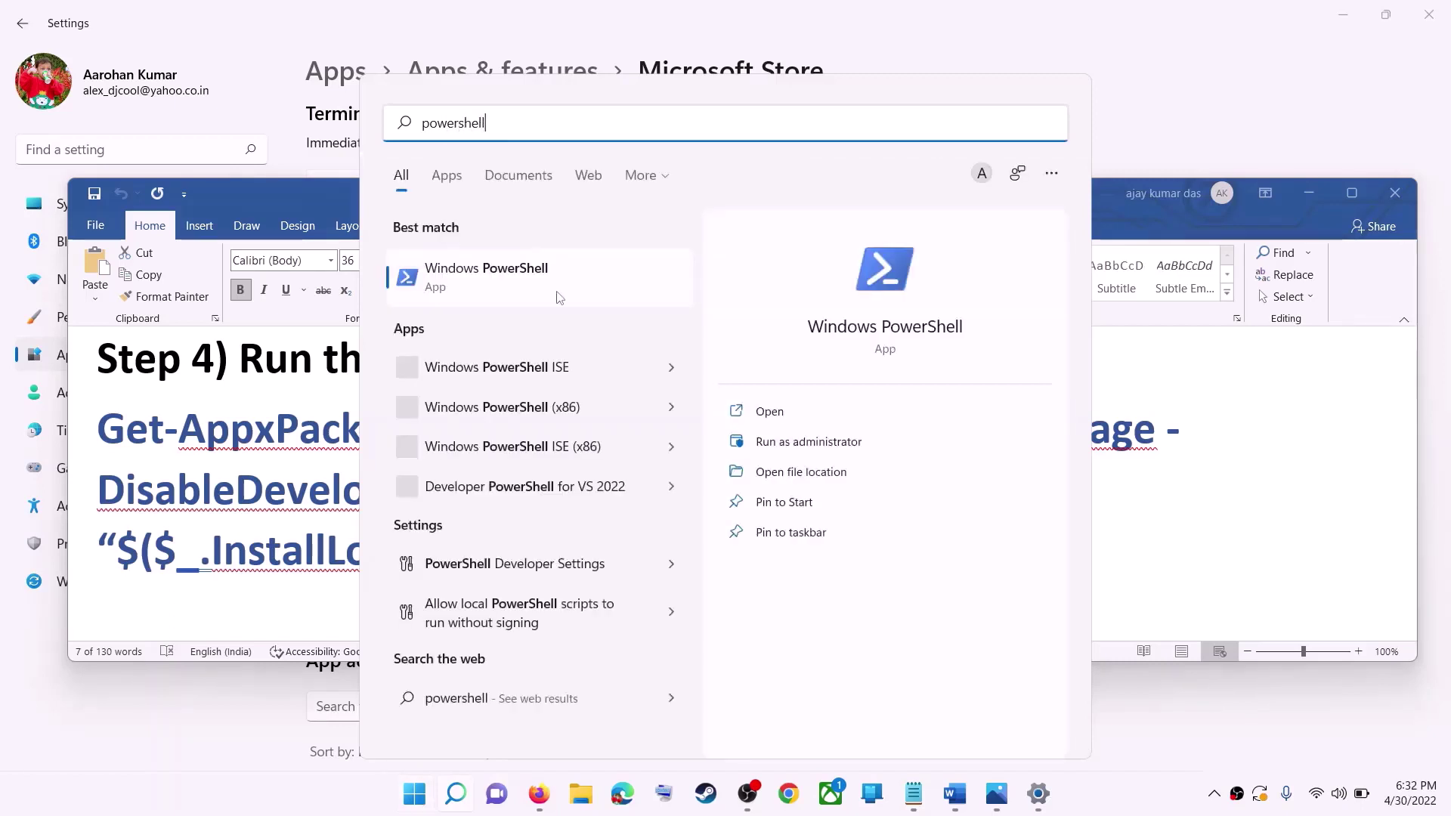
pyautogui.rightClick(499, 287)
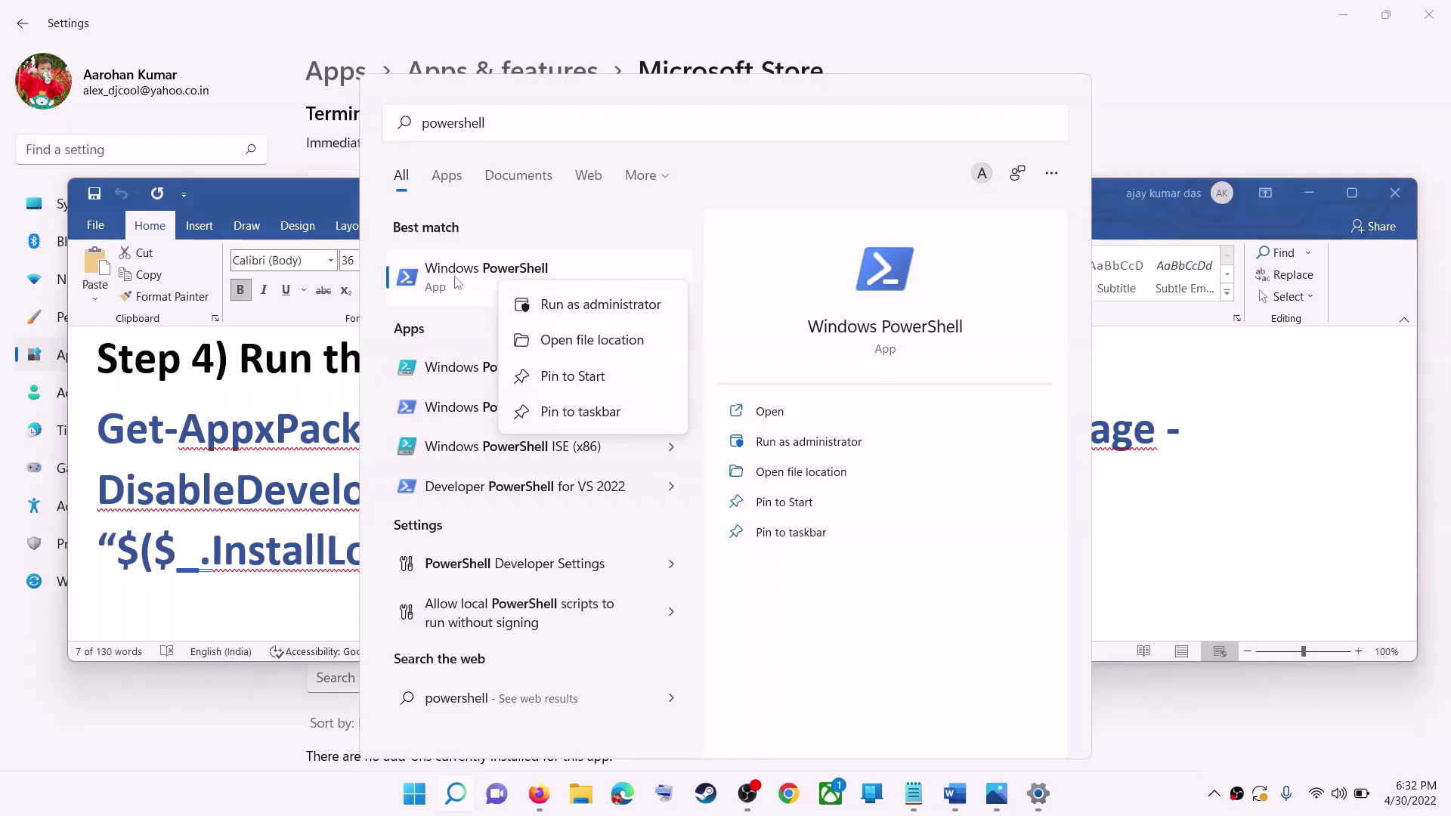
pyautogui.click(633, 309)
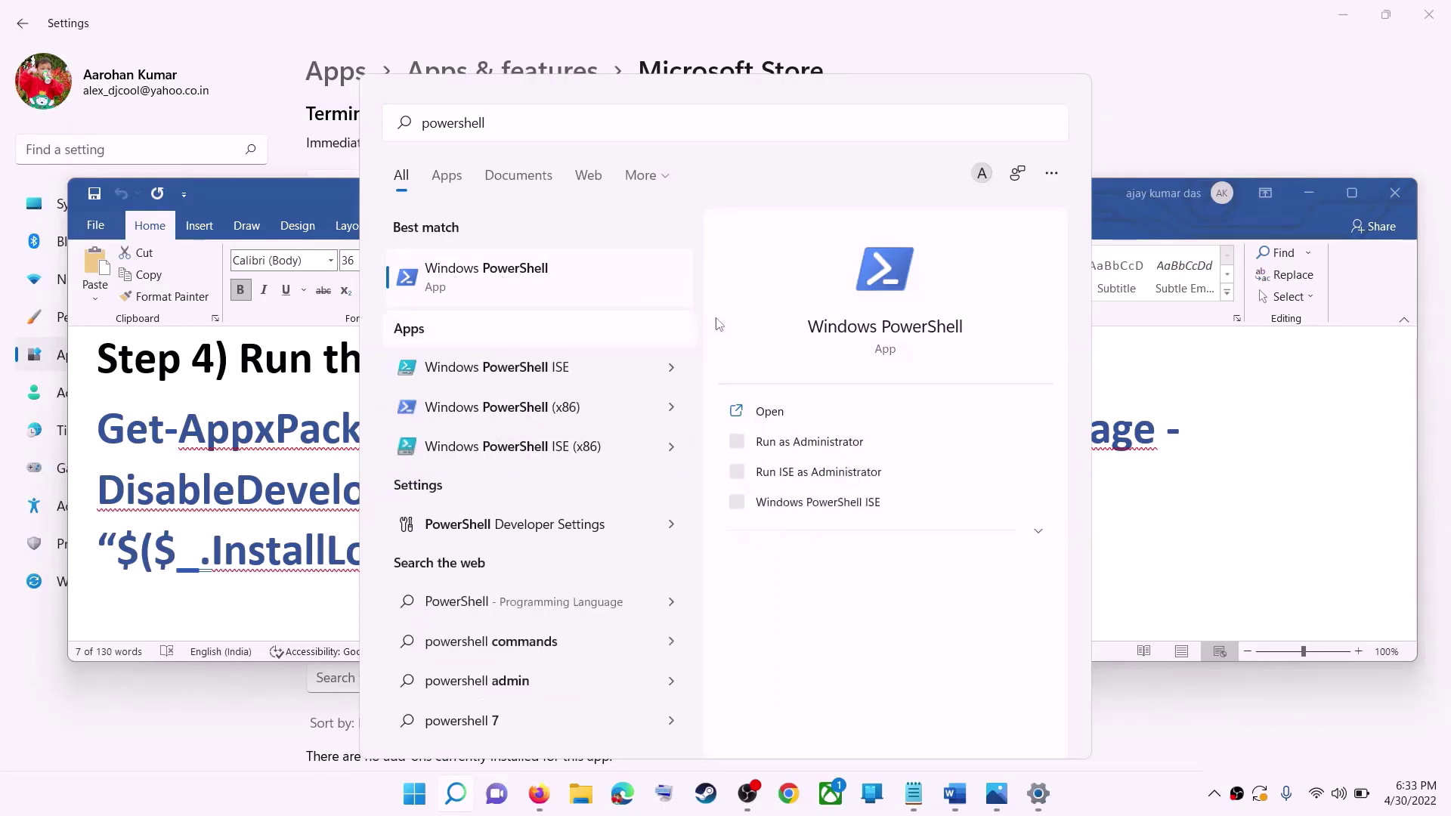
pyautogui.rightClick(623, 303)
pyautogui.click(643, 306)
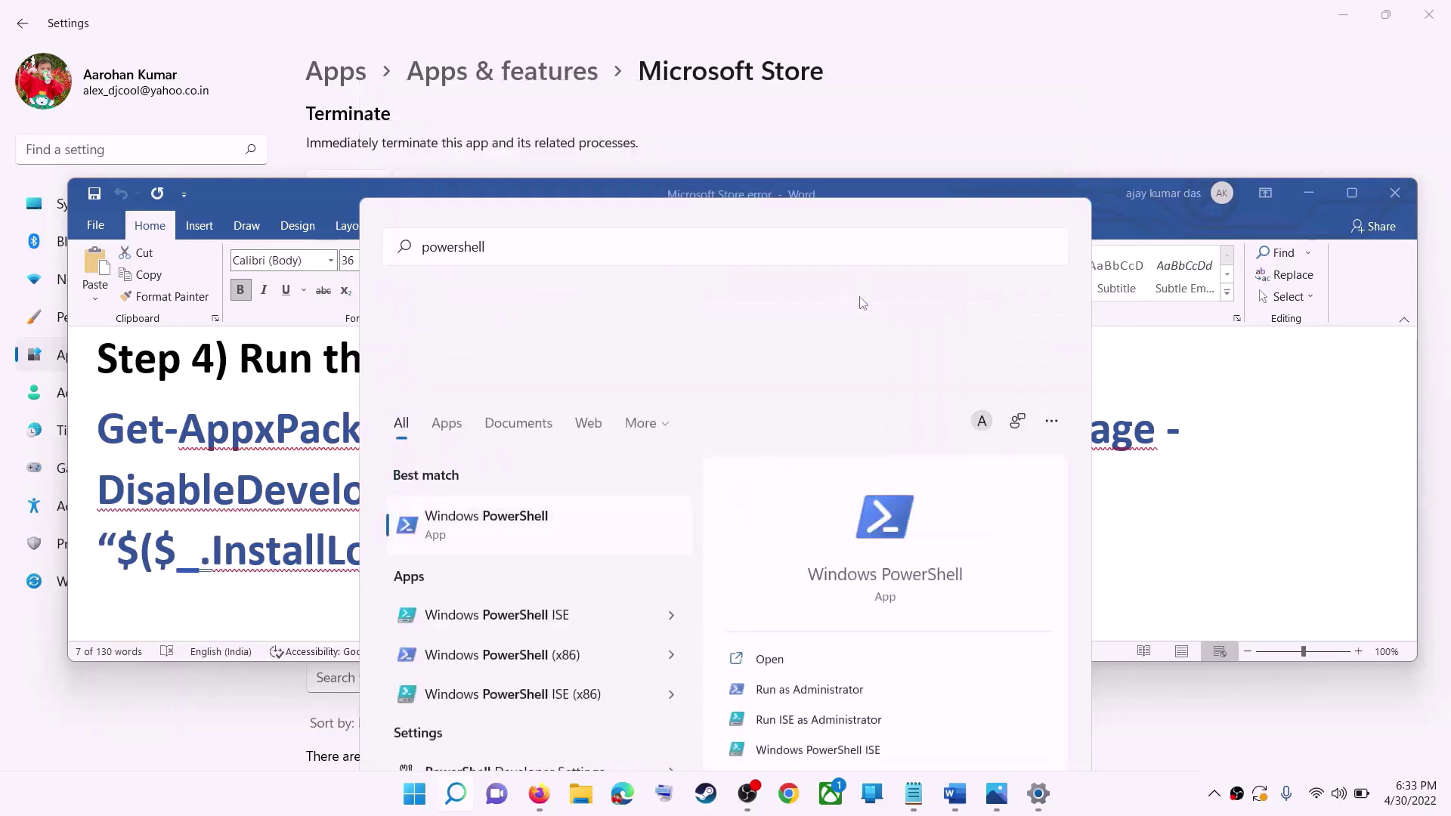
pyautogui.click(659, 533)
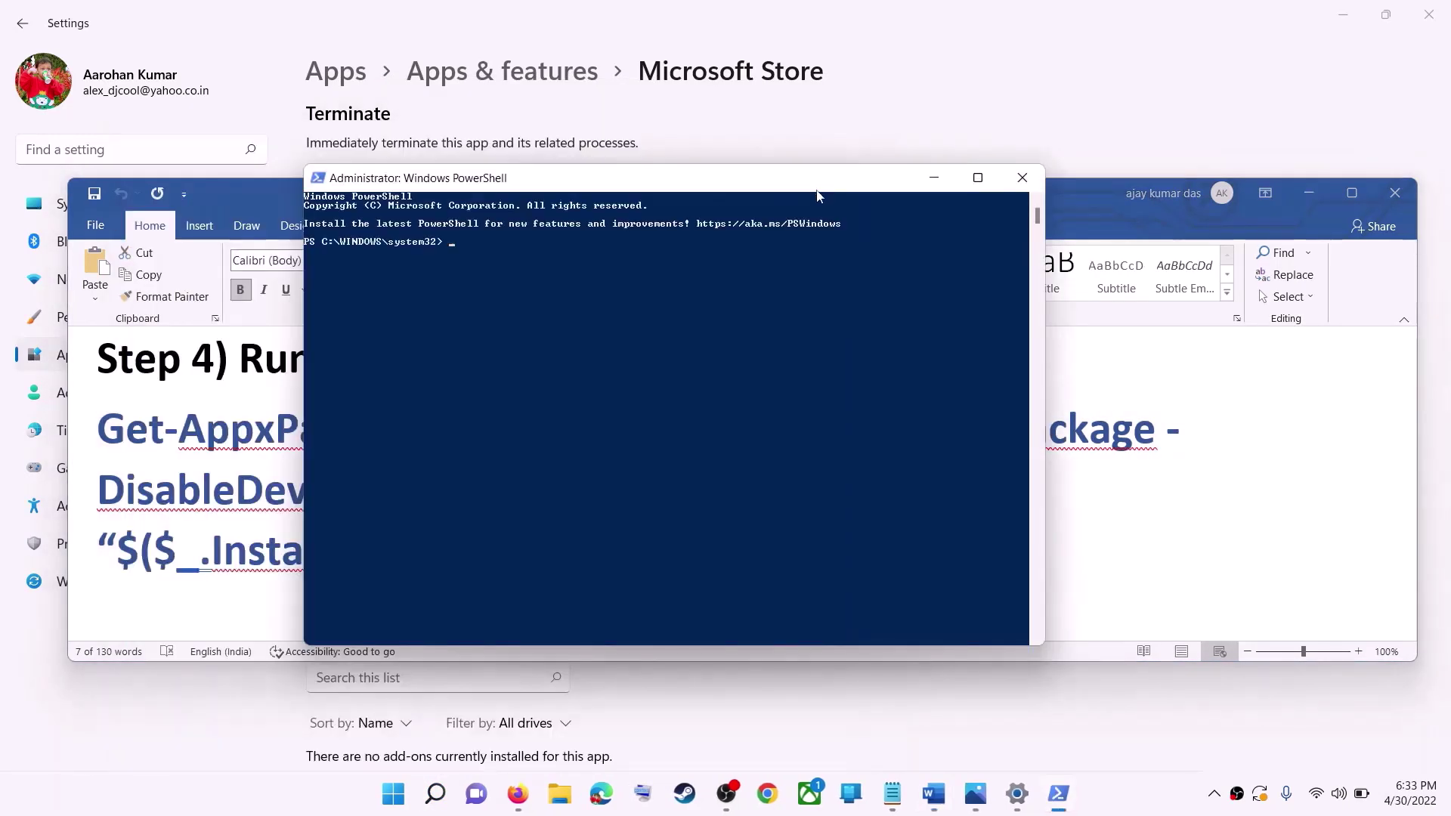
# - Paste the copied Get-AppxPackage command into the administrator PowerShell, run it, and close the PowerShell window
pyautogui.rightClick(817, 195)
pyautogui.press('Return')
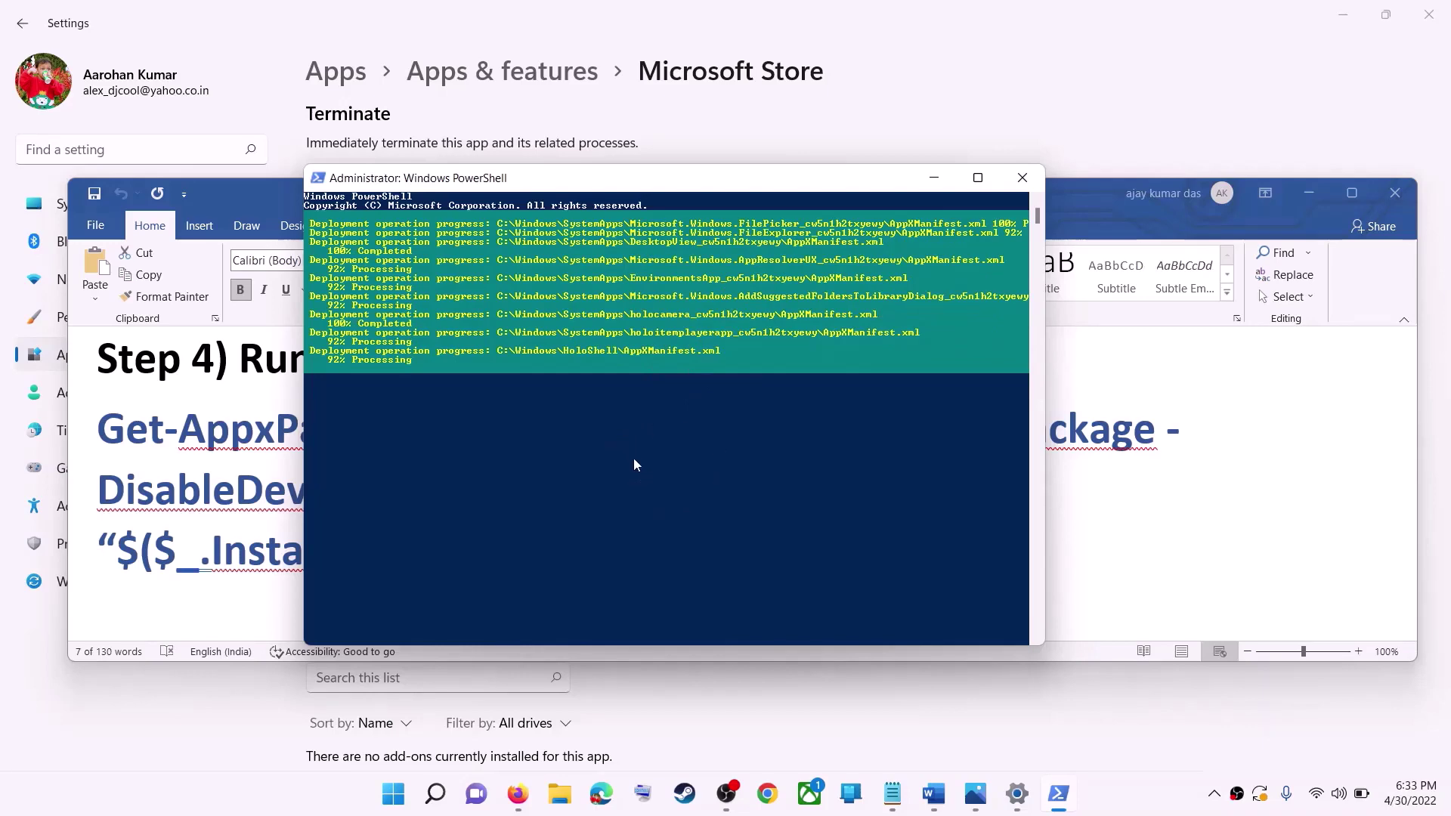
pyautogui.click(1132, 797)
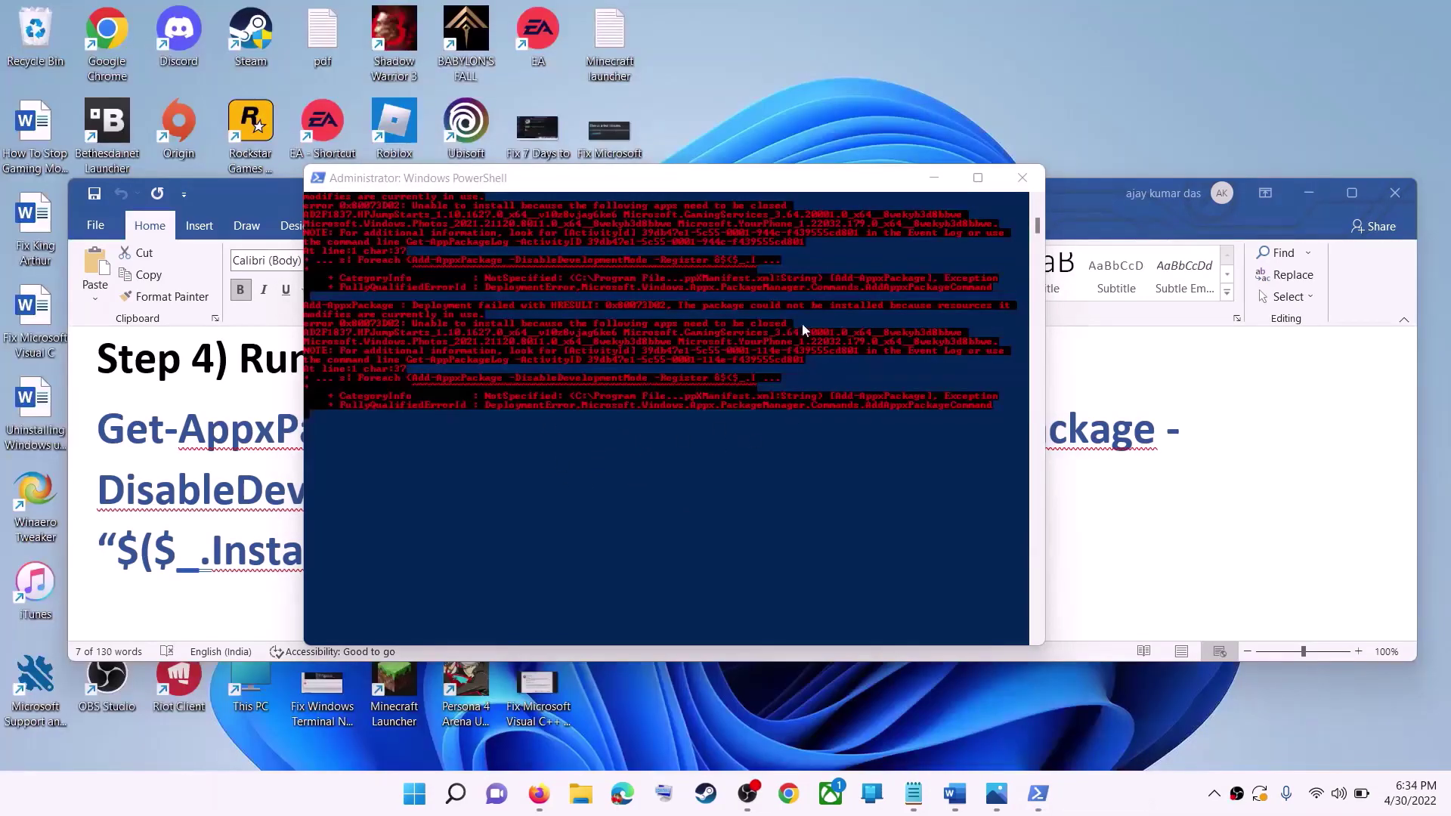
pyautogui.click(1022, 178)
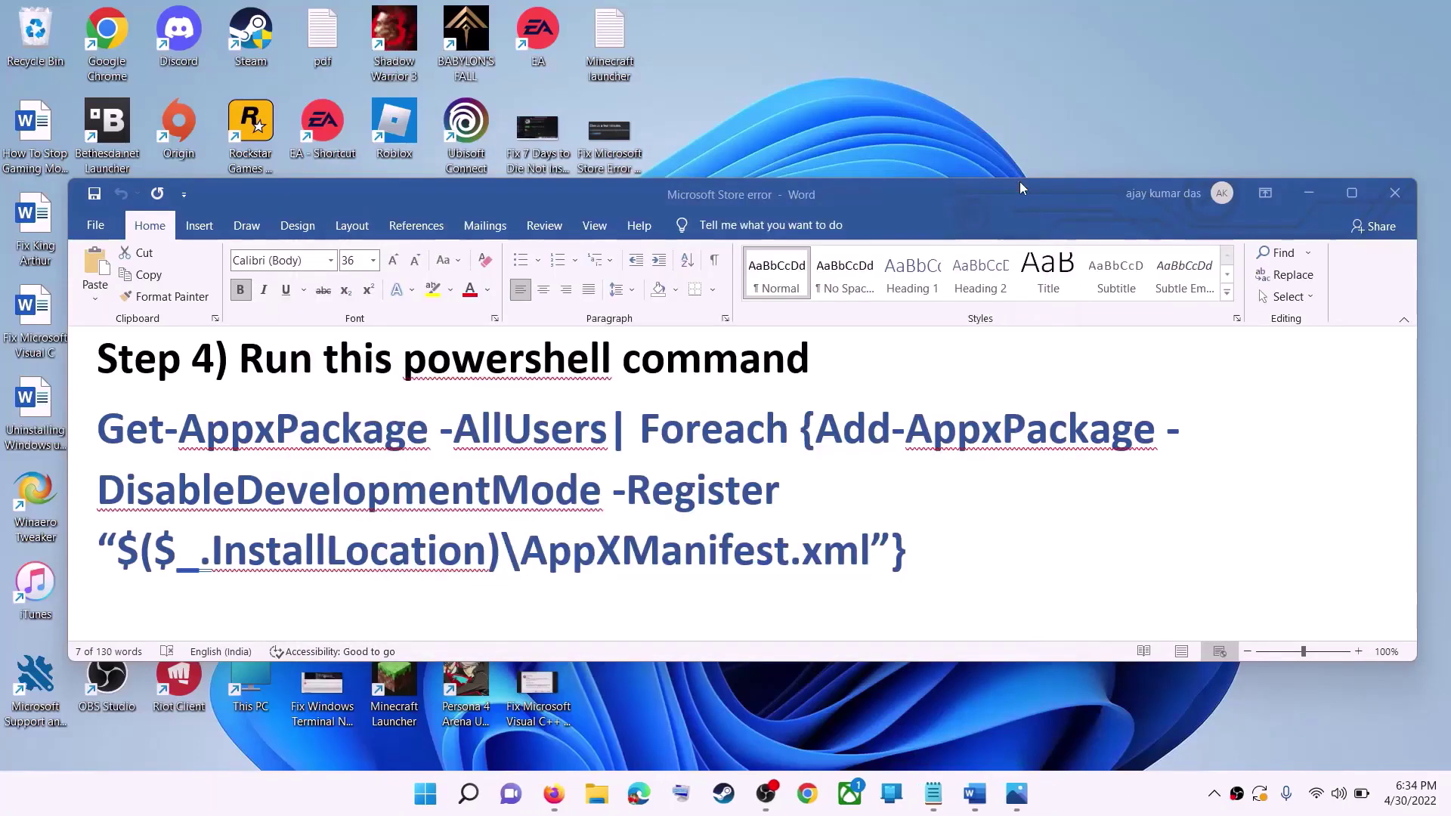
# - Go to Step 5 of the Word notes on deleting Store cache files, and open C:\Users in File Explorer
pyautogui.tripleClick(552, 488)
pyautogui.scroll(-5, 590, 495)
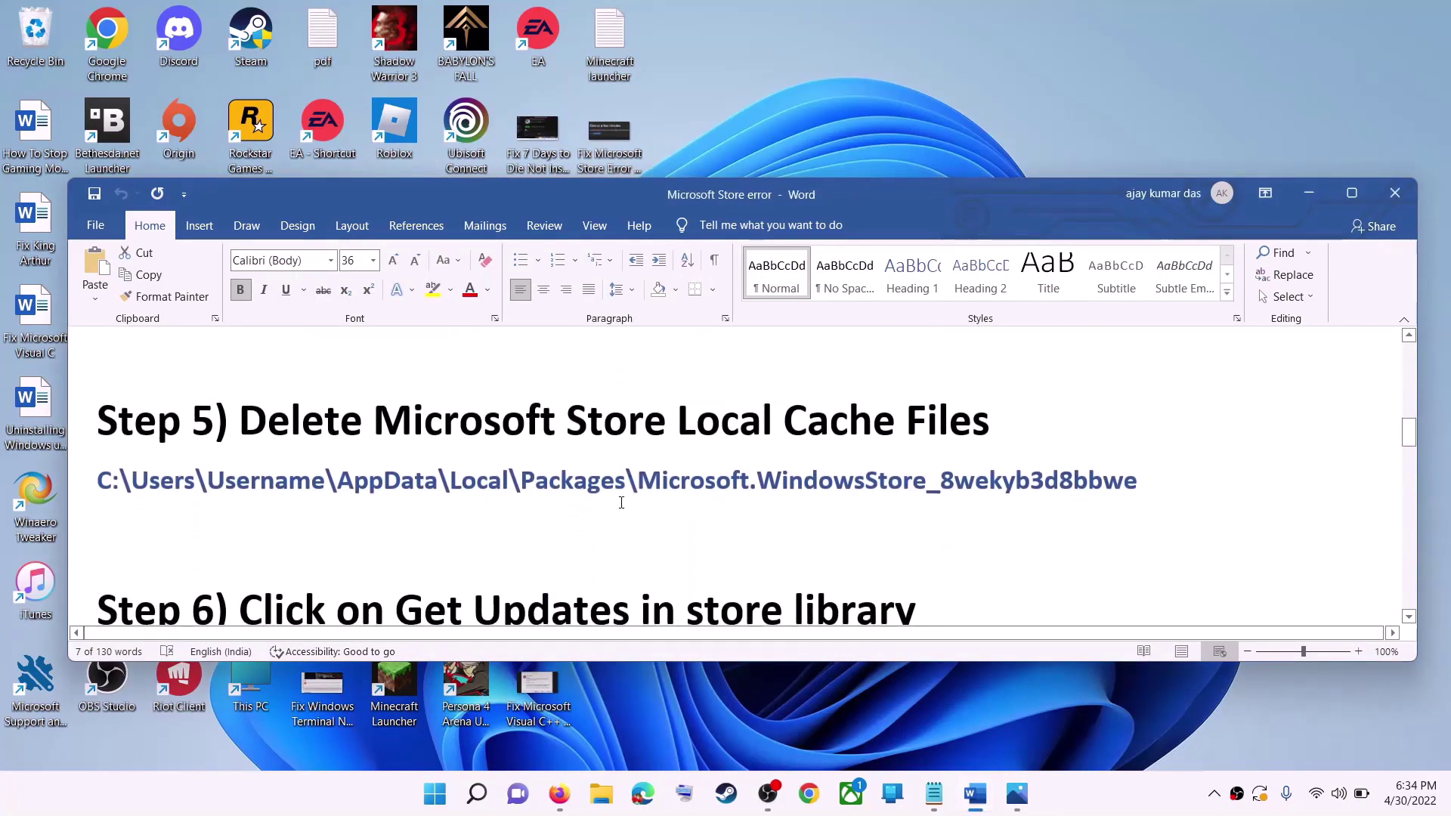
pyautogui.scroll(1, 623, 505)
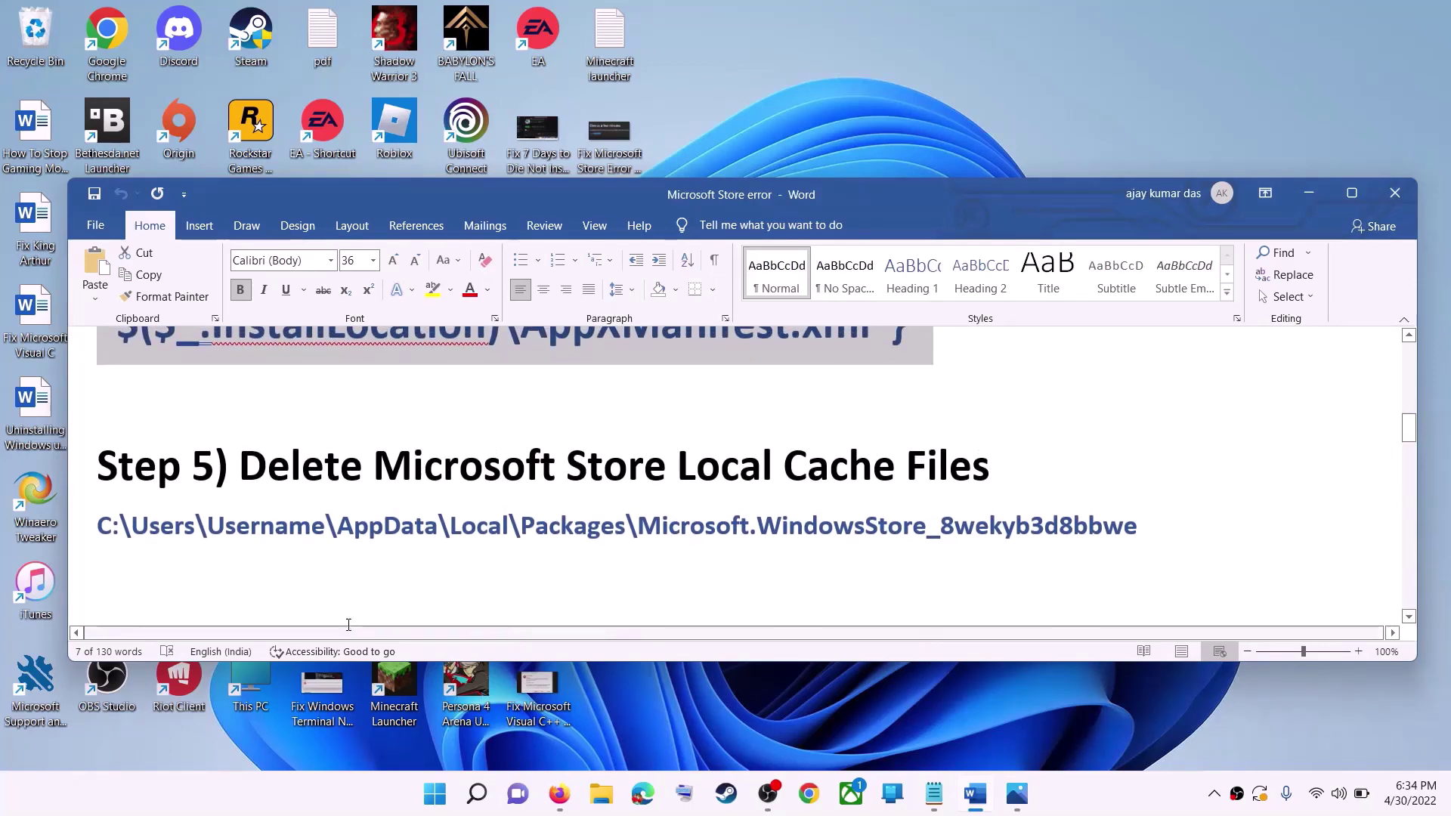
pyautogui.press('super+e')
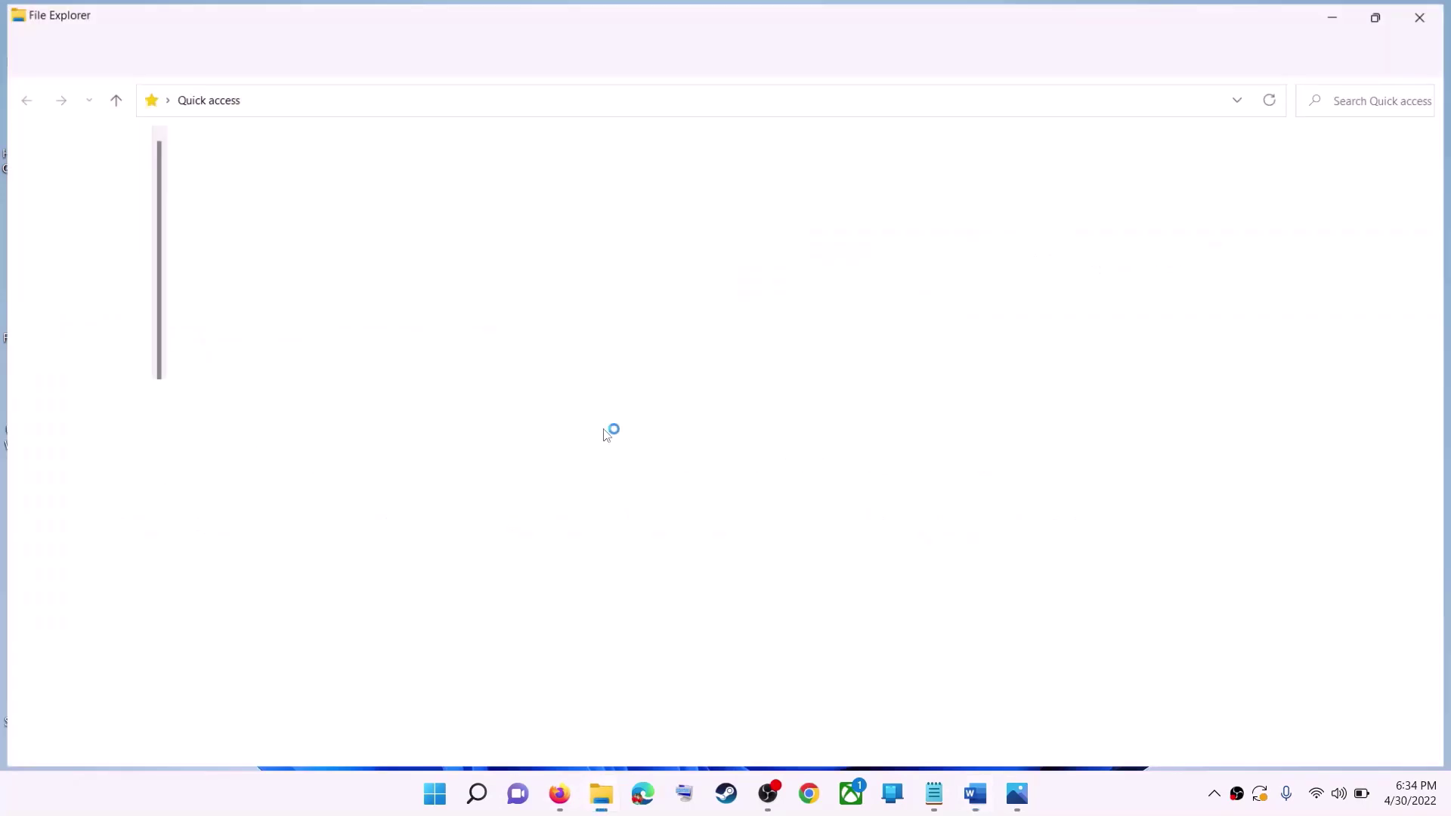
pyautogui.click(58, 337)
pyautogui.click(83, 366)
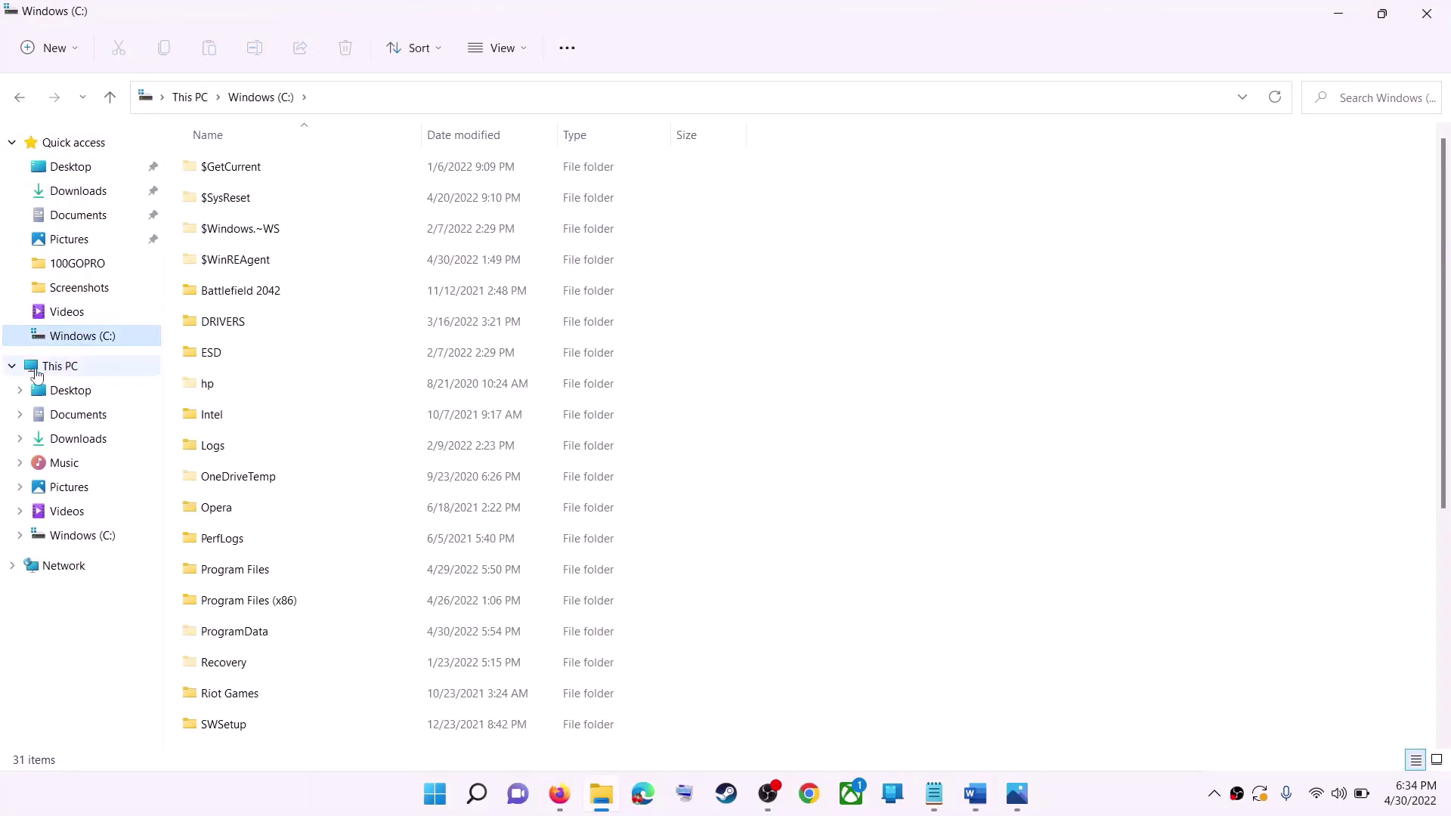
pyautogui.doubleClick(301, 314)
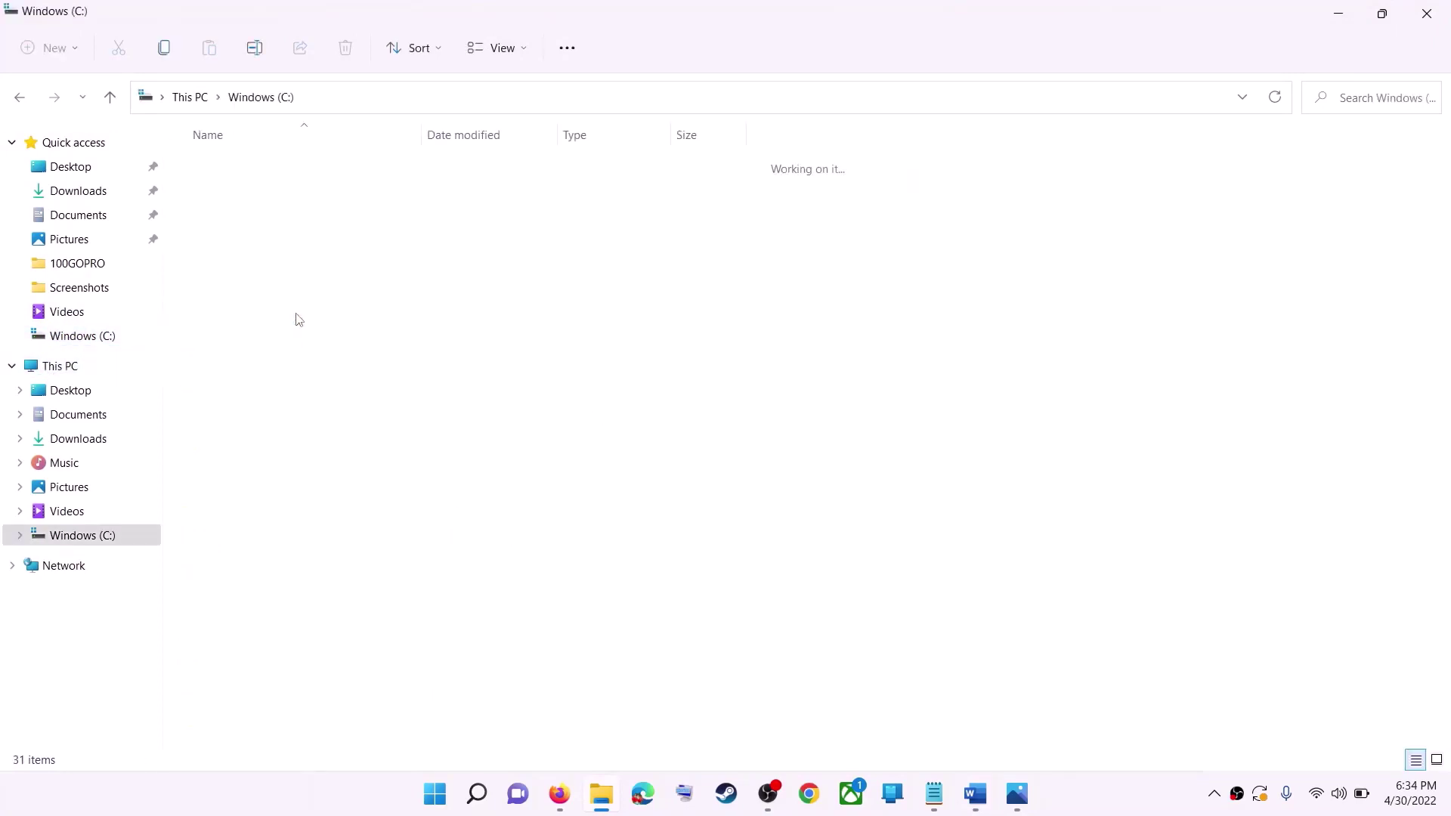
pyautogui.scroll(-4, 350, 563)
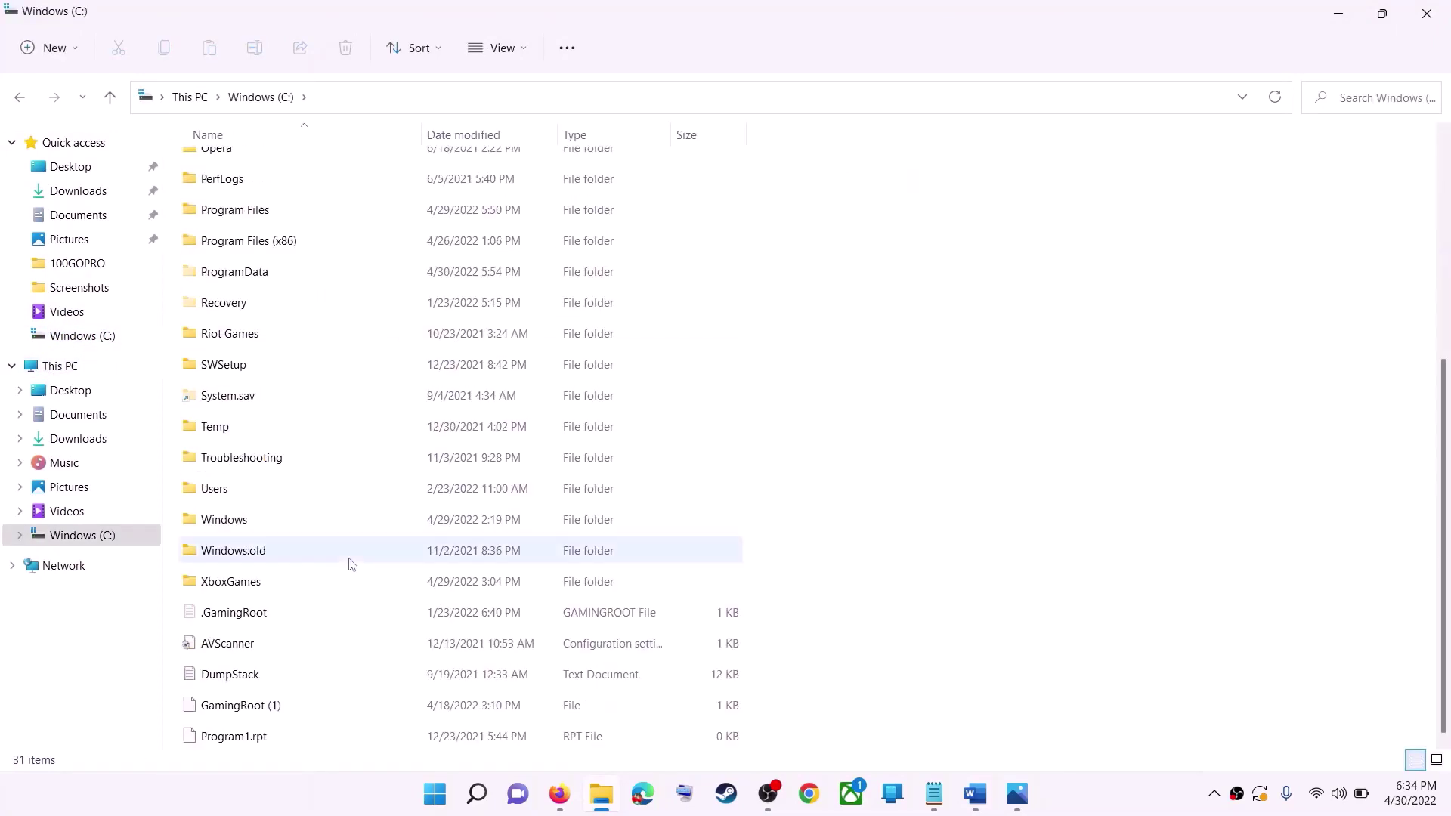
pyautogui.click(241, 499)
pyautogui.doubleClick(251, 489)
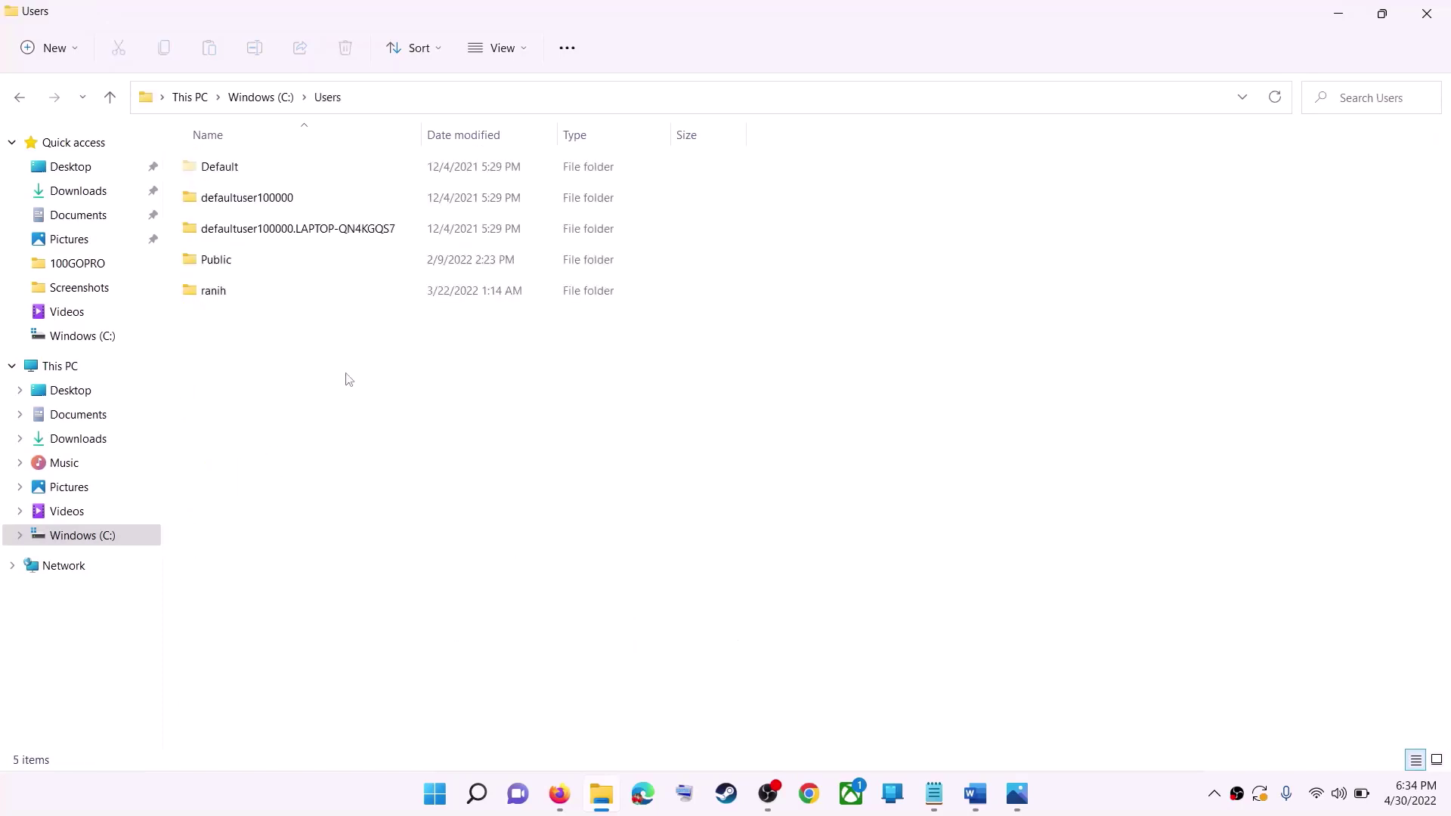
# - Open the current user's profile folder, check the Hidden items display option, and select the AppData folder
pyautogui.click(254, 302)
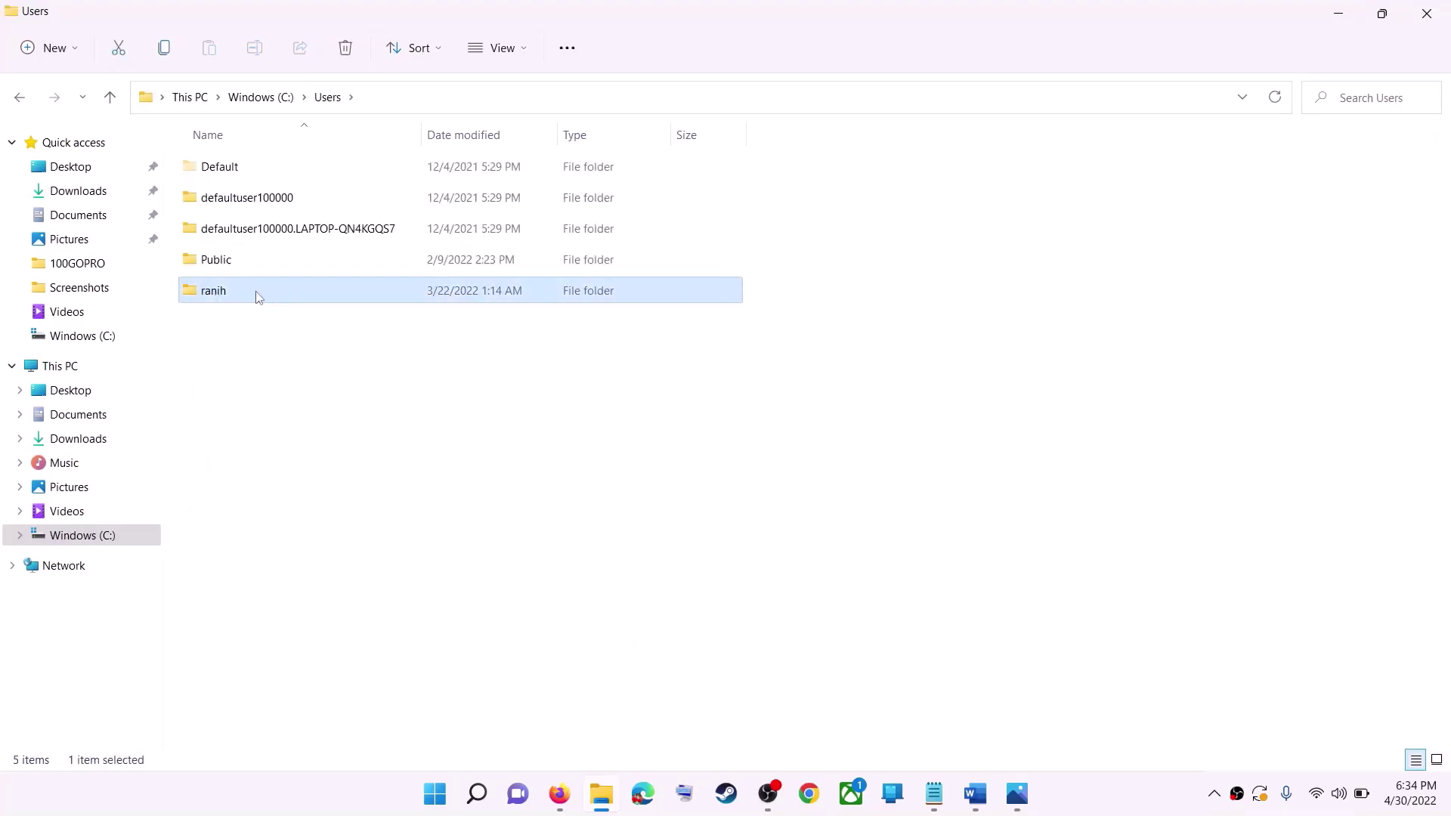
pyautogui.doubleClick(255, 294)
pyautogui.click(296, 360)
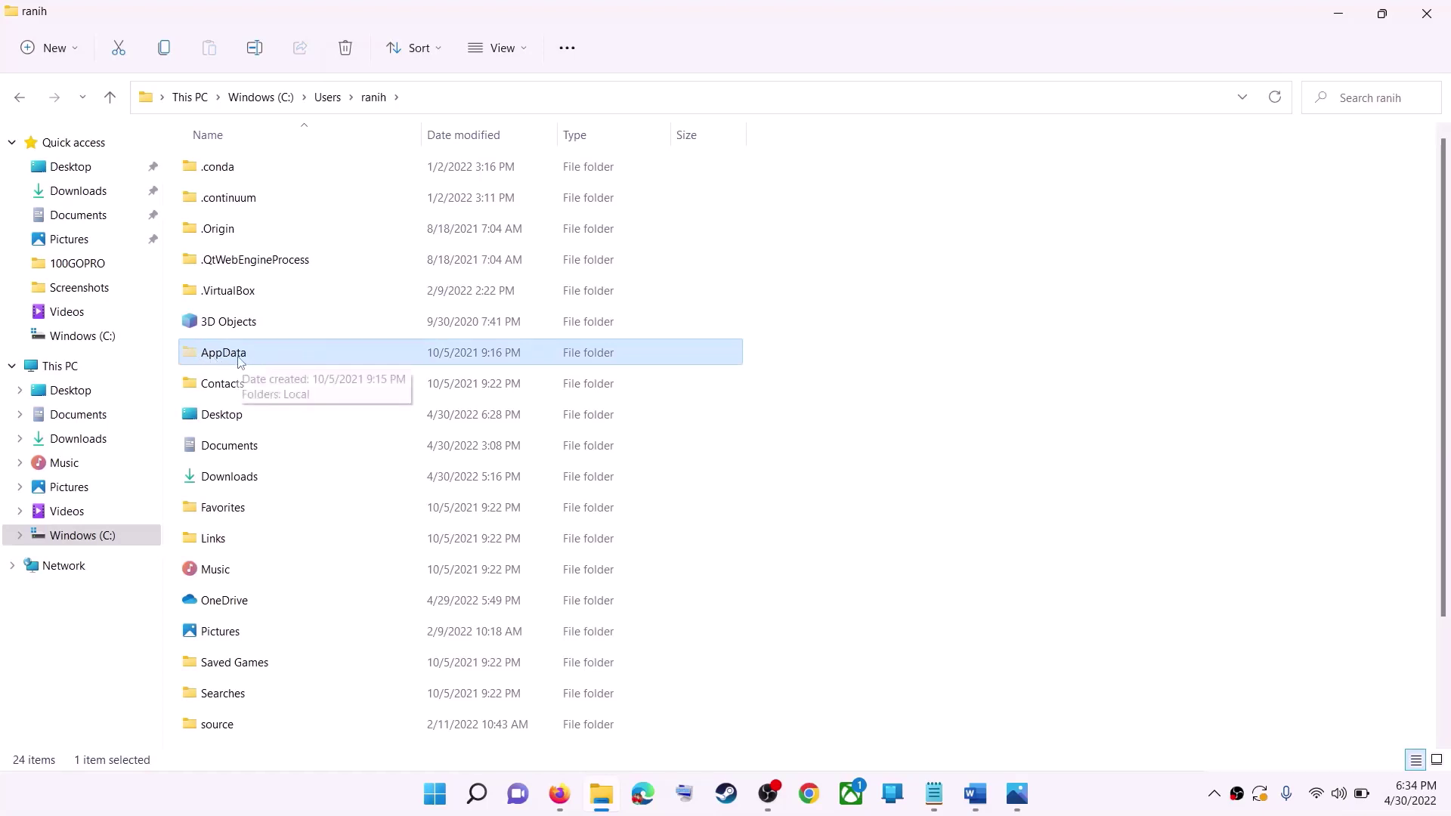
pyautogui.click(527, 56)
pyautogui.moveTo(495, 377)
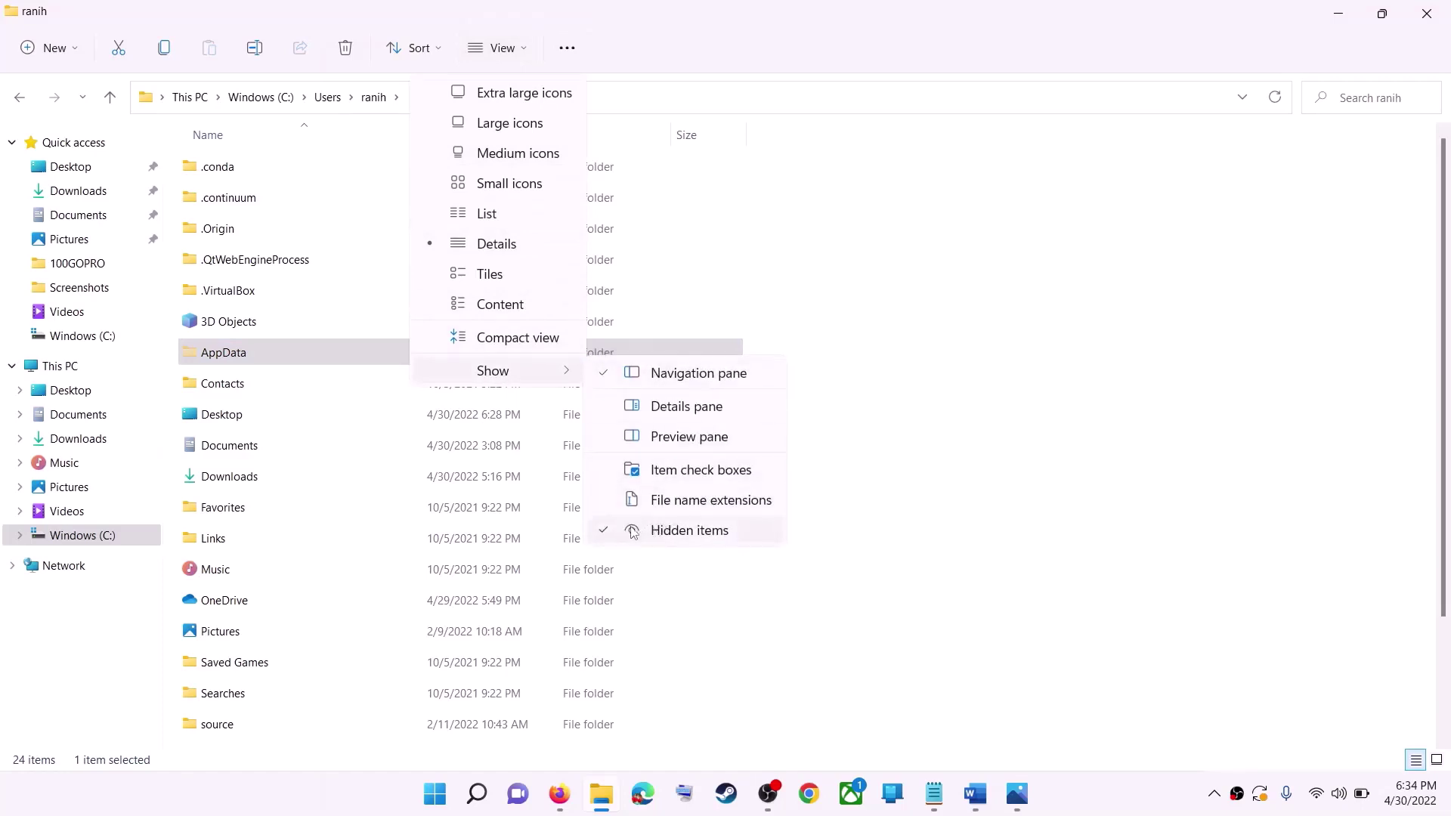
pyautogui.click(232, 361)
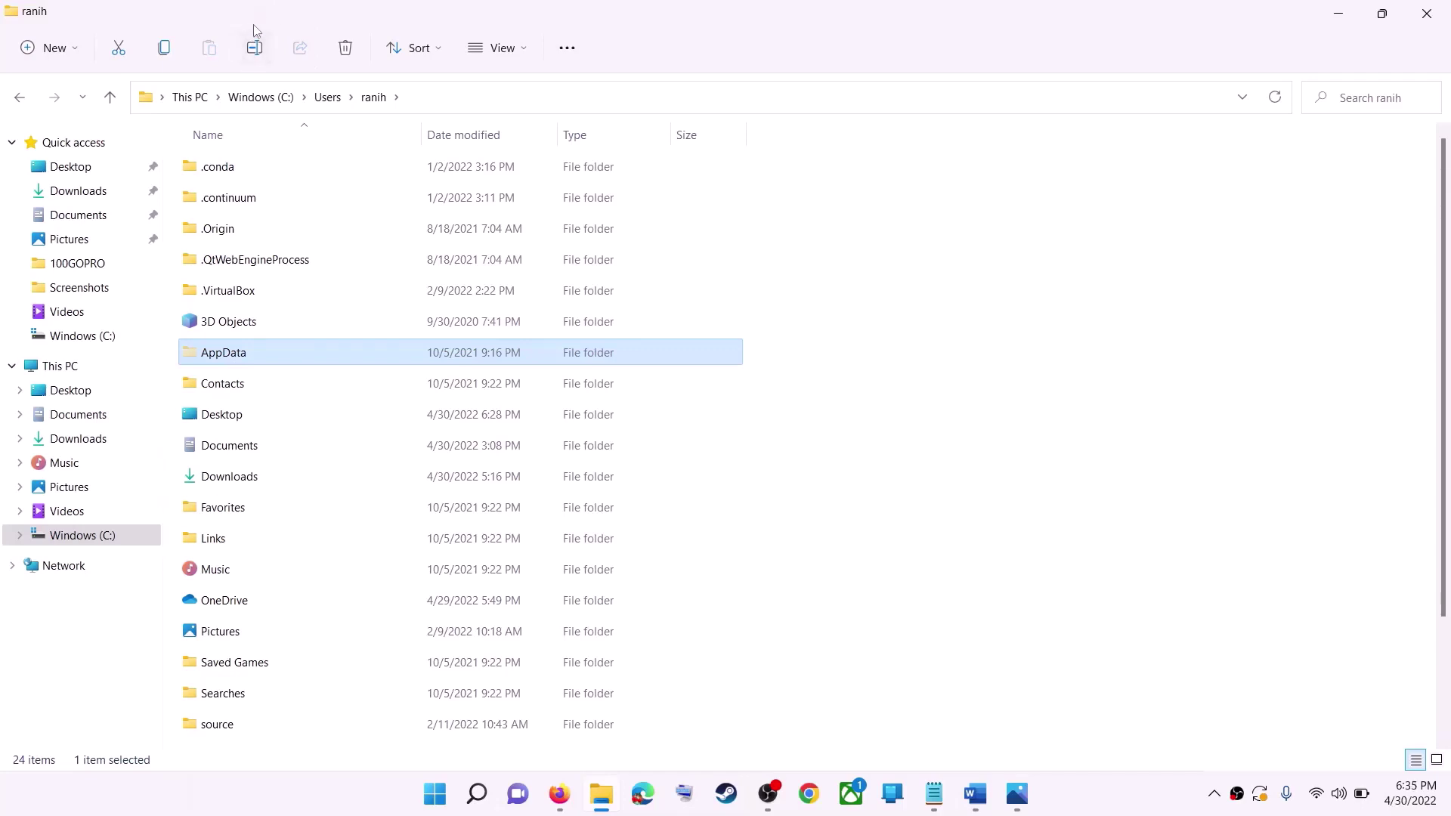
# - Open AppData, its Local folder, and the Packages folder inside it
pyautogui.doubleClick(269, 353)
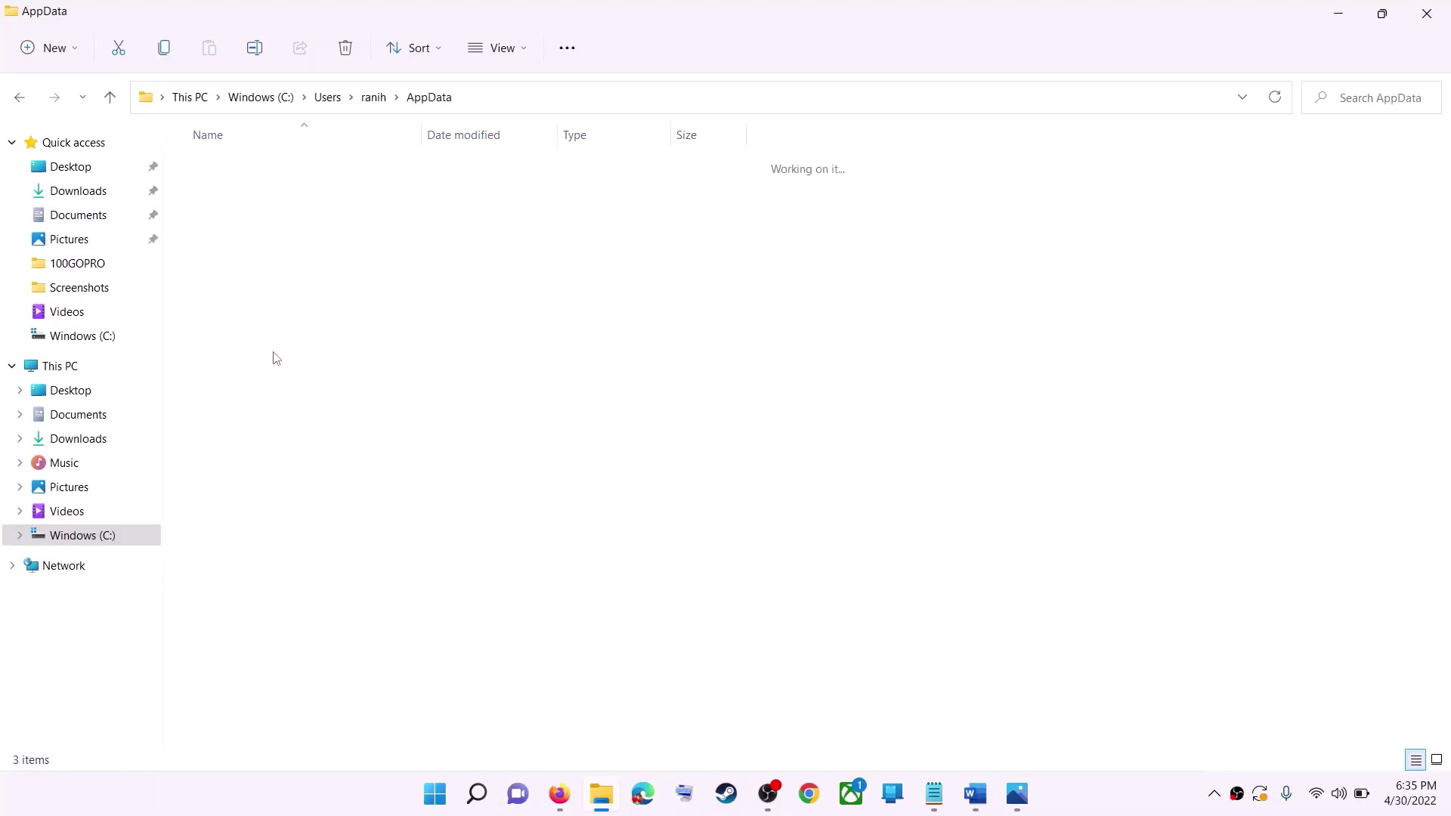
pyautogui.doubleClick(269, 172)
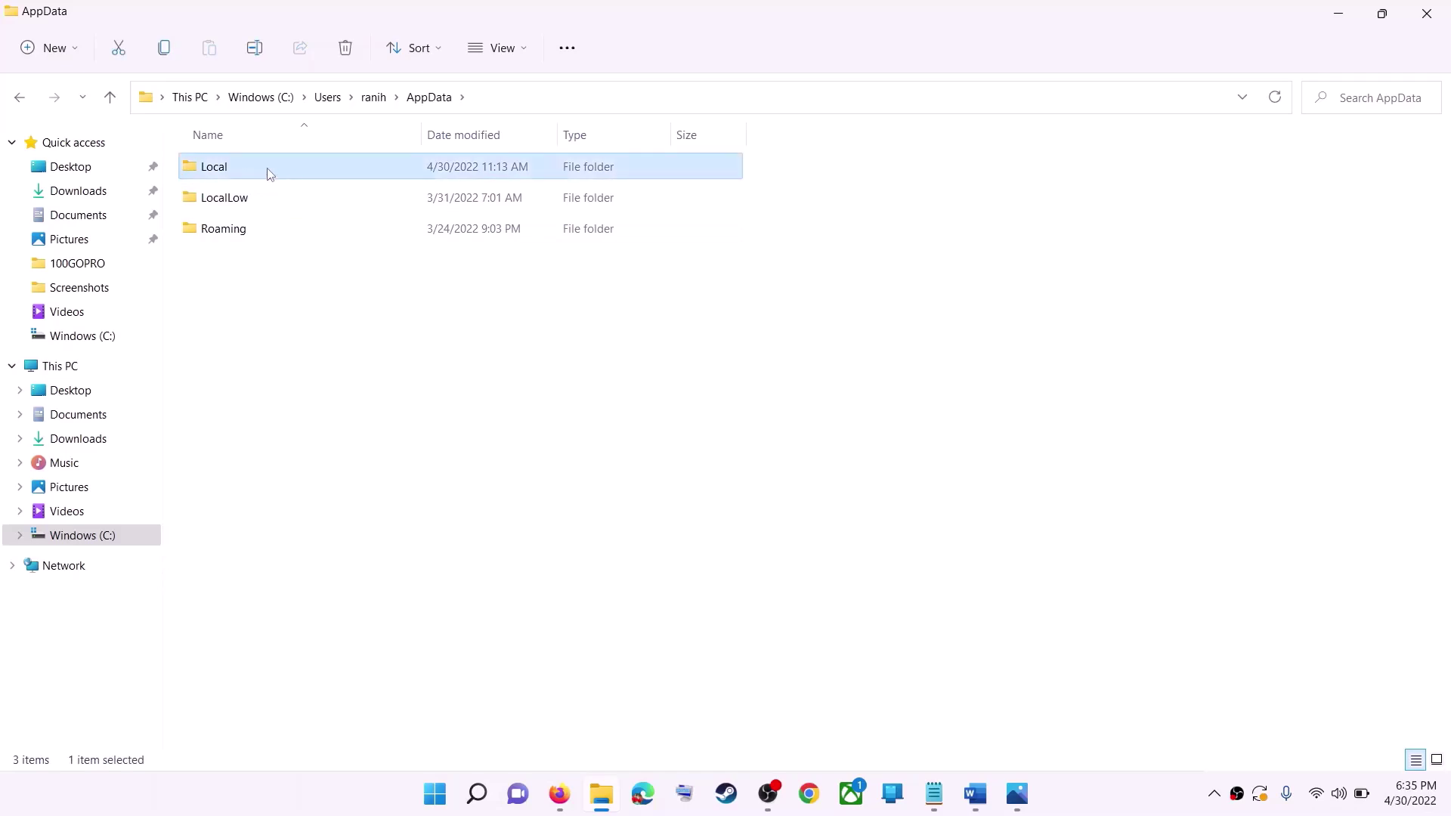
pyautogui.click(227, 295)
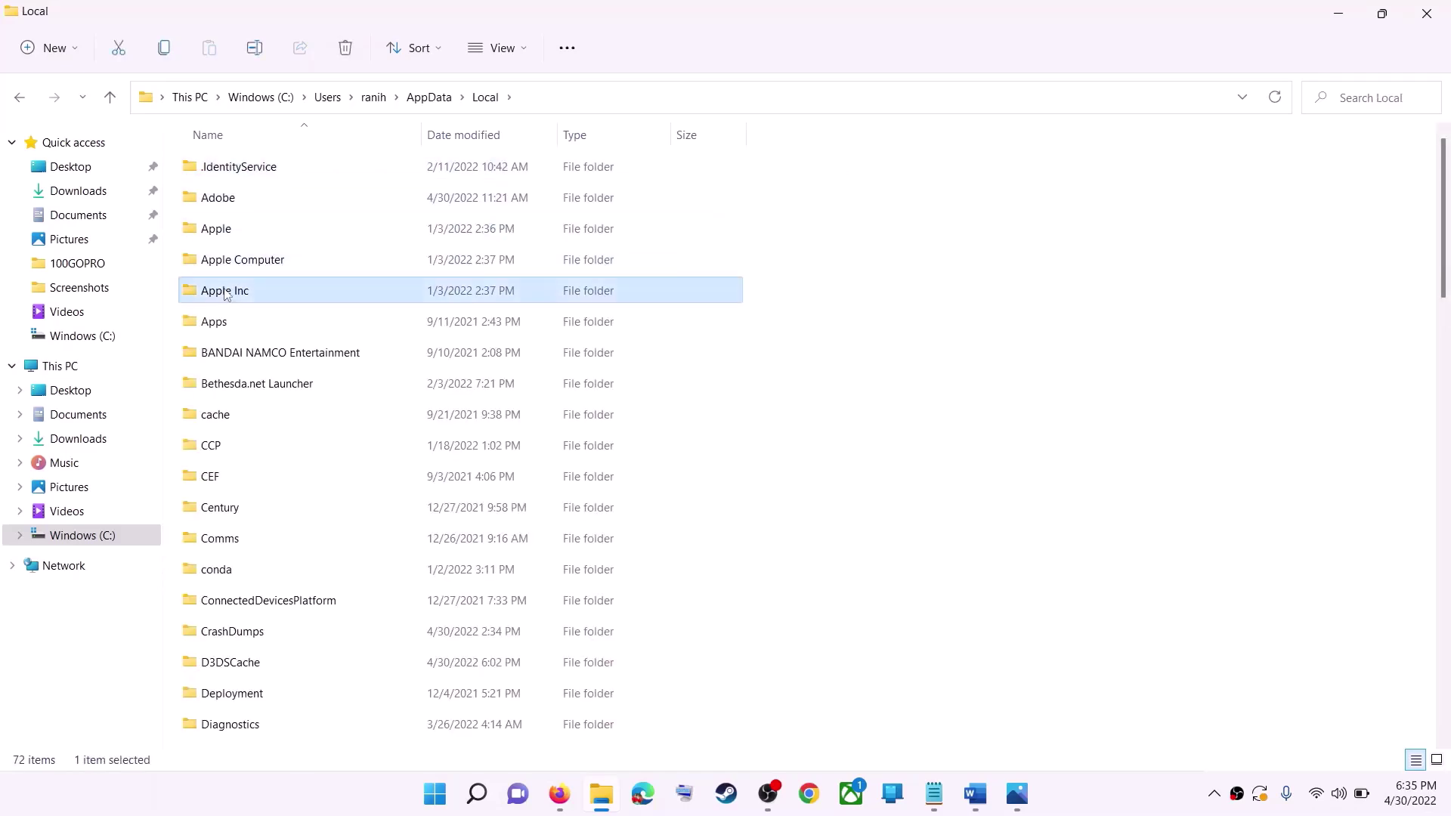
pyautogui.press('p')
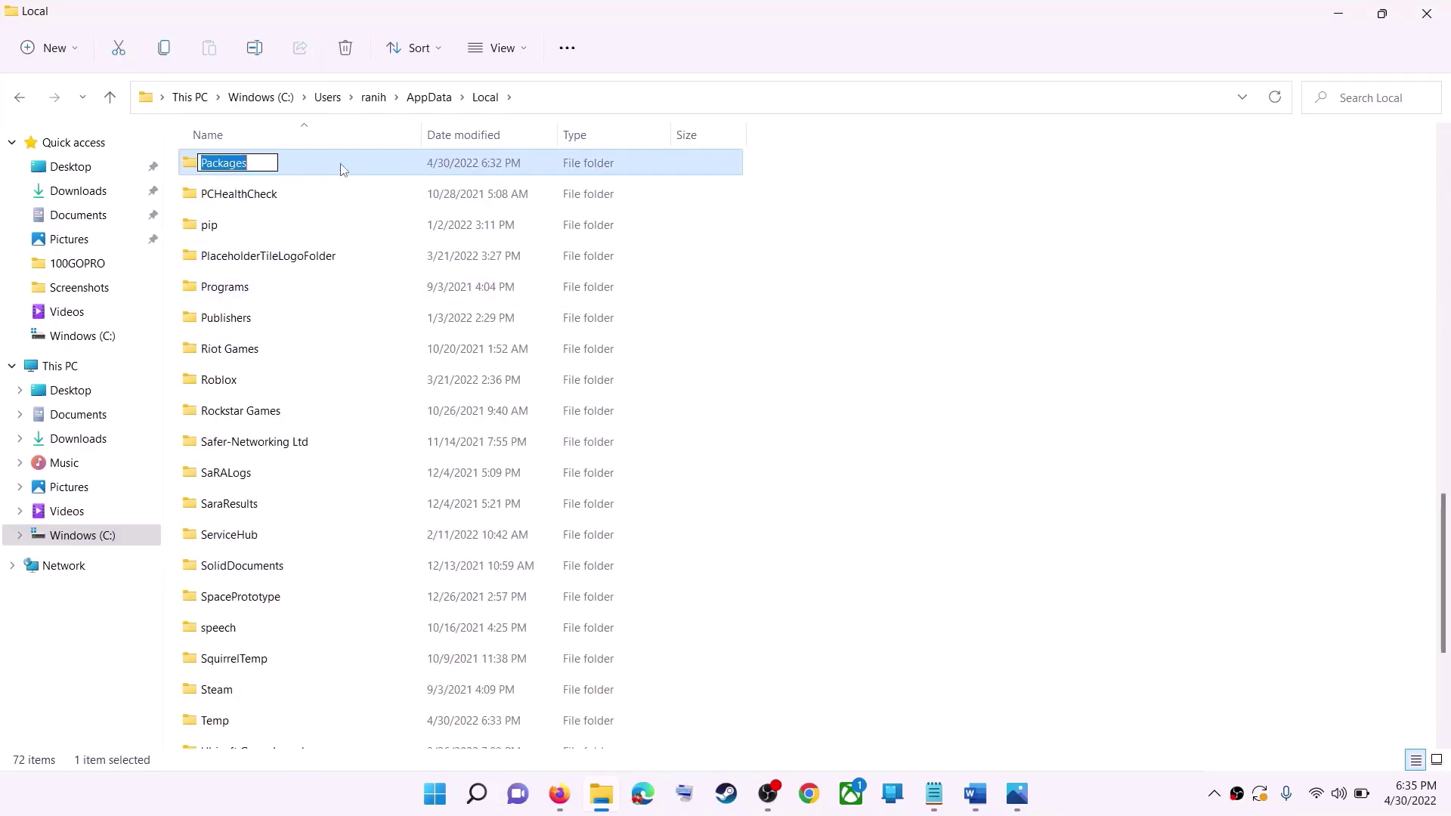
pyautogui.doubleClick(341, 174)
pyautogui.scroll(-6, 420, 478)
pyautogui.scroll(-15, 419, 477)
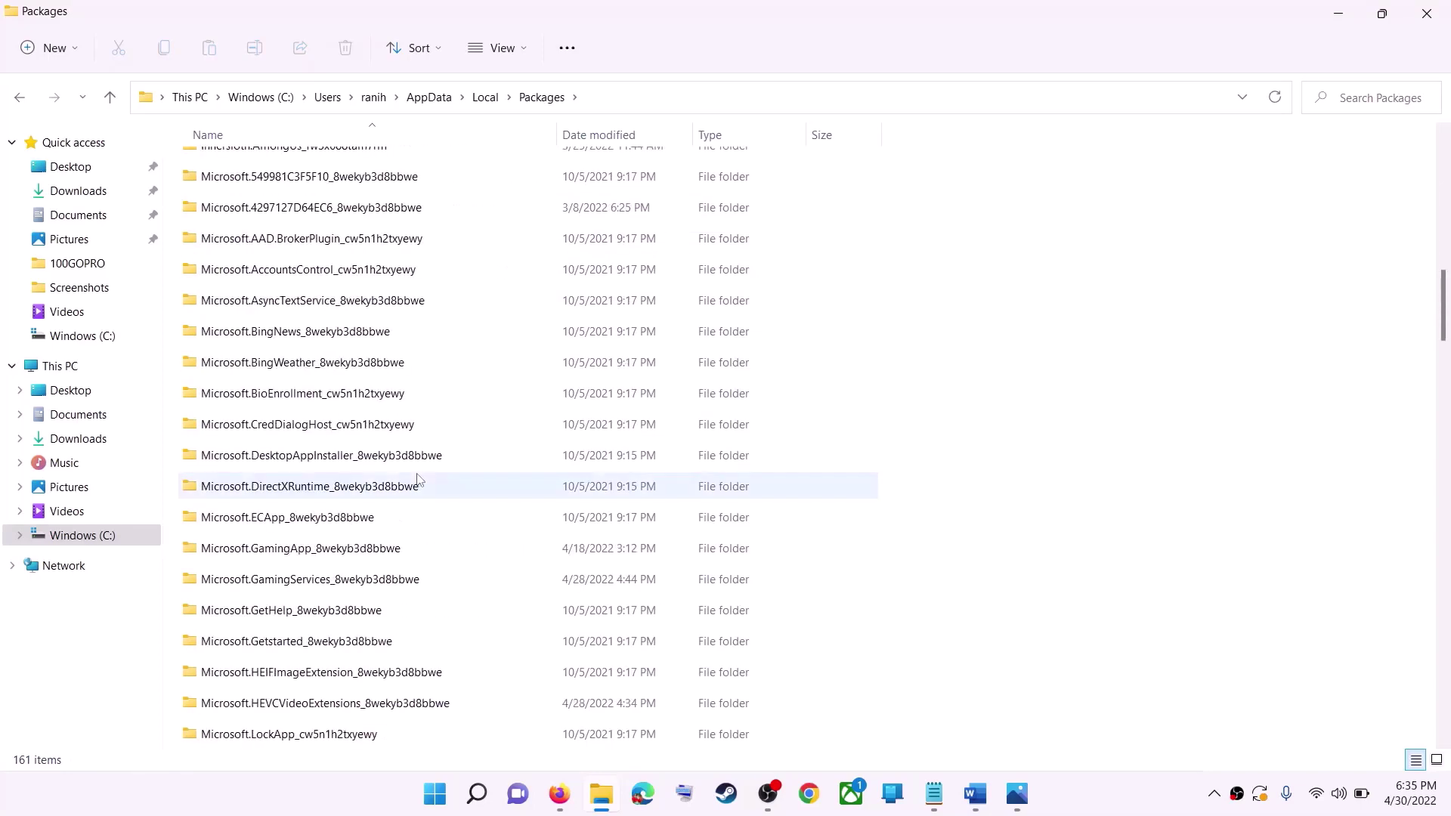
# - Open the Microsoft.WindowsStore_8wekyb3d8bbwe folder in Packages and delete its LocalCache folder
pyautogui.hotkey('alt', 'Tab')
pyautogui.hotkey('alt', 'Tab')
pyautogui.scroll(-20, 391, 517)
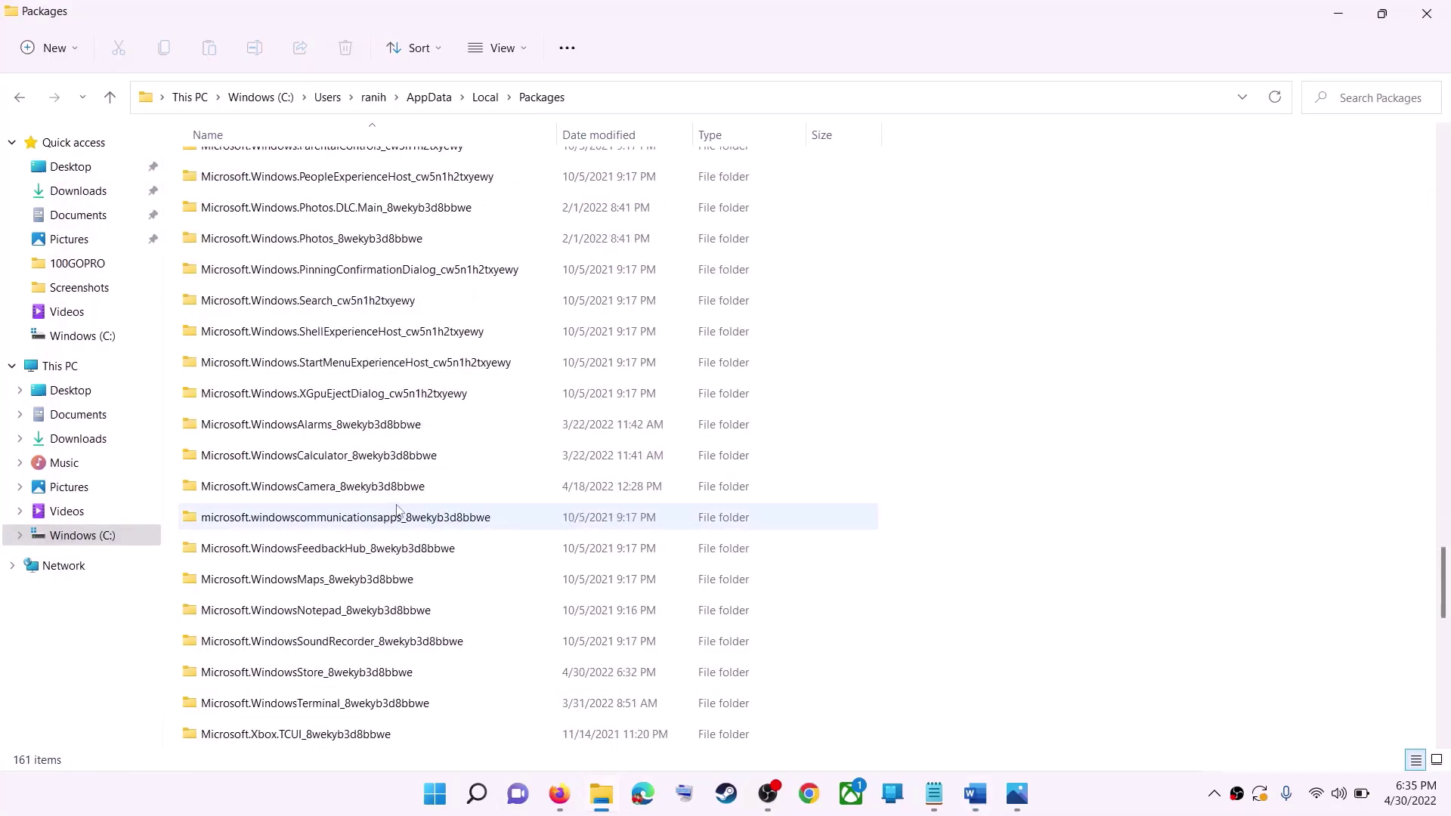
pyautogui.scroll(-3, 396, 510)
pyautogui.click(316, 403)
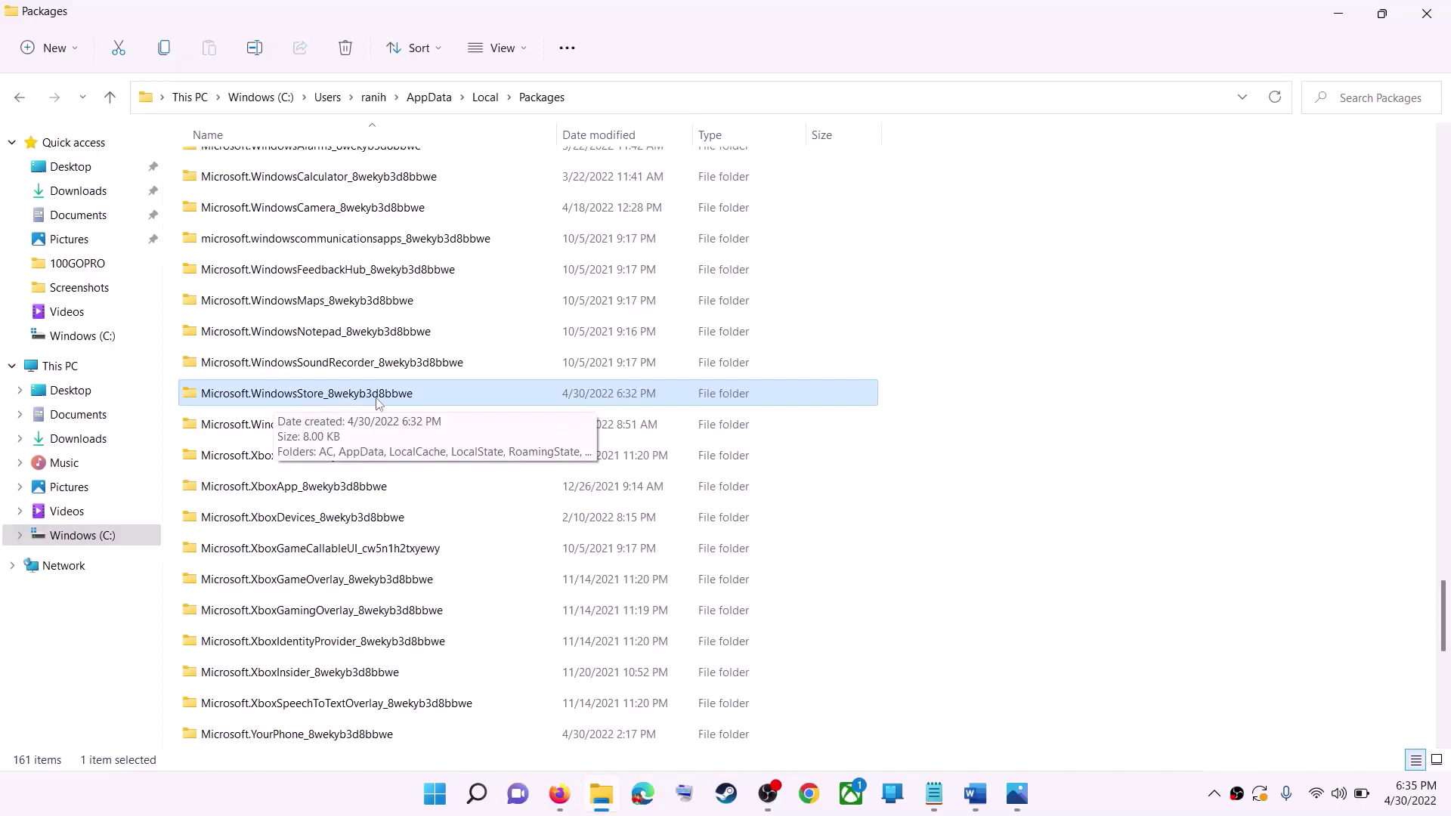
pyautogui.click(310, 395)
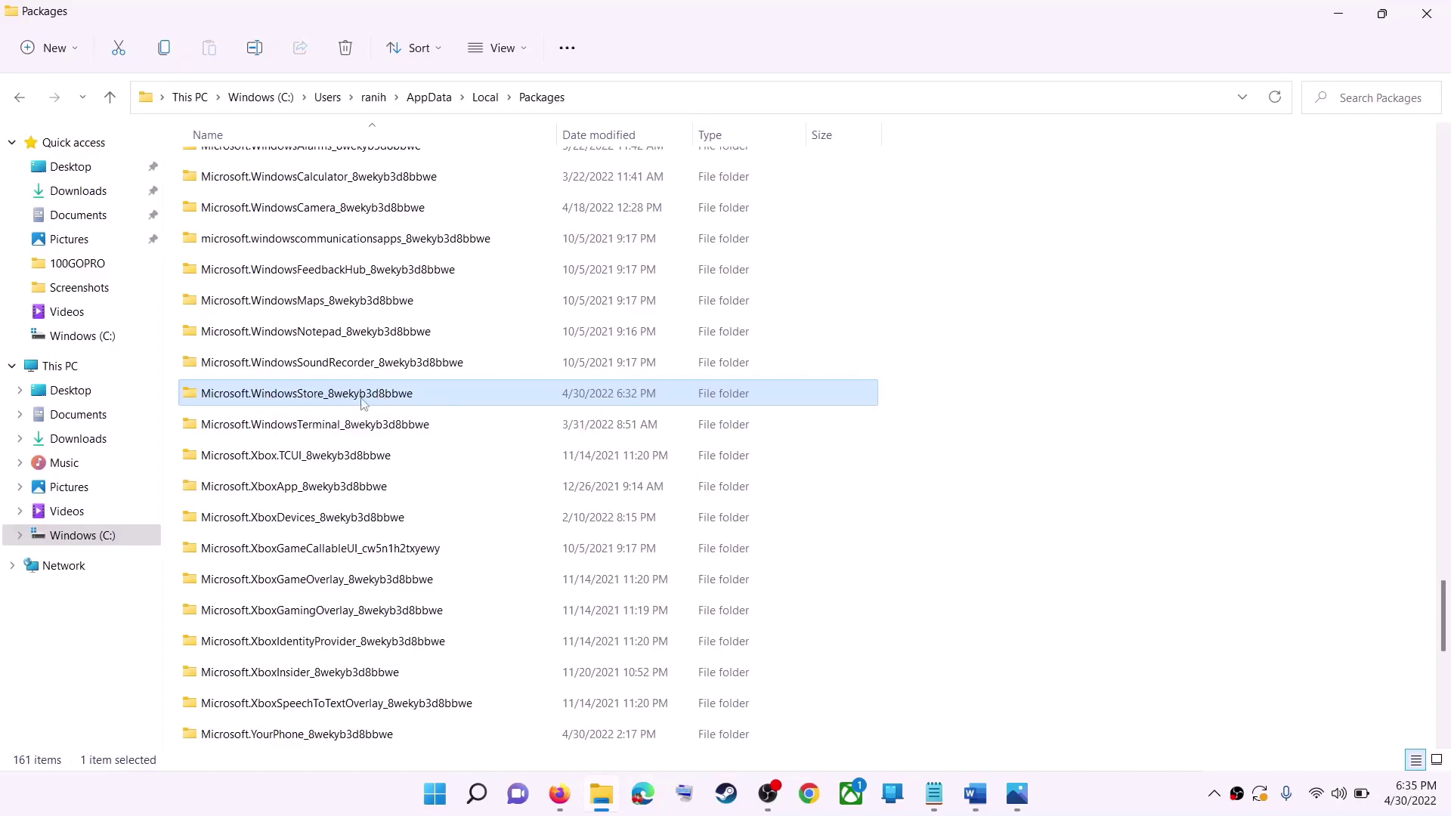
pyautogui.press('End')
pyautogui.press('Return')
pyautogui.doubleClick(452, 391)
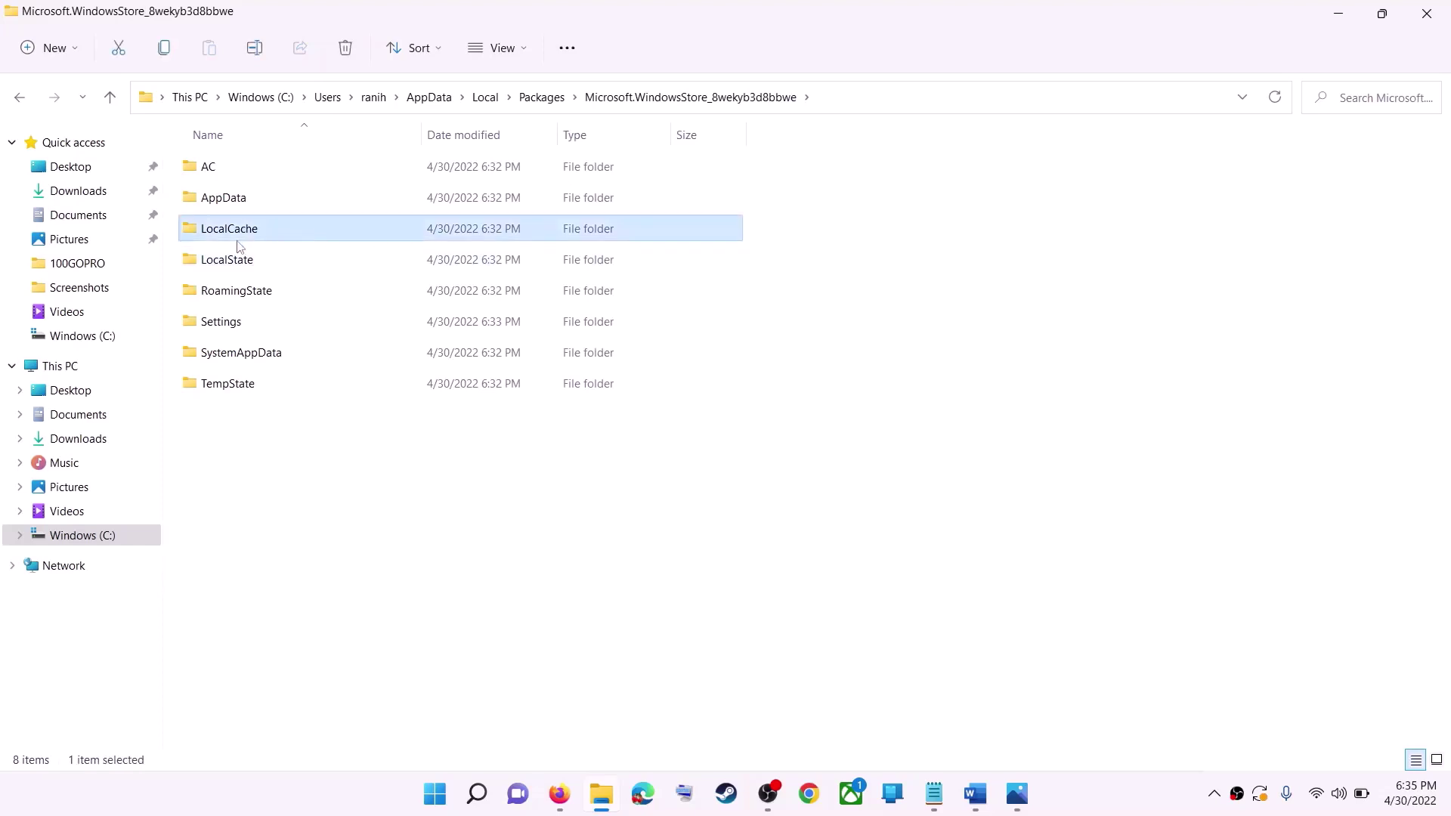
pyautogui.rightClick(248, 234)
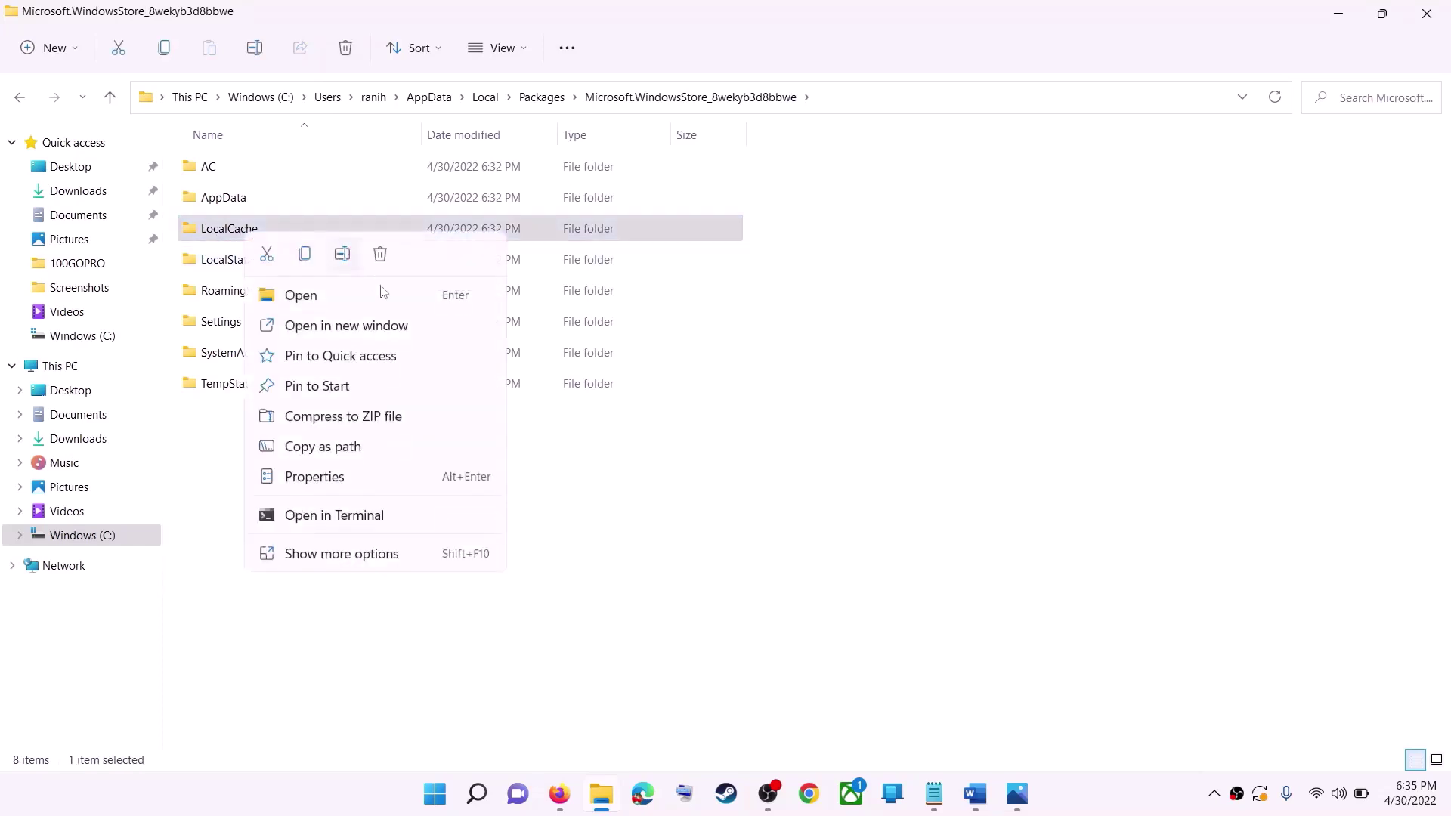
pyautogui.click(379, 255)
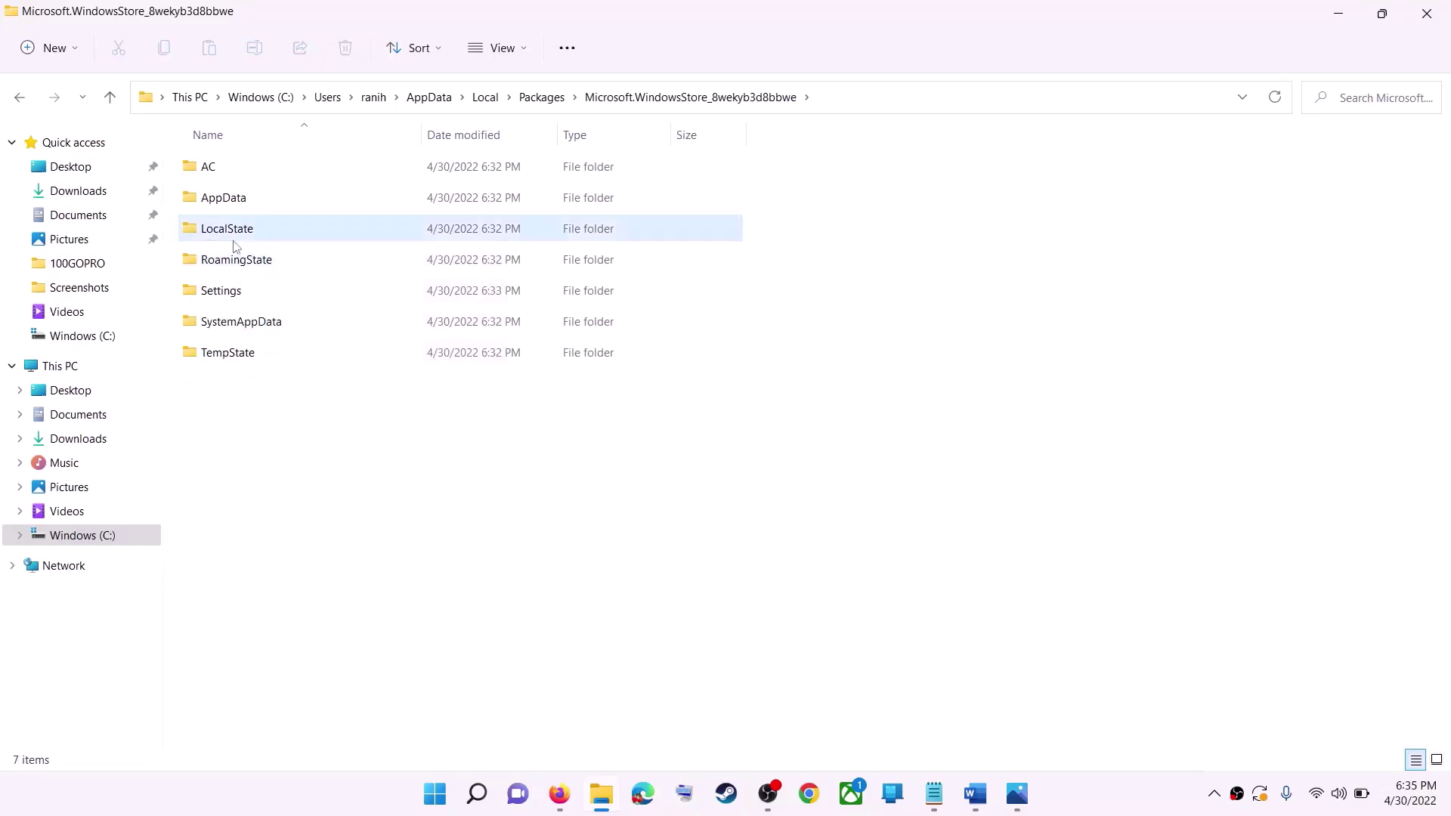
# - View the Windows power options, dismiss them without choosing any, and close the File Explorer window
pyautogui.click(437, 794)
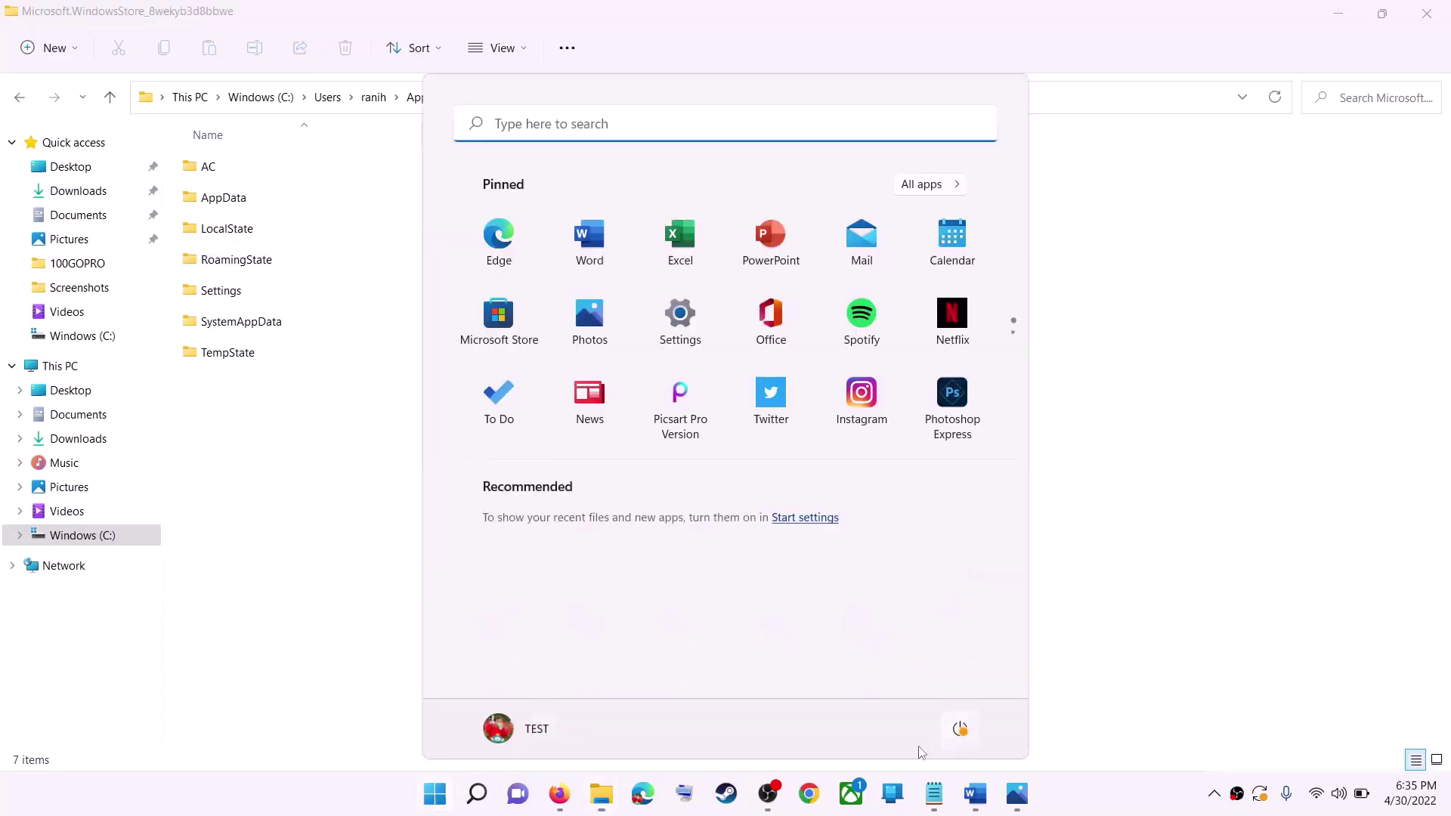
pyautogui.click(959, 729)
pyautogui.click(1262, 410)
pyautogui.click(1243, 379)
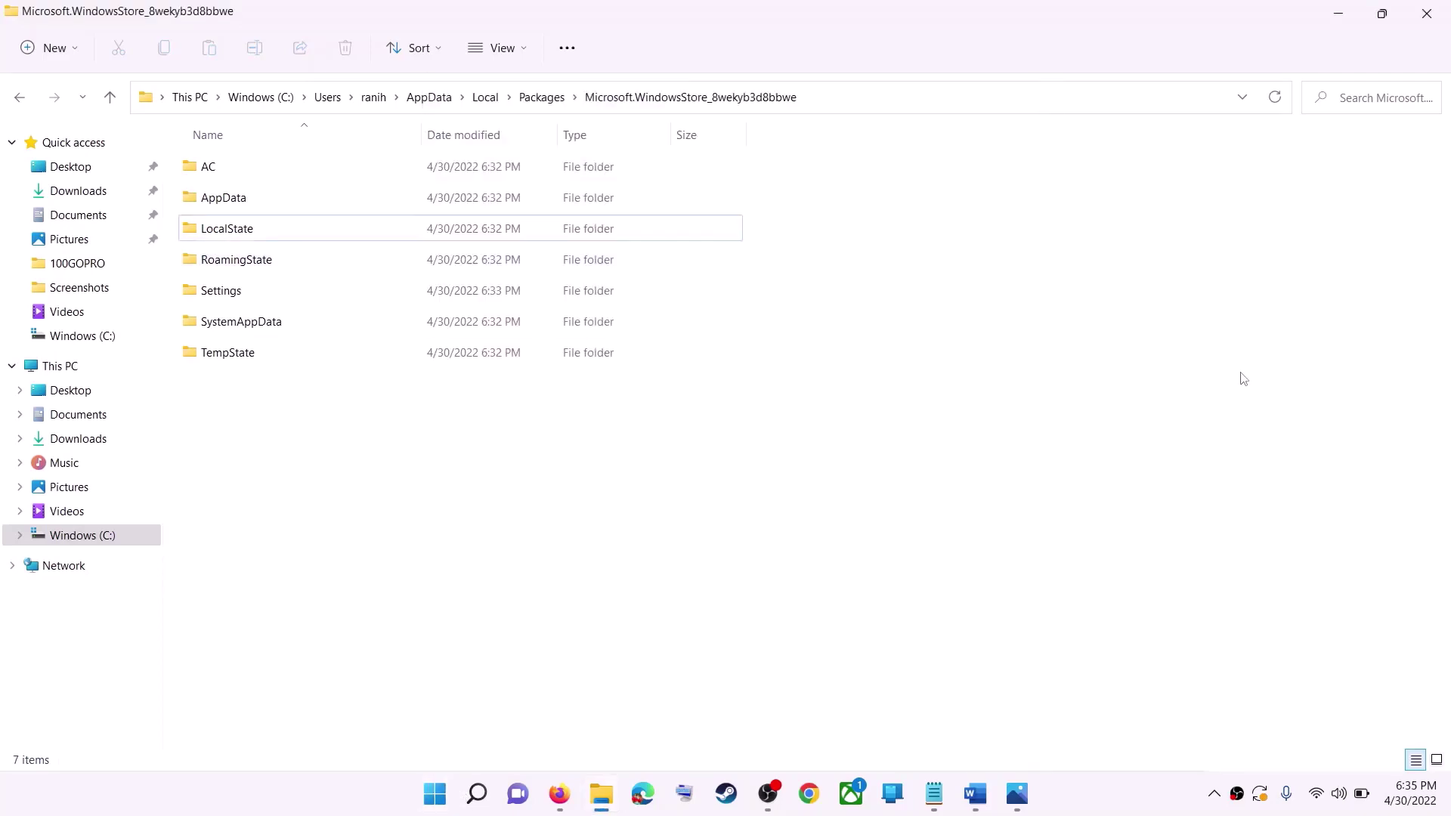
pyautogui.click(1427, 13)
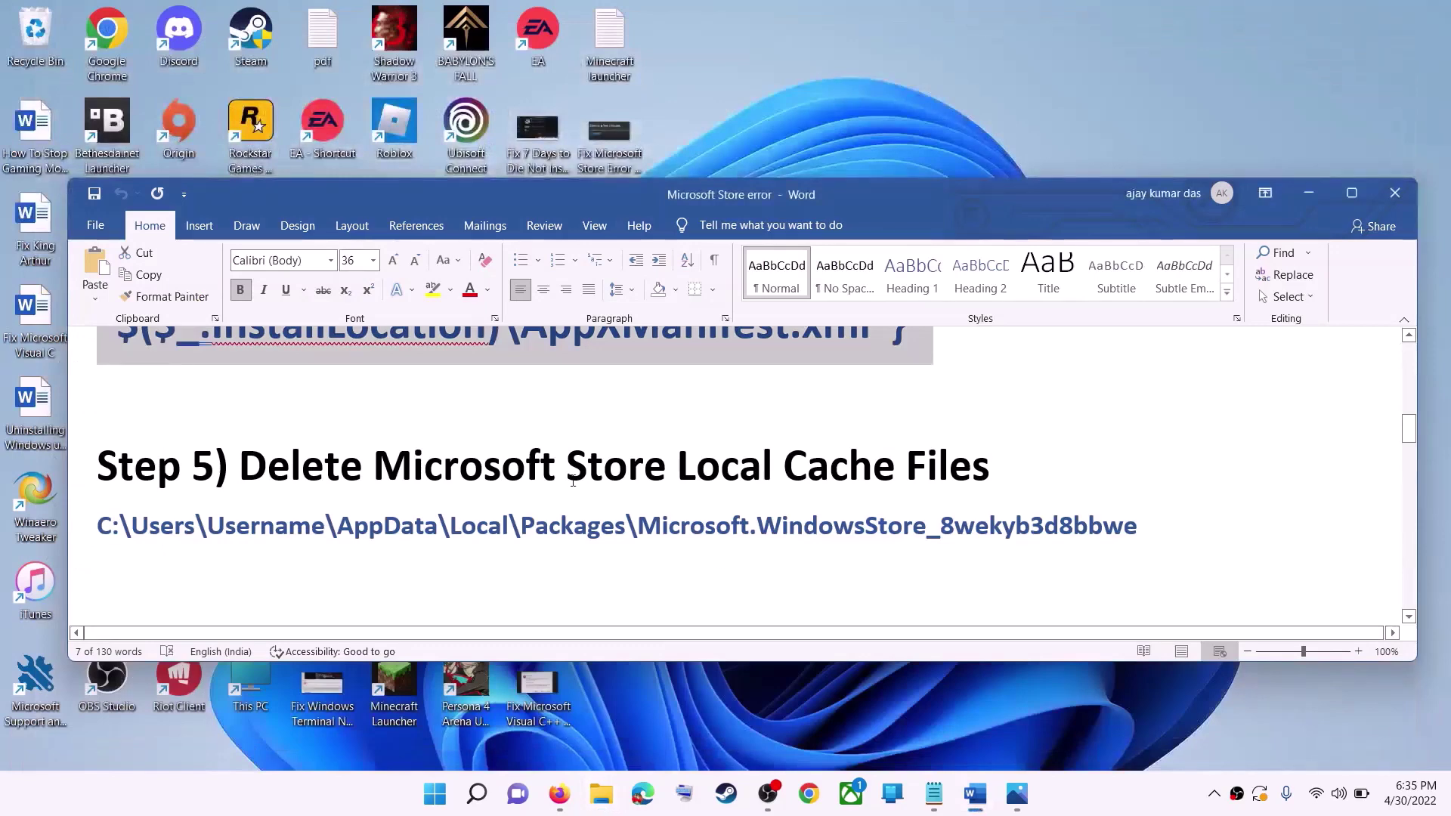
# - Go to Step 6 in the Word document and highlight "Get Updates in store library"
pyautogui.click(364, 467)
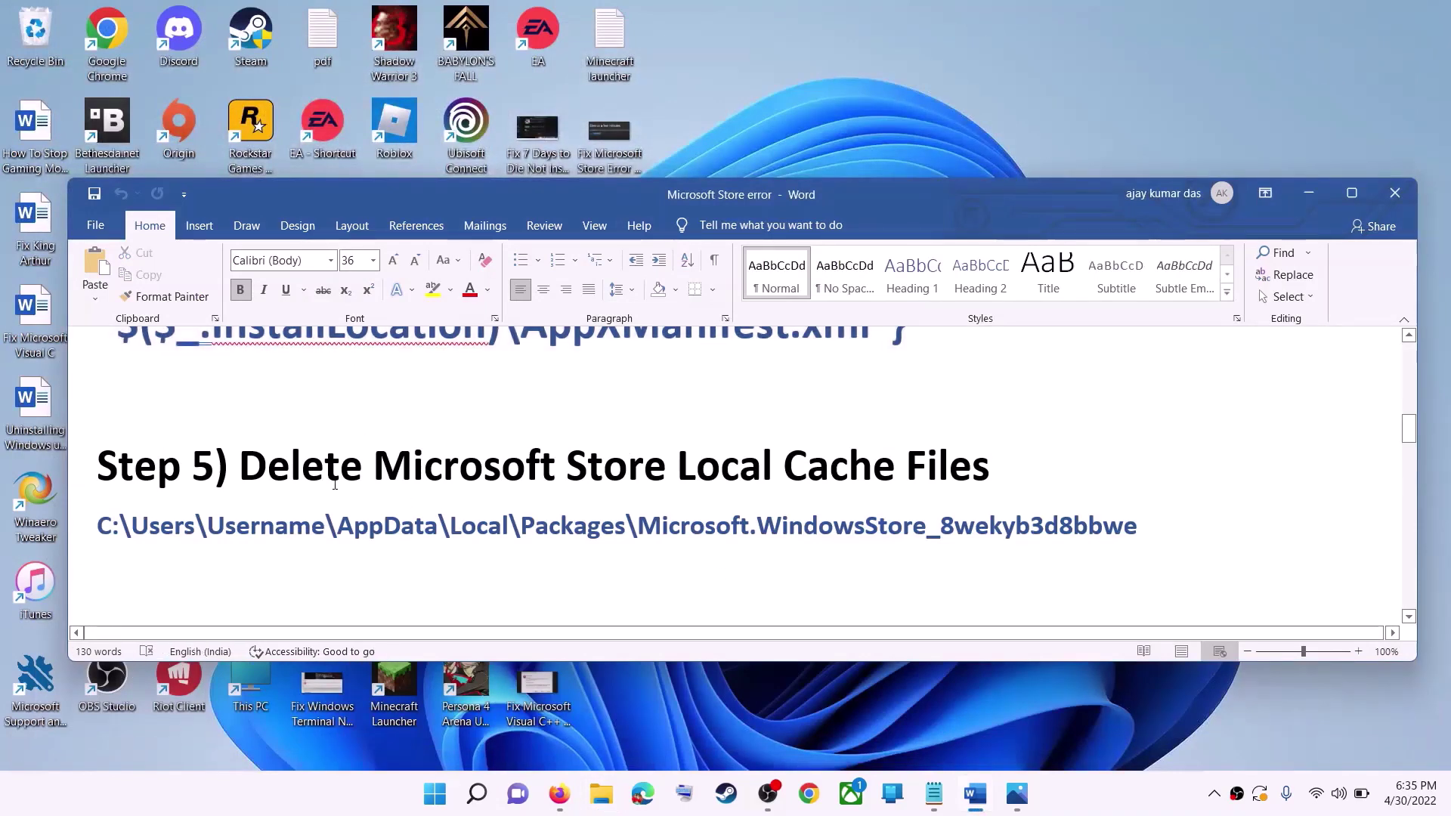
pyautogui.scroll(-1, 393, 476)
pyautogui.scroll(-4, 393, 476)
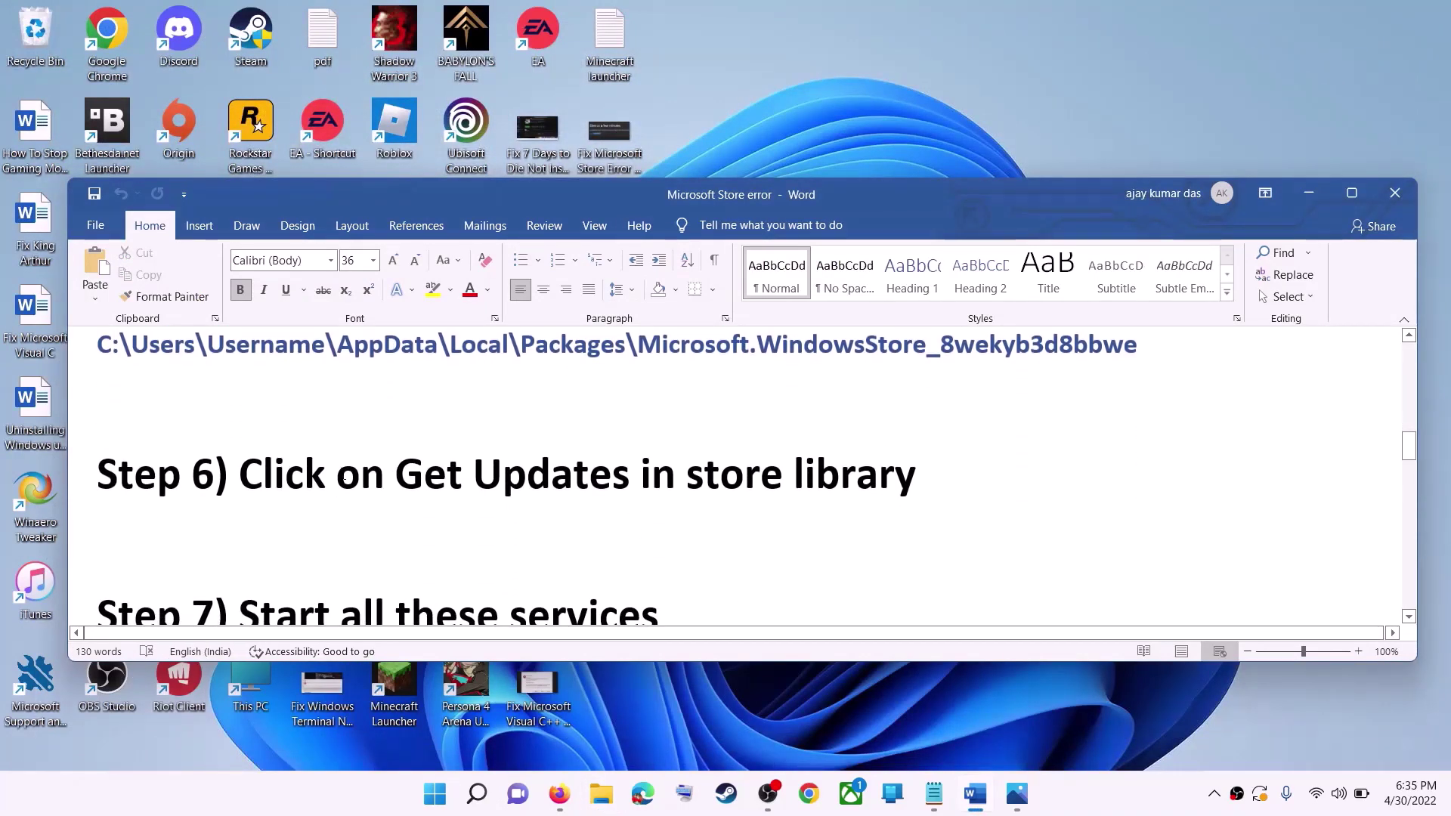
pyautogui.scroll(1, 680, 491)
pyautogui.moveTo(395, 520); pyautogui.dragTo(956, 516)
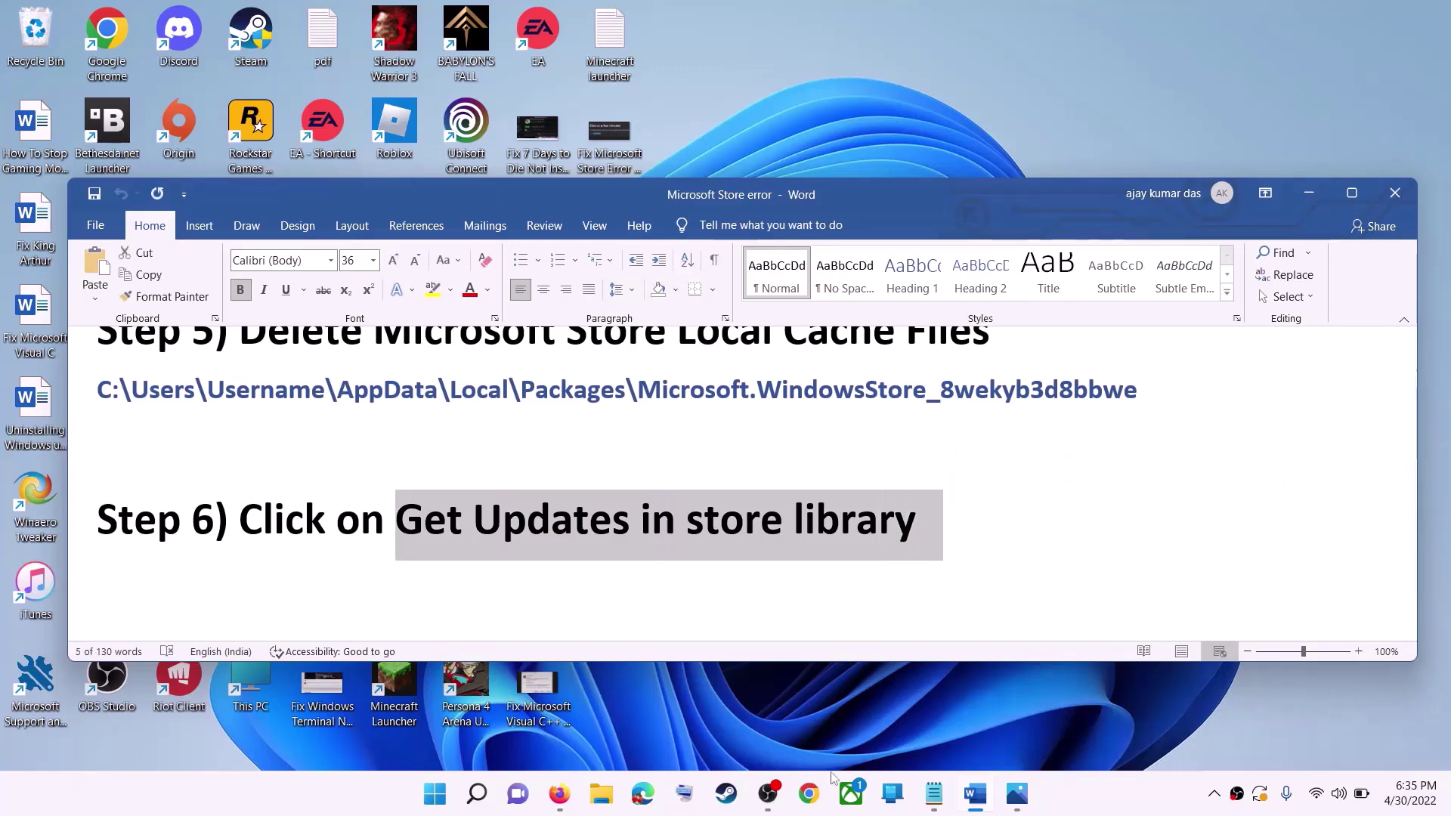
# - Try to launch Microsoft Store through a search for "store" and maximize its window
pyautogui.click(440, 803)
pyautogui.click(441, 802)
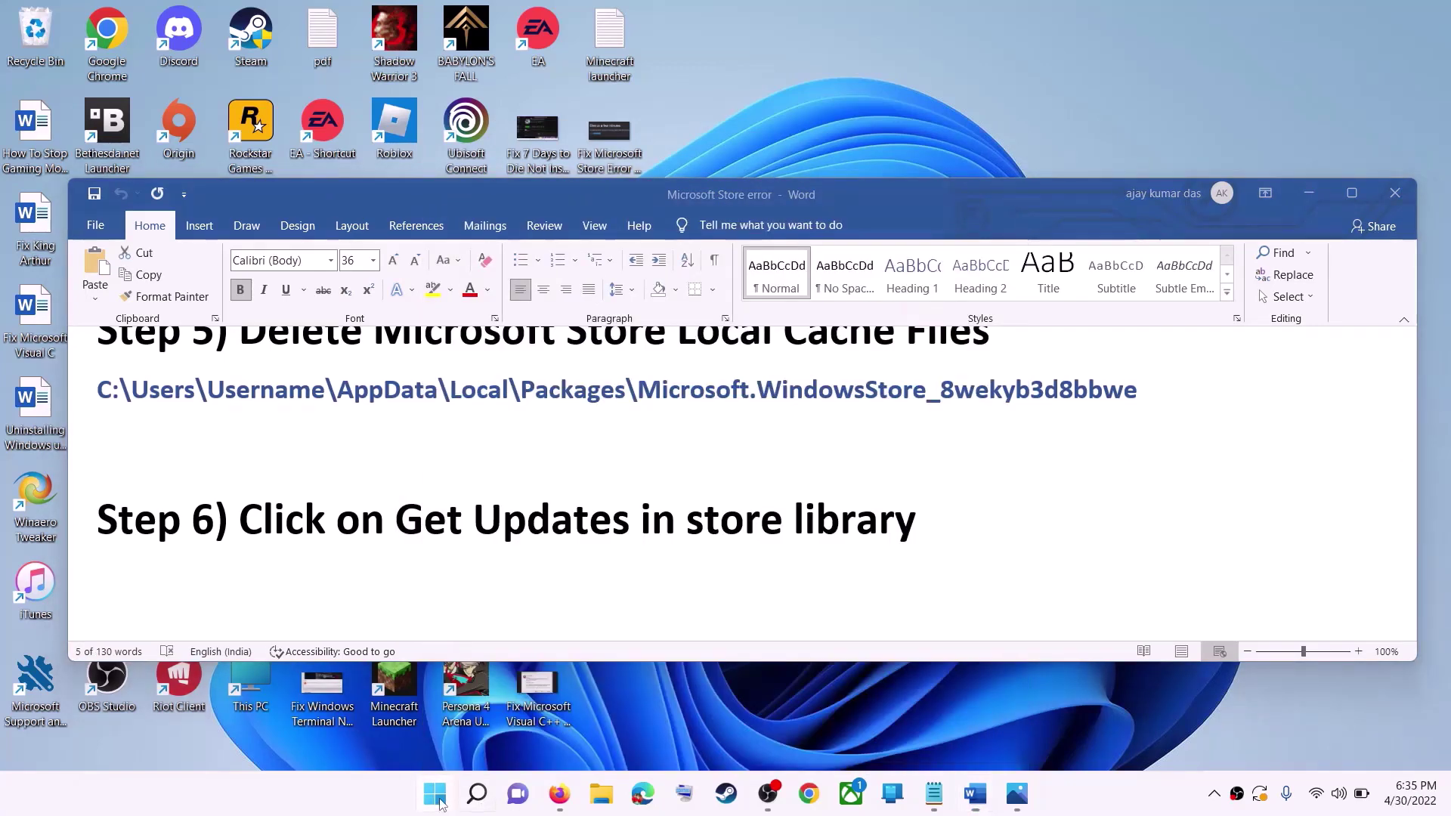
pyautogui.click(477, 793)
pyautogui.write('store')
pyautogui.press('Return')
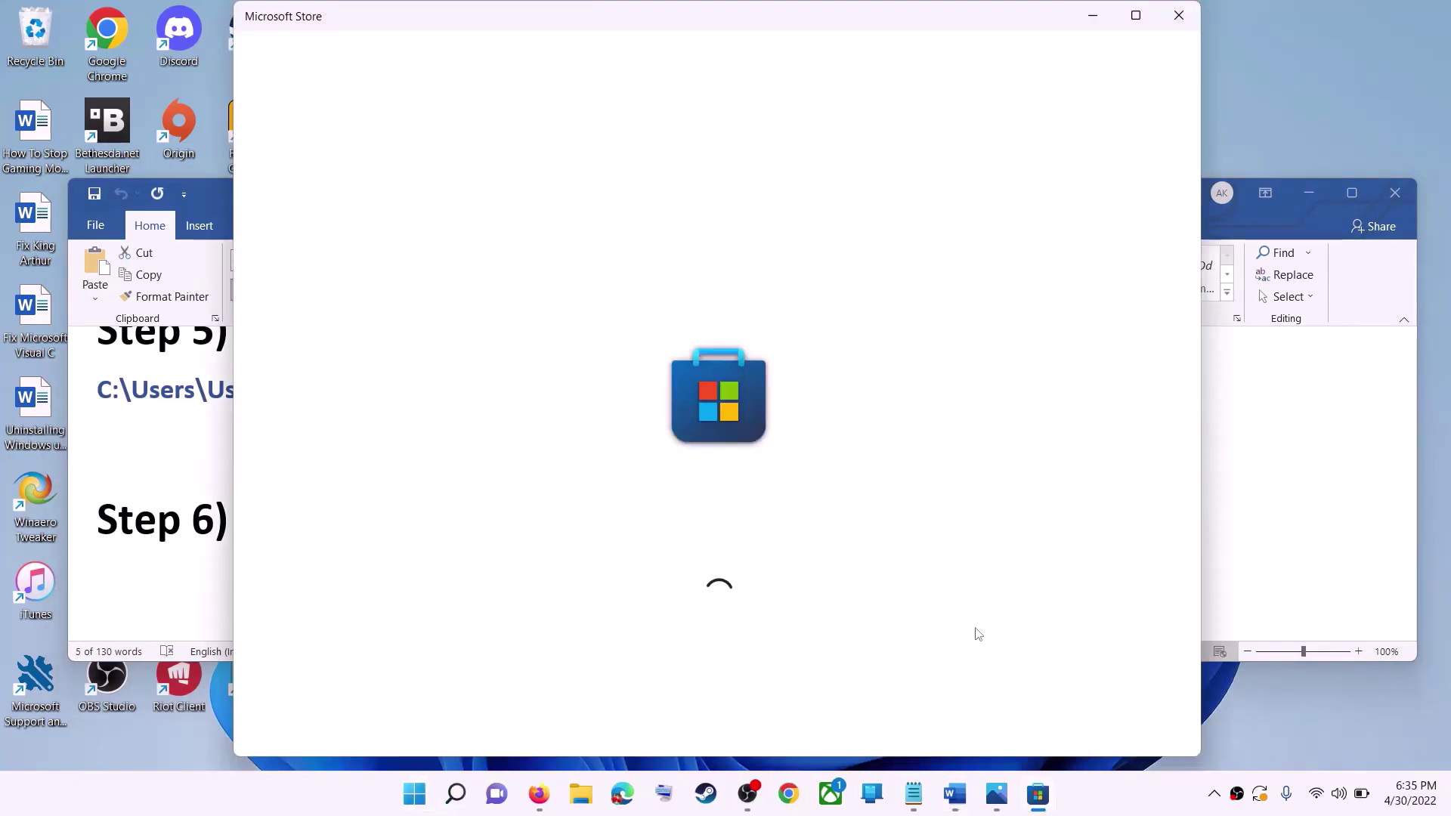
pyautogui.click(1135, 21)
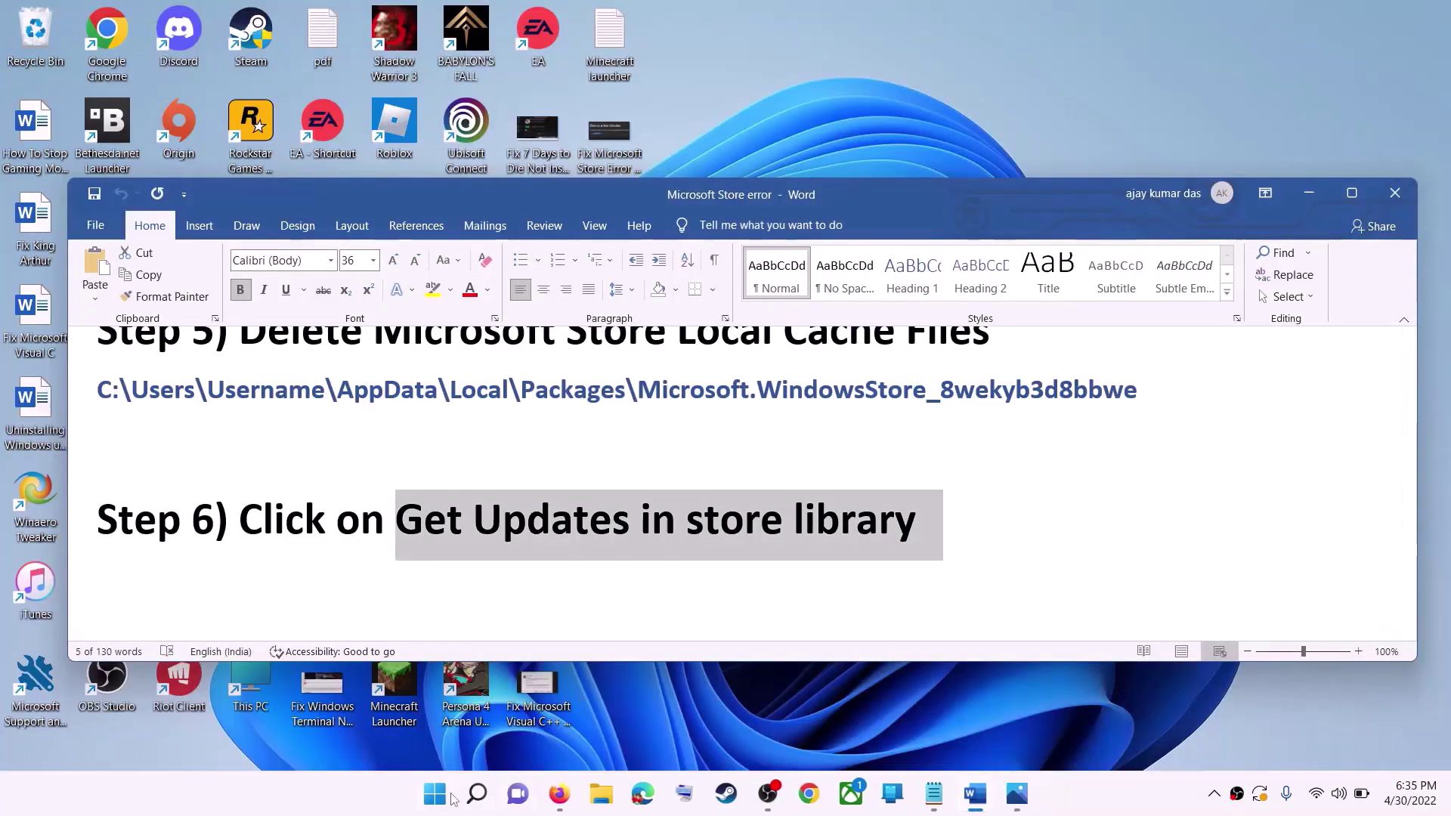
# - Launch Microsoft Store again, open its Library page with the Get updates option, and minimize the window
pyautogui.click(436, 794)
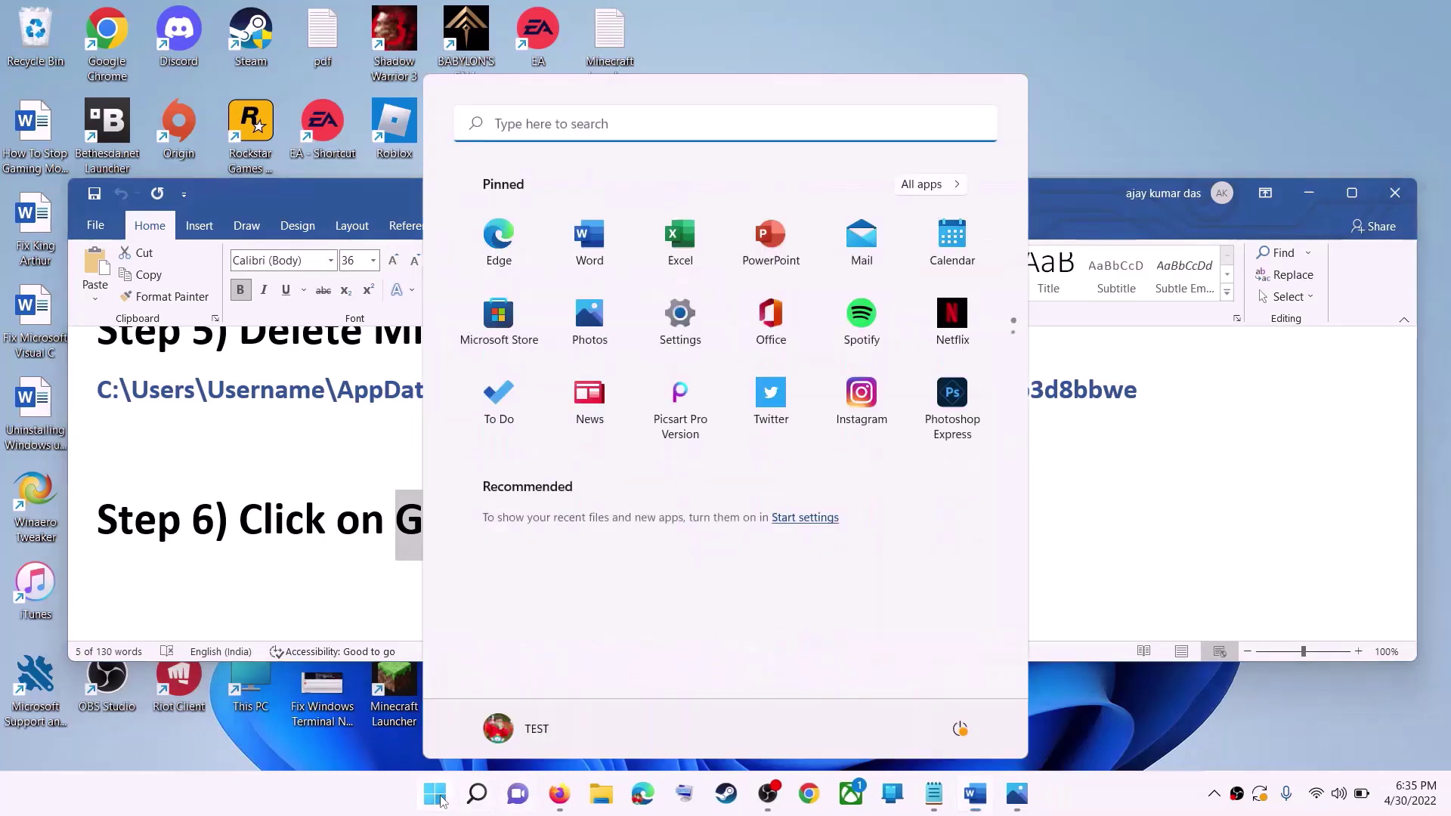
pyautogui.write('store')
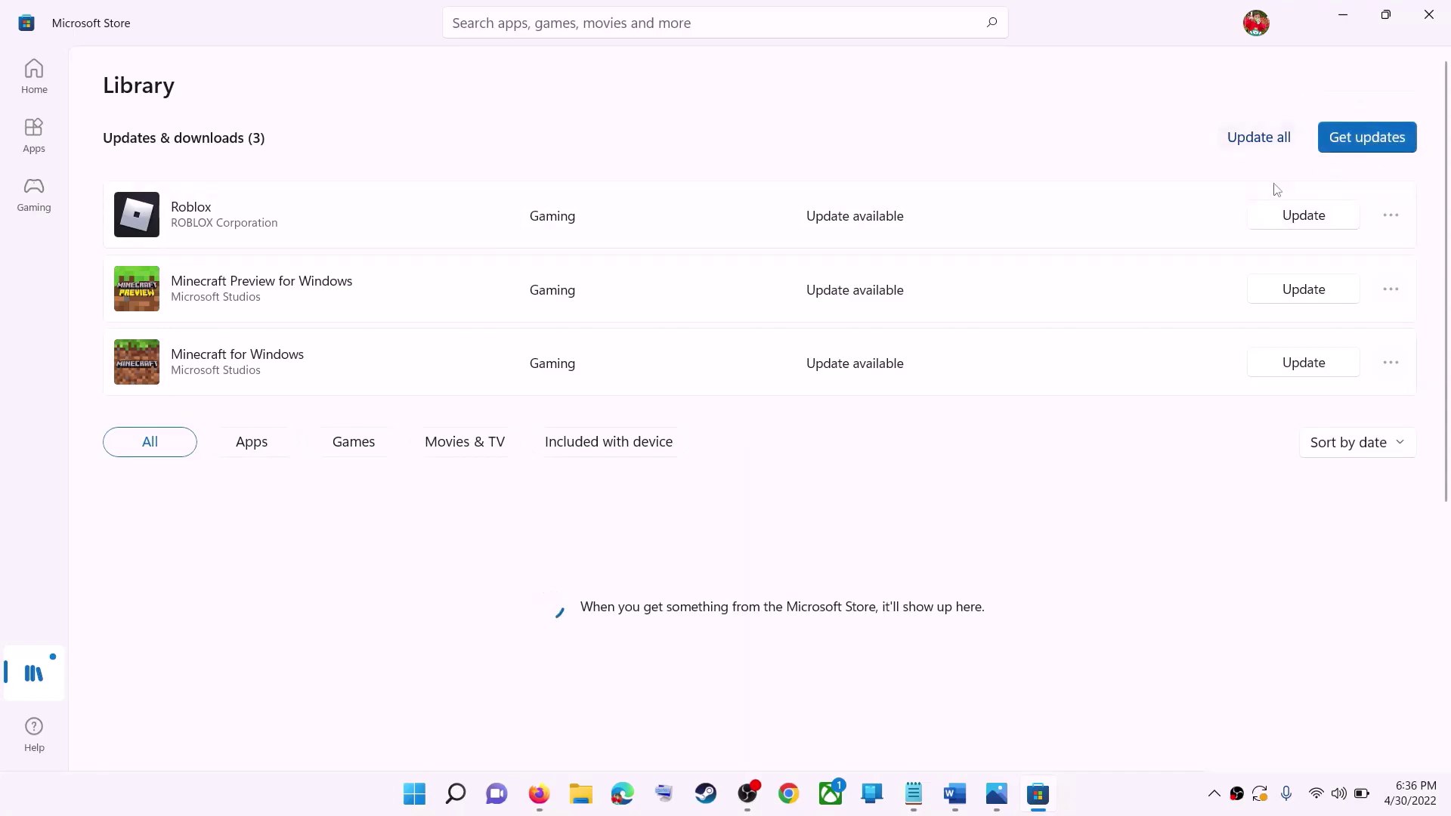
pyautogui.click(1342, 16)
# - Highlight the Step 6 instruction and the Step 7 text "Start all these services" in the Word document
pyautogui.moveTo(241, 521); pyautogui.dragTo(916, 522)
pyautogui.scroll(-5, 380, 531)
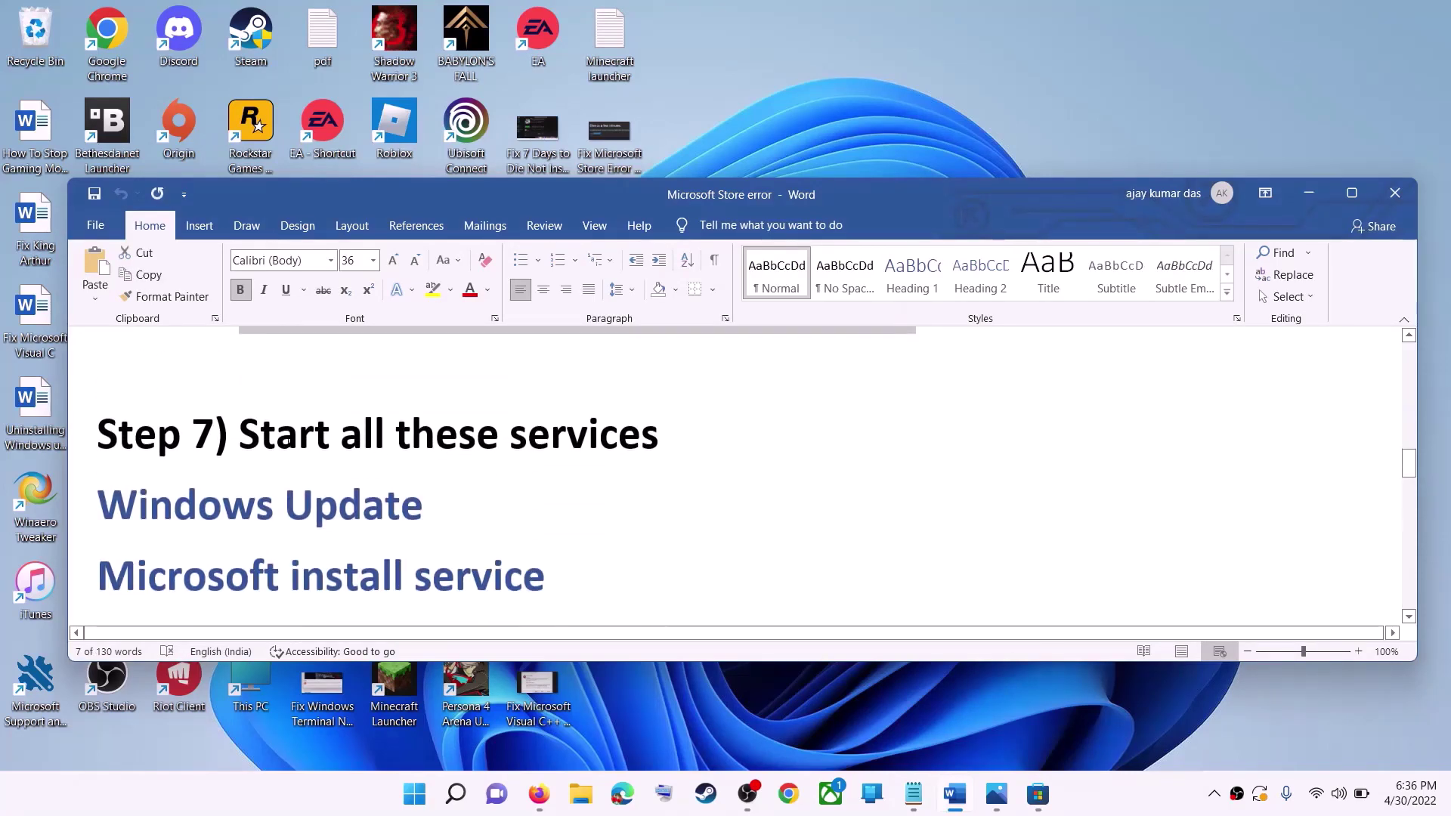
pyautogui.moveTo(289, 441); pyautogui.dragTo(658, 442)
pyautogui.scroll(-1, 658, 442)
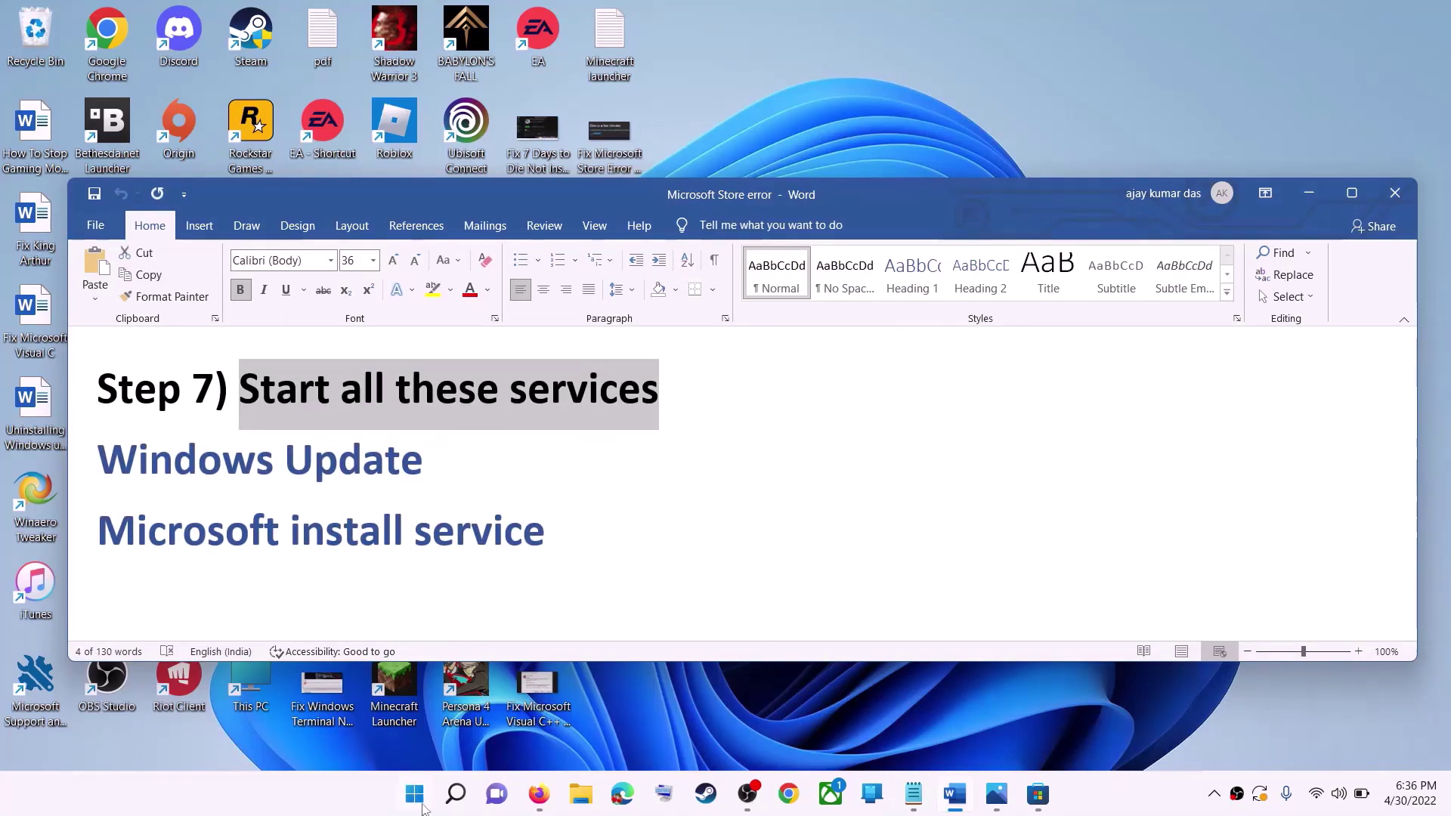
# - Search Windows for "services" and open the Services app
pyautogui.click(415, 793)
pyautogui.write('services')
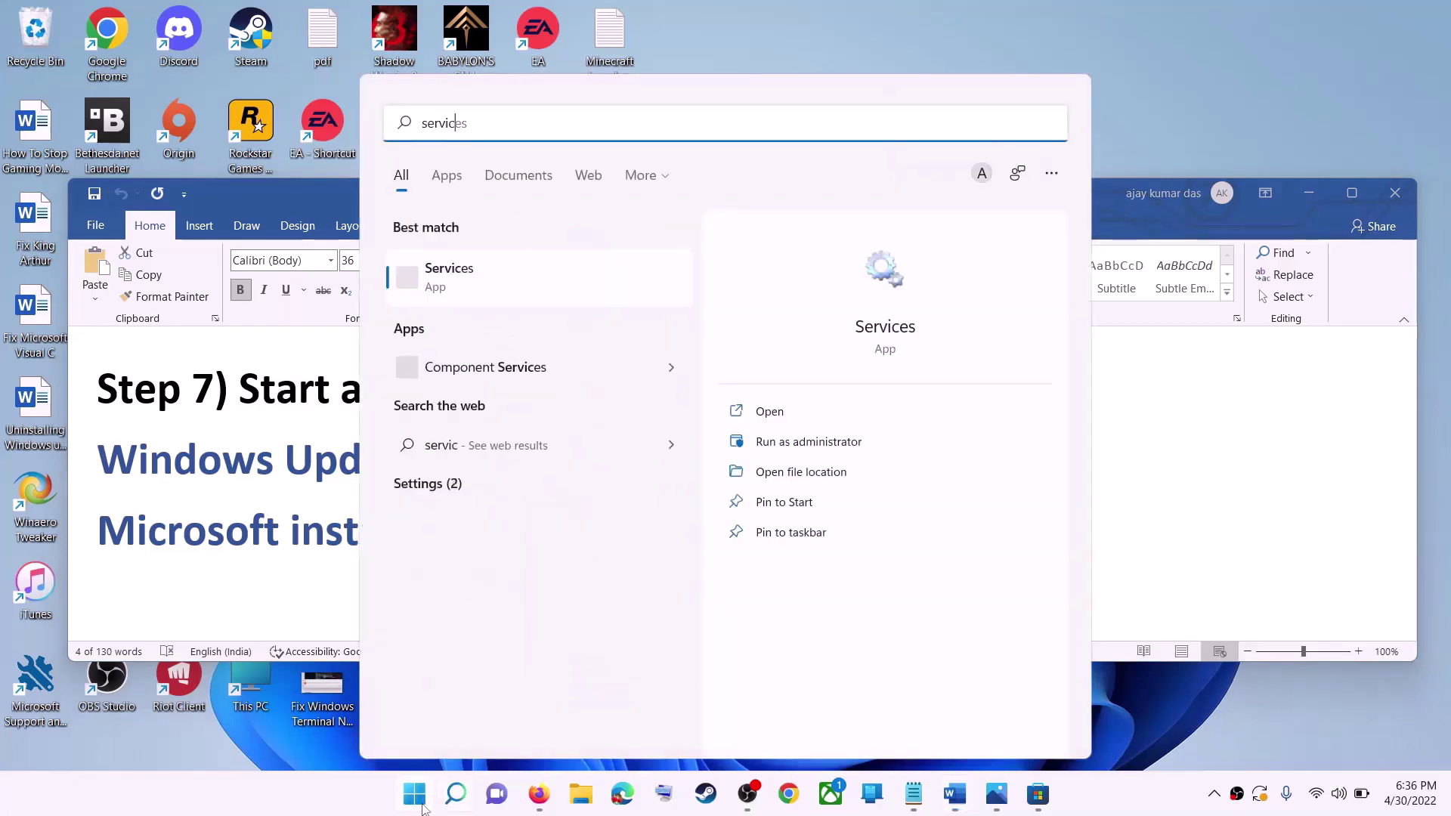
pyautogui.click(501, 284)
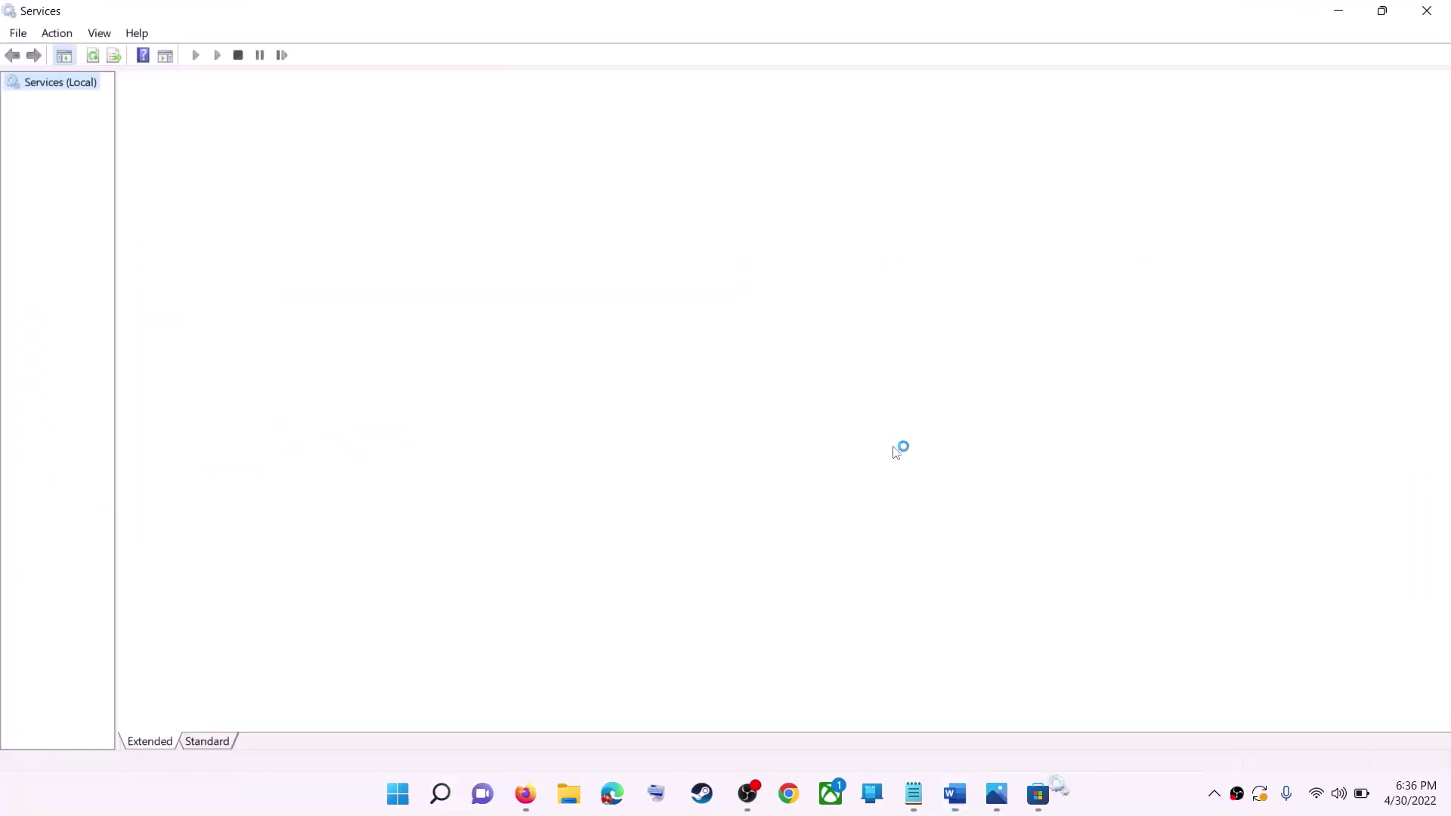
# - Set the Windows Update service's startup type to Automatic and restart the service
pyautogui.click(475, 577)
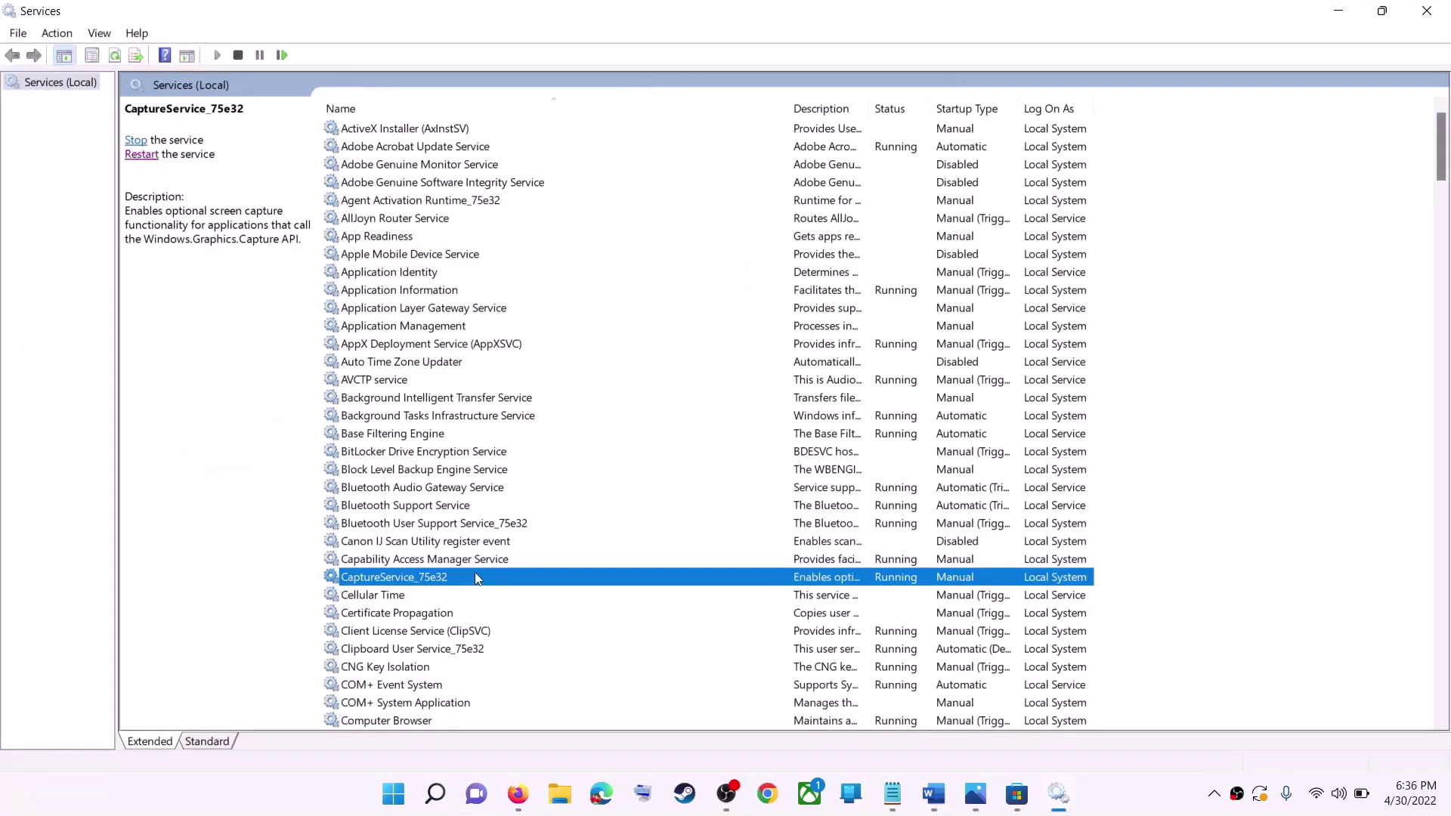
pyautogui.press('w')
pyautogui.scroll(-9, 501, 660)
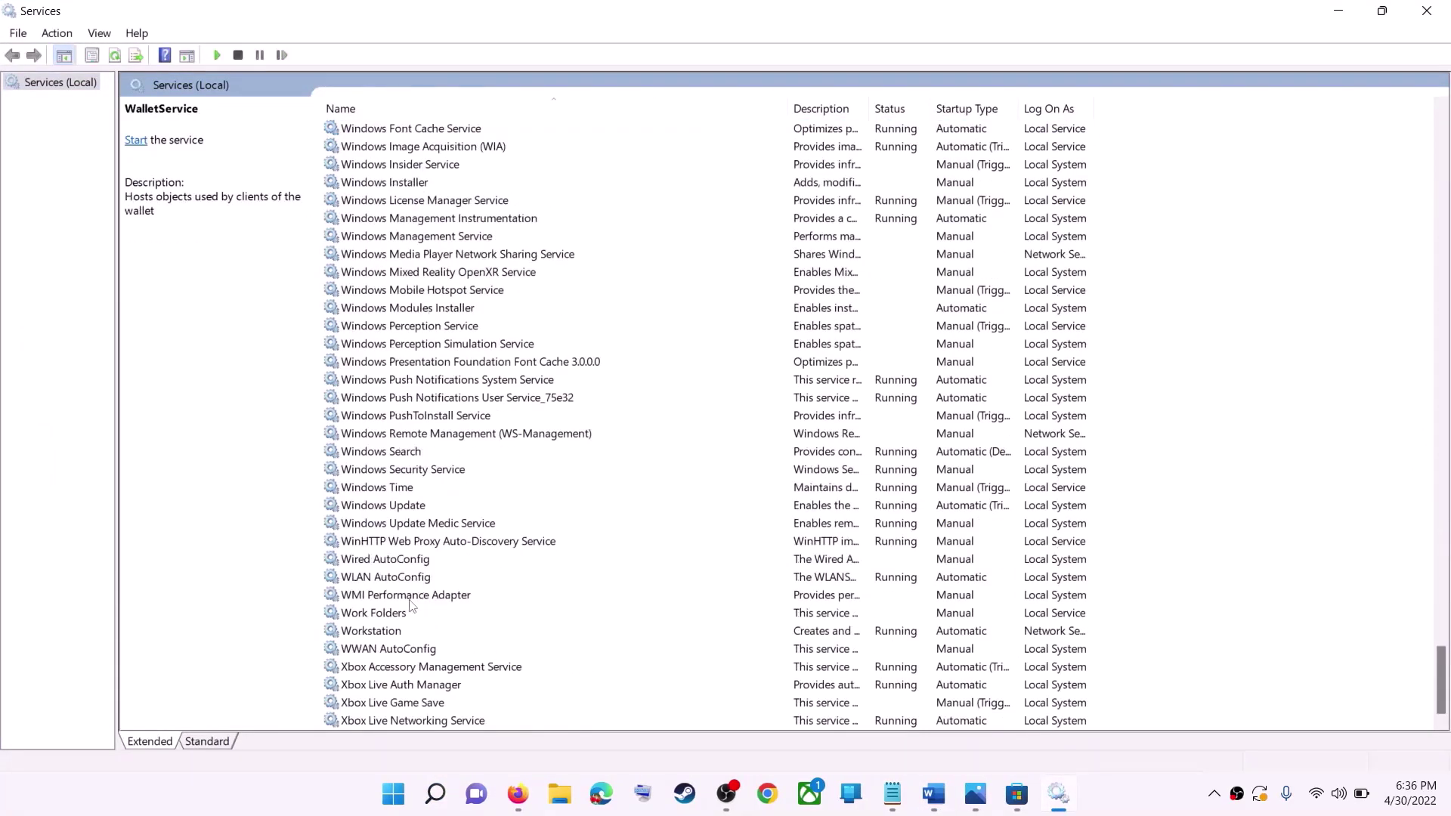
pyautogui.click(411, 507)
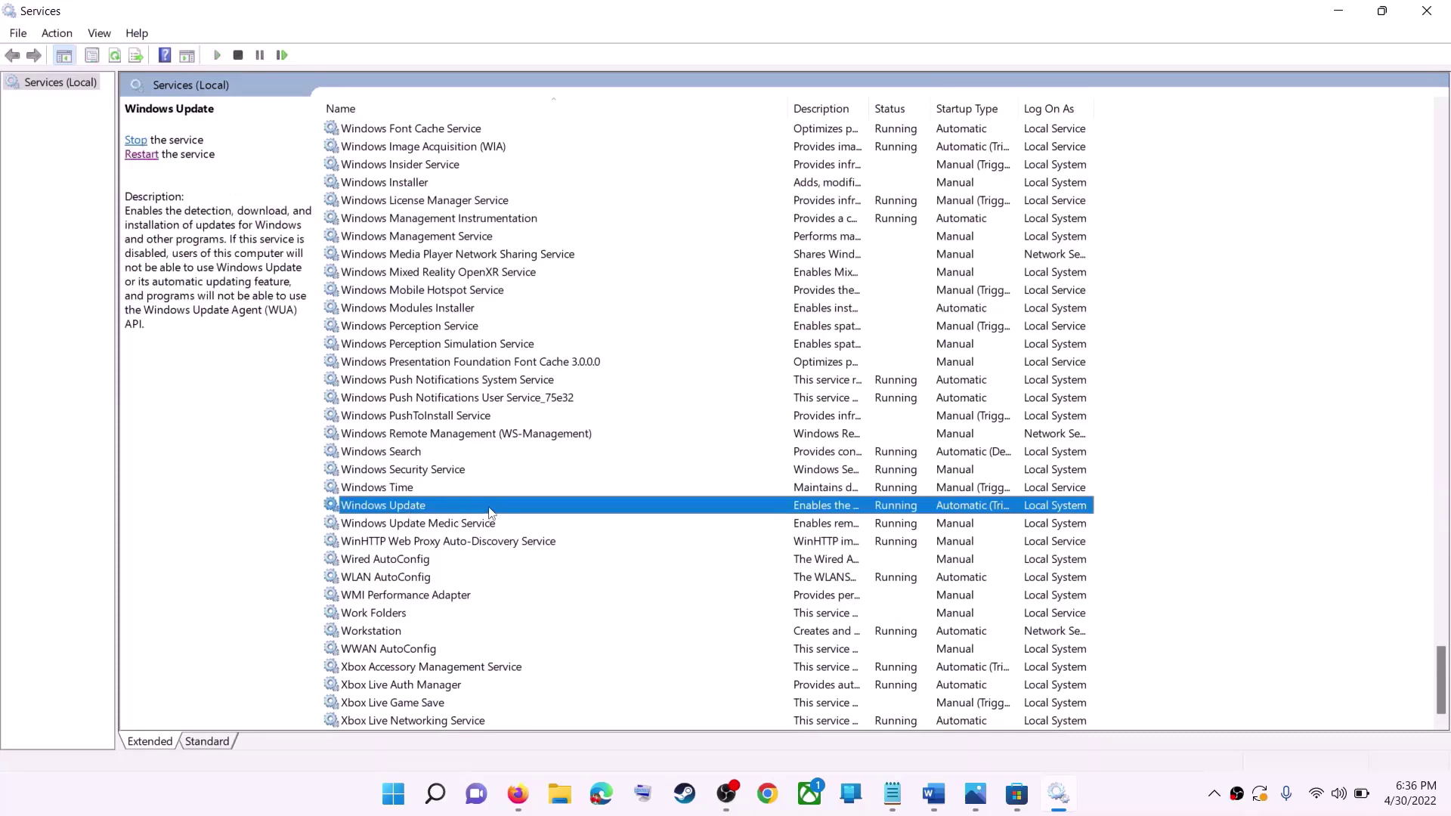
pyautogui.doubleClick(490, 512)
pyautogui.click(710, 380)
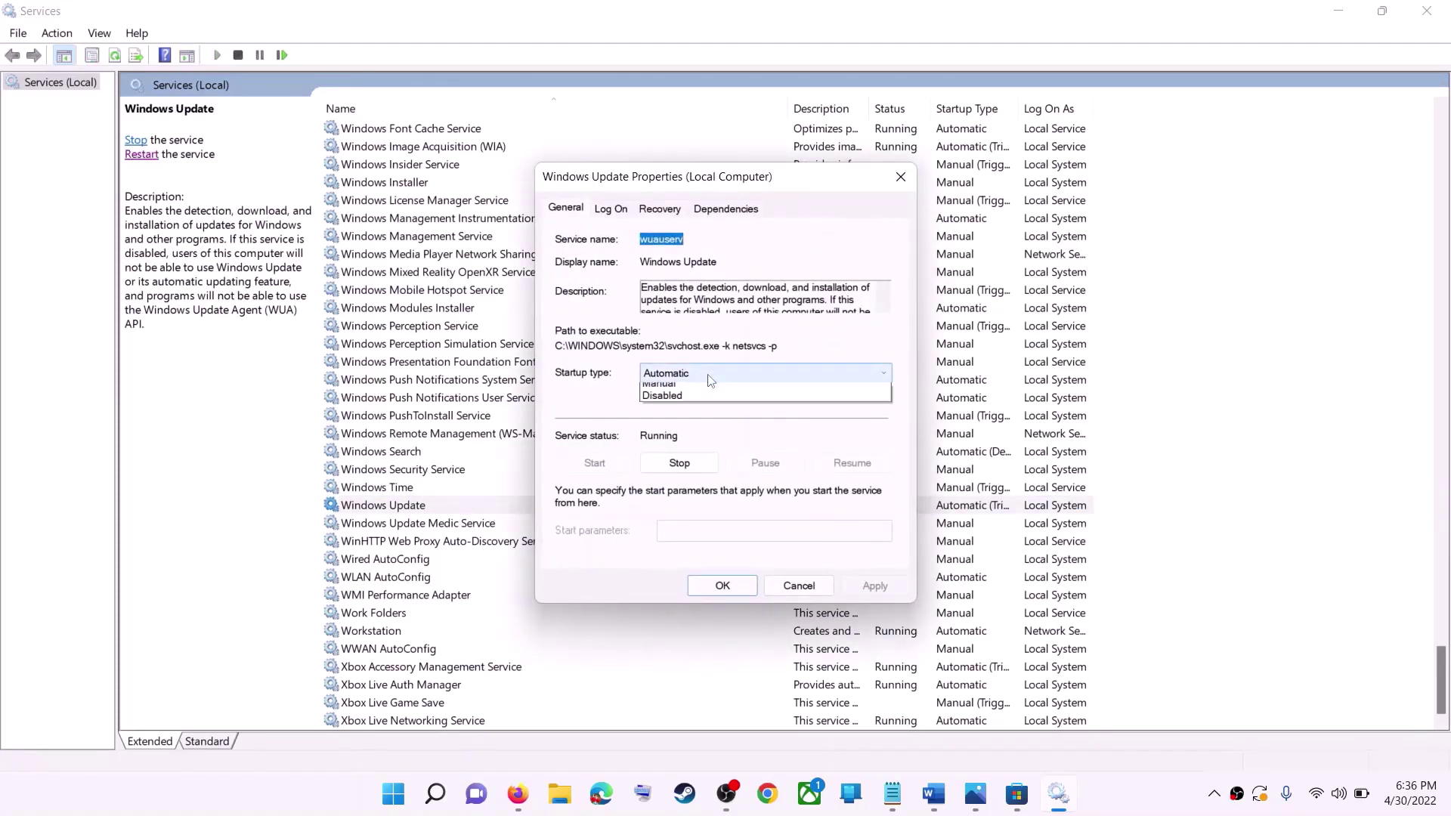
pyautogui.click(725, 401)
pyautogui.click(874, 586)
pyautogui.click(712, 586)
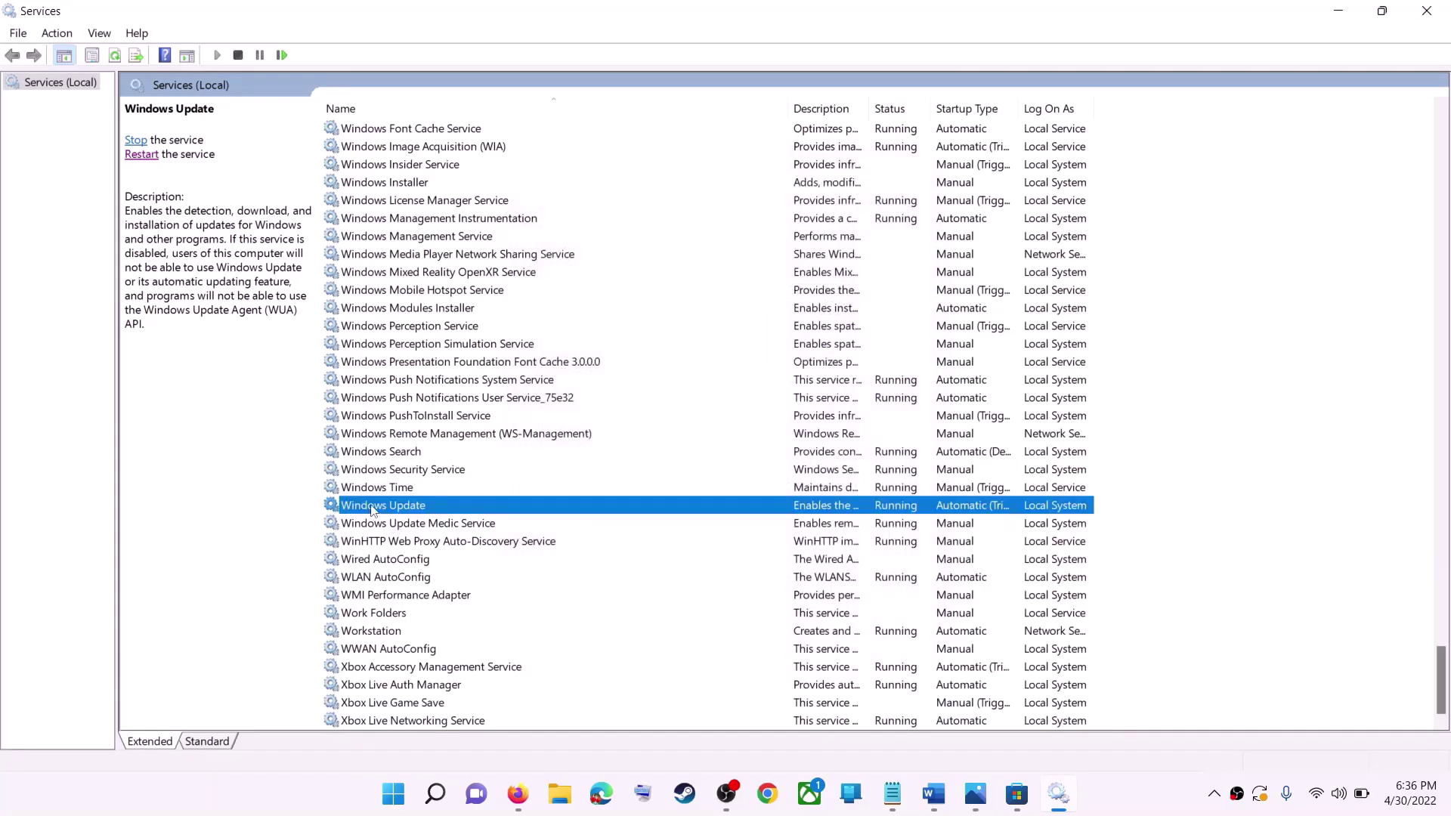
pyautogui.click(142, 155)
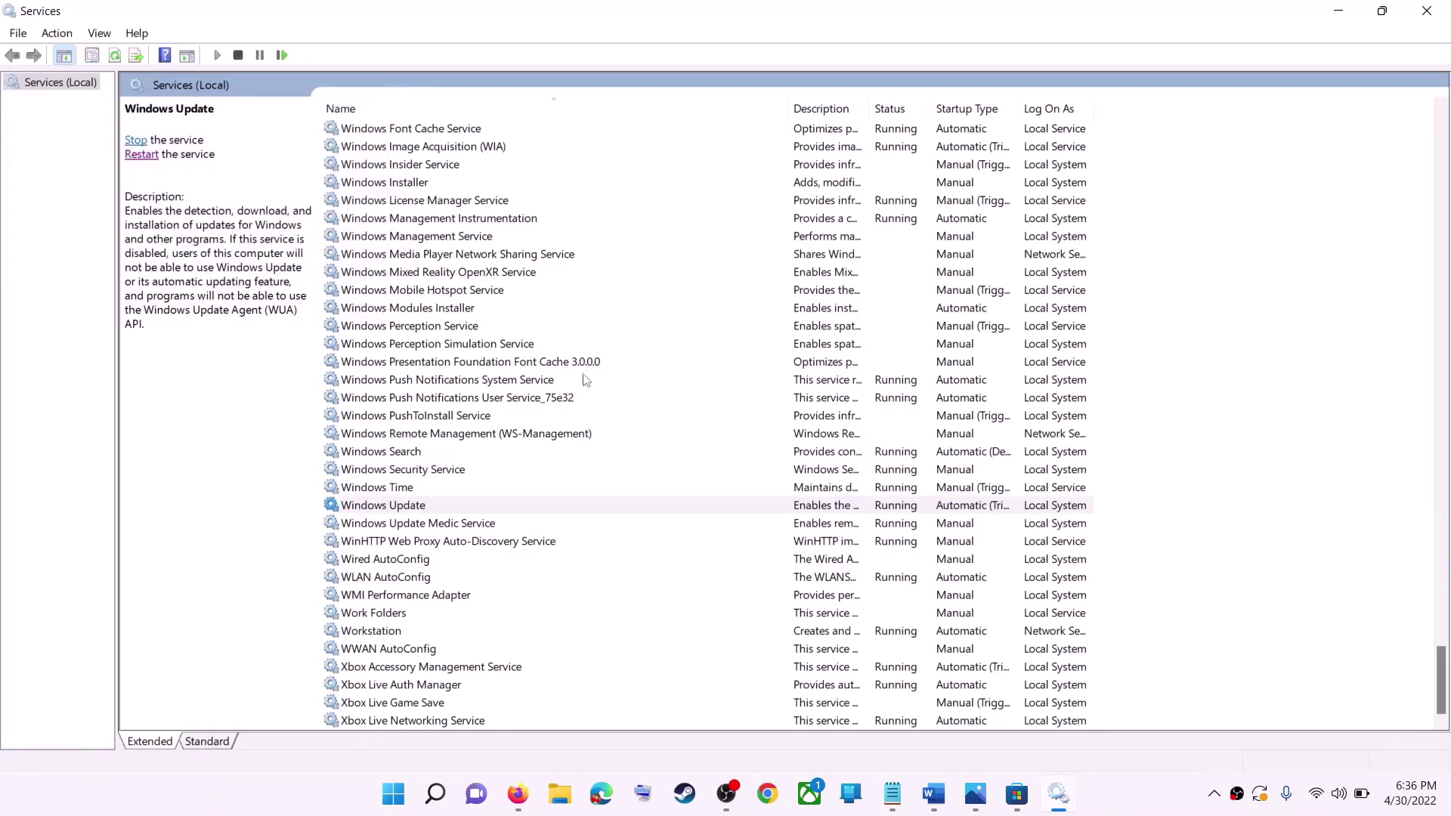
# - Set the Microsoft Store Install Service's startup type to Automatic, restart the service, and close Services
pyautogui.click(465, 384)
pyautogui.press('m')
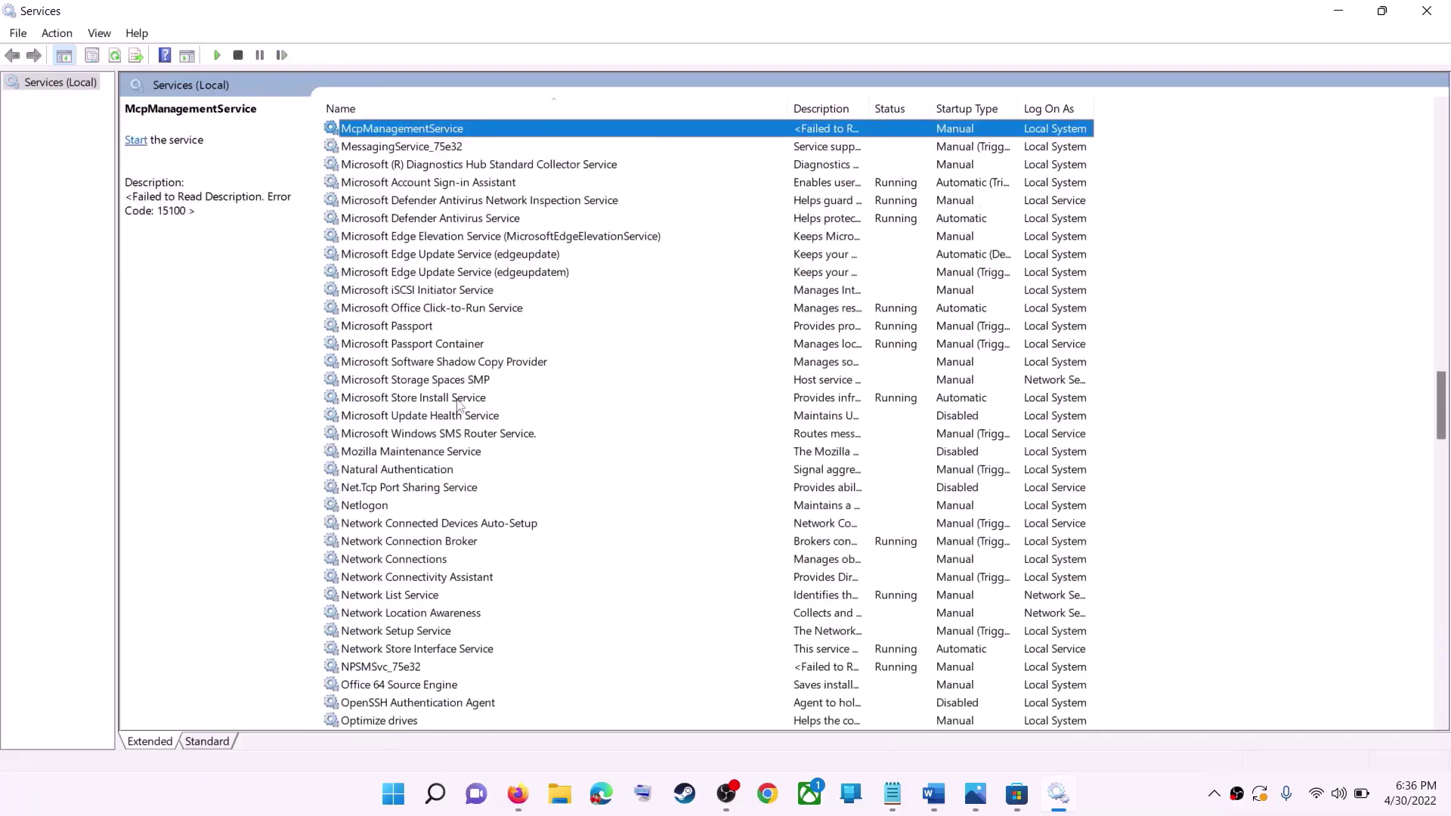
pyautogui.click(432, 401)
pyautogui.doubleClick(671, 407)
pyautogui.click(699, 374)
pyautogui.click(755, 404)
pyautogui.click(874, 586)
pyautogui.click(722, 586)
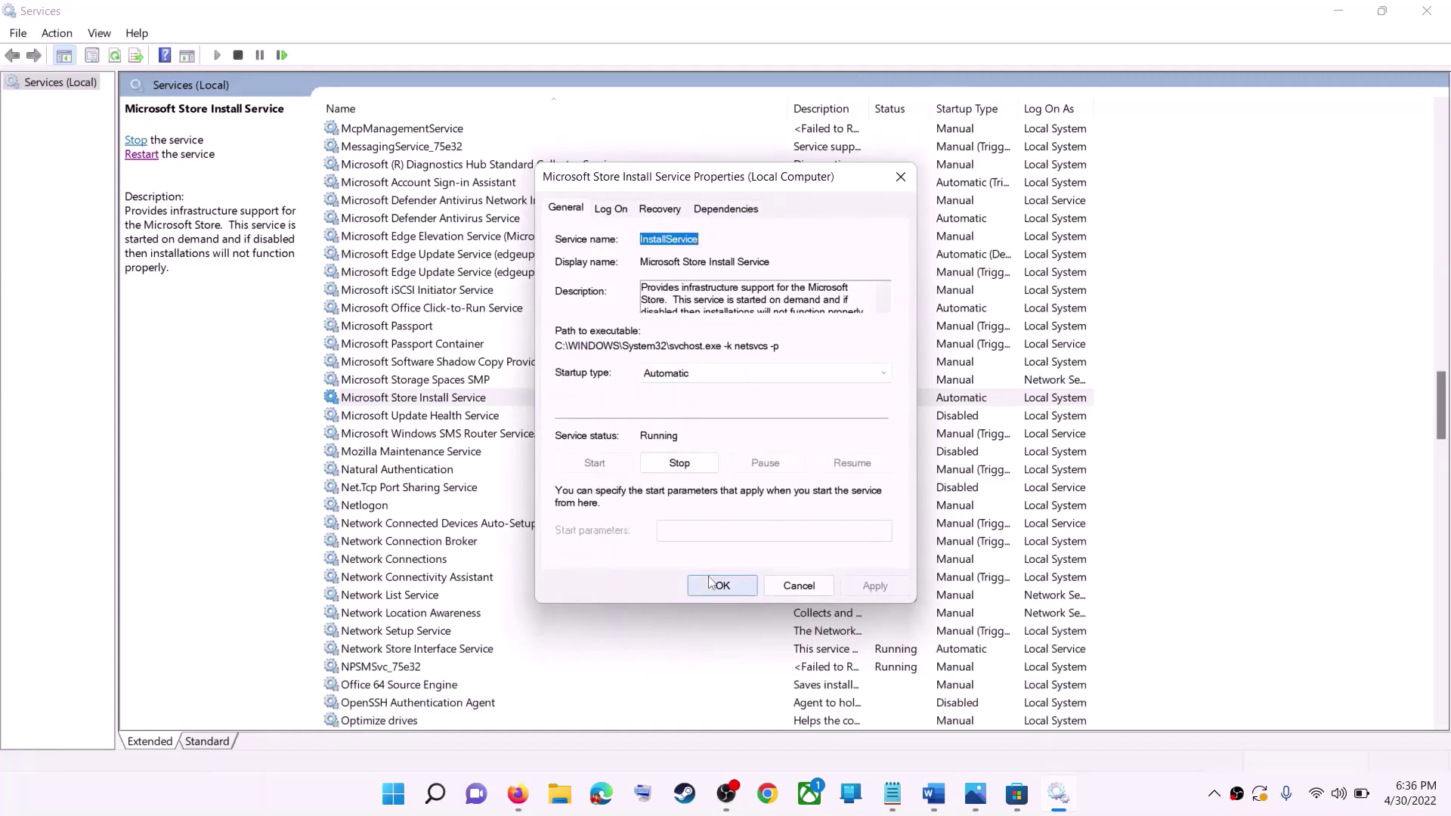
pyautogui.click(136, 155)
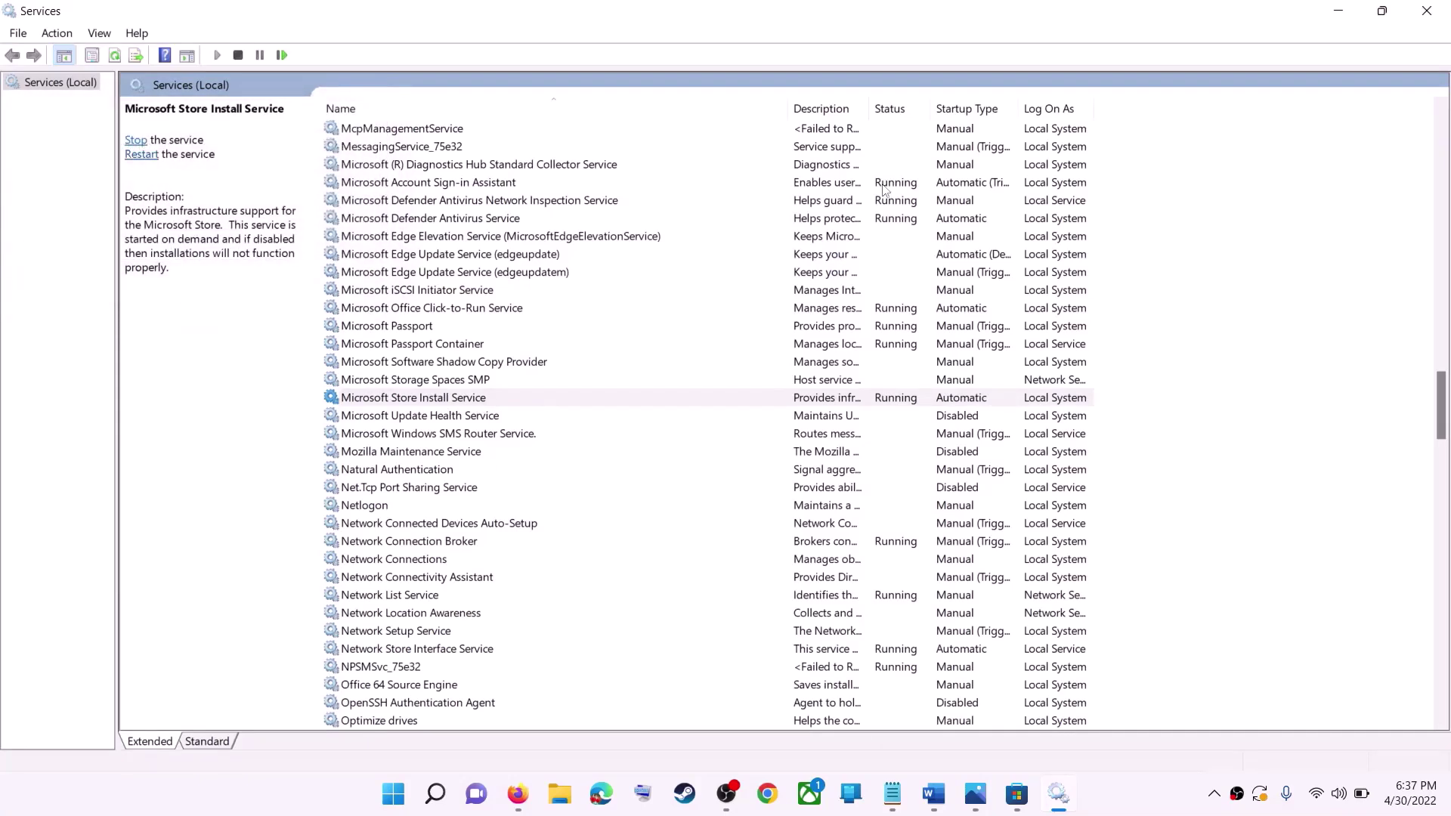
pyautogui.click(1426, 11)
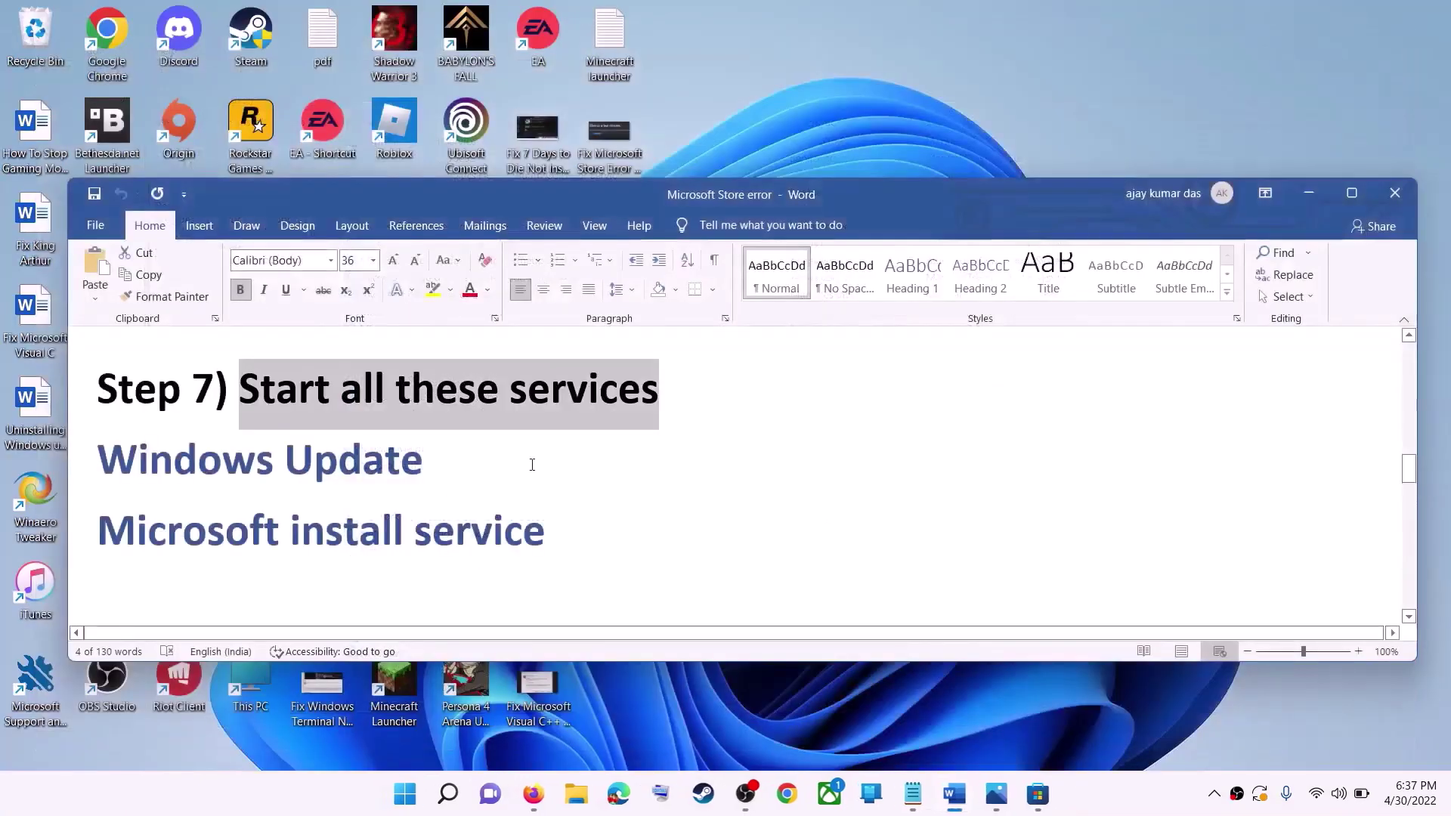
# - Go to Step 8 in the Word document and highlight "Update Windows"
pyautogui.scroll(-3, 411, 496)
pyautogui.scroll(1, 411, 496)
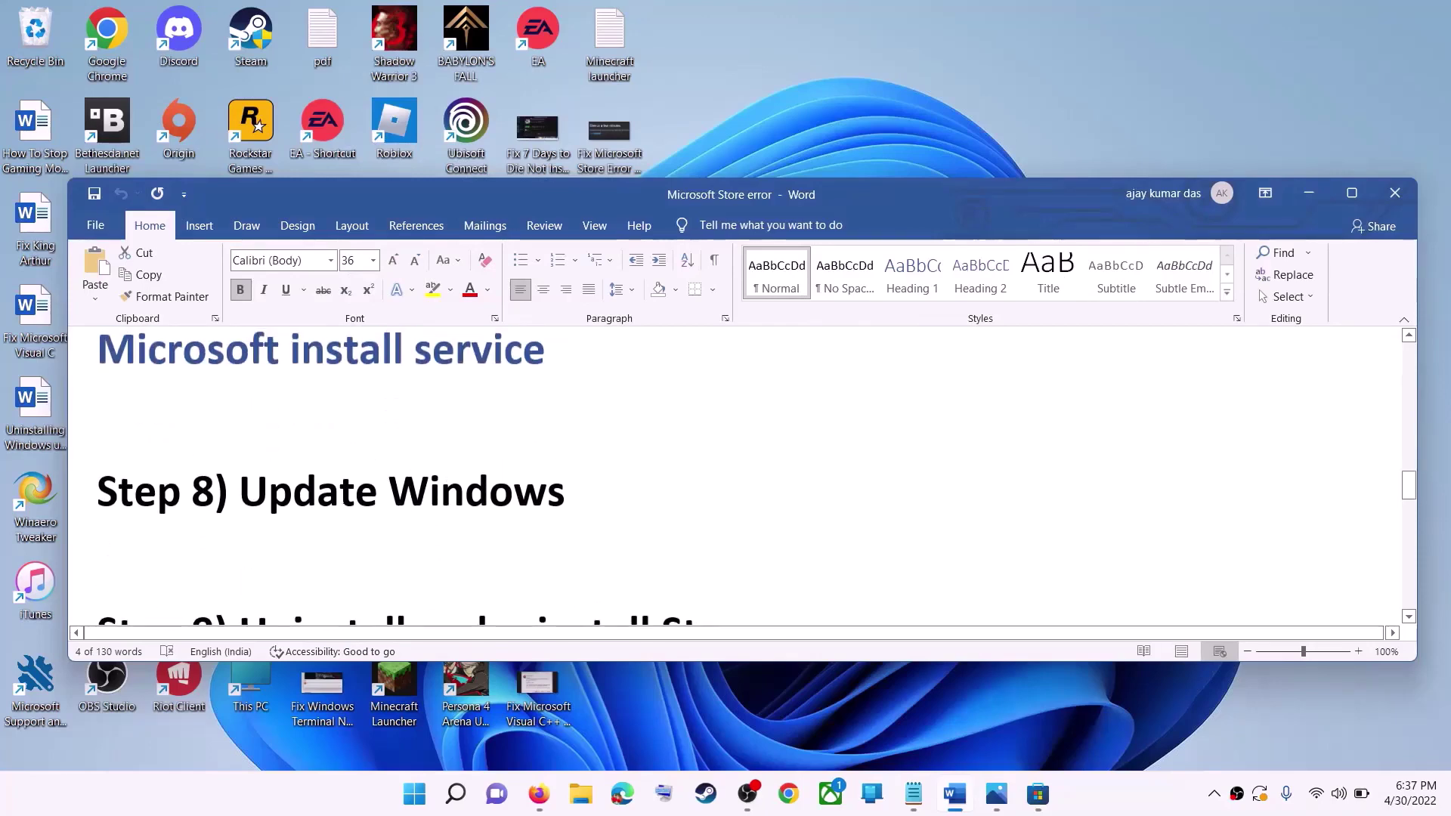
pyautogui.moveTo(240, 493); pyautogui.dragTo(592, 499)
# - Open the Windows Update page in Settings to review pending updates, and minimize the window
pyautogui.click(414, 794)
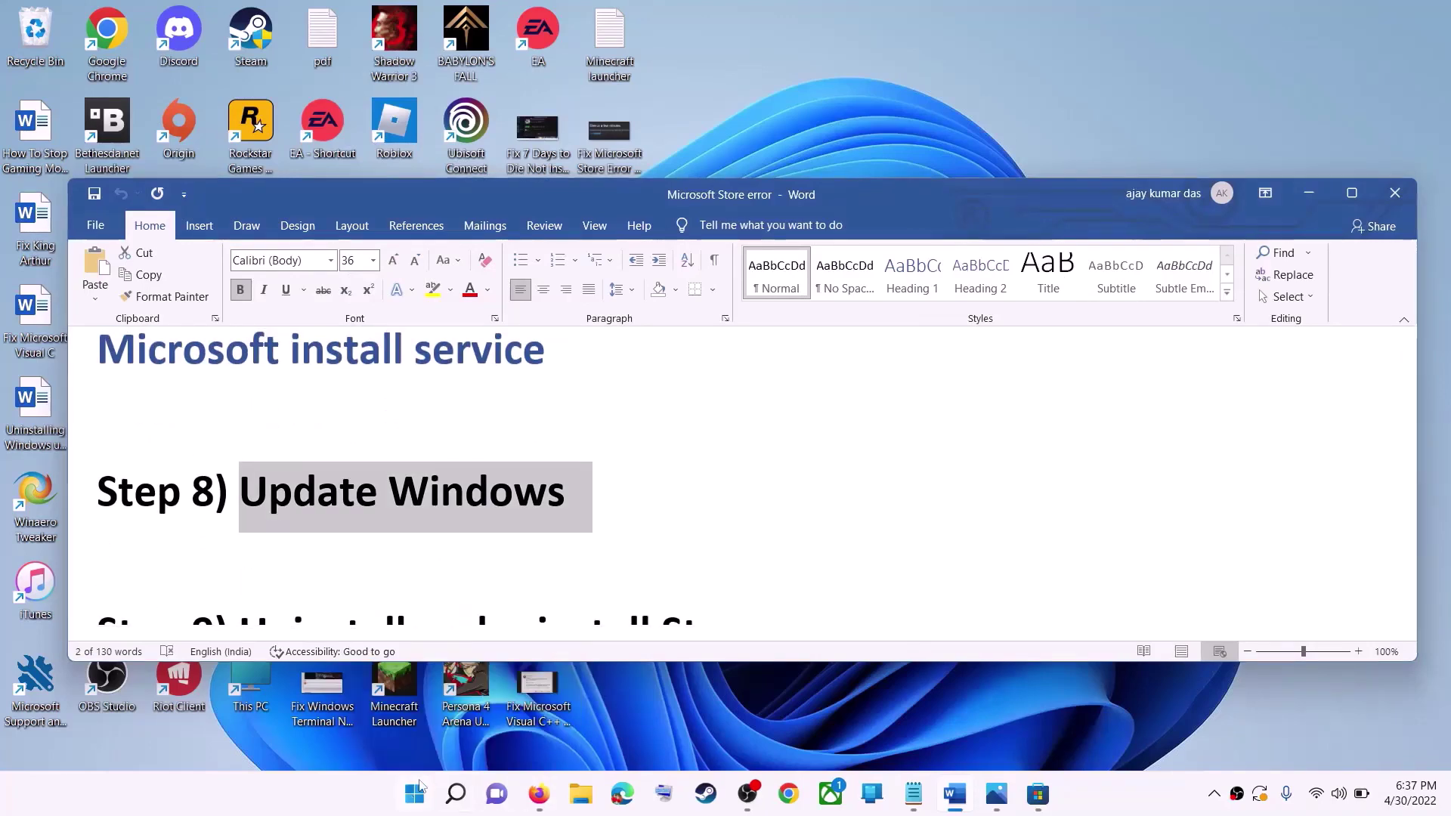
pyautogui.click(680, 316)
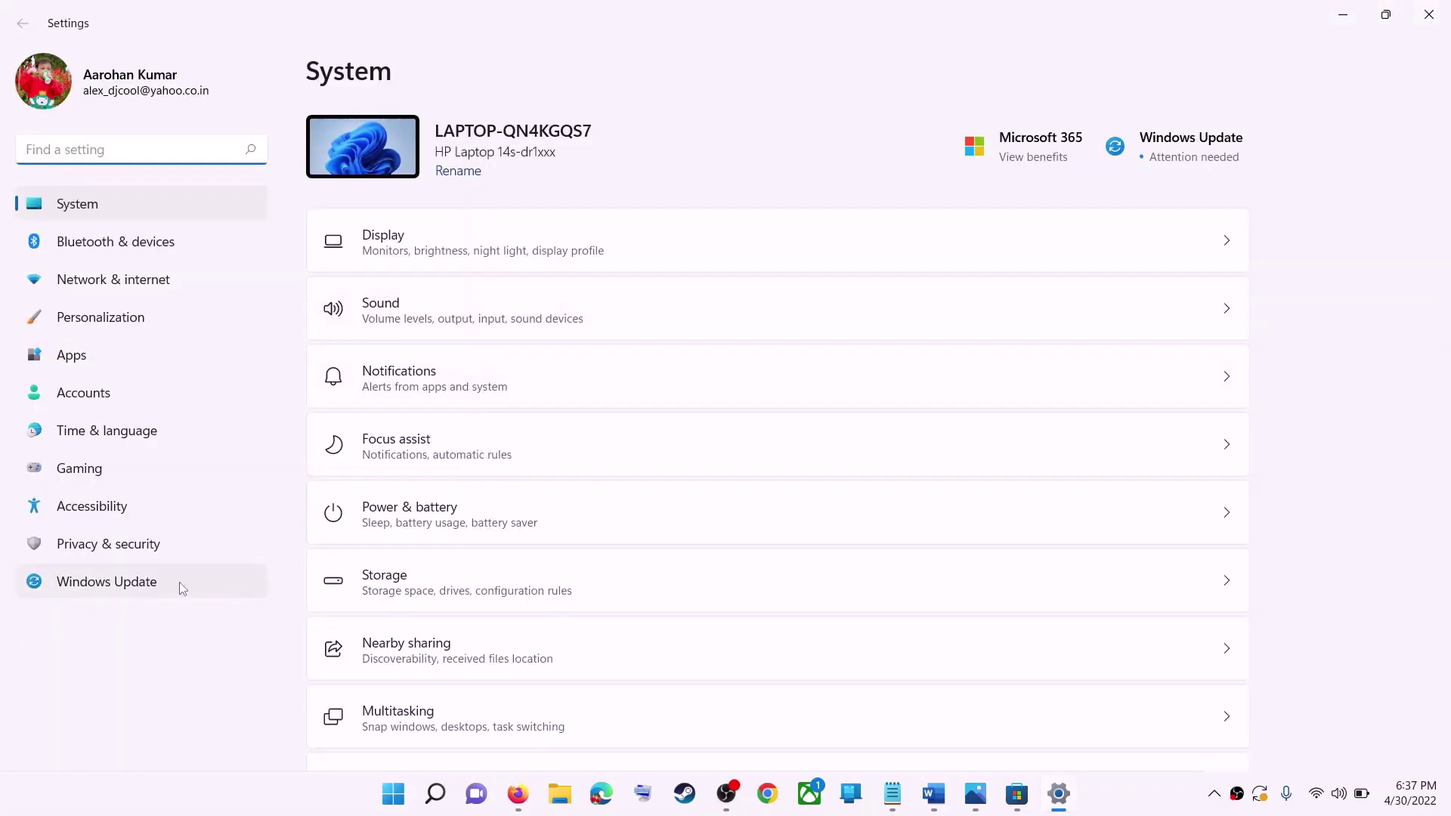
pyautogui.click(115, 591)
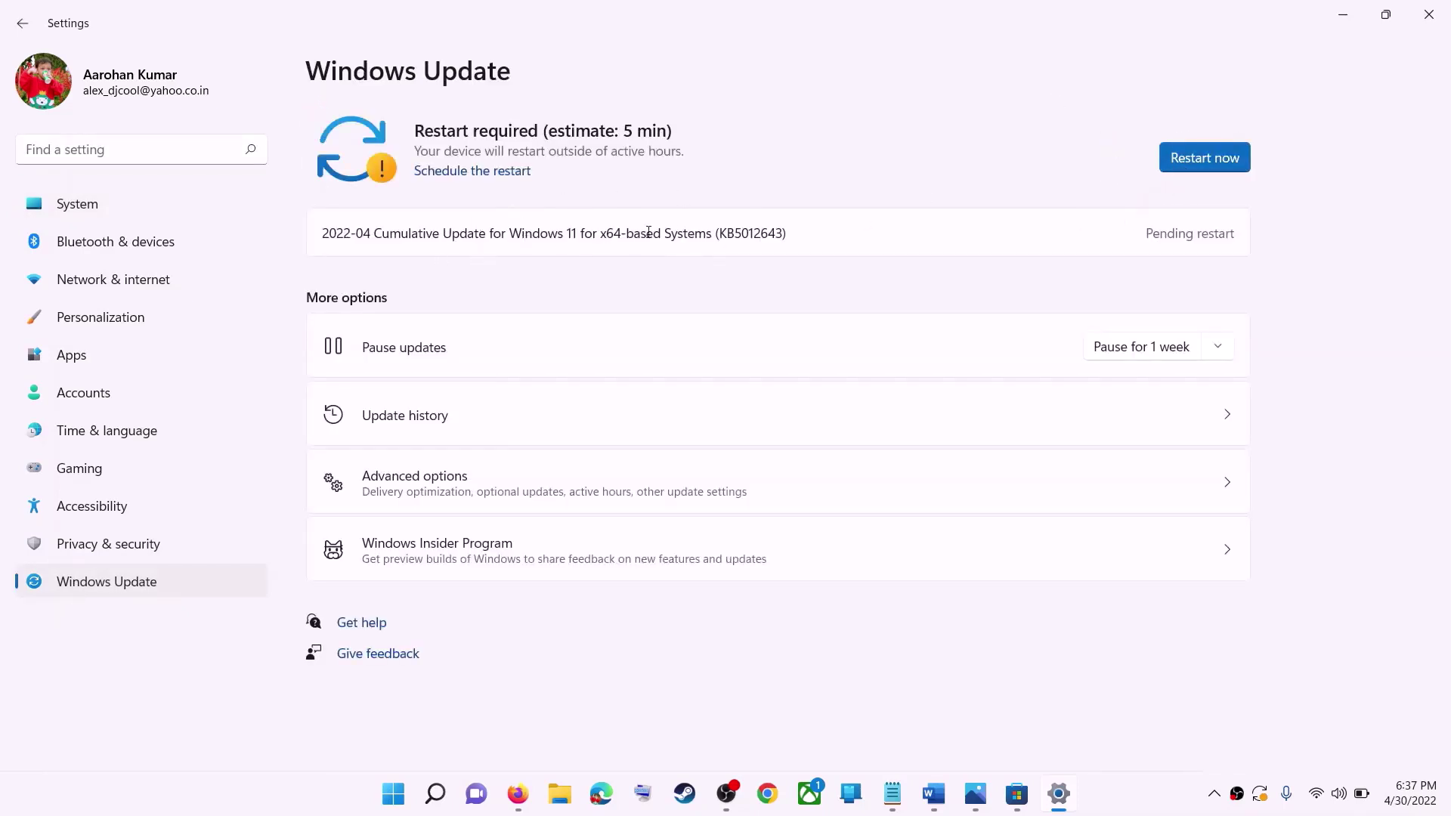
pyautogui.click(1342, 16)
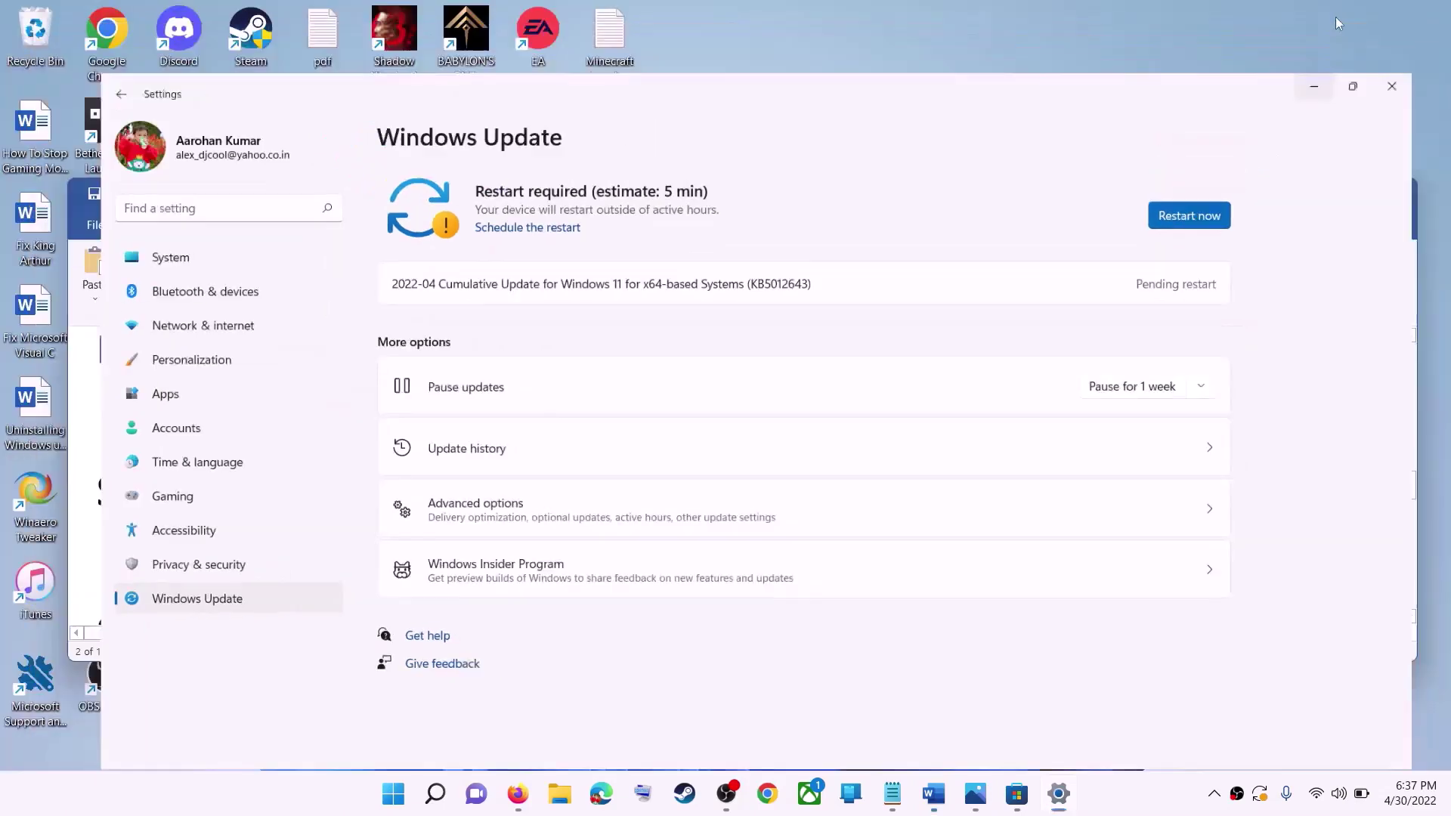
# - Copy the Get-AppxPackage -allusers *WindowsStore* | Remove-AppxPackage command under Step 9 of the Word document
pyautogui.scroll(-3, 427, 506)
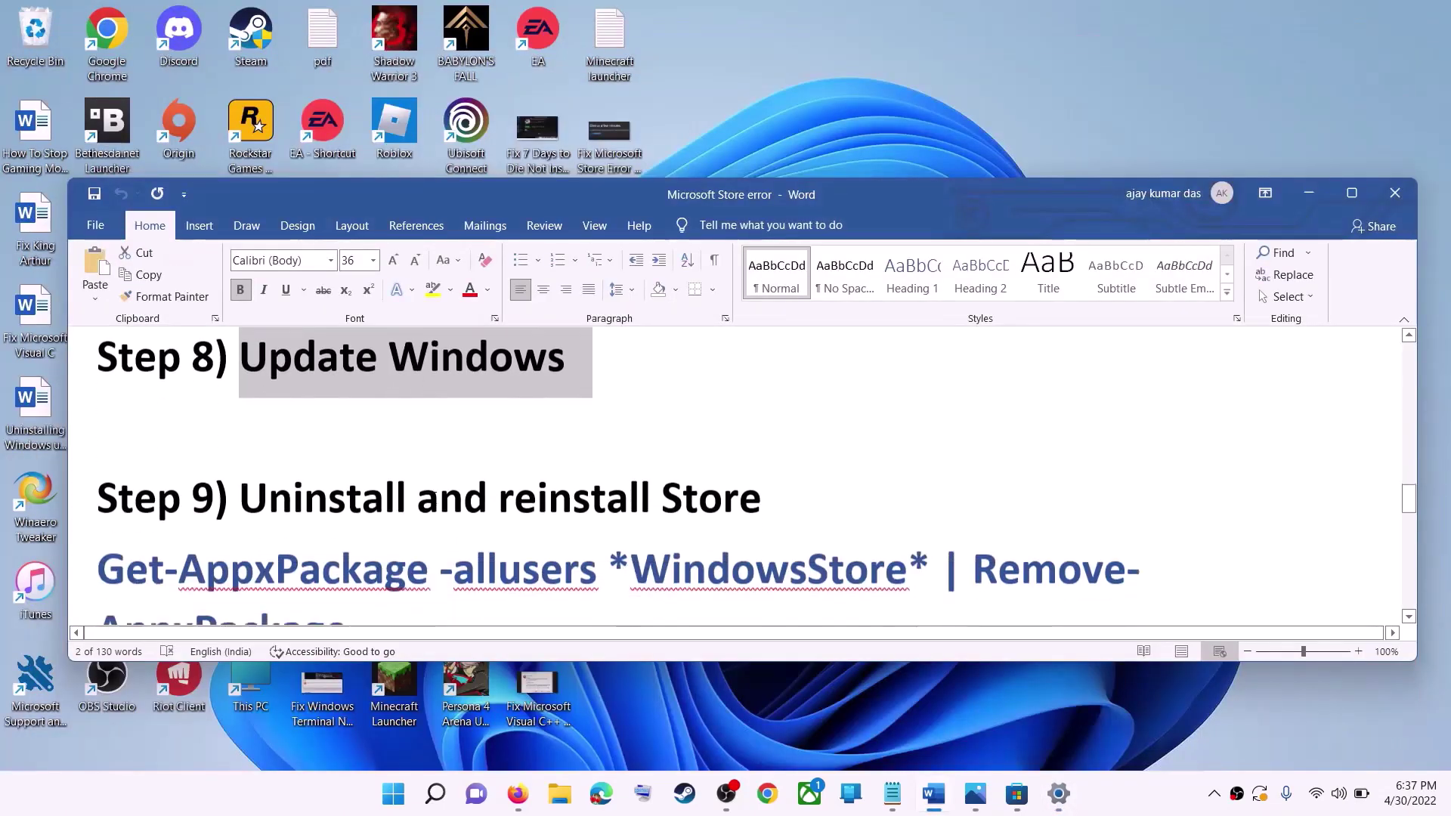
pyautogui.scroll(-1, 434, 497)
pyautogui.moveTo(383, 538); pyautogui.dragTo(96, 491)
pyautogui.rightClick(220, 512)
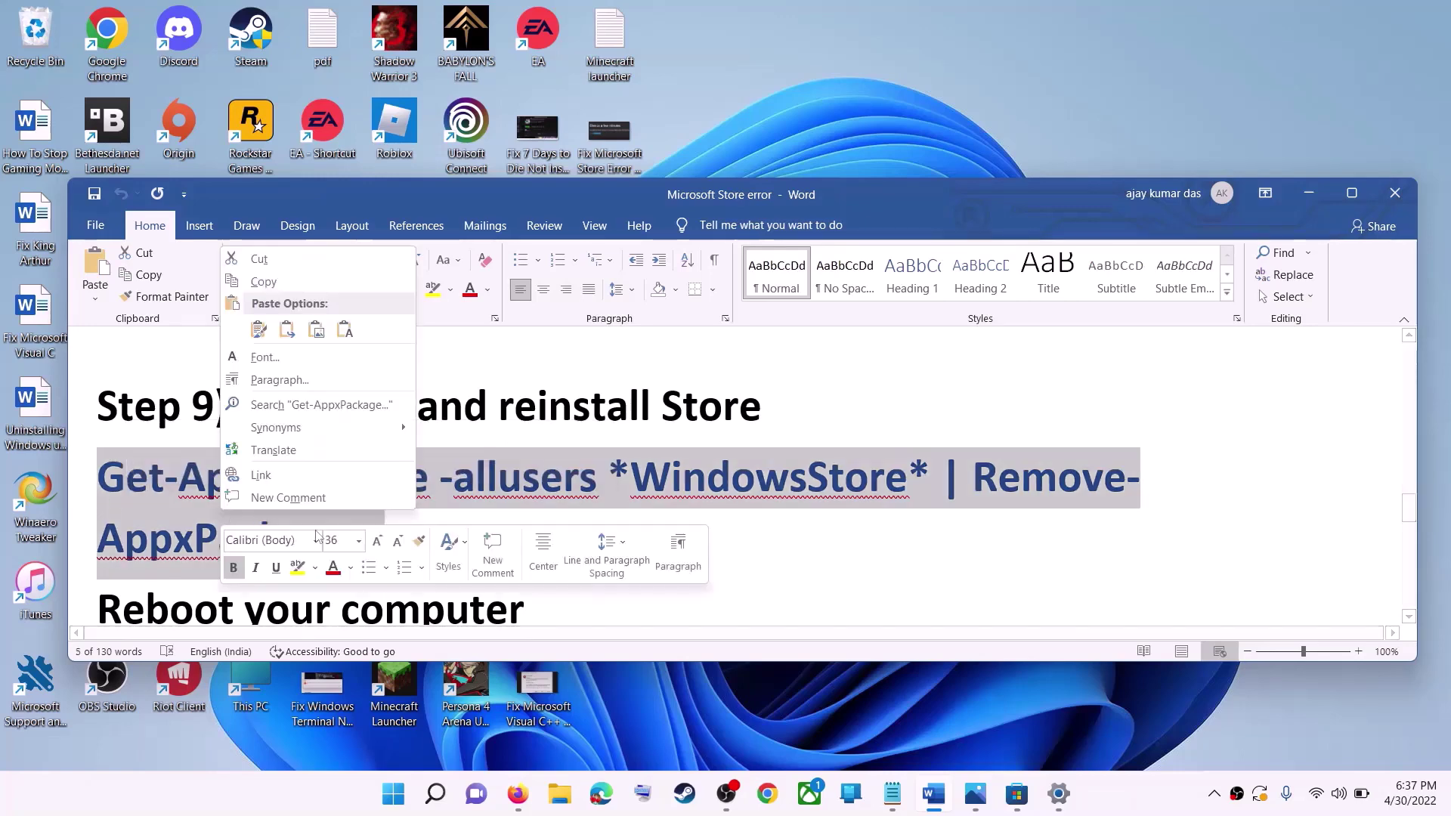
pyautogui.click(291, 283)
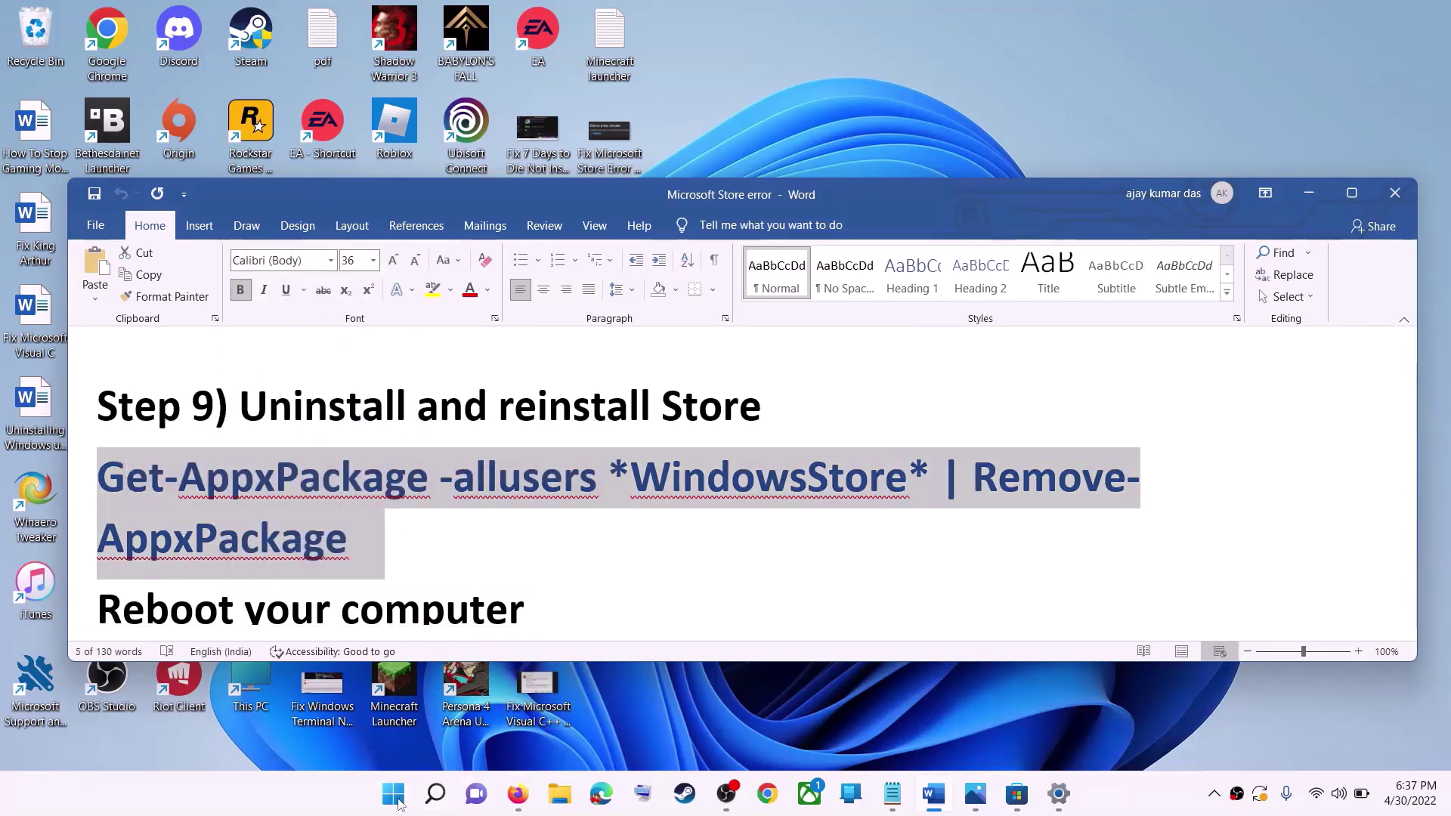
# - Open Windows PowerShell as administrator and run the copied command Get-AppxPackage -allusers *WindowsStore* | Remove-AppxPackage
pyautogui.click(395, 800)
pyautogui.write('powe')
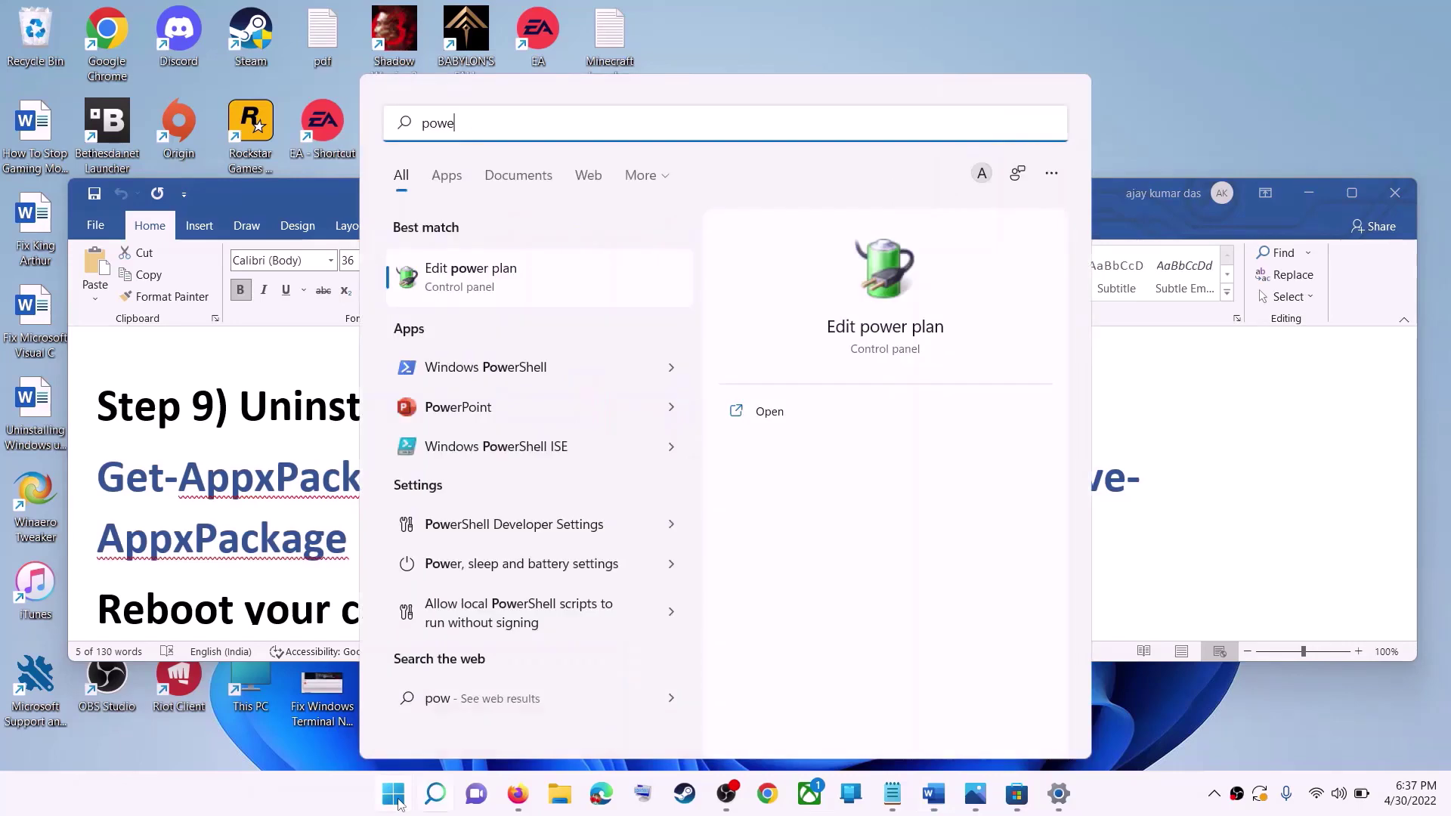
pyautogui.write('rshell')
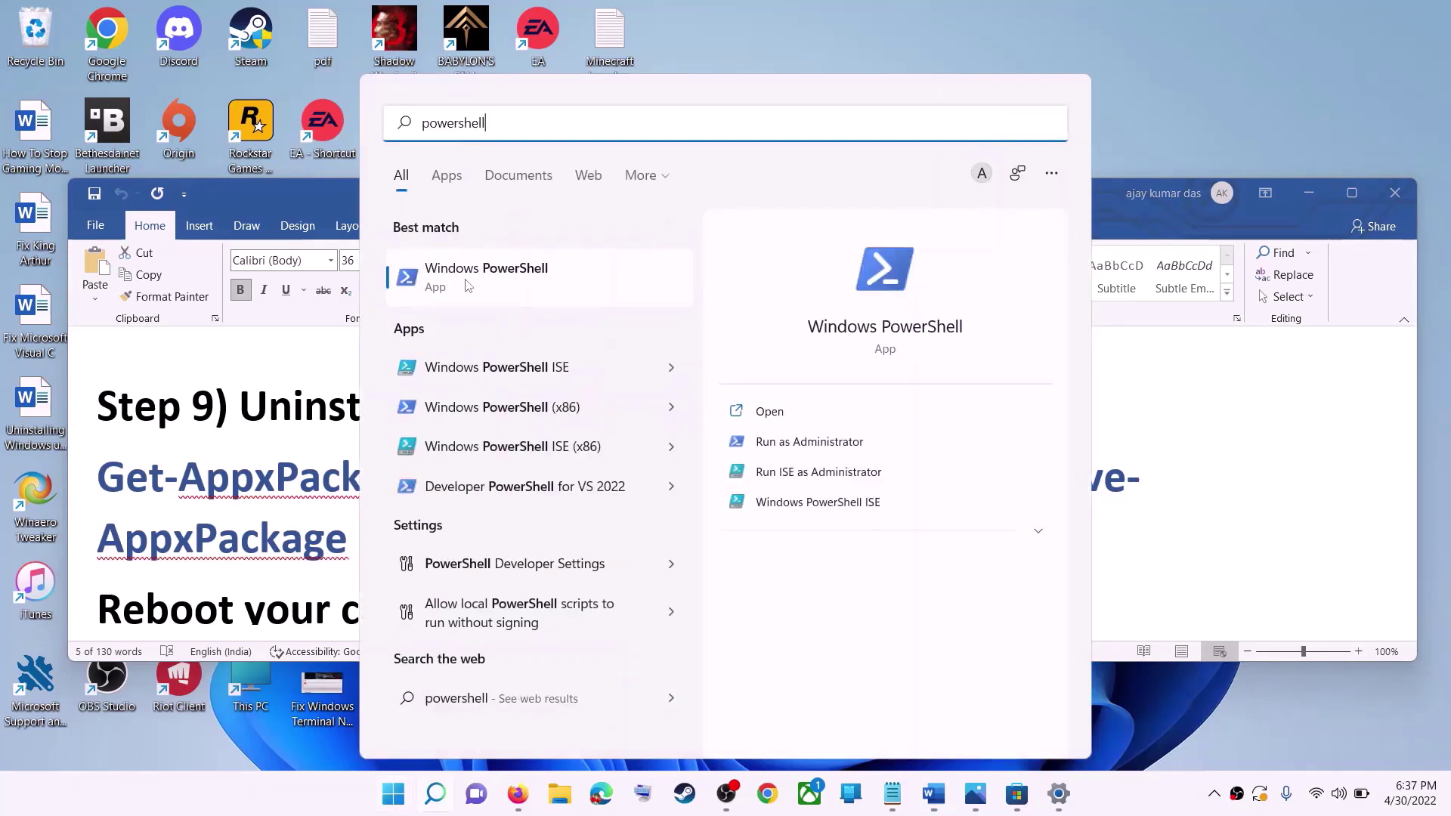
pyautogui.rightClick(468, 285)
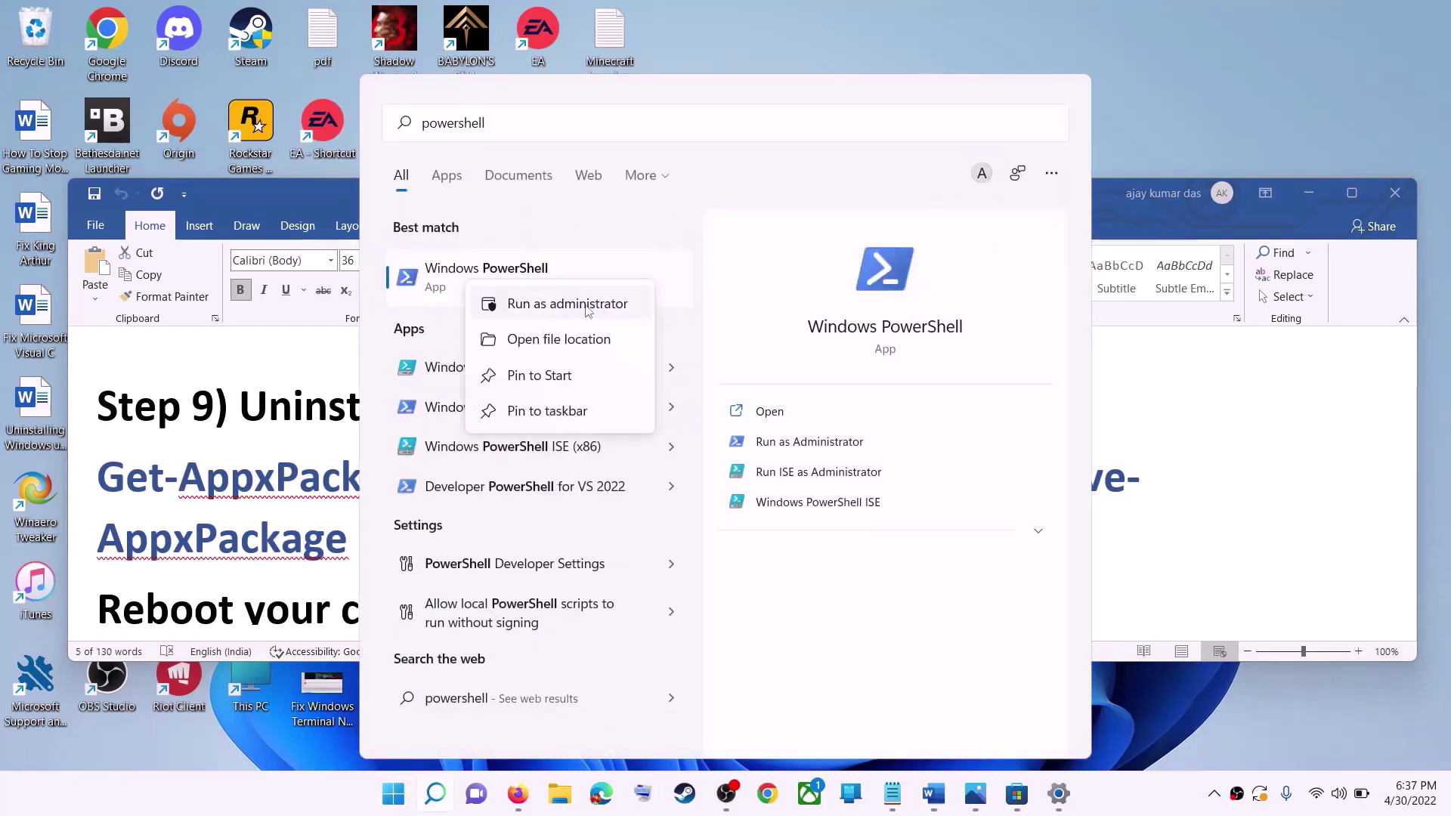
pyautogui.click(582, 296)
pyautogui.click(613, 542)
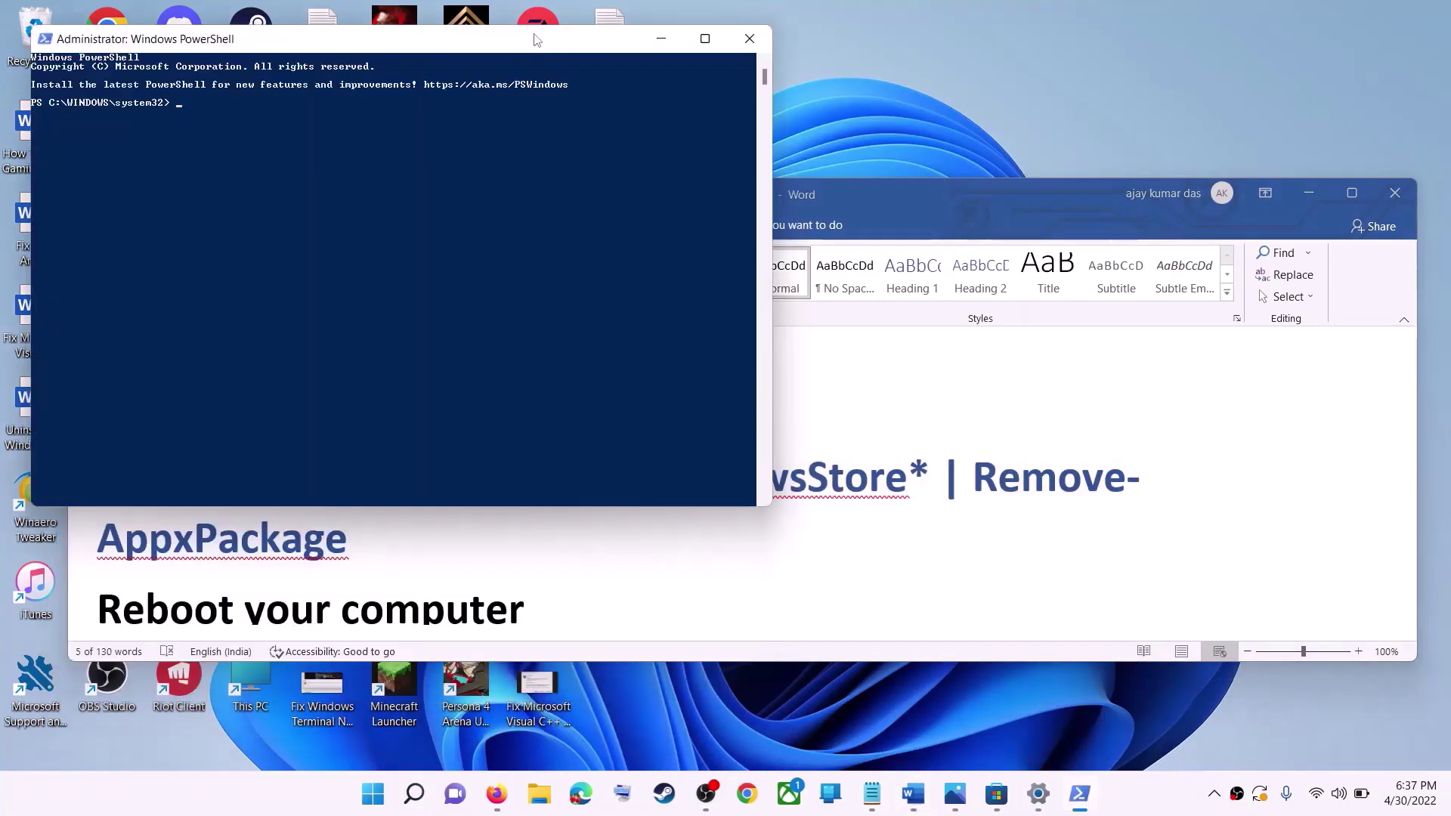
pyautogui.moveTo(533, 46); pyautogui.dragTo(740, 195)
pyautogui.hotkey('ctrl', 'v')
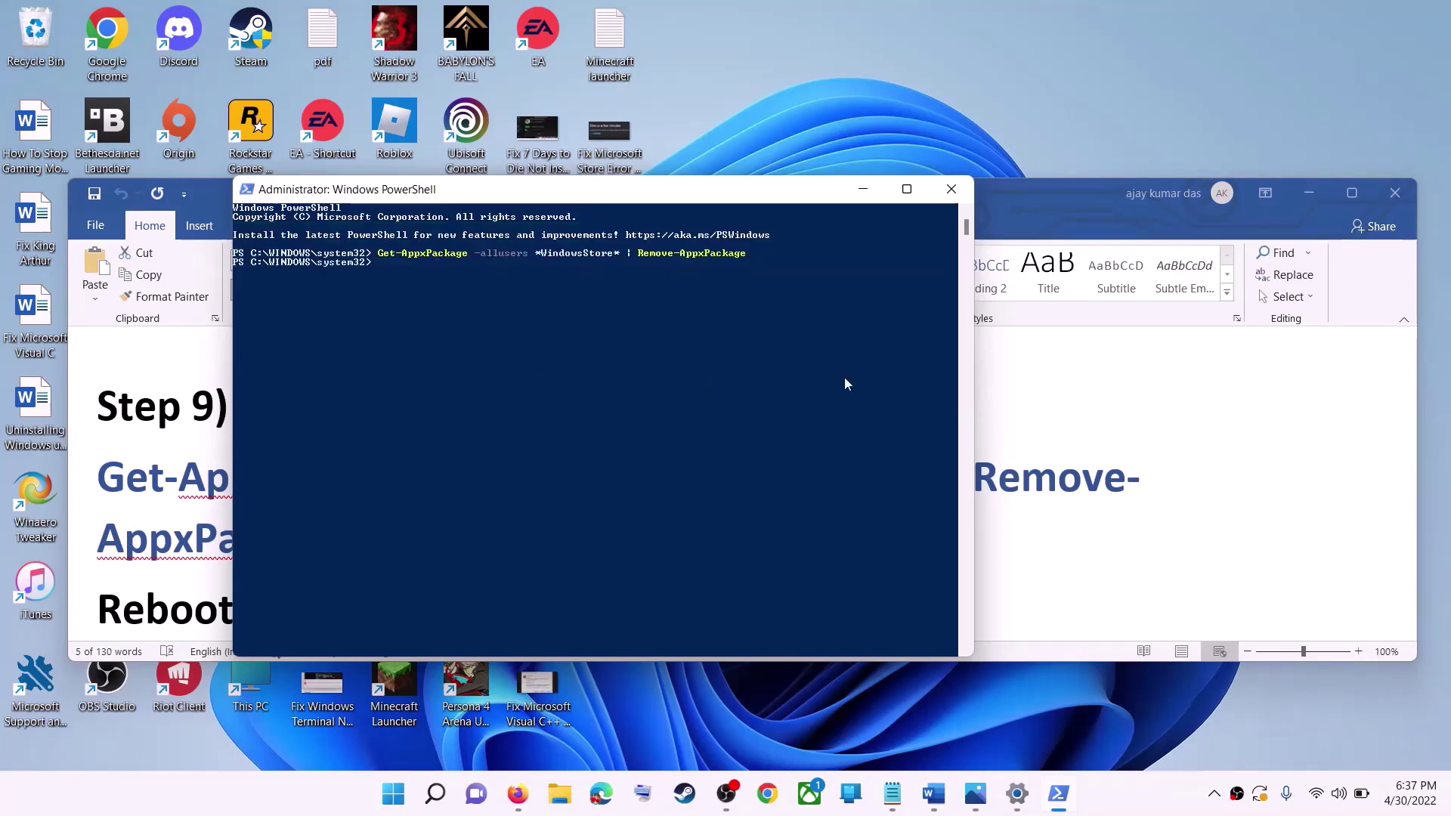
# - Highlight "Reboot your computer" under Step 9 of the Word document and look at the computer's power options without restarting
pyautogui.click(193, 495)
pyautogui.scroll(-1, 187, 502)
pyautogui.tripleClick(187, 508)
pyautogui.press('super')
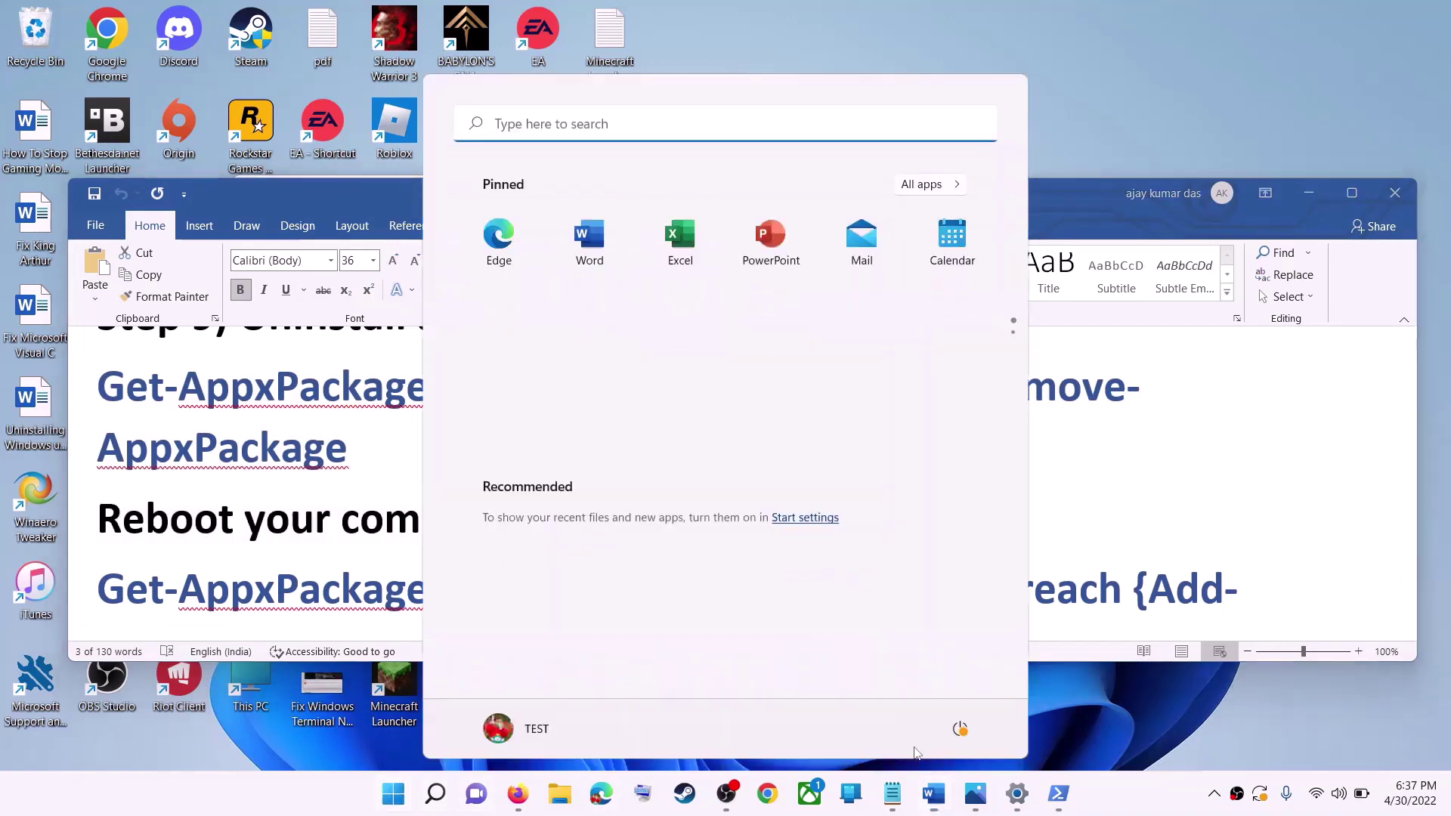
pyautogui.click(959, 728)
pyautogui.press('Escape')
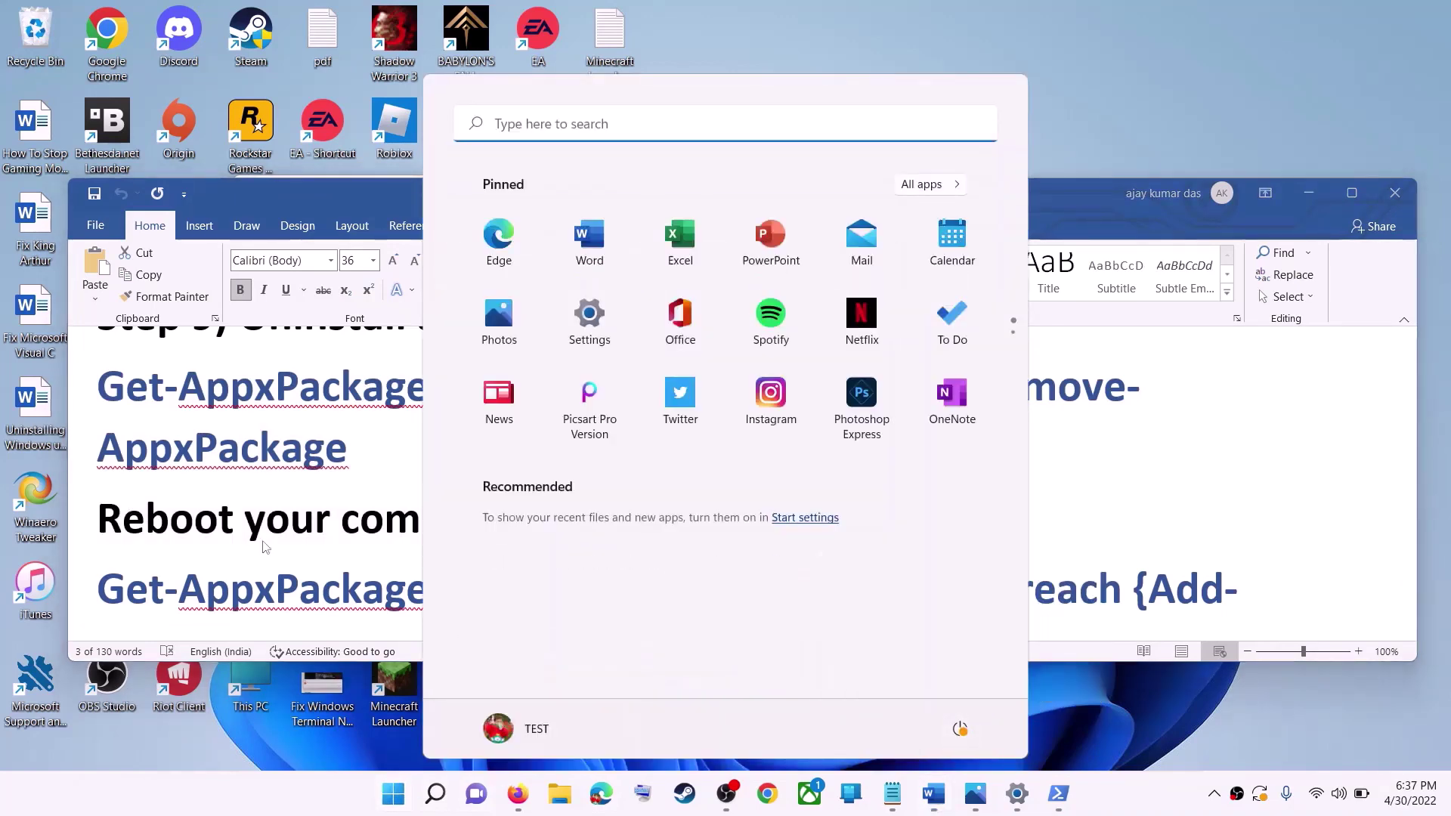
pyautogui.press('Escape')
pyautogui.scroll(-1, 305, 528)
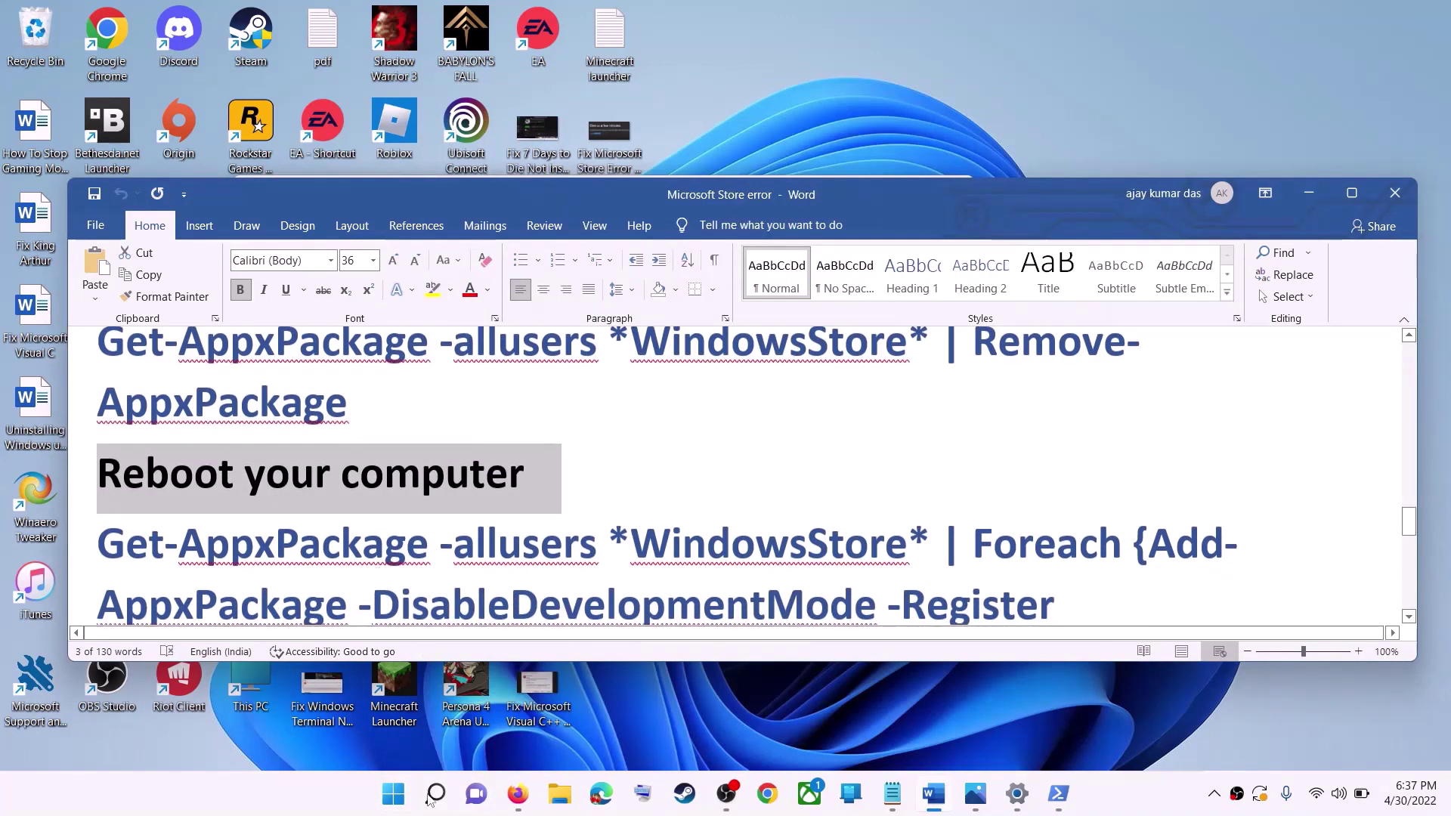
# - Search for powershell and open Windows PowerShell as administrator, approving the elevation request
pyautogui.click(391, 795)
pyautogui.write('pow')
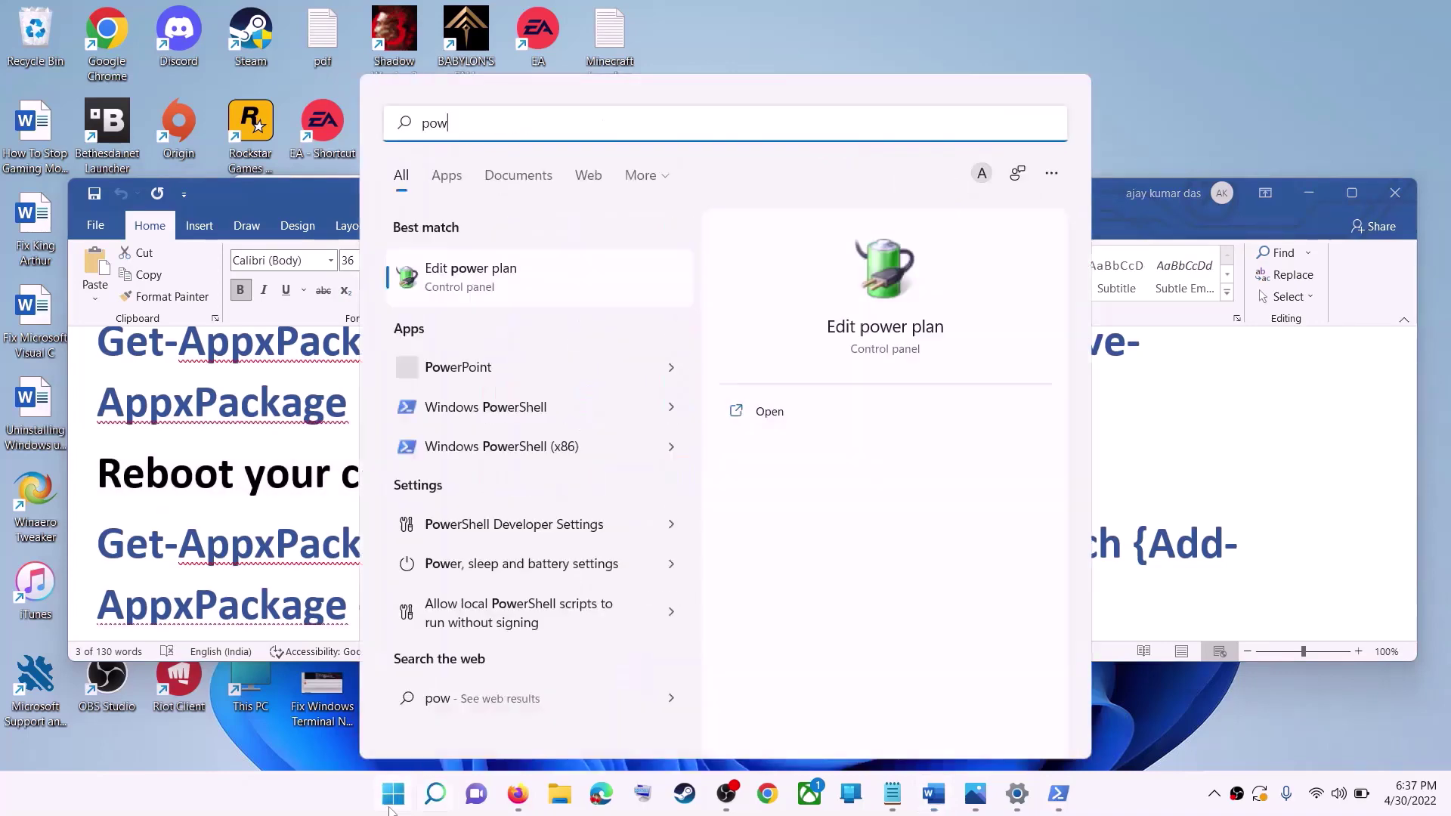
pyautogui.write('ershell')
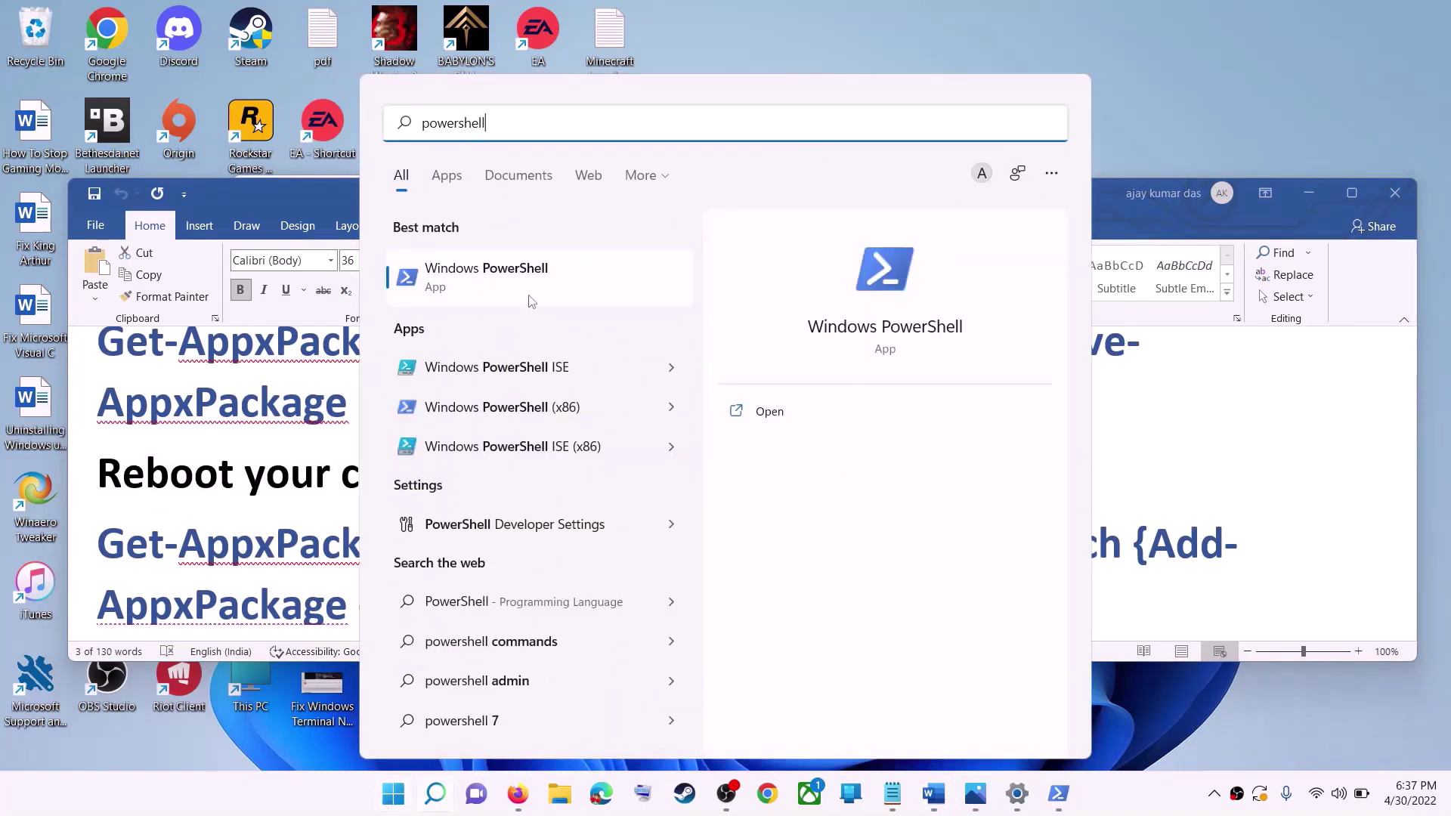
pyautogui.rightClick(518, 294)
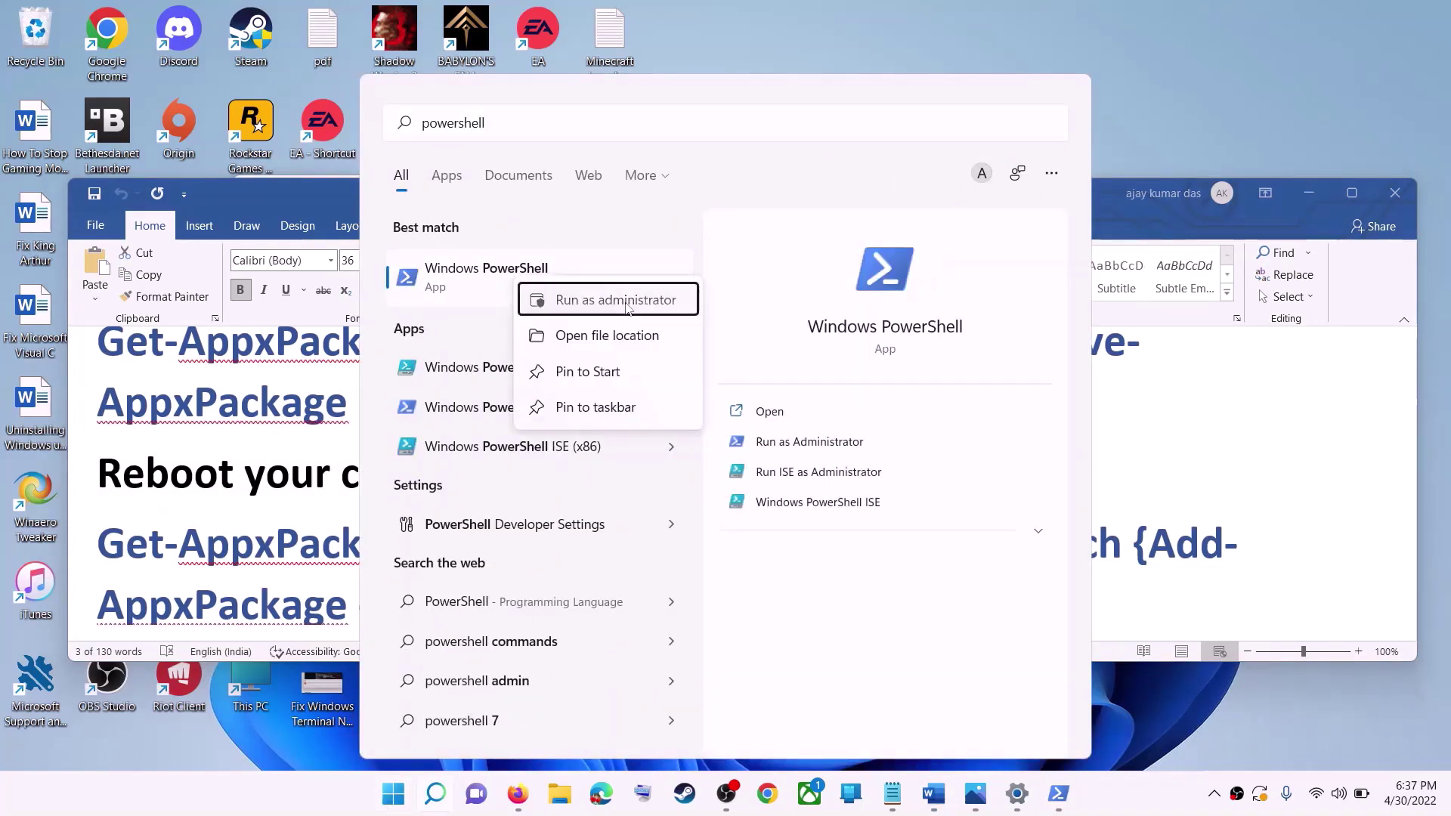
pyautogui.click(628, 302)
pyautogui.click(628, 541)
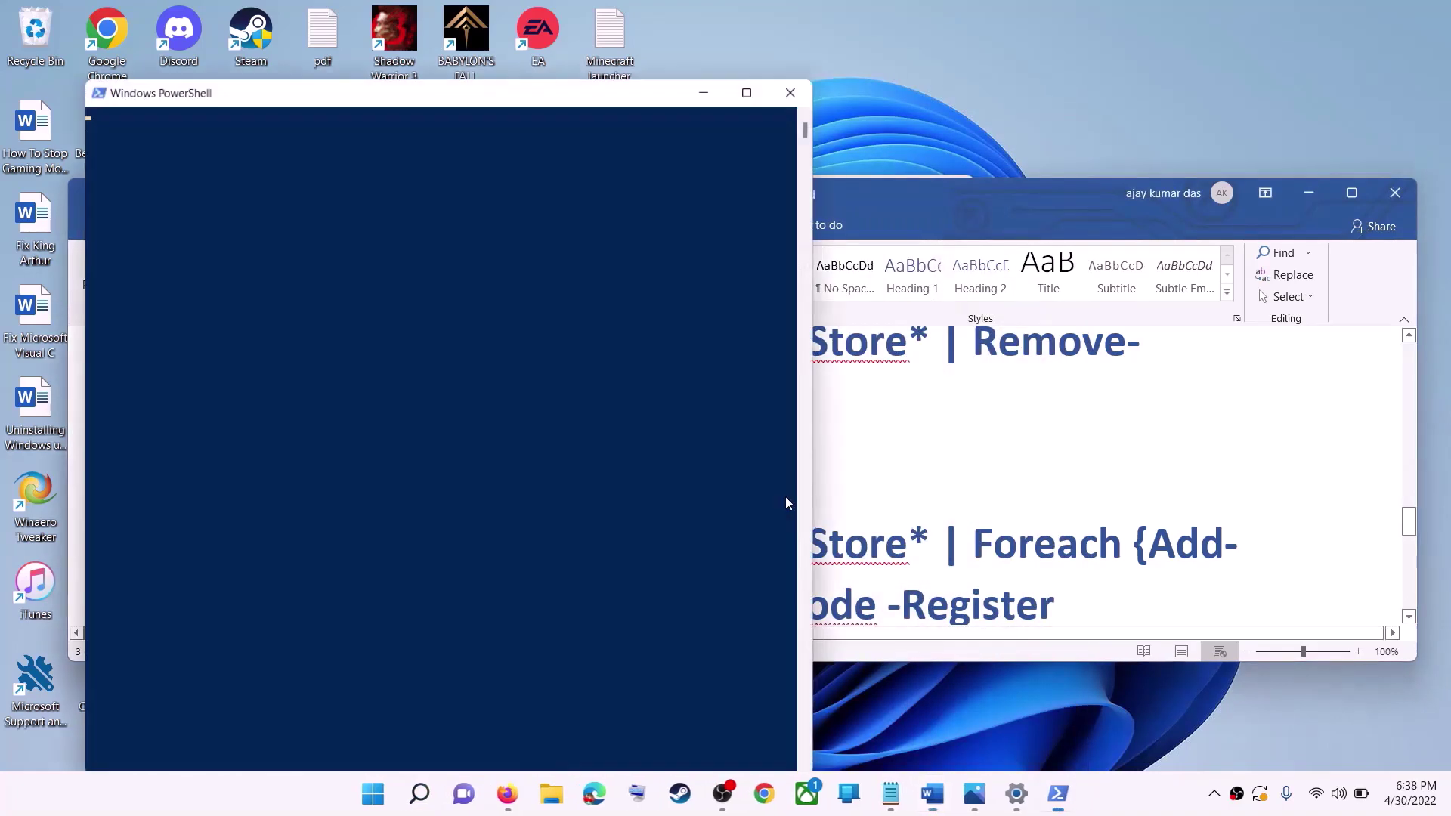
# - Copy the Get-AppxPackage command with Foreach {Add-AppxPackage ...} located below "Reboot your computer" in the Word document
pyautogui.click(939, 451)
pyautogui.scroll(-1, 959, 539)
pyautogui.moveTo(937, 578); pyautogui.dragTo(167, 484)
pyautogui.press('super+c')
pyautogui.rightClick(168, 484)
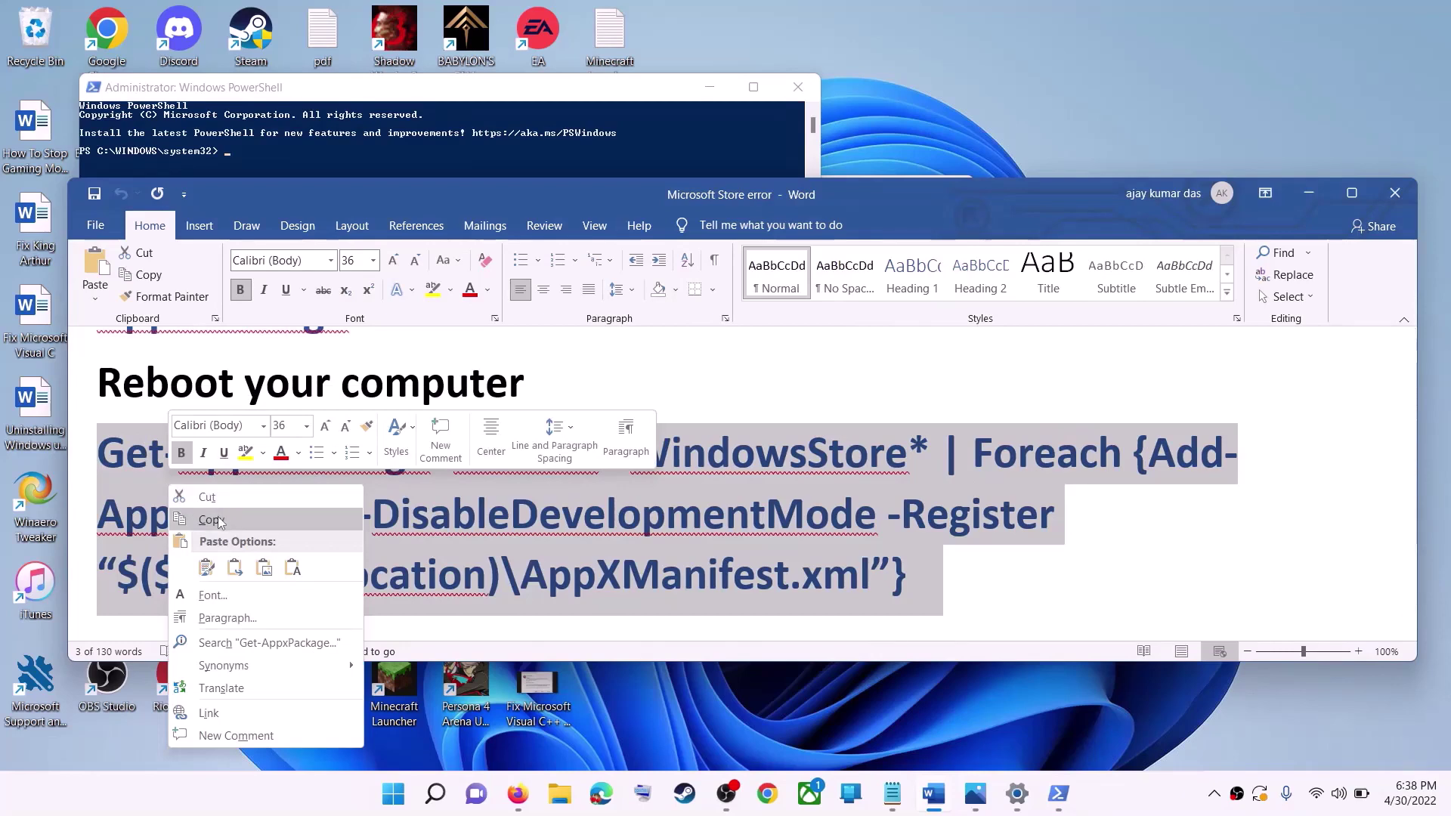
pyautogui.click(218, 522)
# - Run the copied command Get-AppxPackage -allusers *WindowsStore* | Foreach {Add-AppxPackage -DisableDevelopmentMode -Register “$($_.InstallLocation)\AppXManifest.xml”} in the administrator PowerShell window
pyautogui.click(424, 356)
pyautogui.click(440, 311)
pyautogui.rightClick(442, 312)
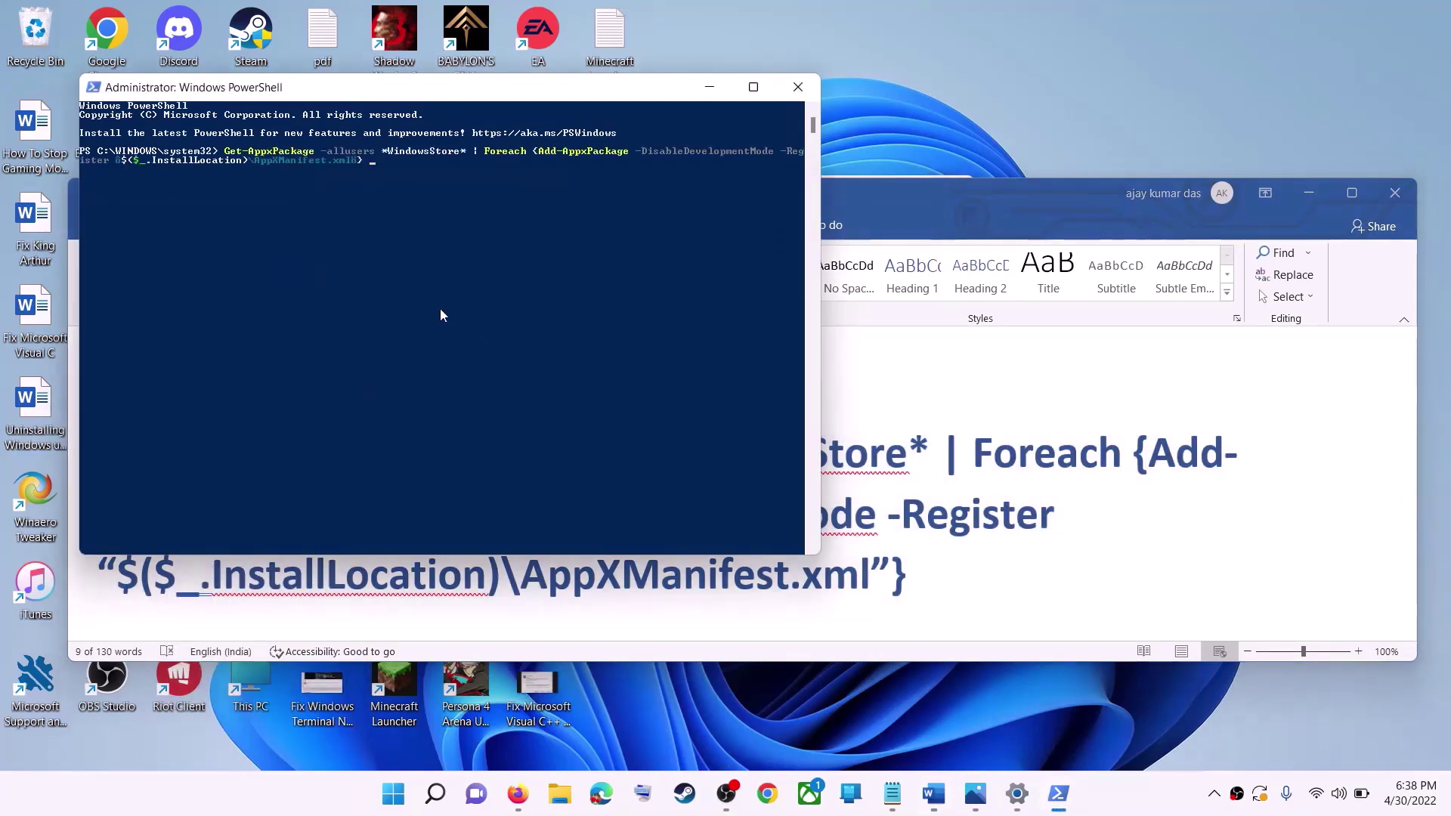
pyautogui.press('Return')
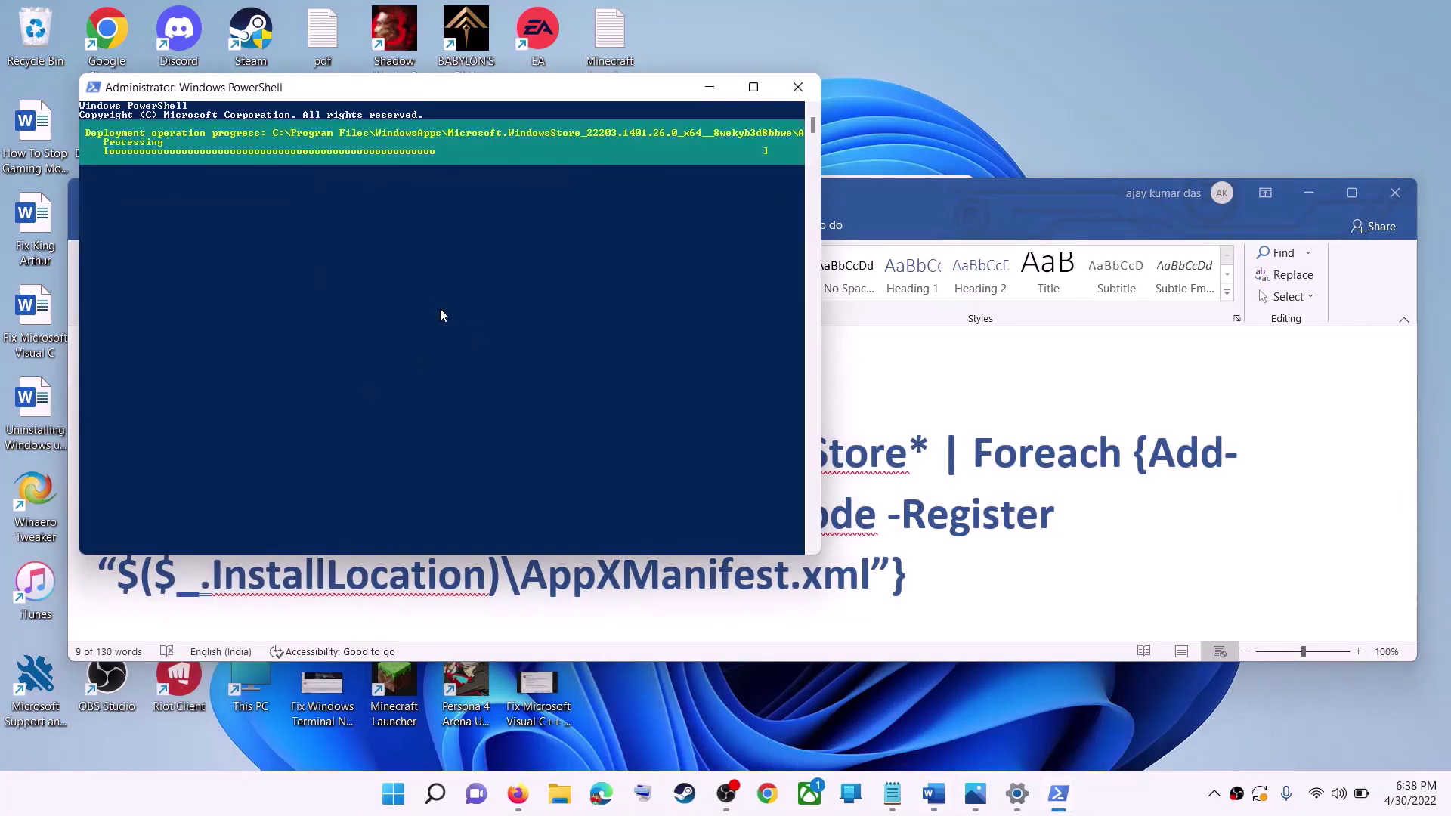
# - Search for store and launch Microsoft Store
pyautogui.click(396, 801)
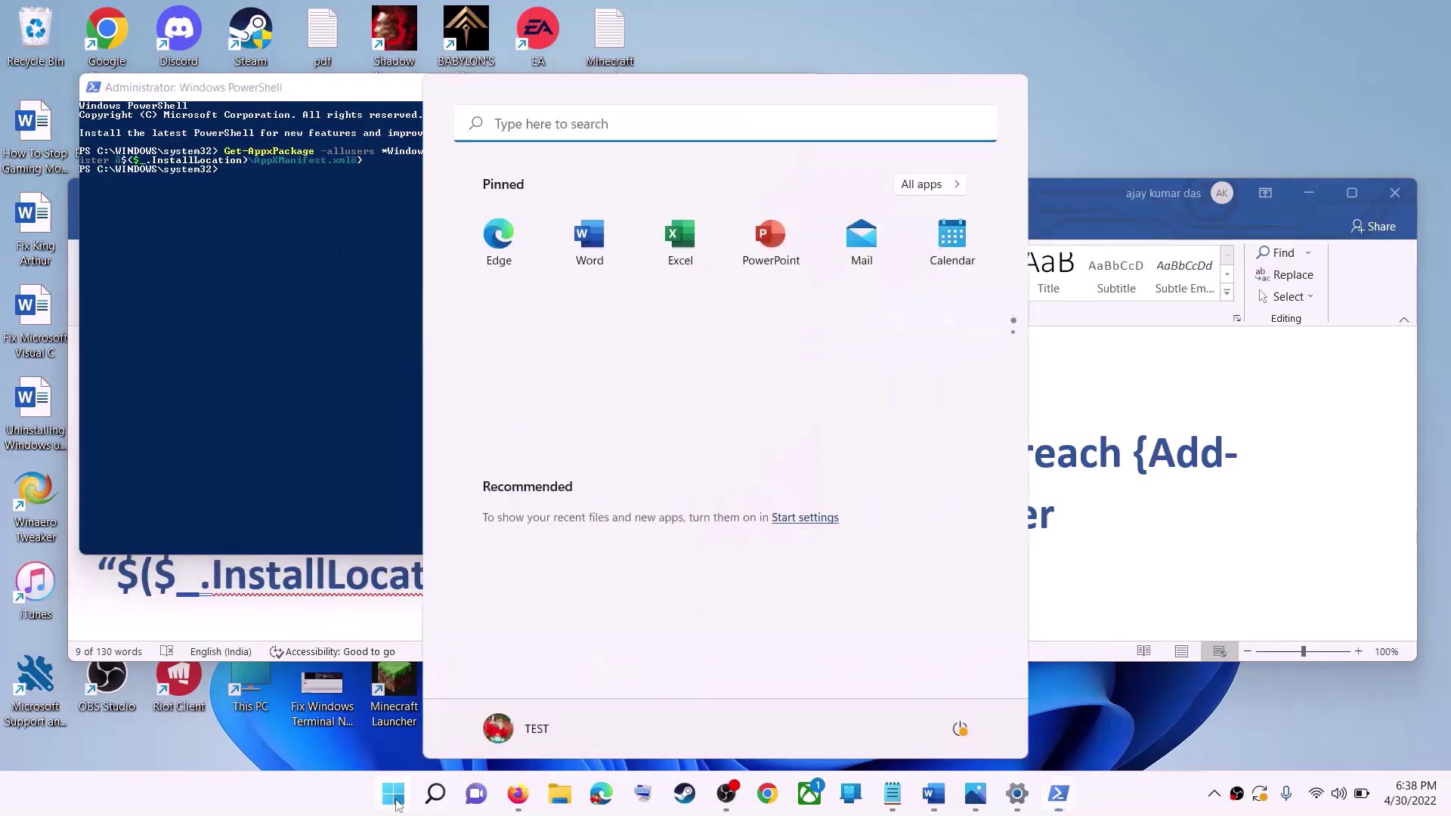
pyautogui.write('store')
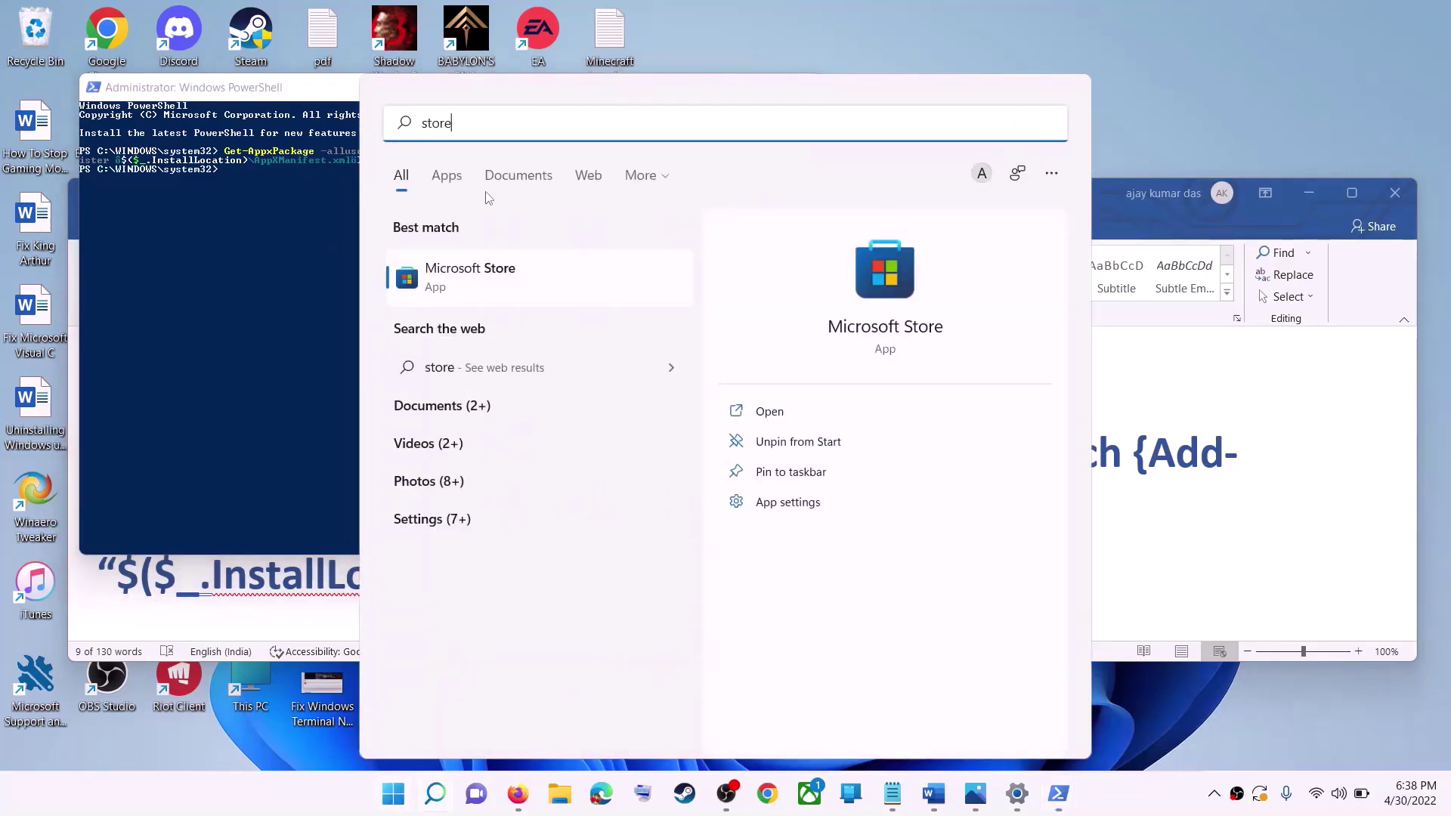
pyautogui.press('Return')
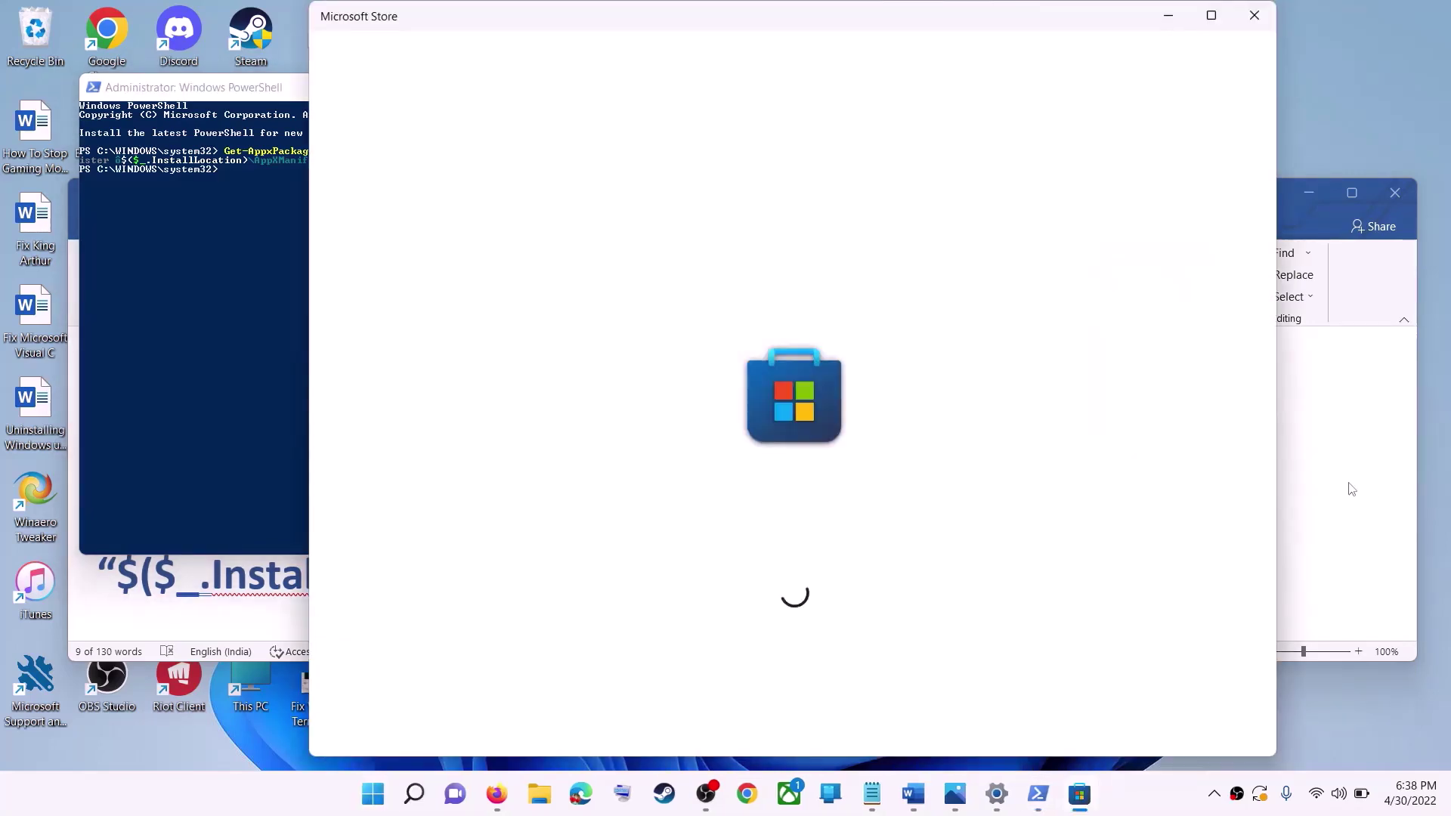
# - Go to Step 10 in the Word document and highlight "Try installing to C drive/Different Drive"
pyautogui.click(1350, 489)
pyautogui.scroll(-2, 506, 508)
pyautogui.scroll(-2, 506, 507)
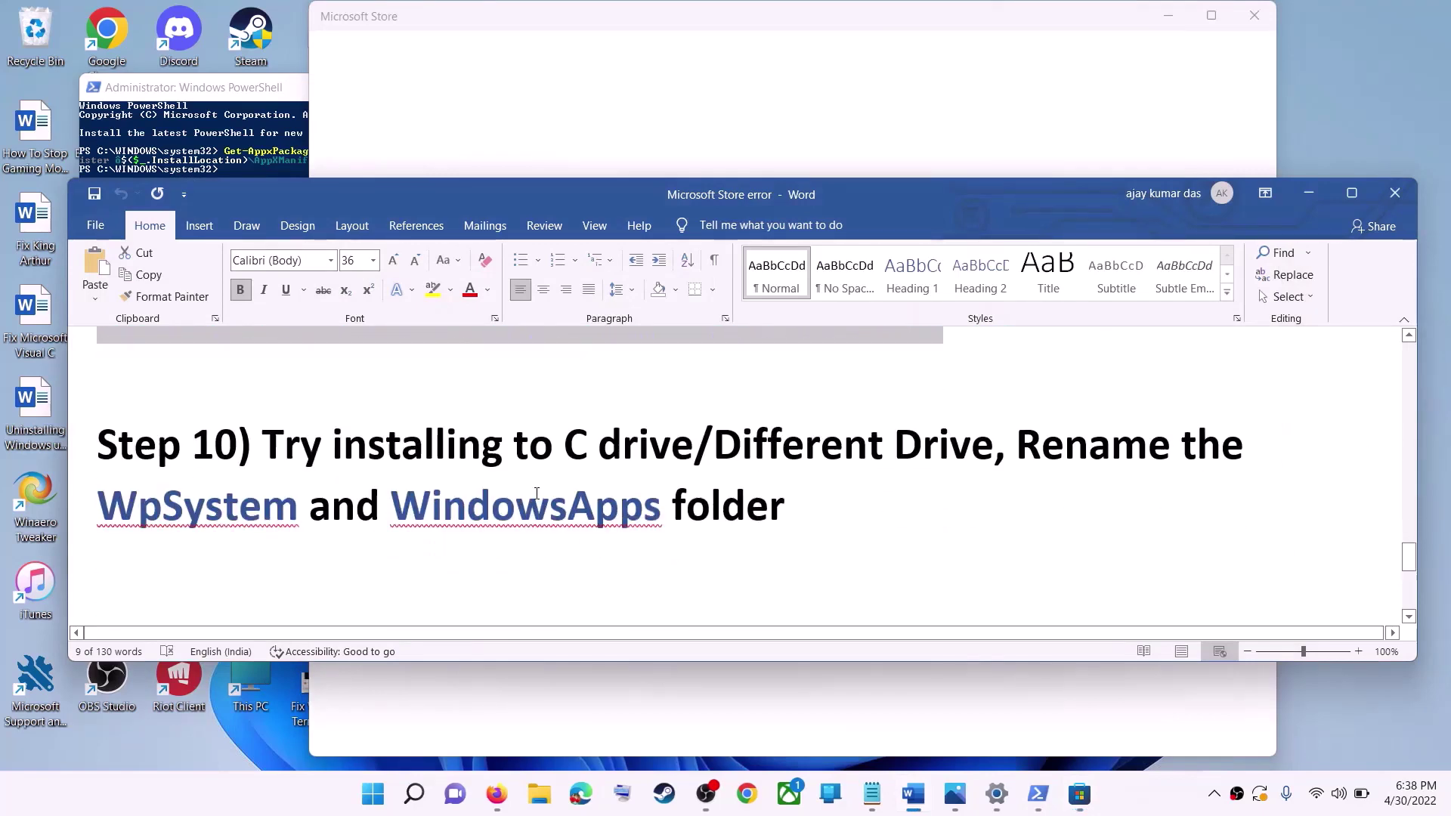
pyautogui.moveTo(320, 441); pyautogui.dragTo(993, 451)
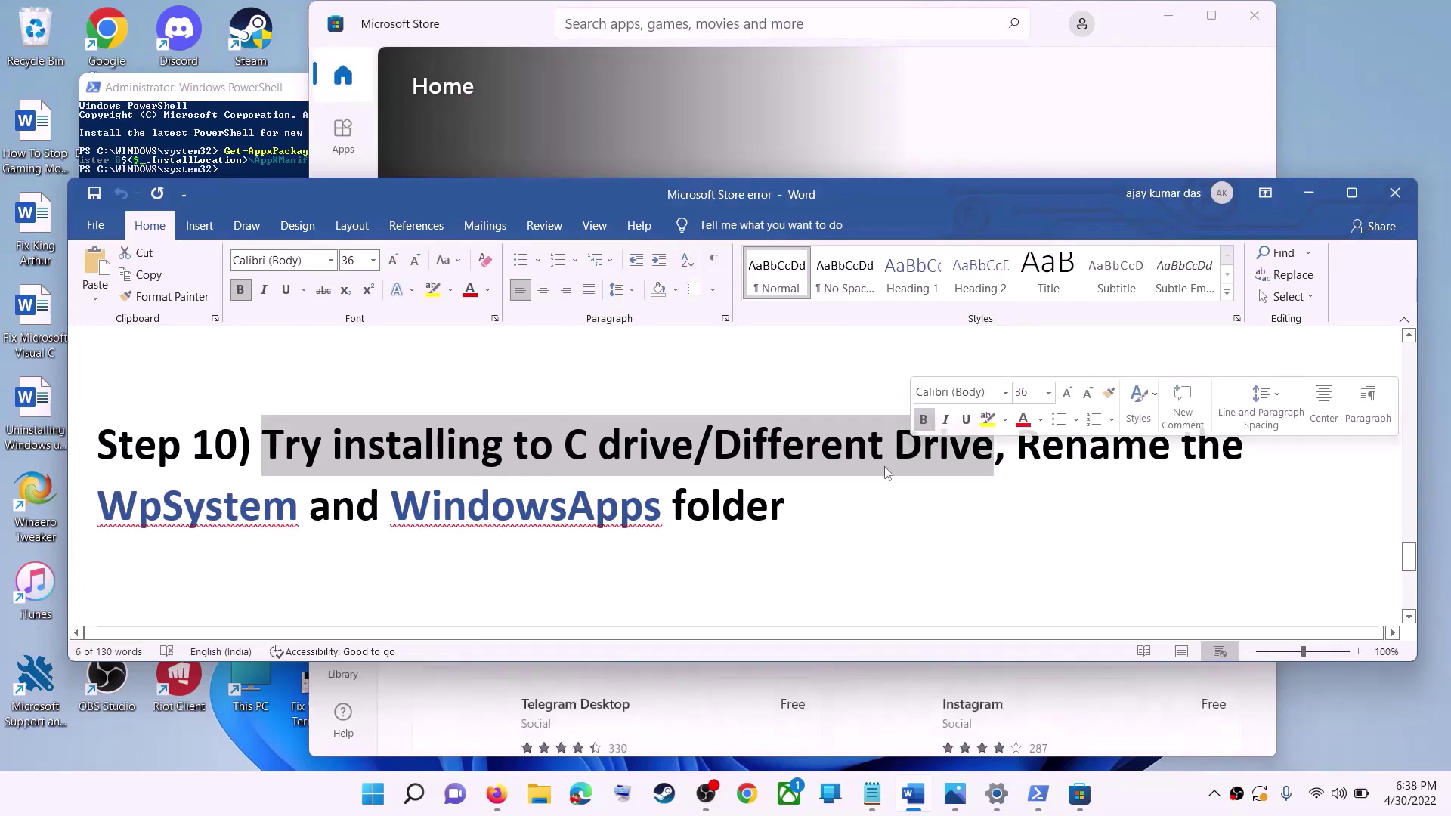
# - Open "Where new content is saved" in the System storage settings and show the drive choices for new apps
pyautogui.click(384, 802)
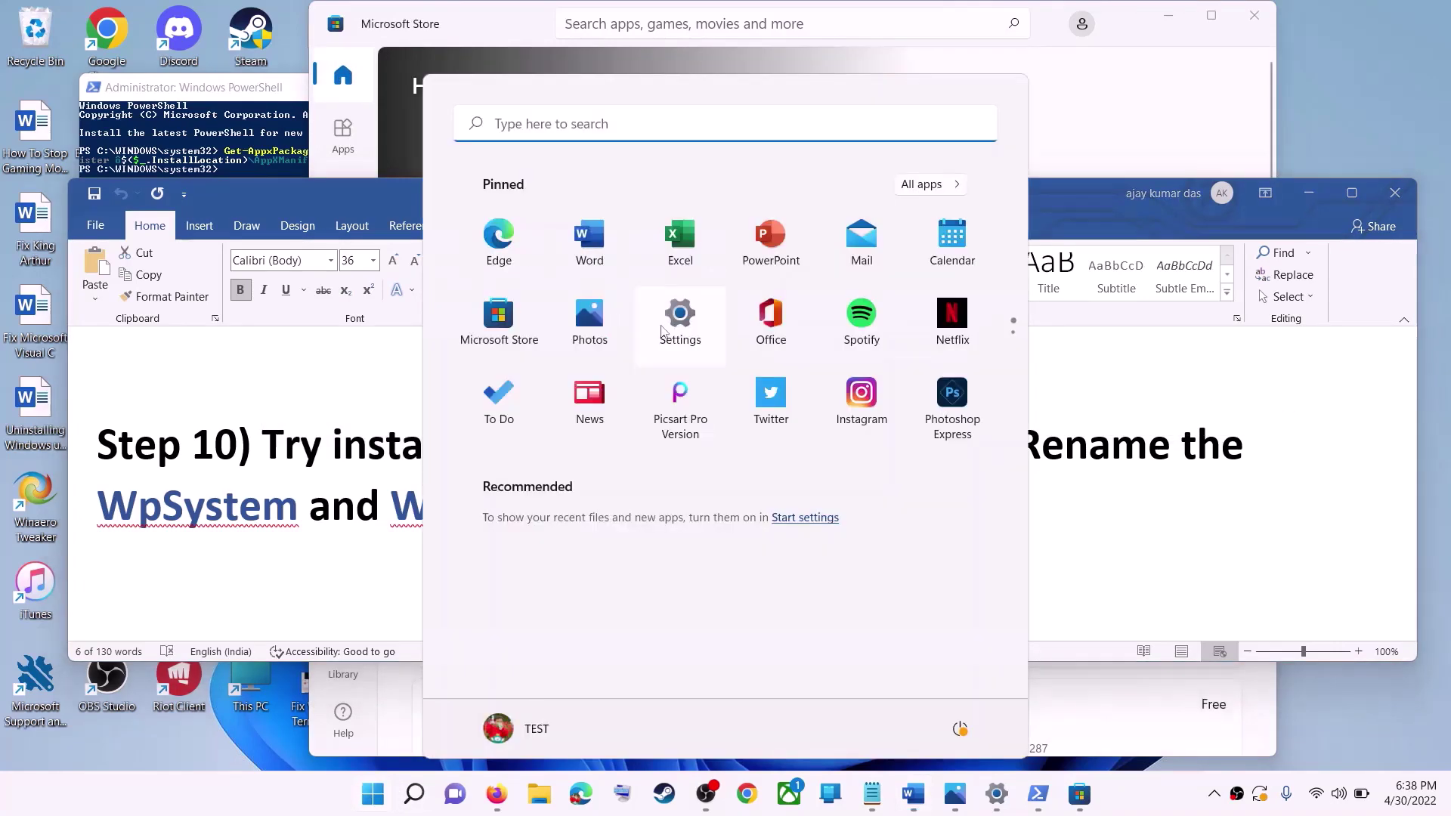
pyautogui.click(661, 330)
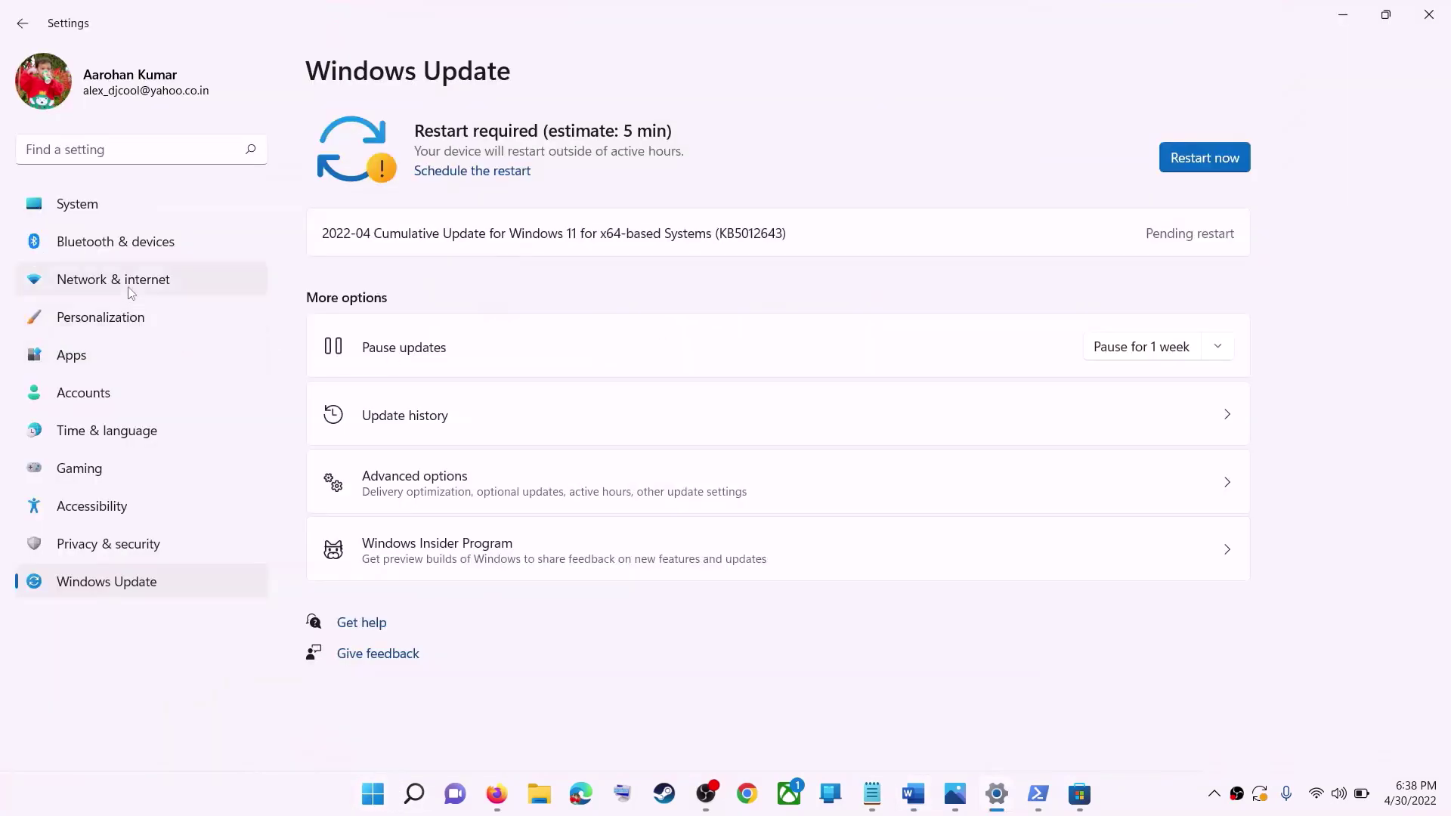
pyautogui.click(93, 213)
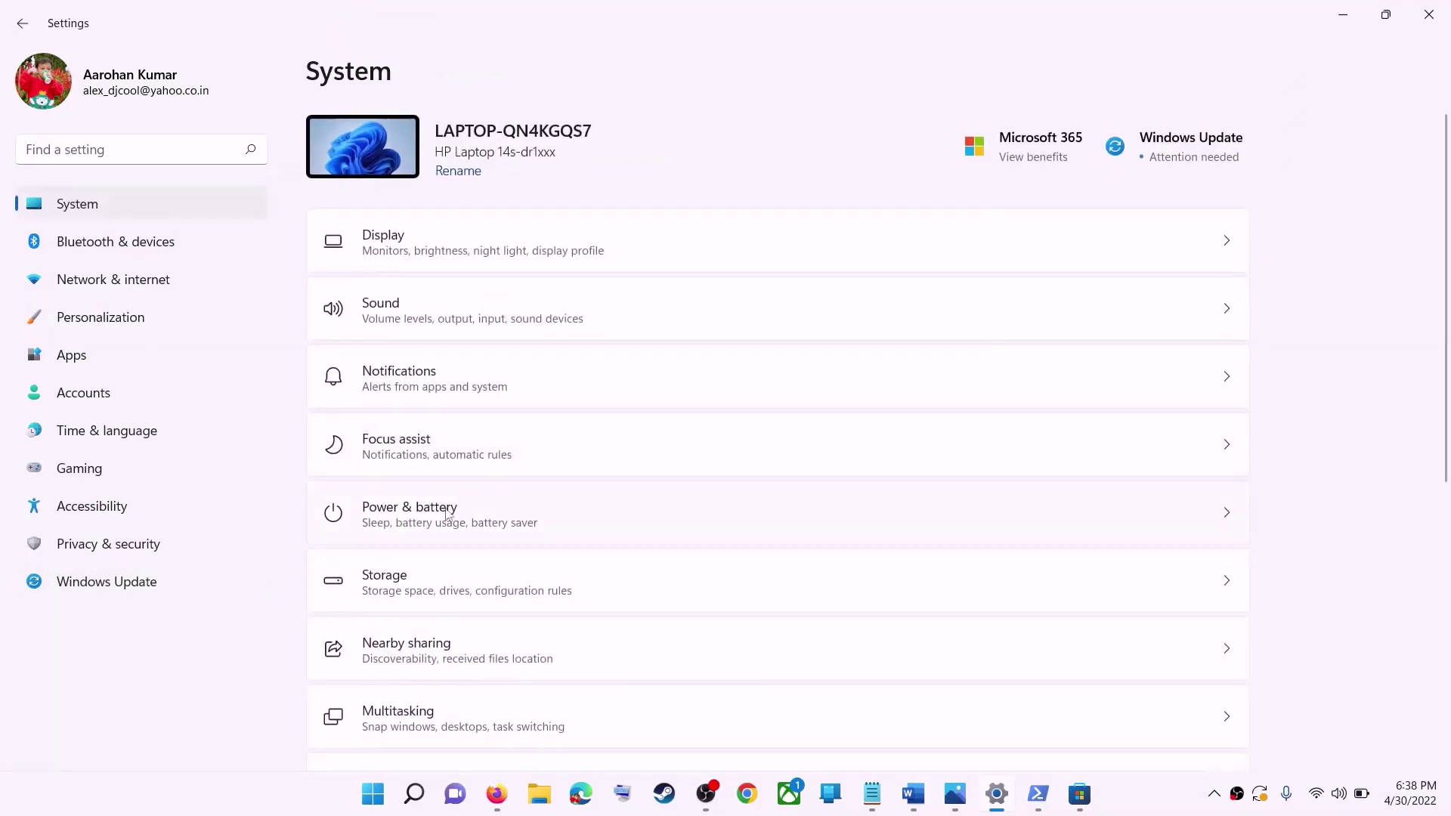
pyautogui.scroll(-3, 454, 454)
pyautogui.click(414, 391)
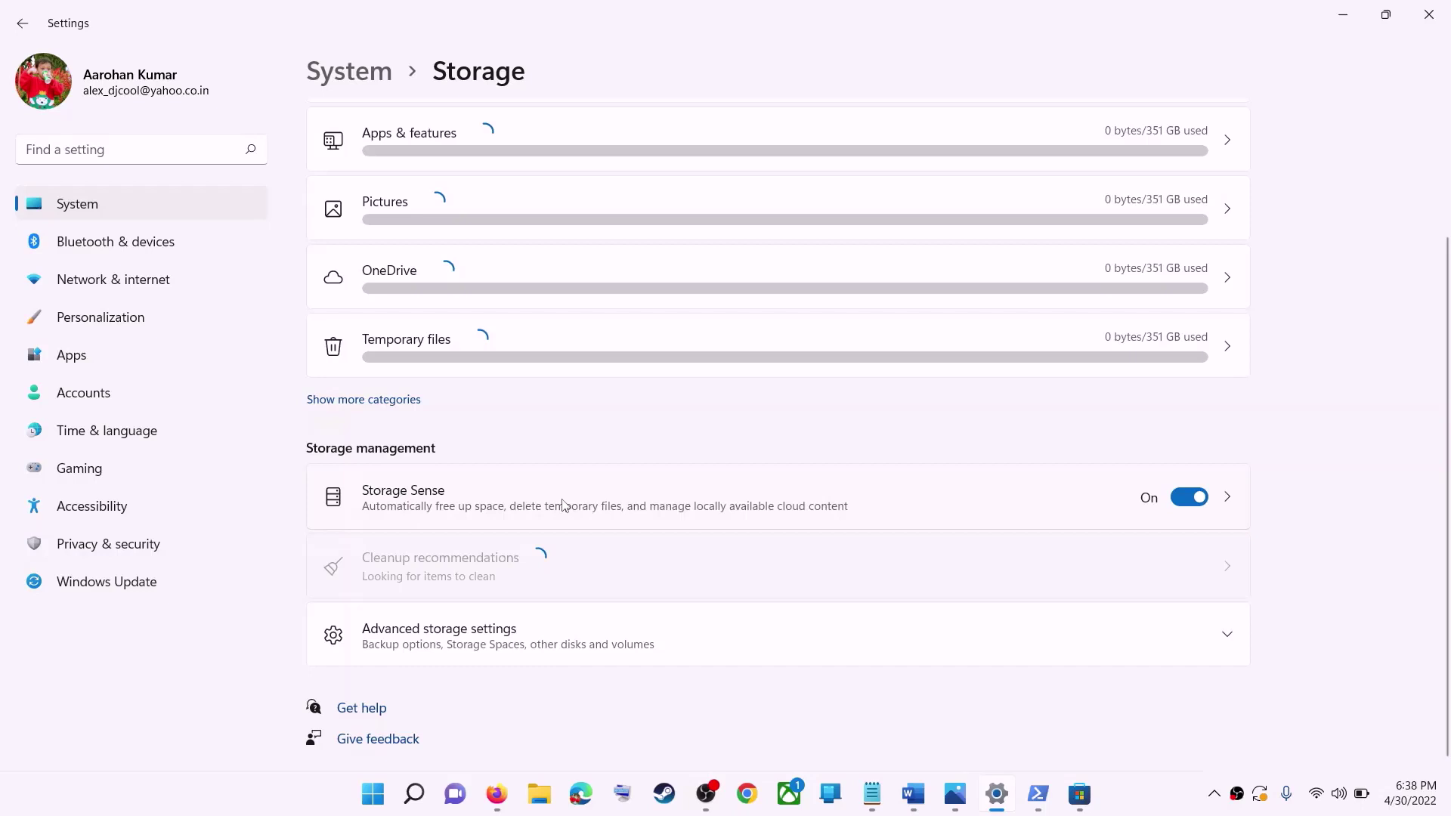
pyautogui.click(431, 263)
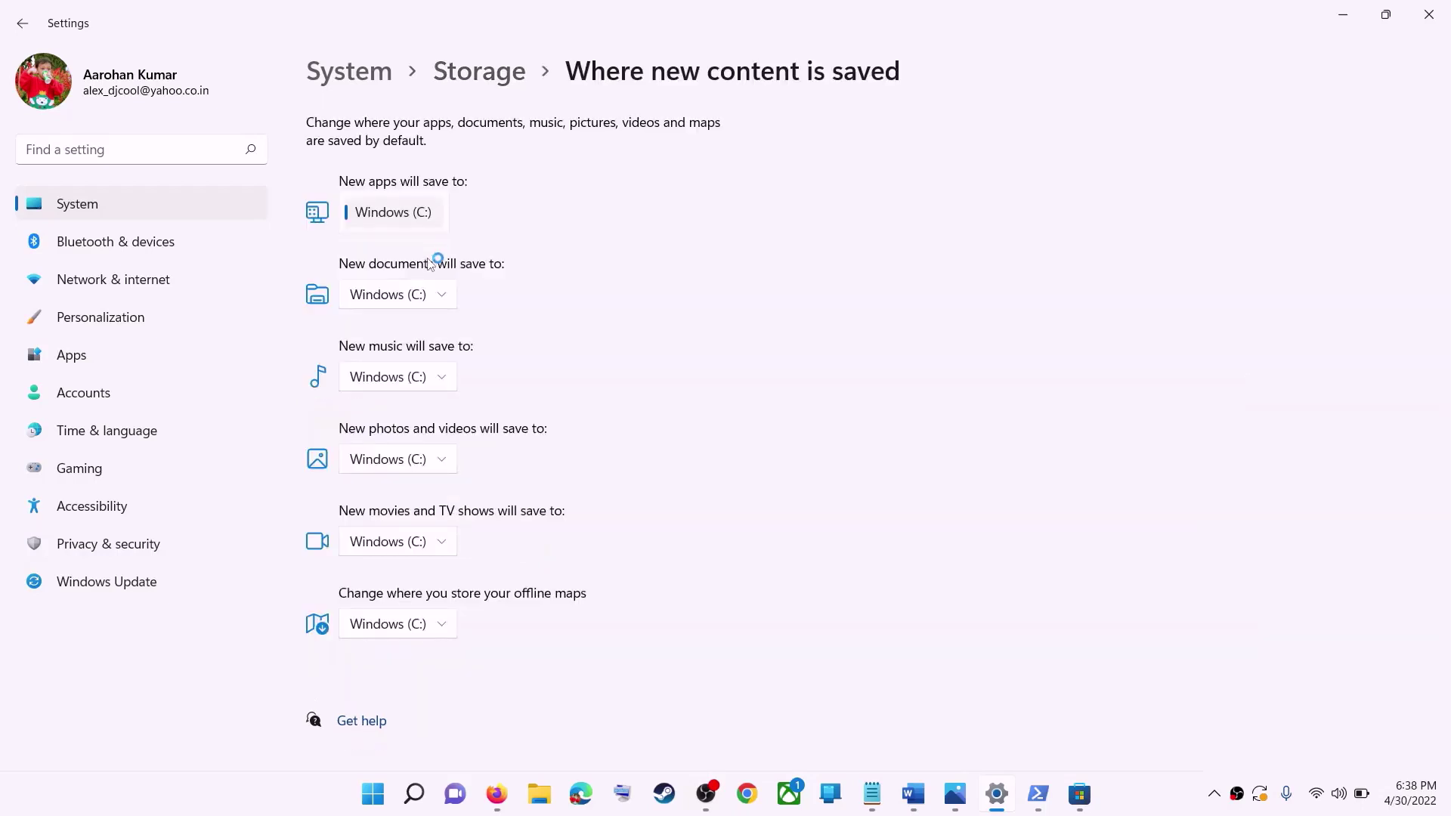
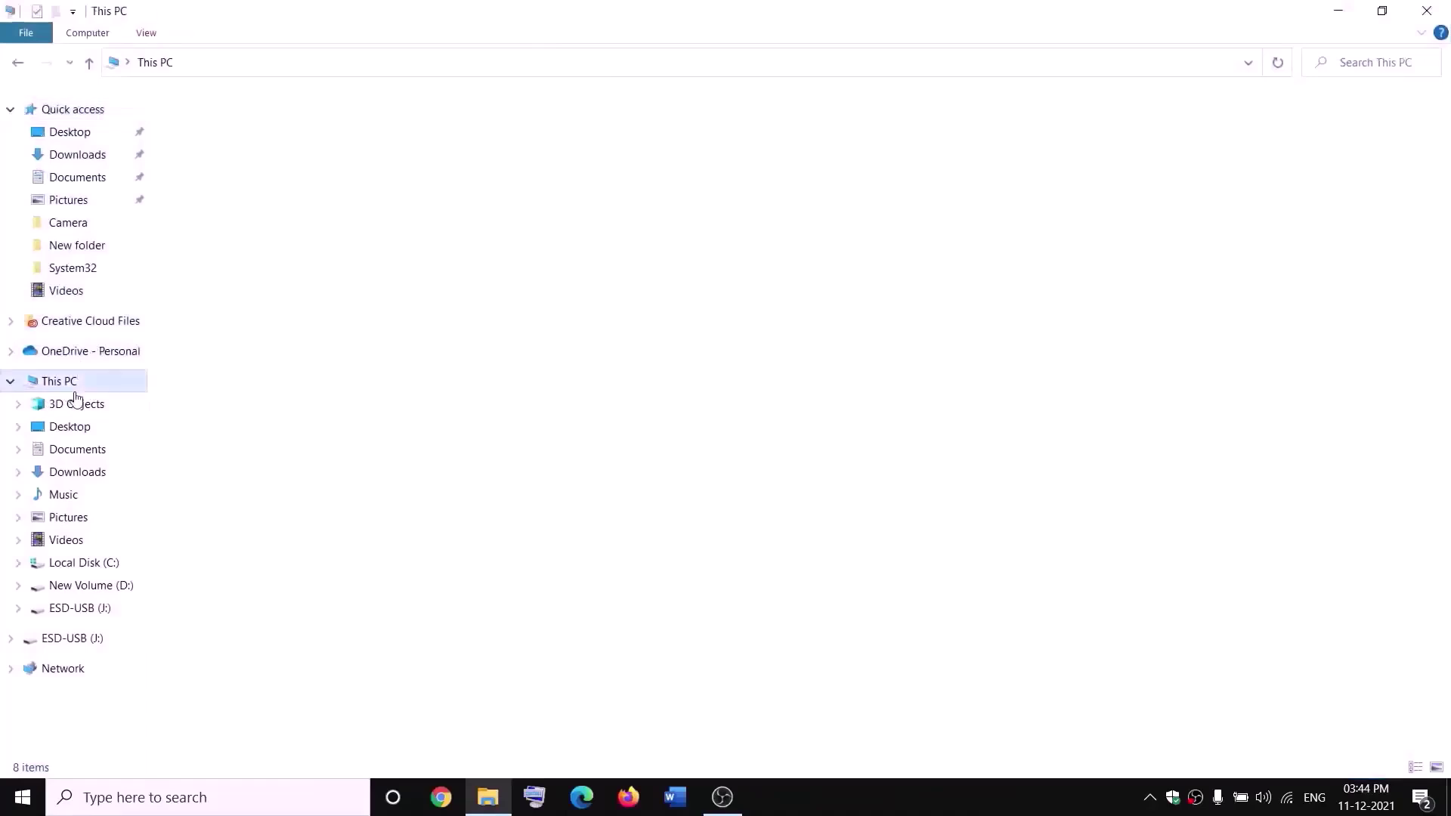
# - Open the New Volume (D:) drive in File Explorer and look at the actions available for the WpSystem folder
pyautogui.doubleClick(544, 281)
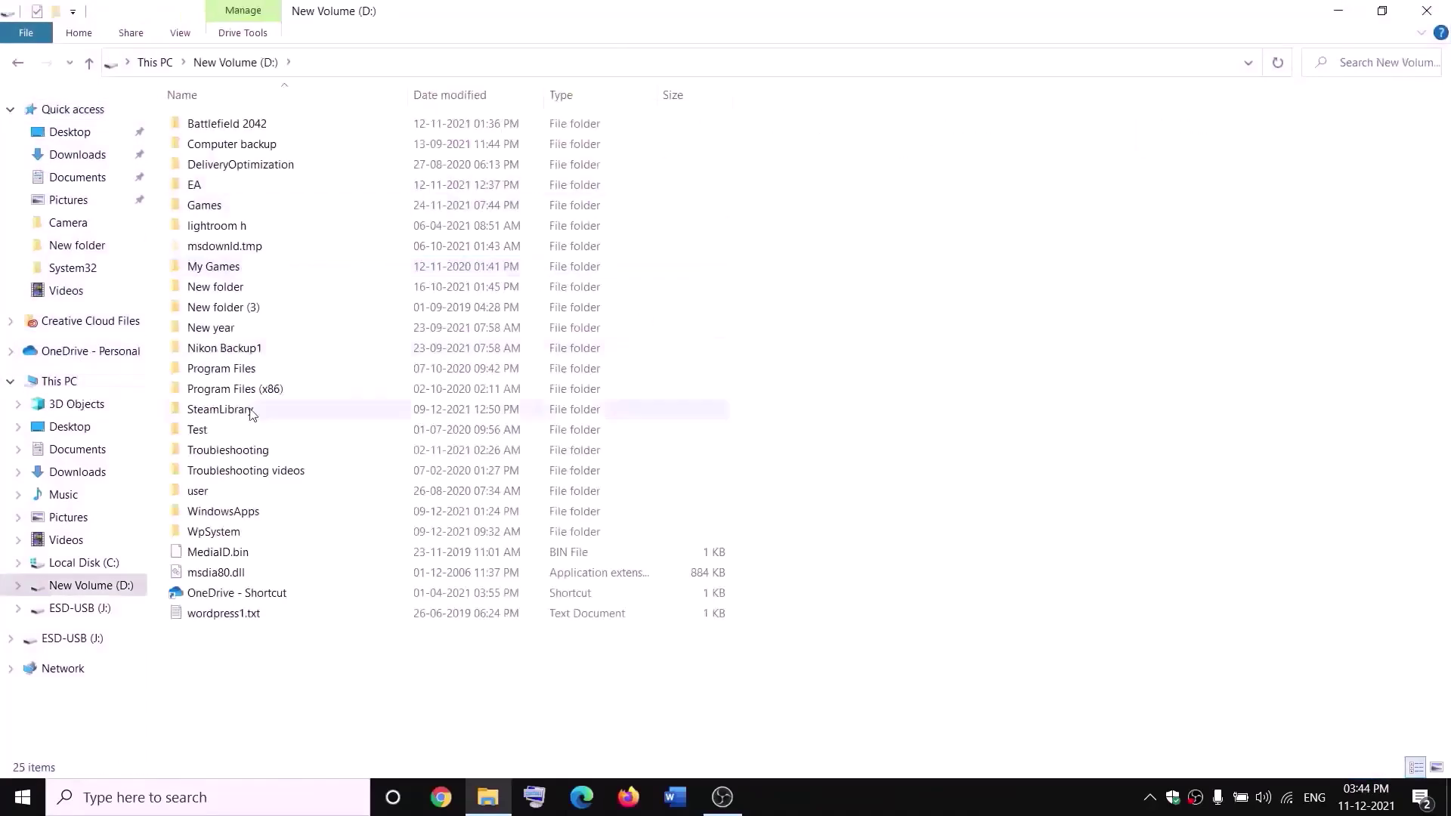
pyautogui.click(219, 529)
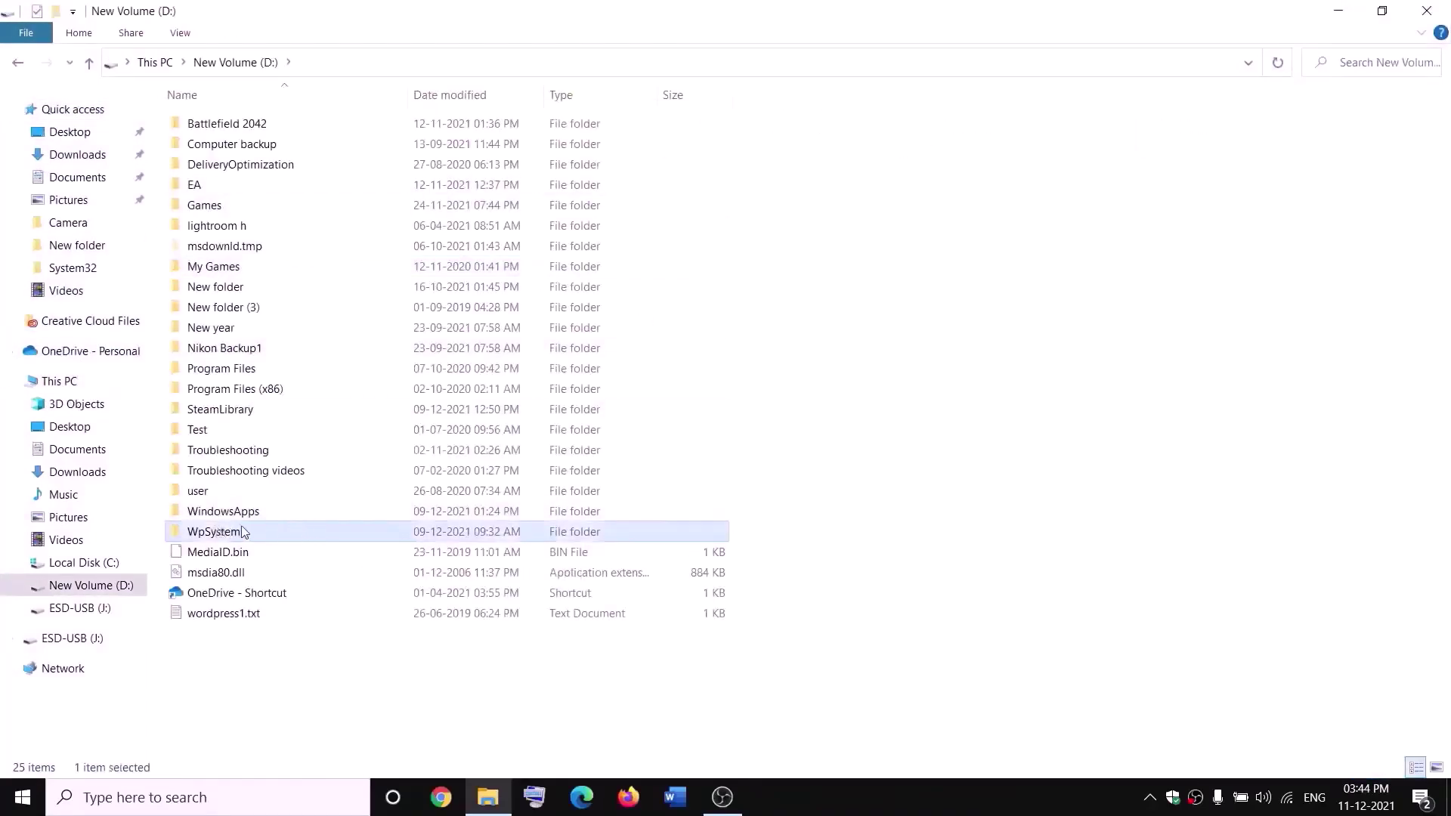
pyautogui.rightClick(236, 537)
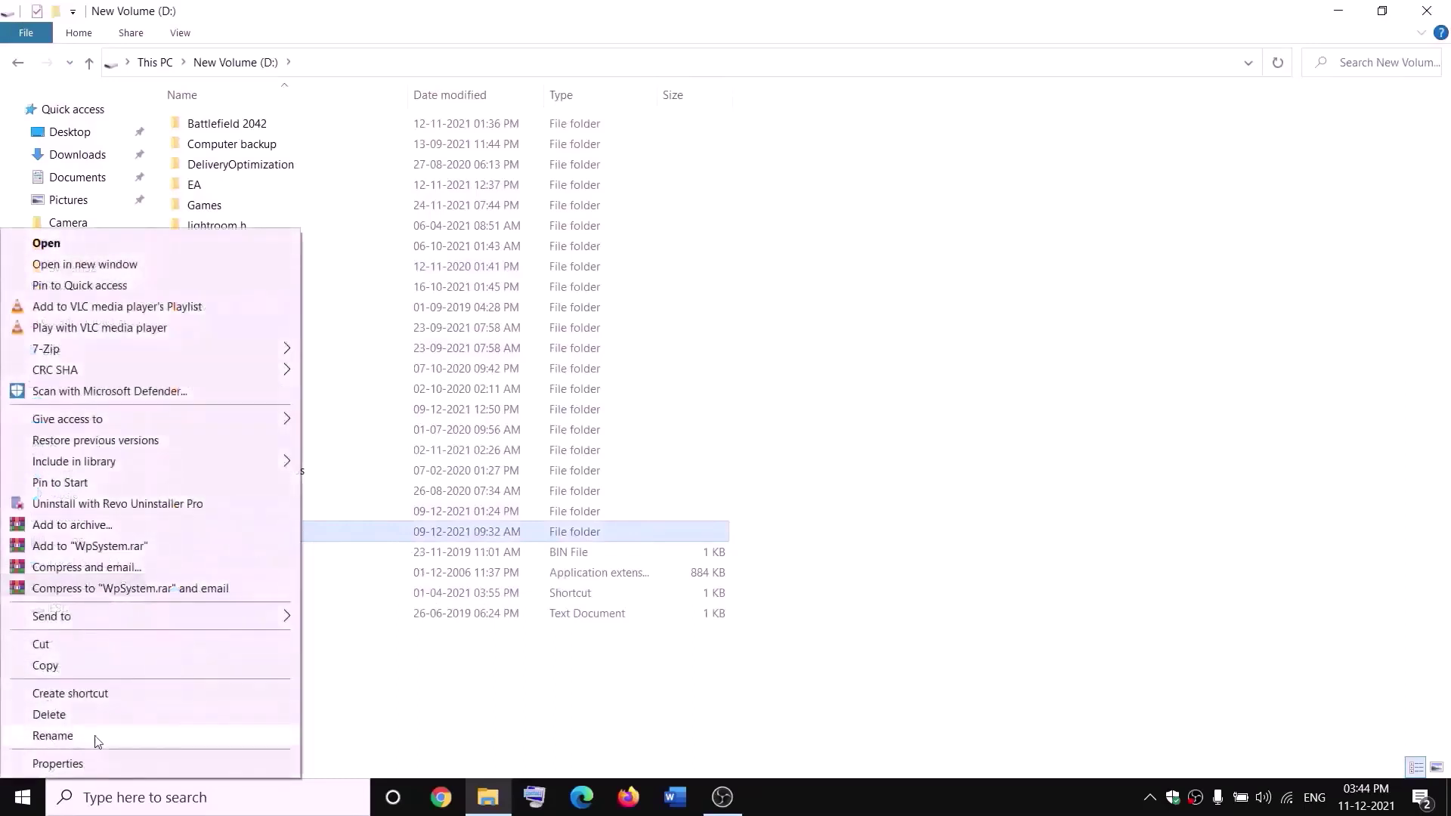
pyautogui.click(461, 691)
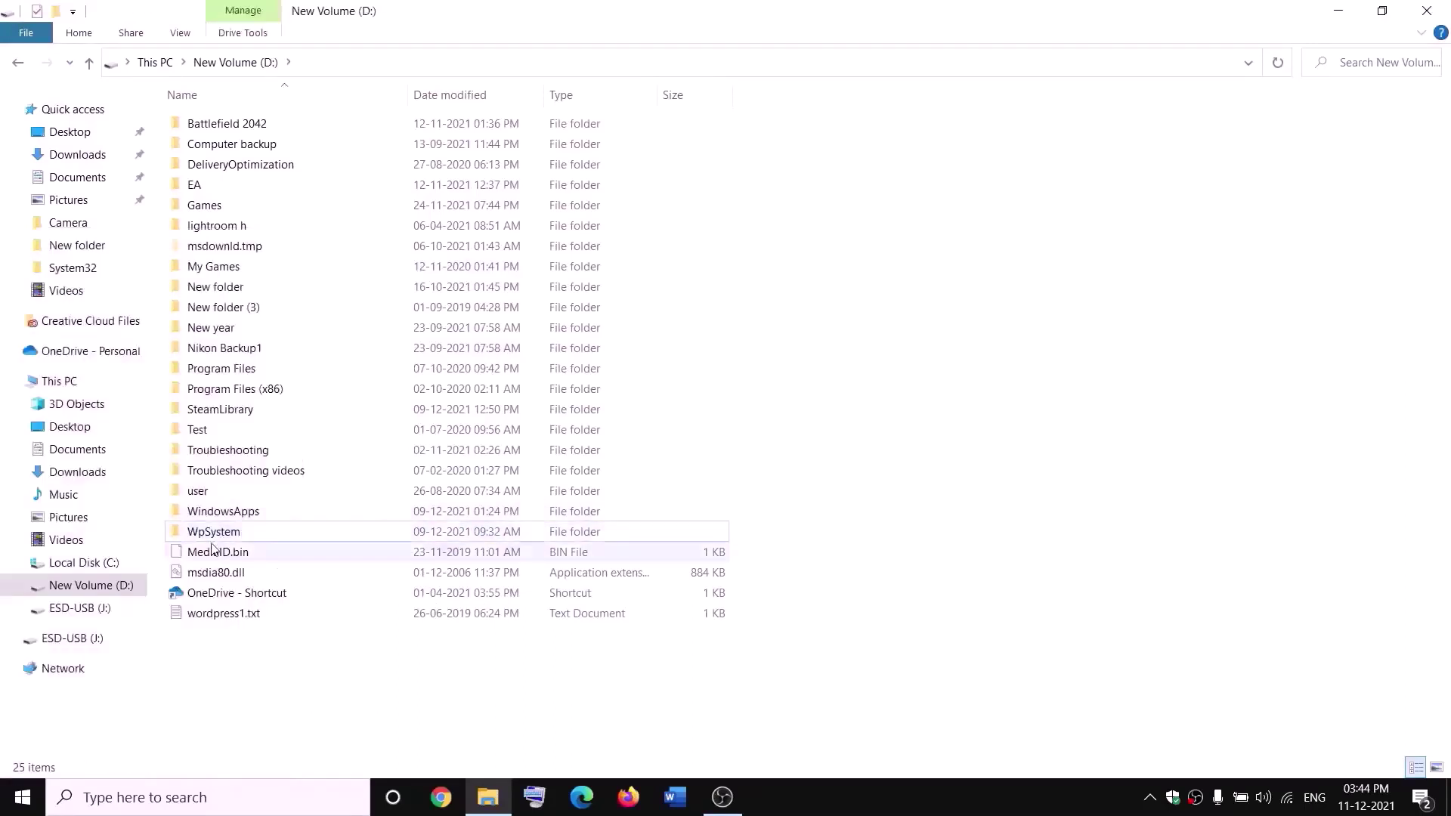
# - Open the properties of the WpSystem folder and bring up its advanced security settings
pyautogui.moveTo(219, 532)
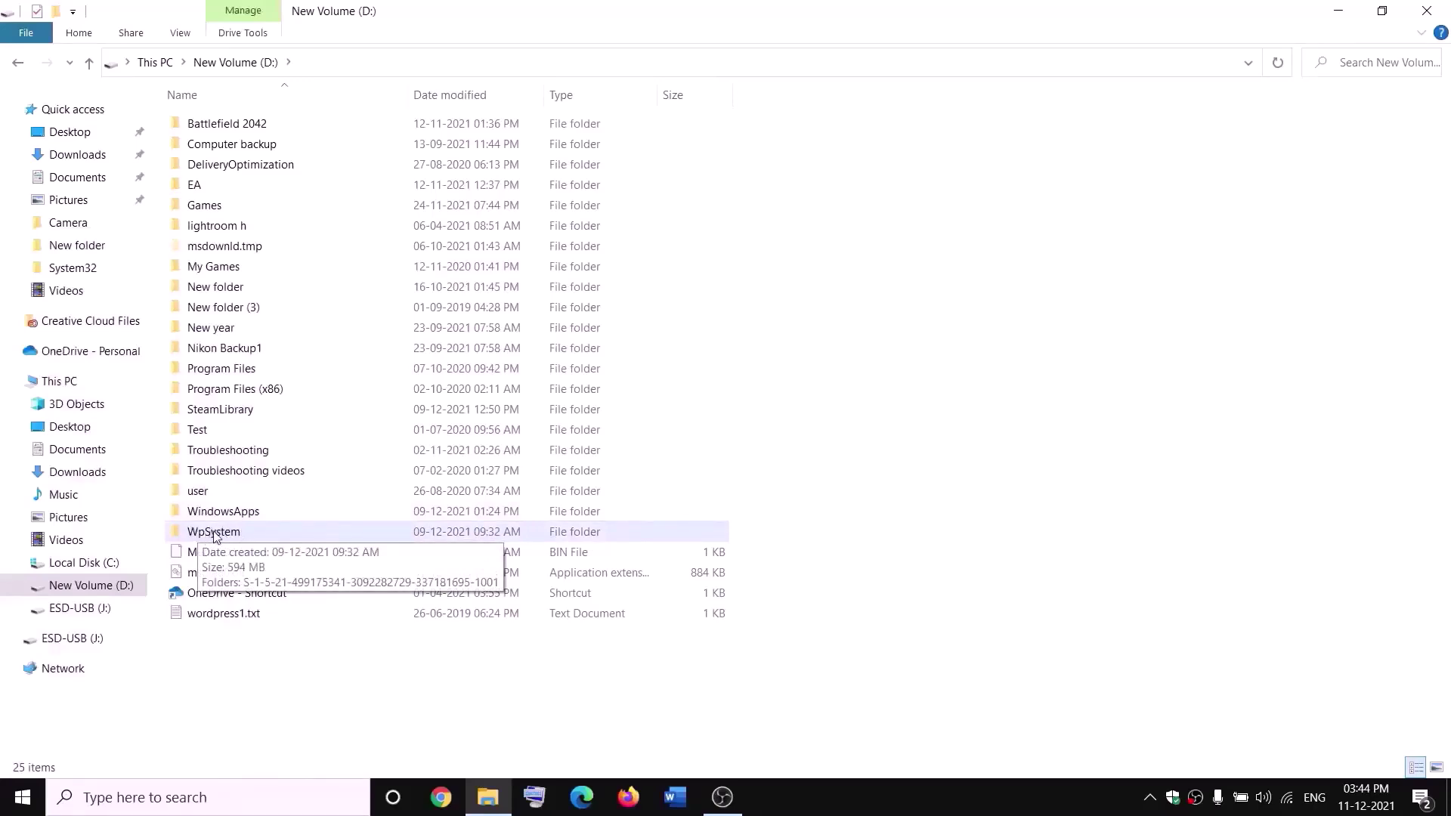
pyautogui.rightClick(215, 534)
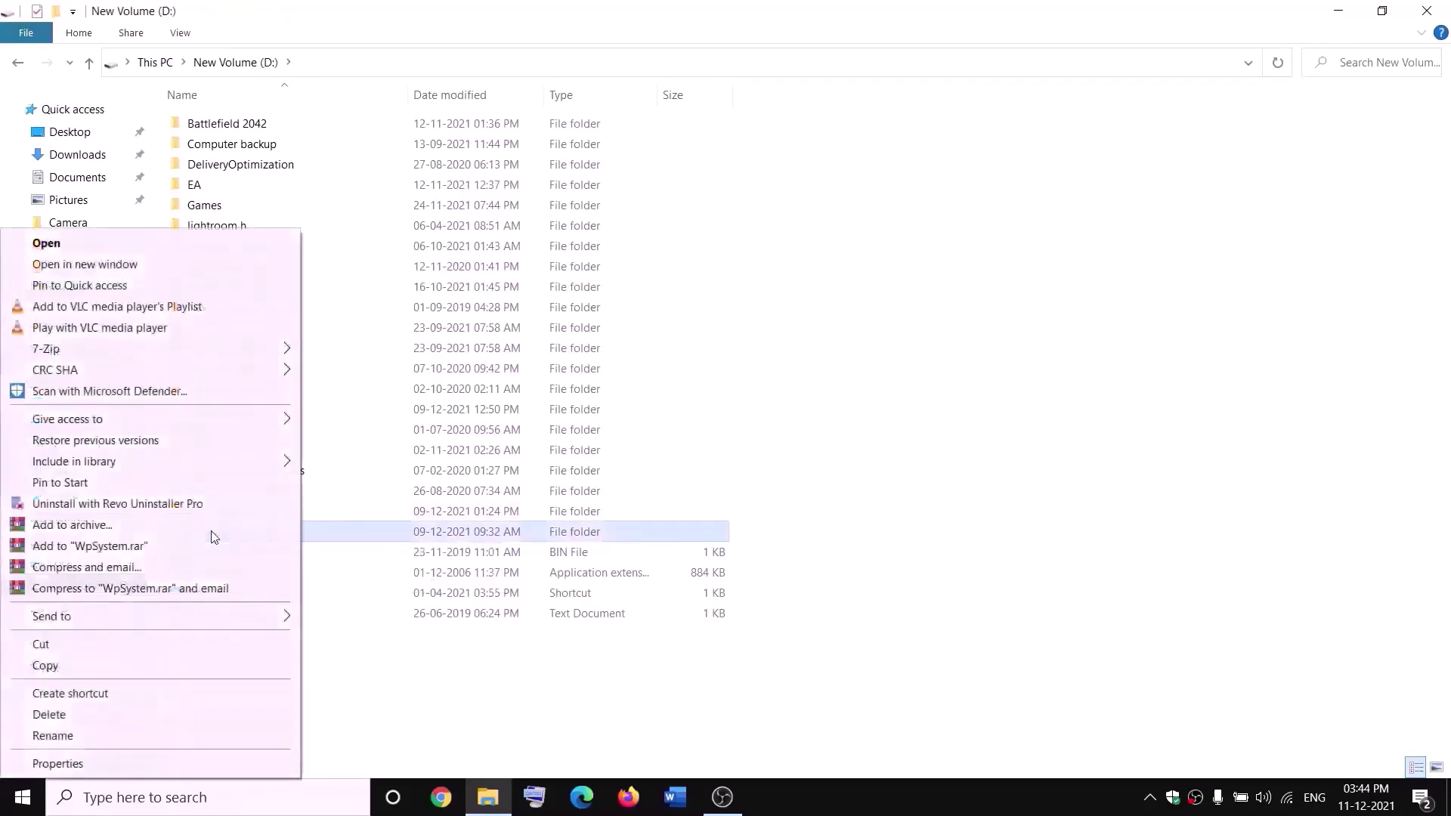
pyautogui.click(57, 764)
pyautogui.moveTo(431, 333); pyautogui.dragTo(621, 214)
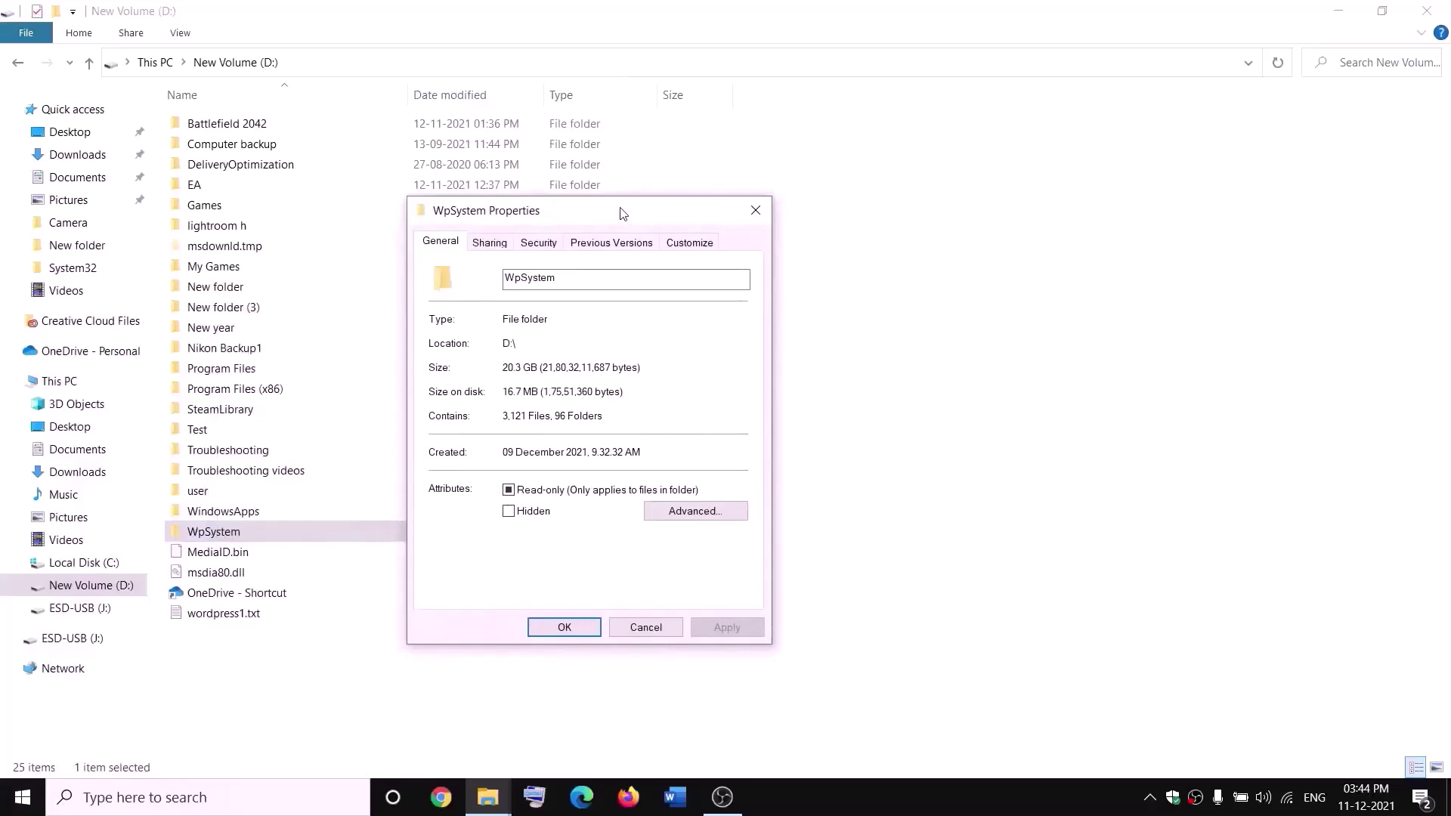
pyautogui.click(538, 243)
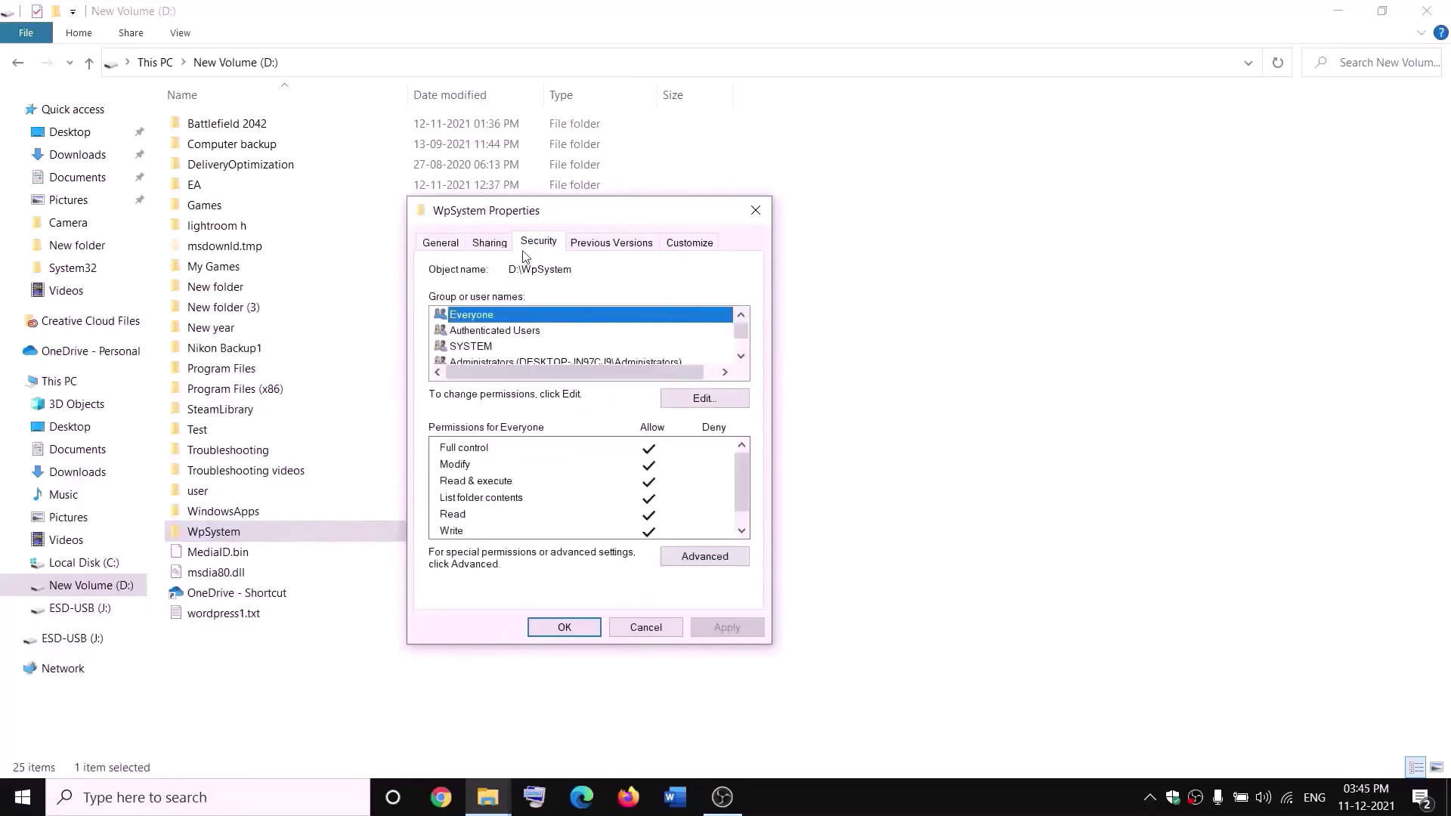
pyautogui.click(709, 557)
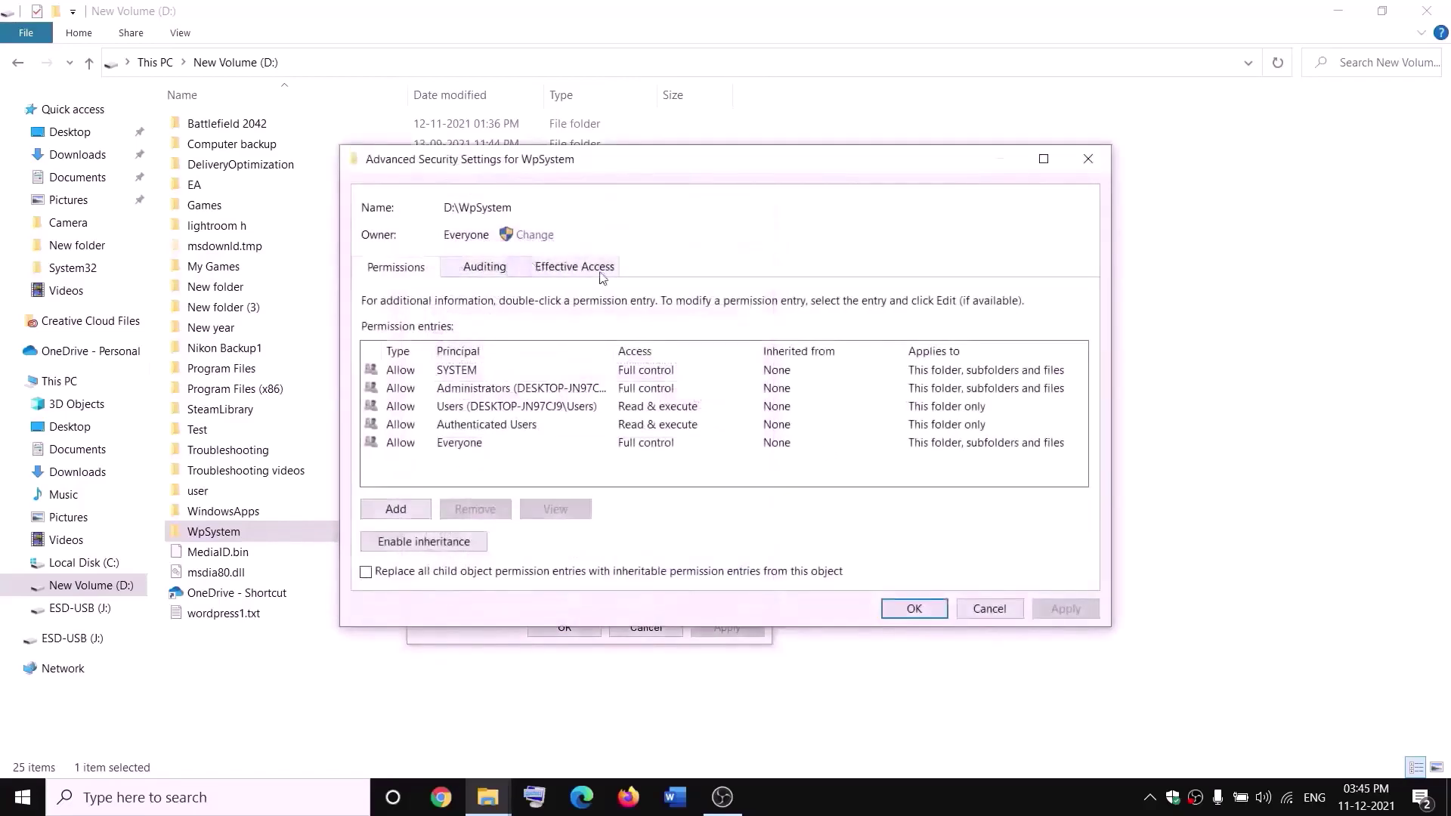
# - Change the WpSystem folder's owner to everyone, checking the name, and apply the change to subcontainers and objects as well
pyautogui.click(534, 235)
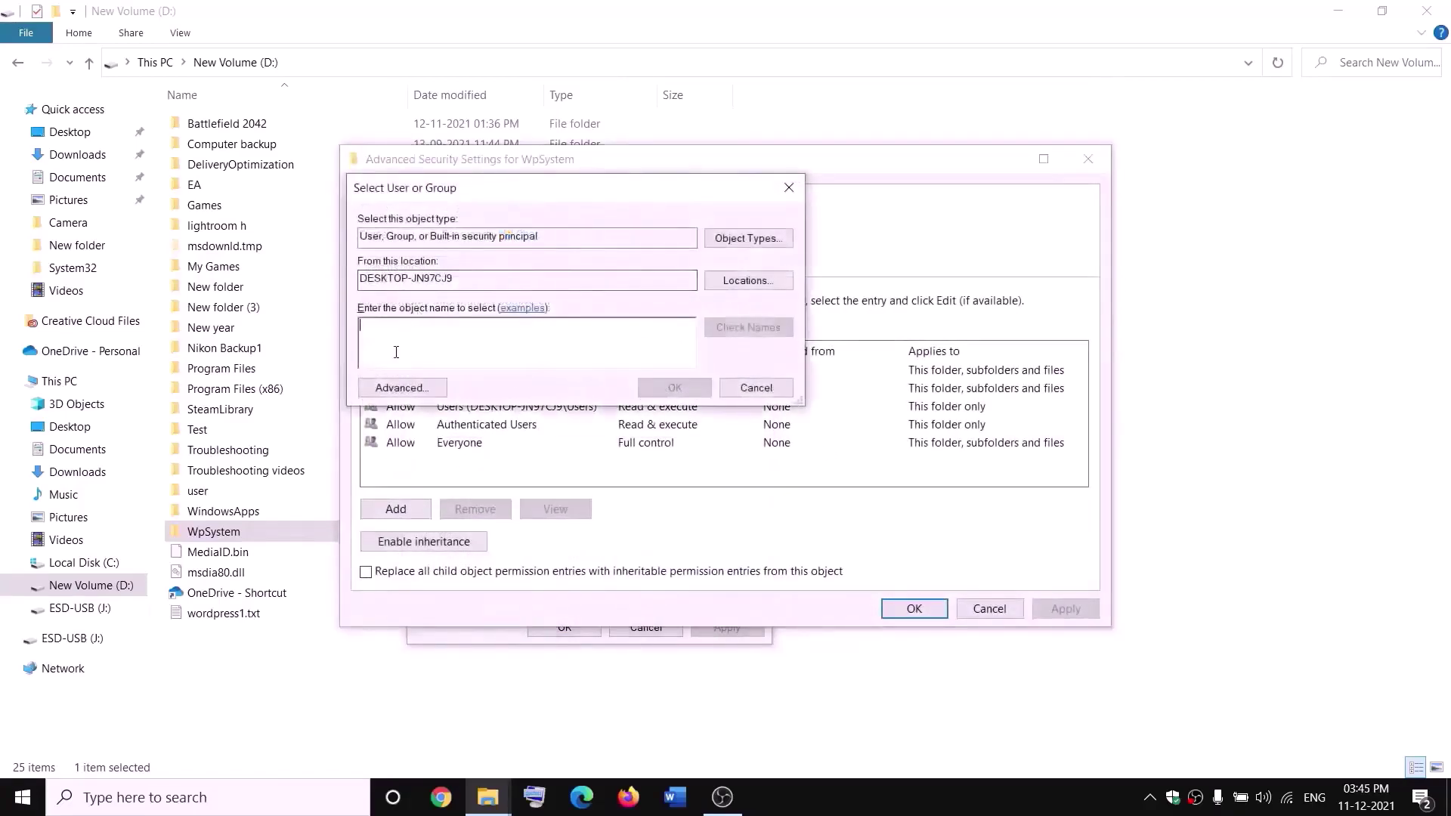
pyautogui.write('weveryone')
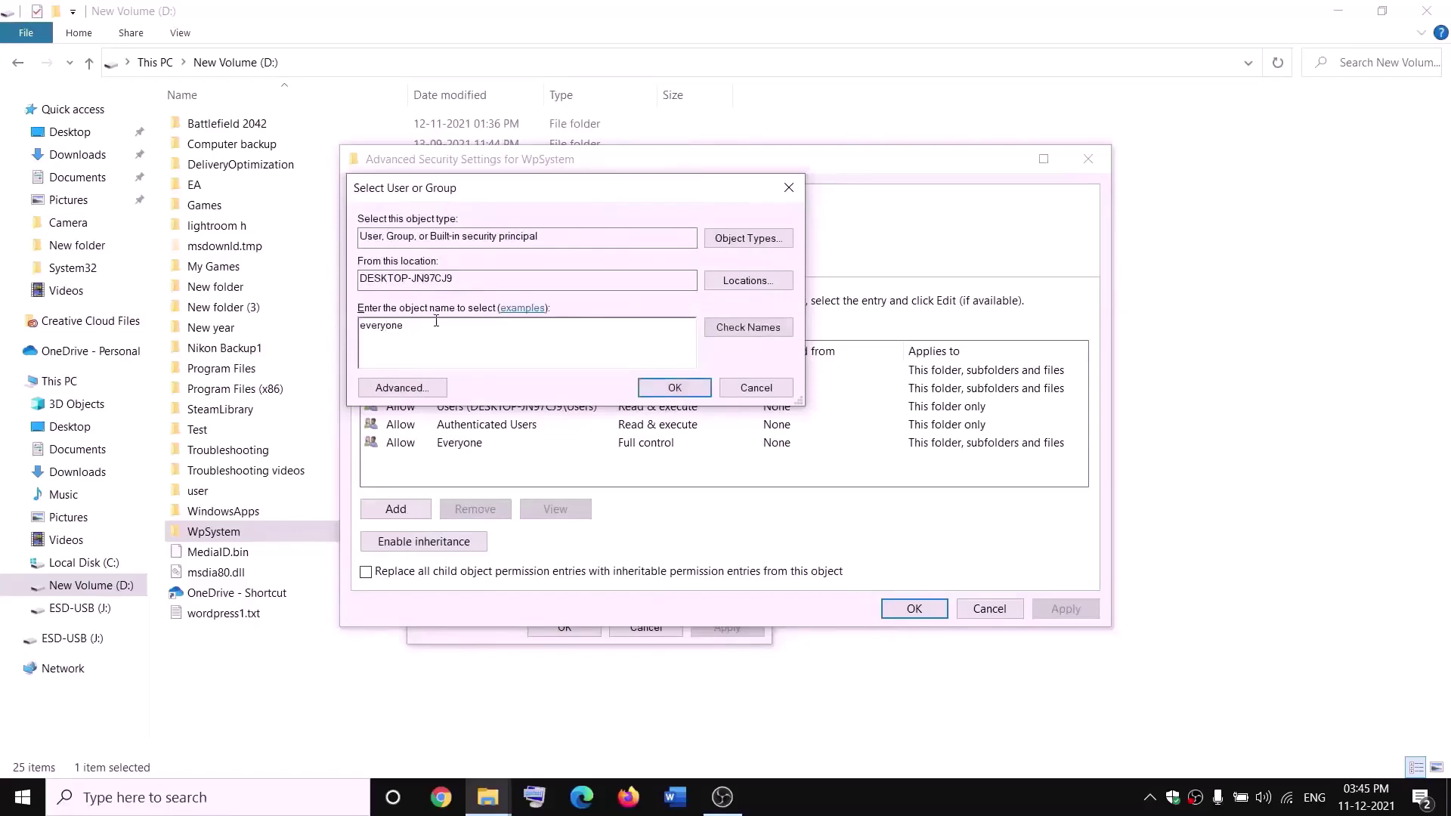
pyautogui.moveTo(436, 323); pyautogui.dragTo(342, 340)
pyautogui.click(753, 333)
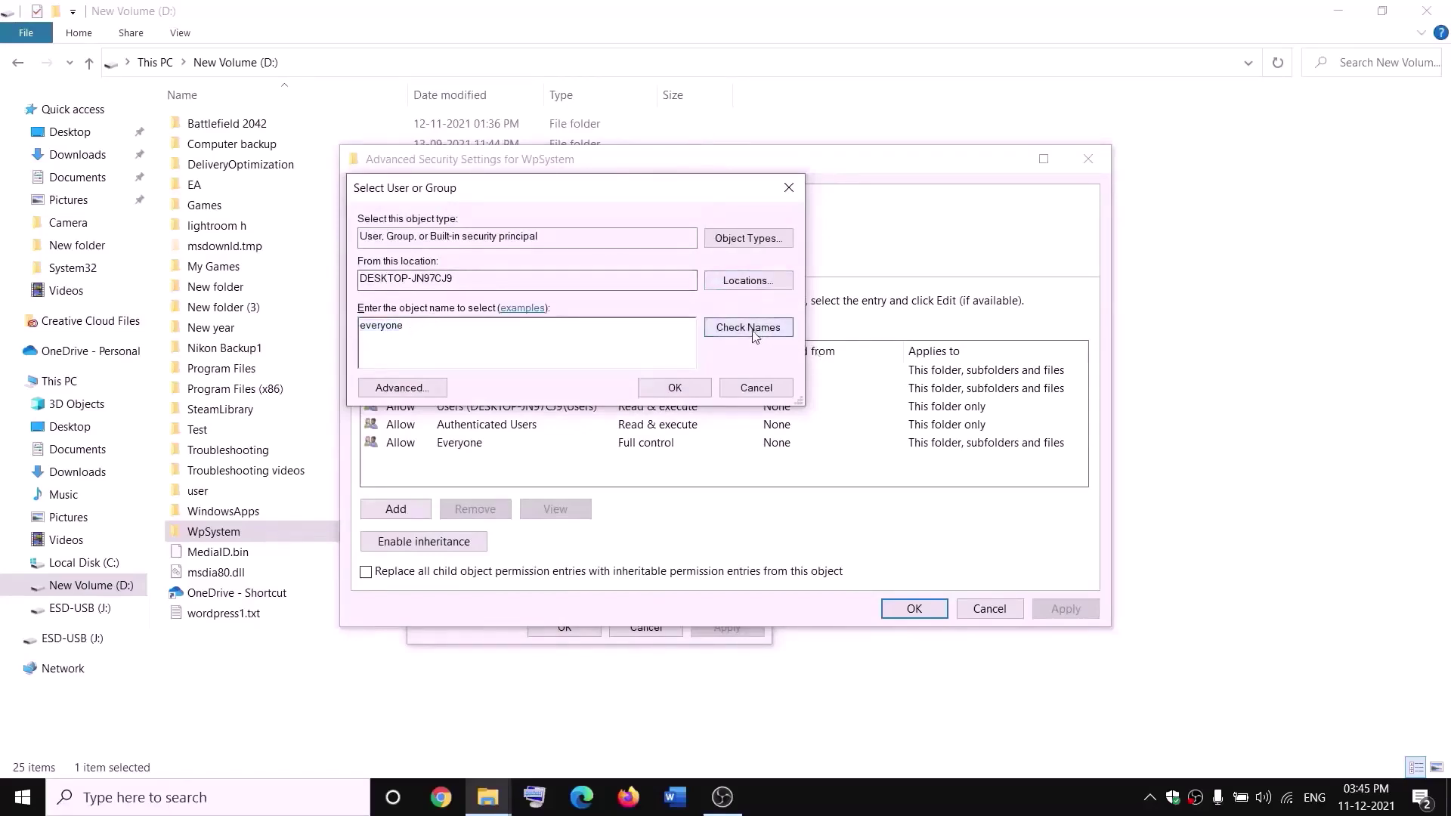
pyautogui.click(674, 387)
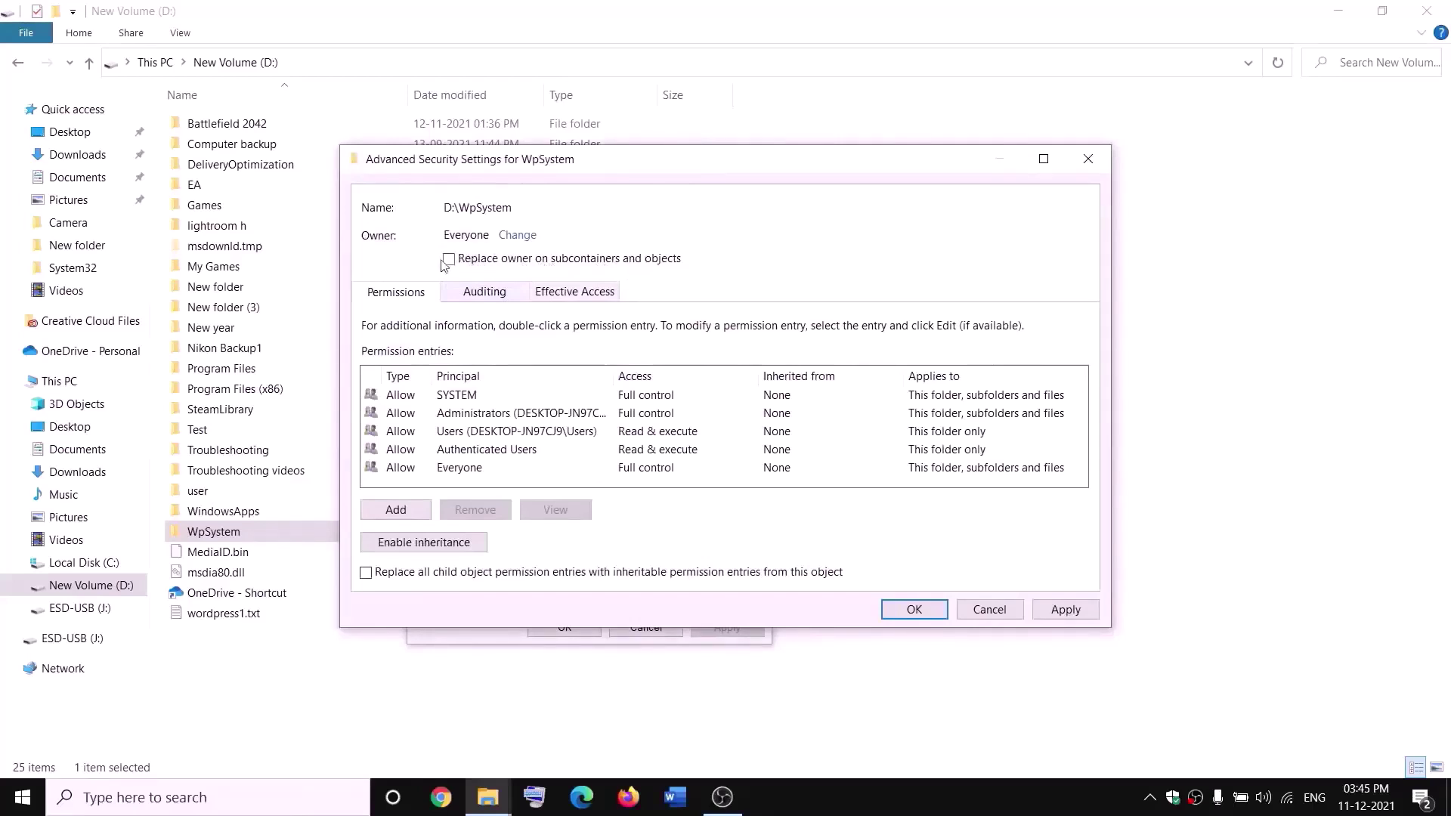
pyautogui.click(1089, 612)
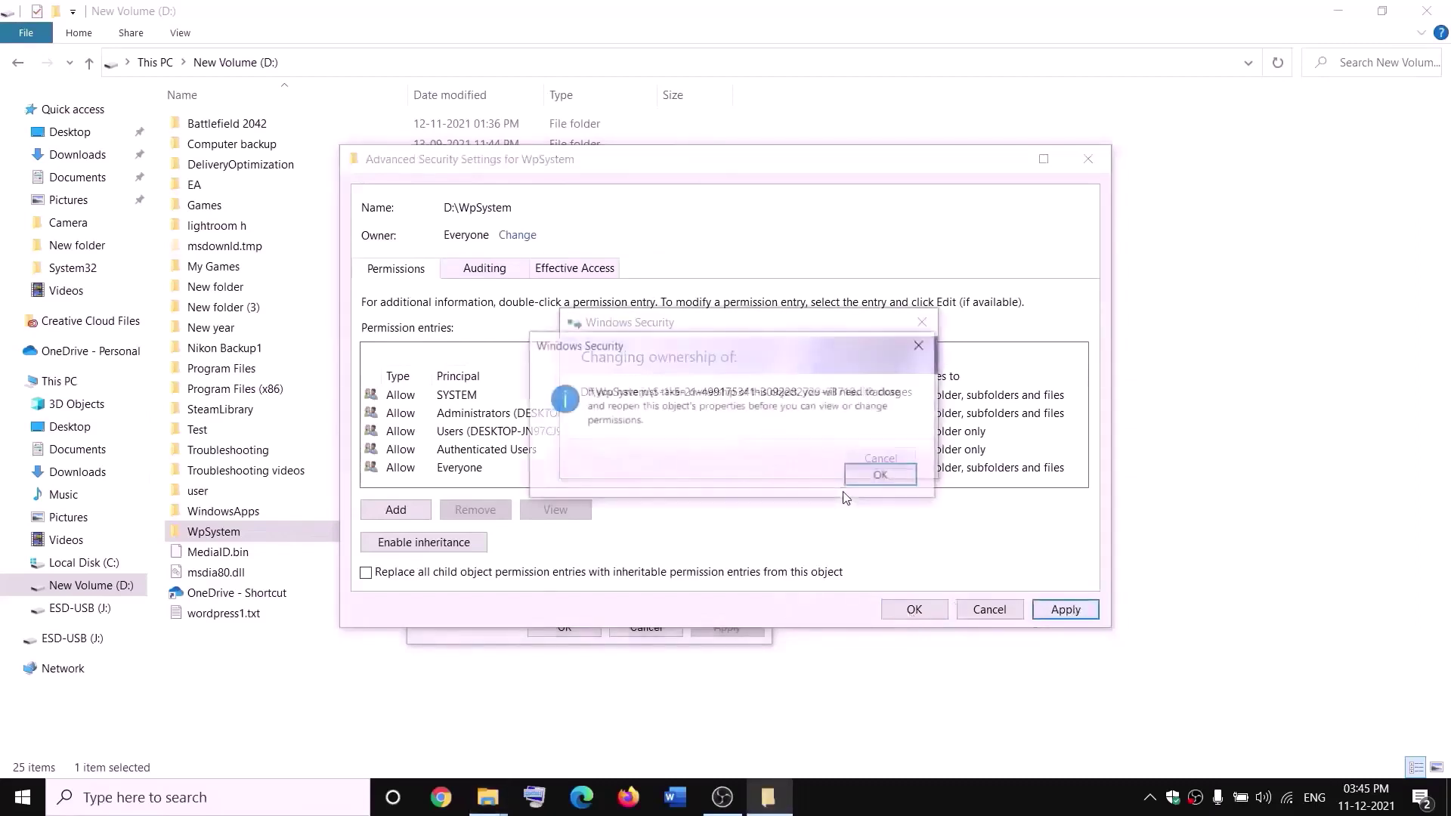
# - Dismiss the ownership notice and folder properties, then reopen the WpSystem folder's advanced security settings
pyautogui.click(880, 475)
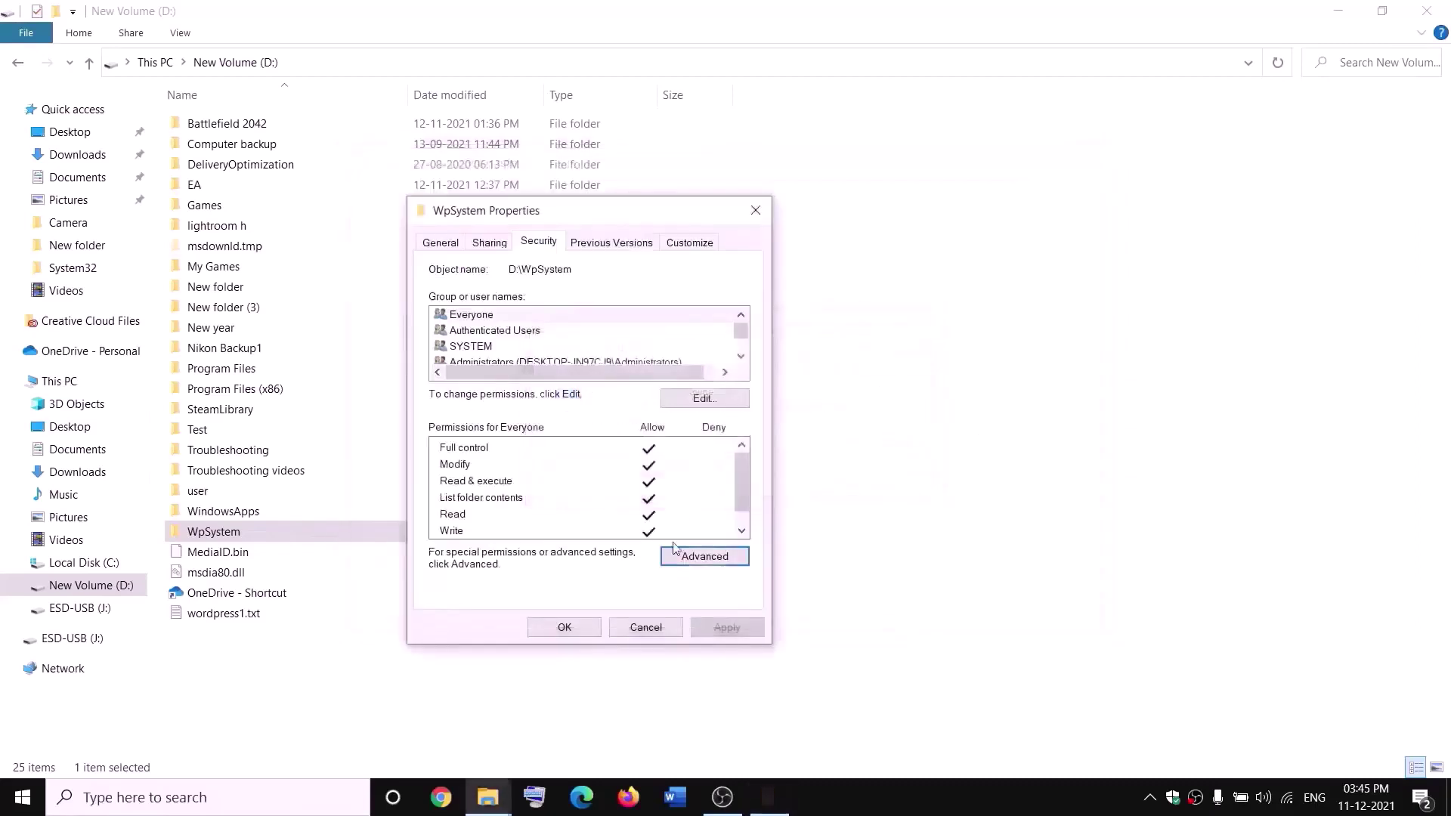
pyautogui.click(564, 627)
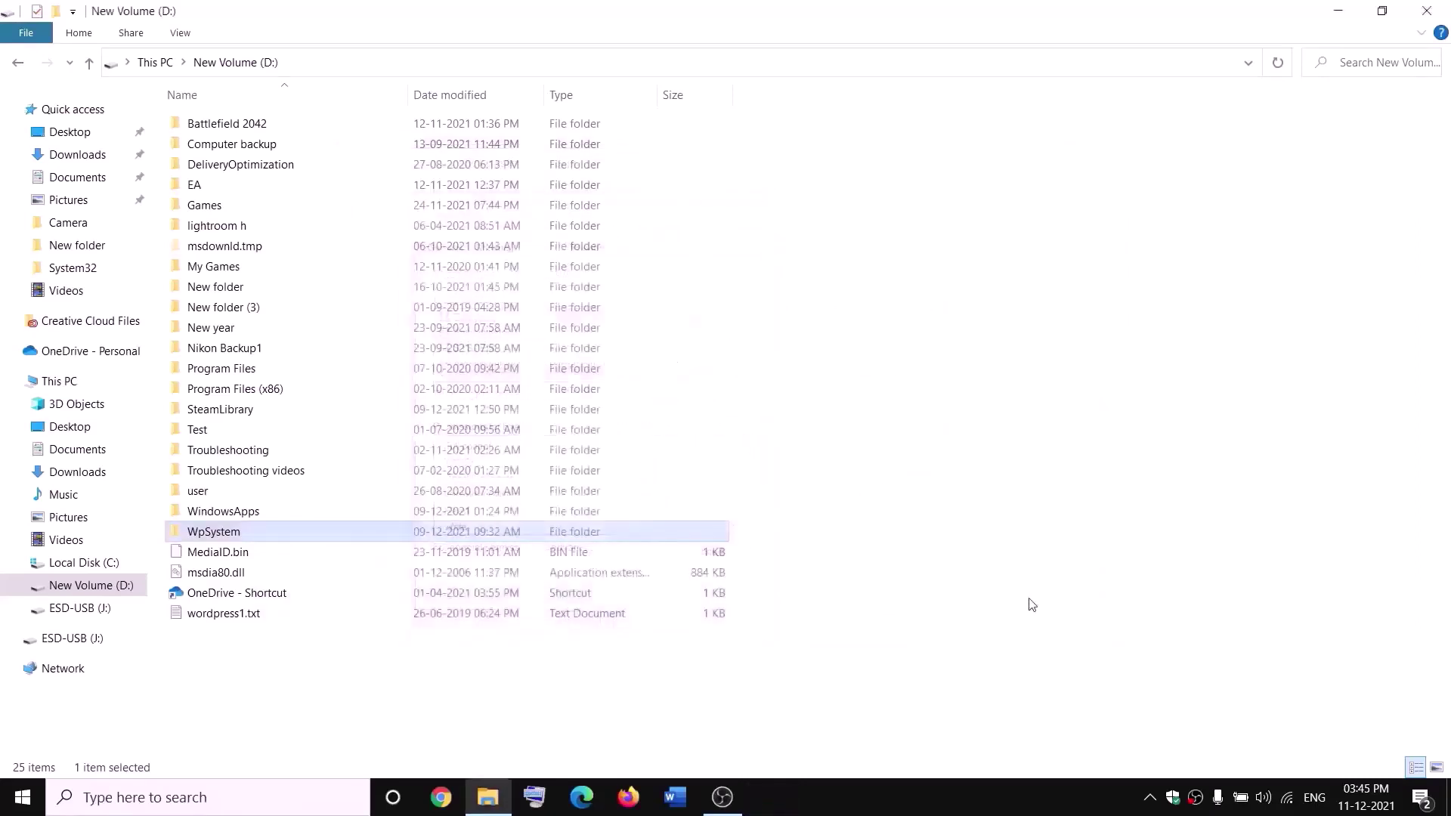
pyautogui.rightClick(218, 537)
pyautogui.click(87, 762)
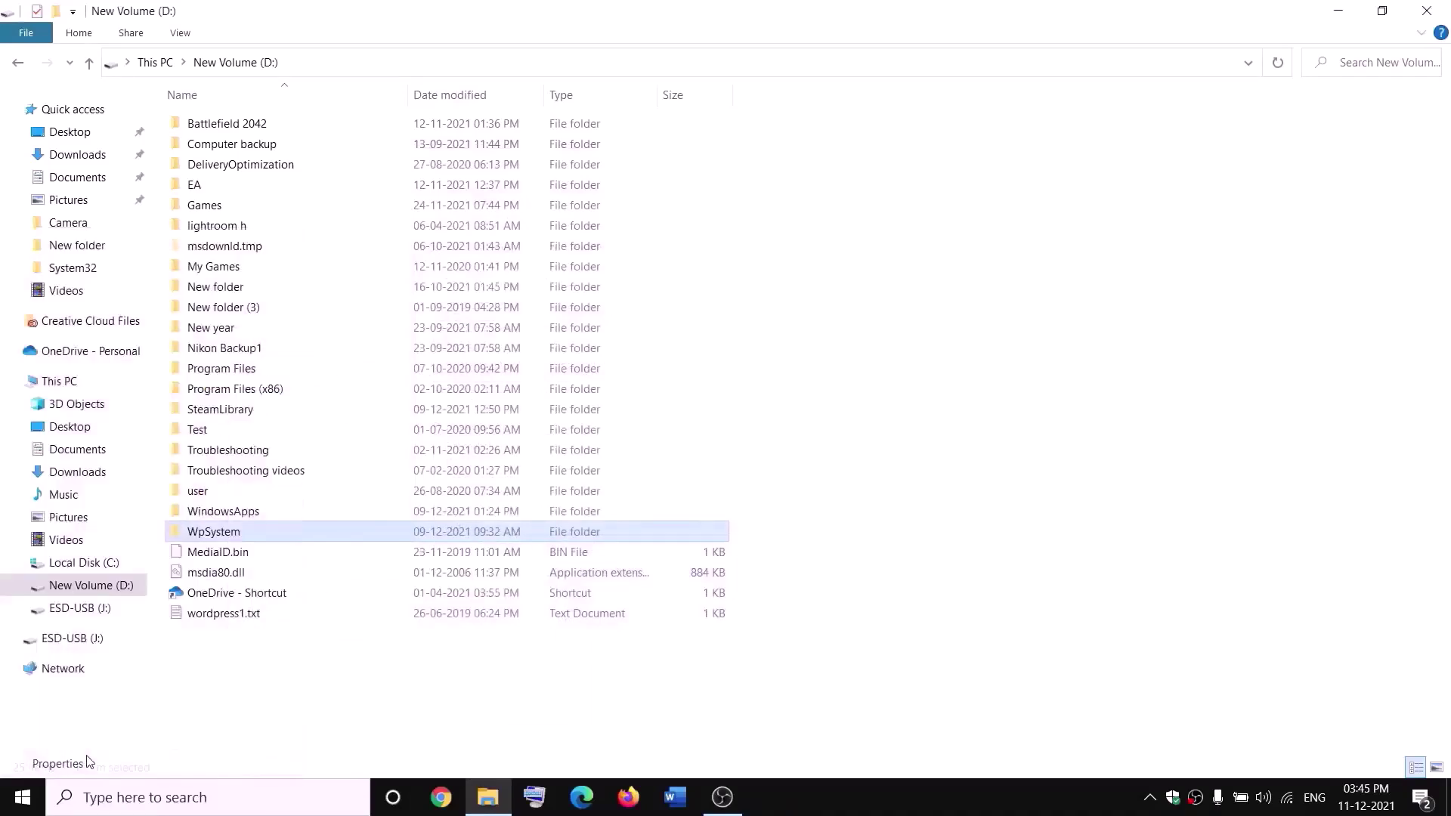
pyautogui.click(533, 276)
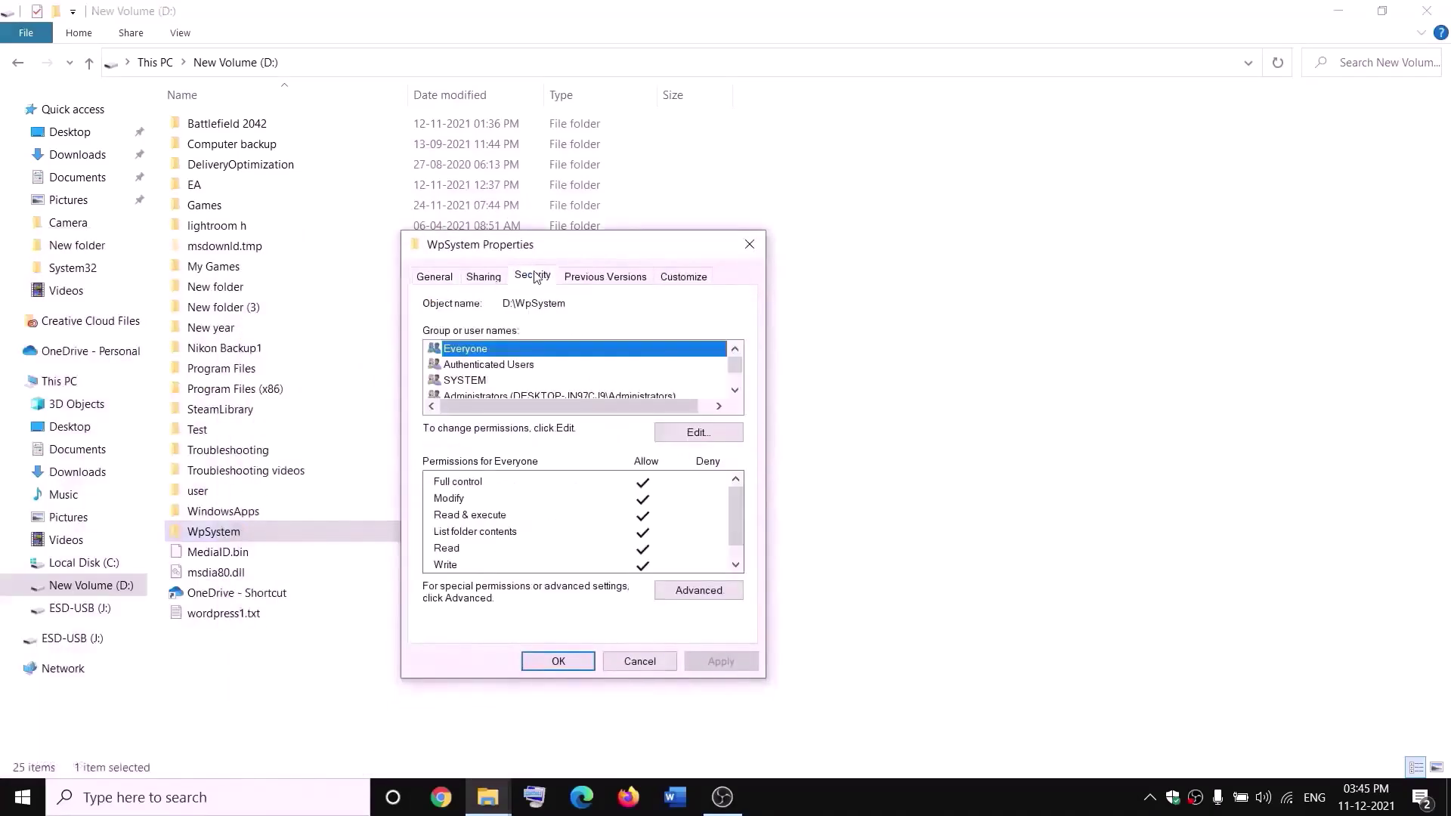
pyautogui.click(699, 590)
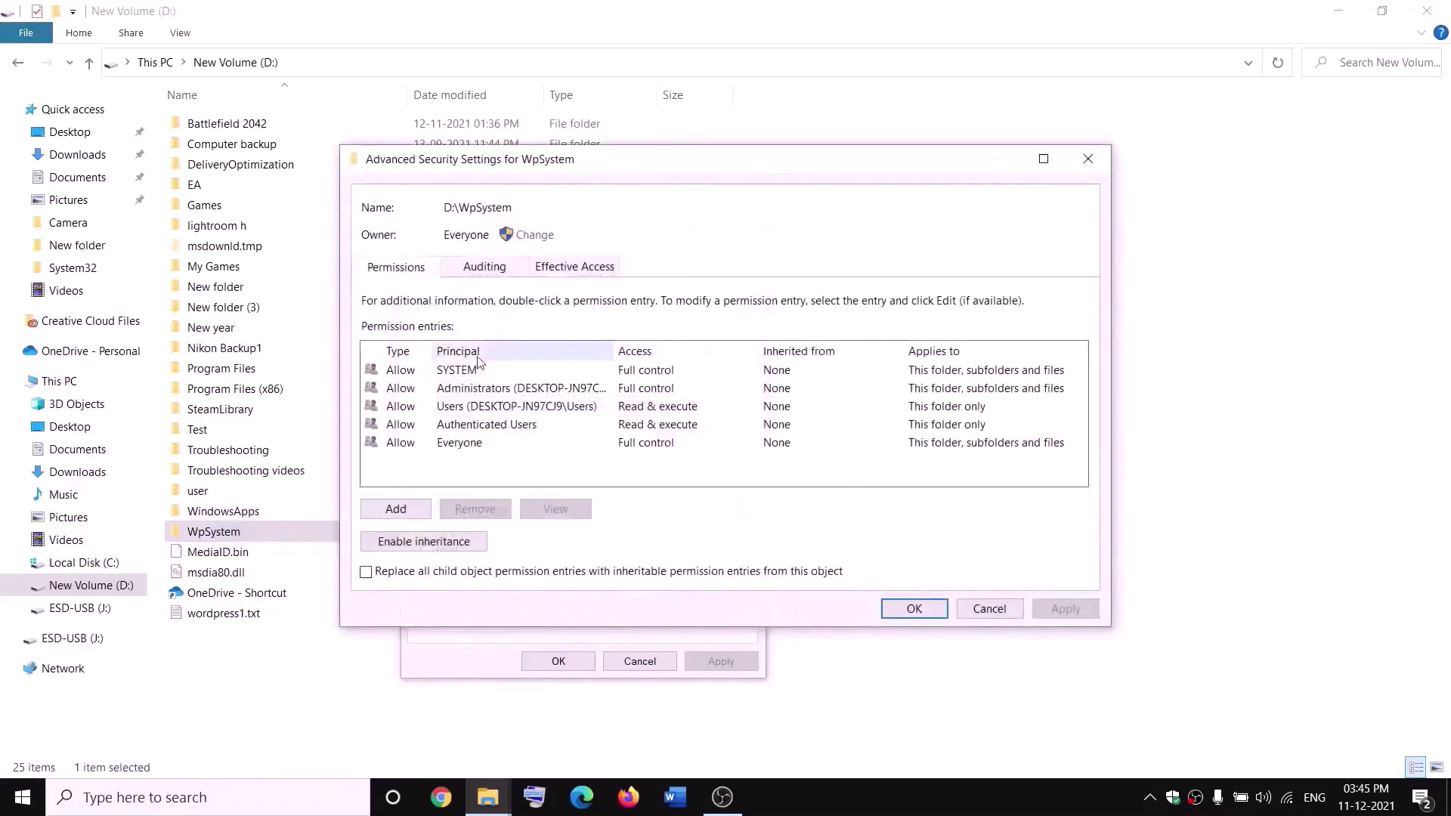
# - Add an Allow permission entry for everyone with full control on the WpSystem folder, checking the name, and confirm the security settings
pyautogui.click(396, 509)
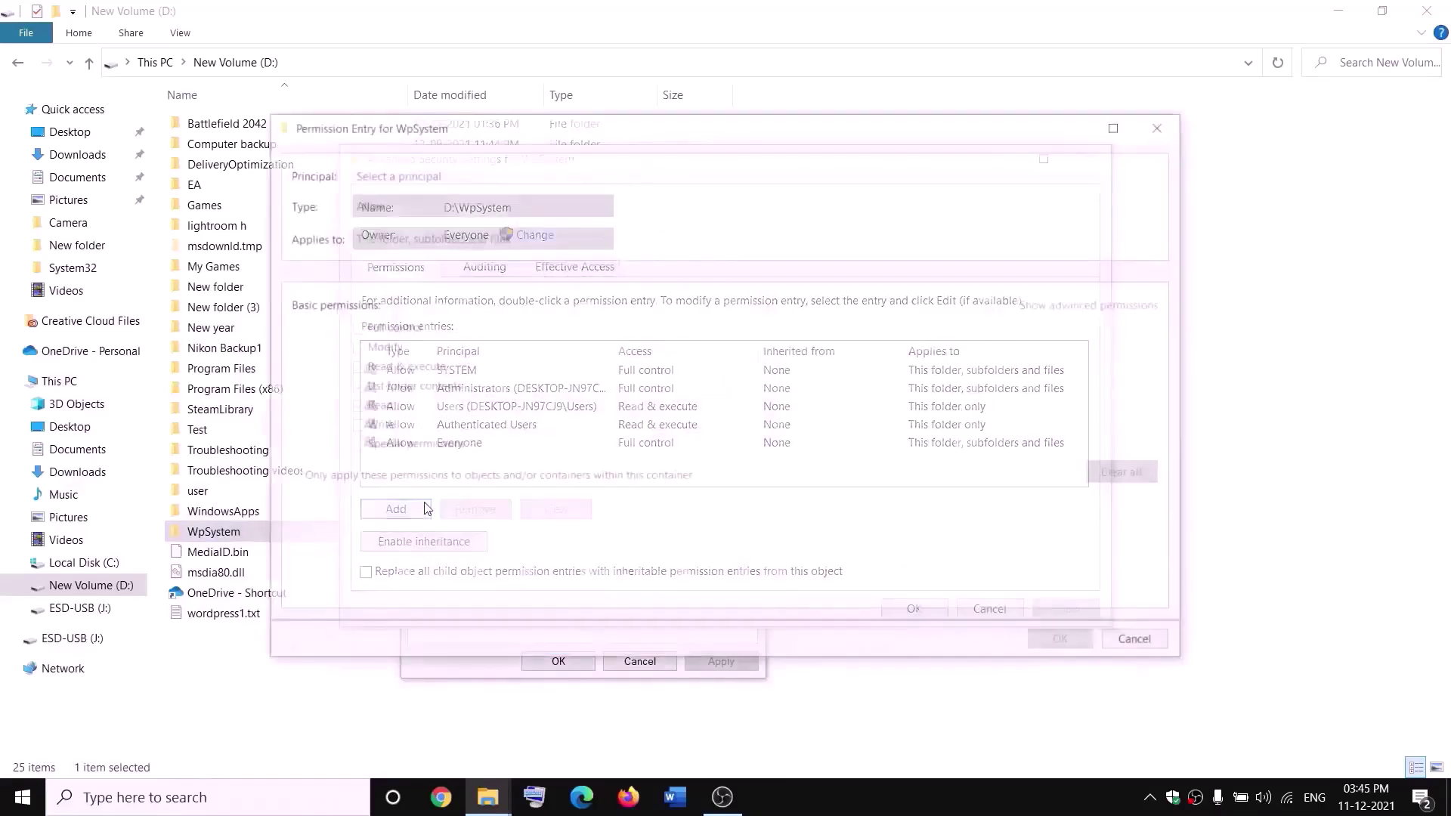
pyautogui.click(396, 174)
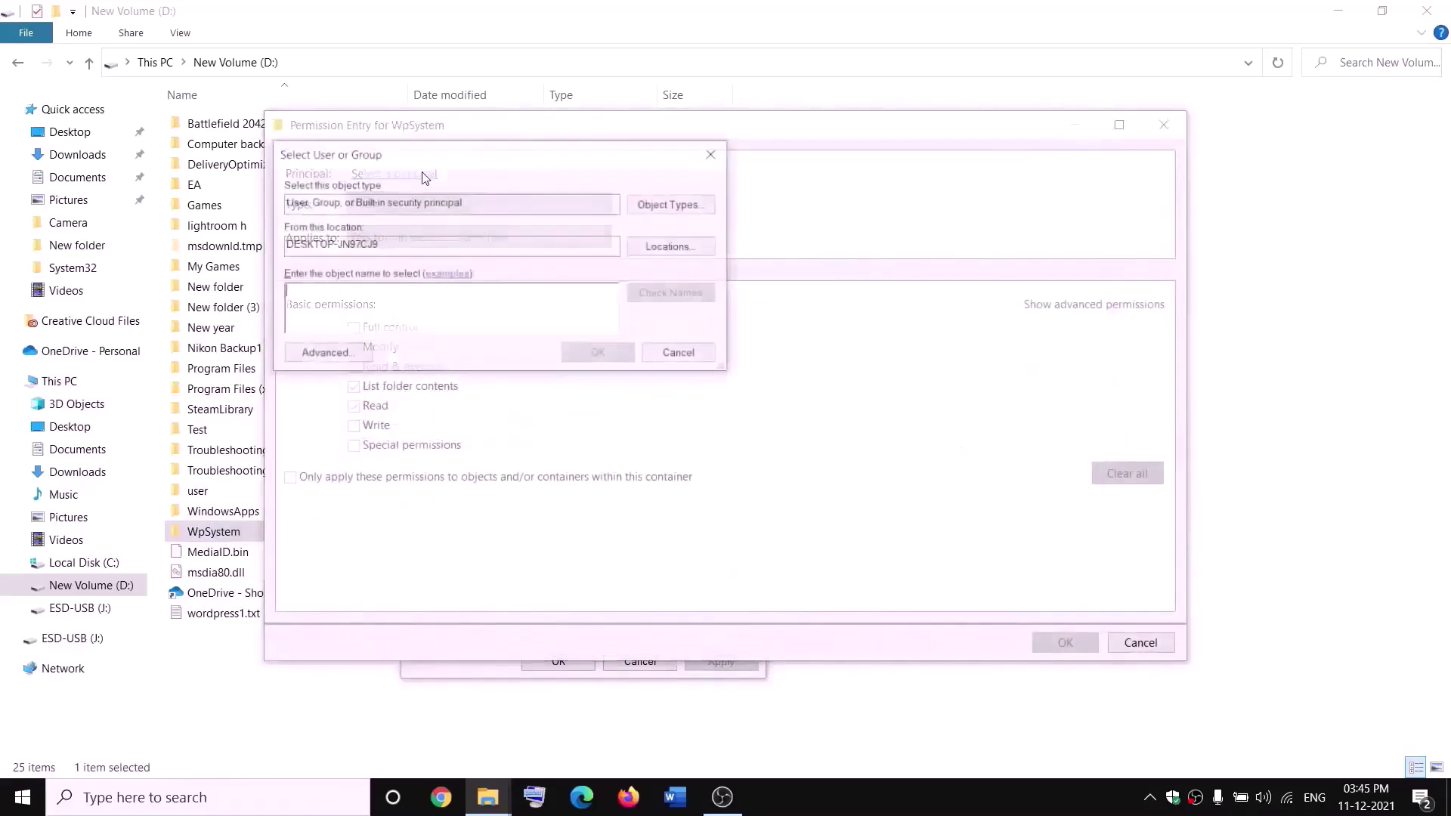
pyautogui.write('everyone')
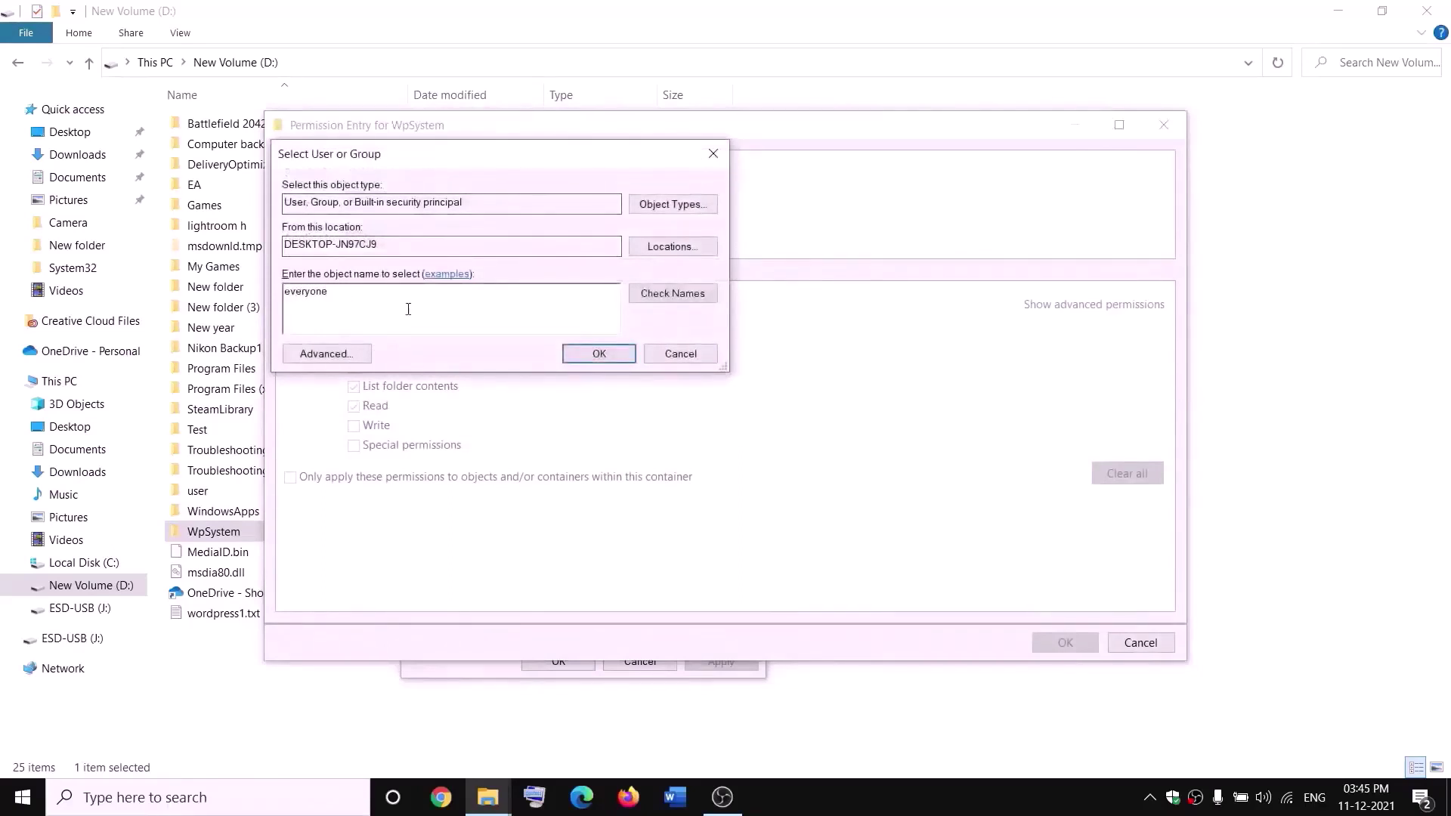
pyautogui.click(639, 295)
pyautogui.click(605, 354)
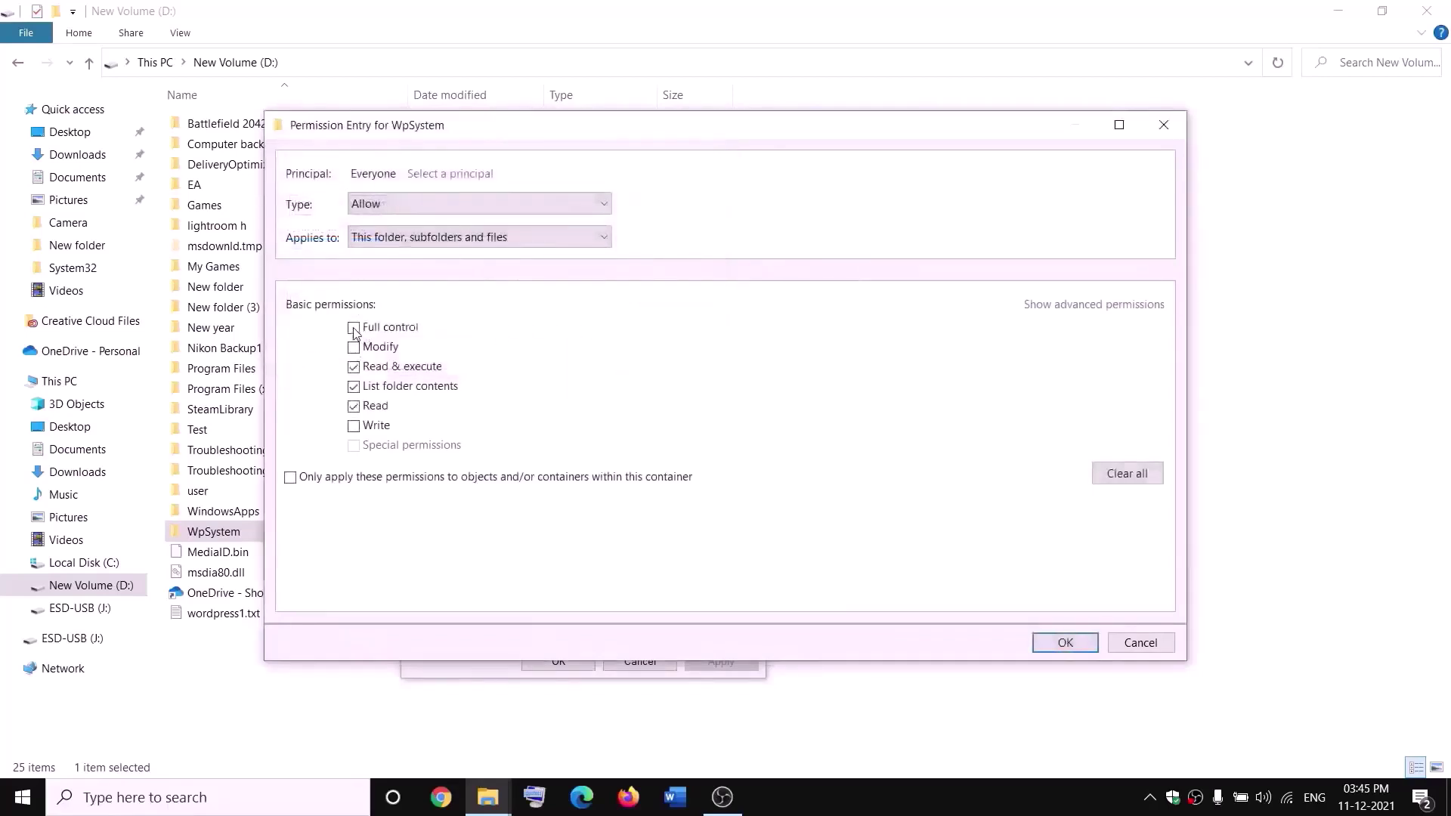
pyautogui.click(1065, 643)
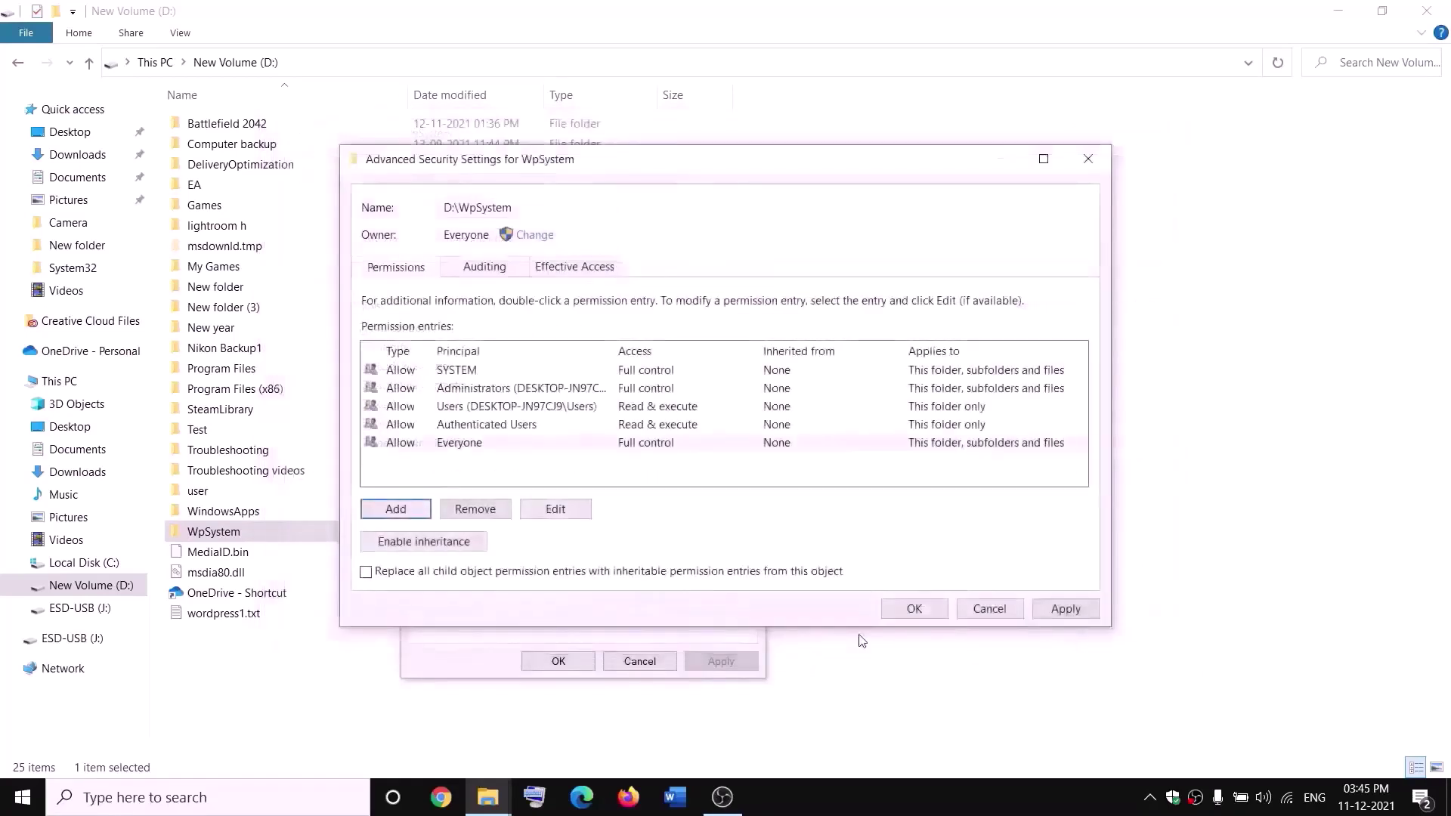
pyautogui.click(915, 609)
pyautogui.click(577, 662)
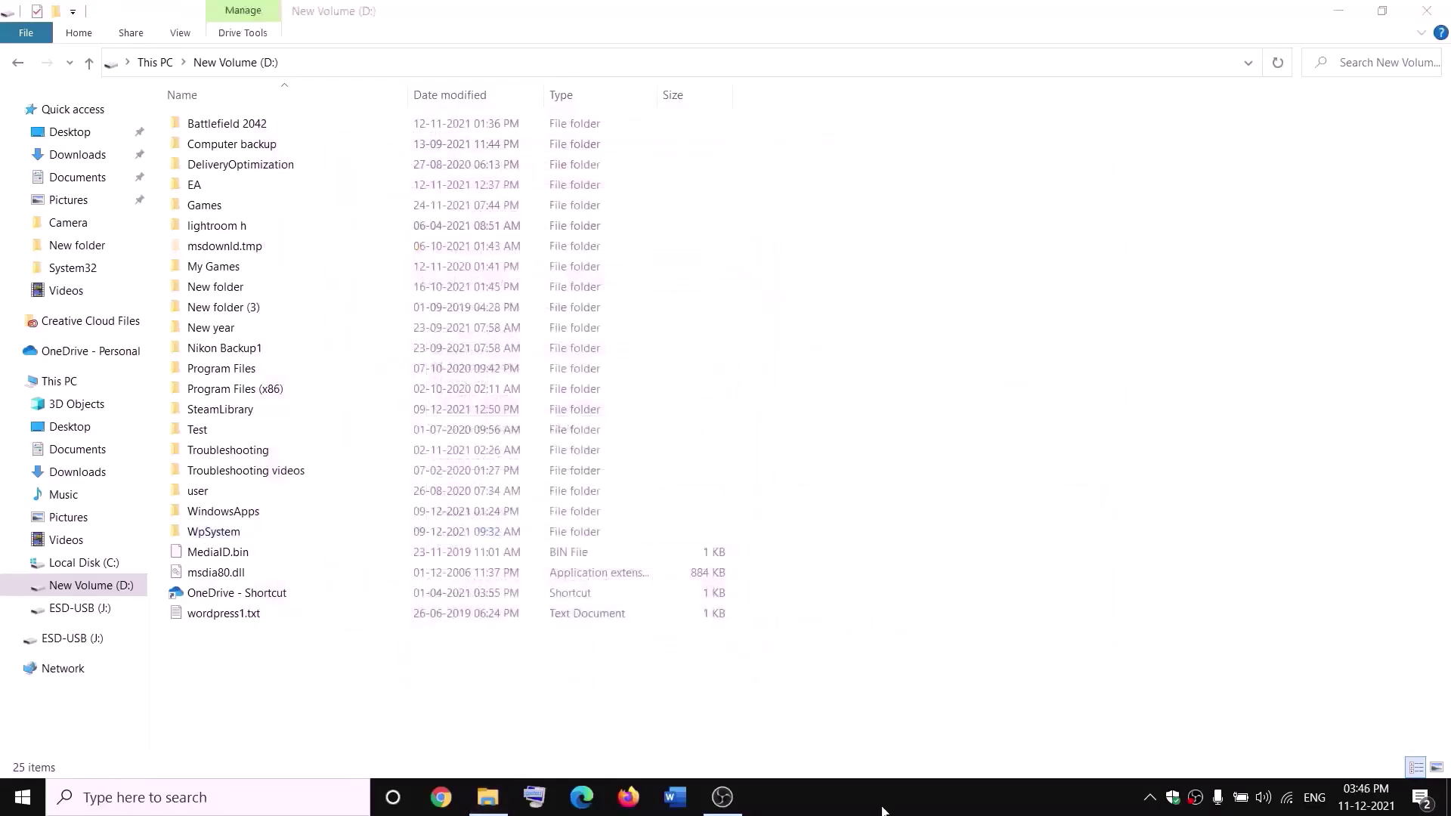
# - Rename the WpSystem folder on New Volume (D:) as WpSystem.old
pyautogui.rightClick(241, 538)
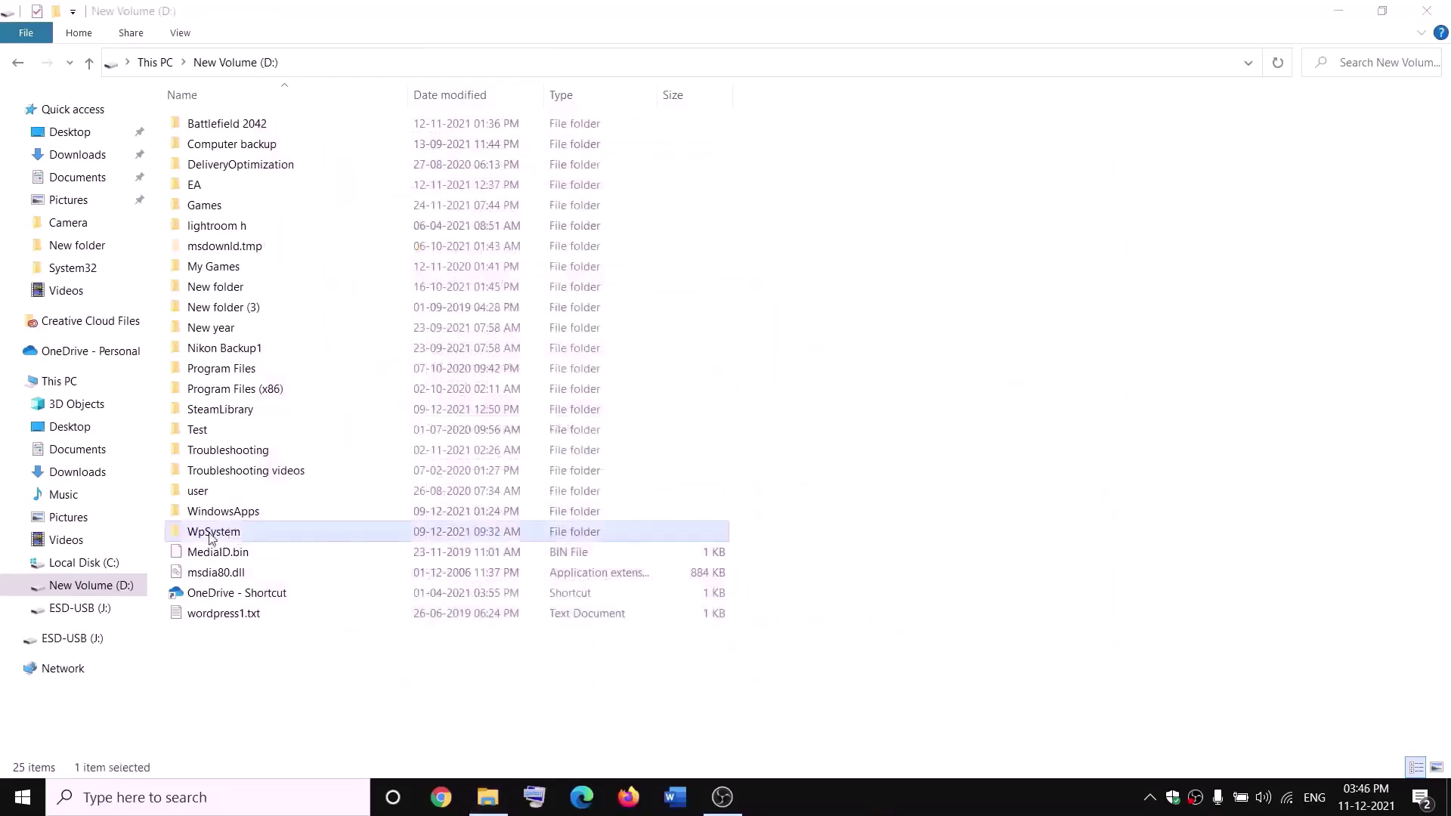
pyautogui.click(61, 744)
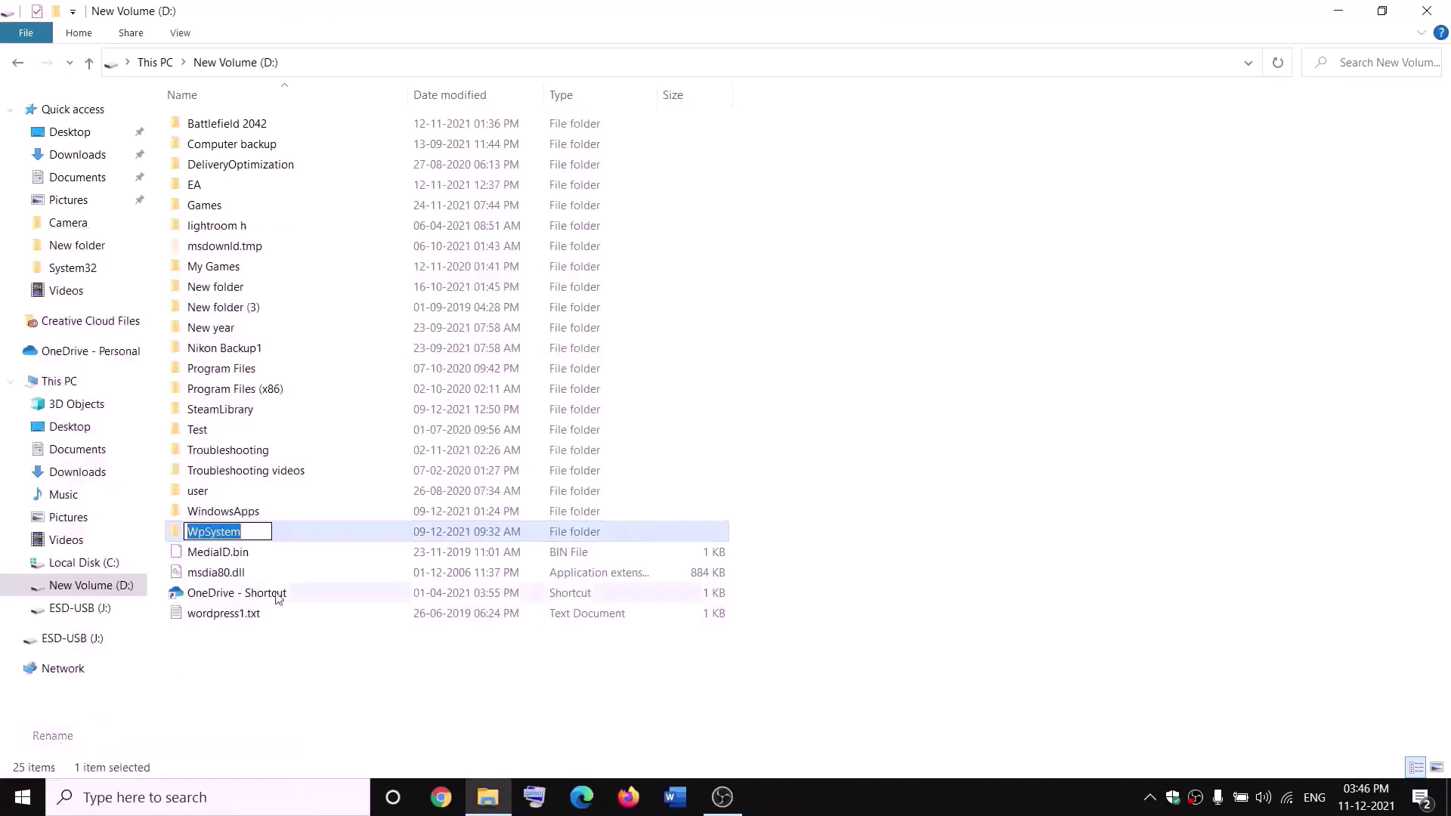
pyautogui.press('End')
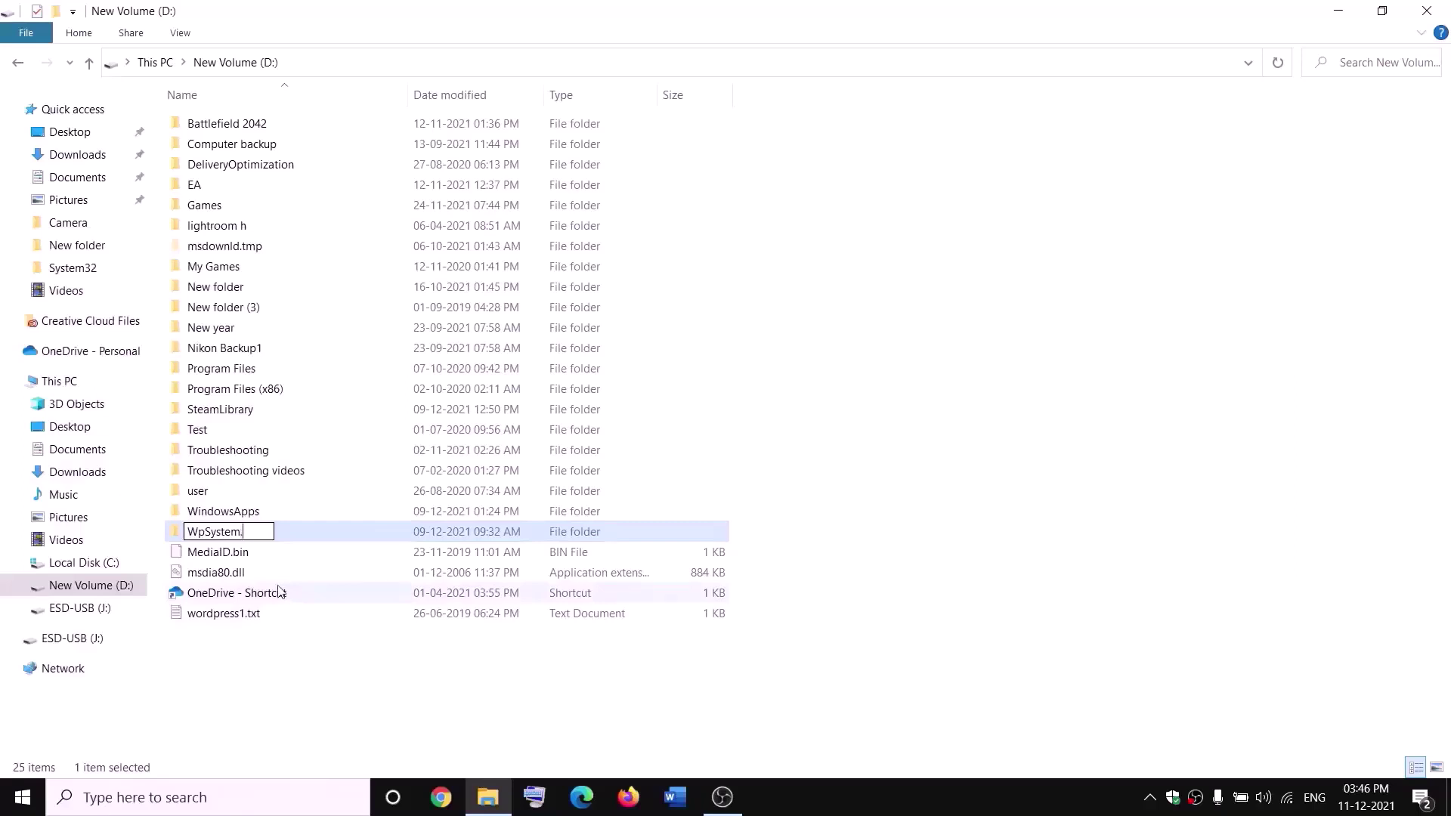
pyautogui.write('.old')
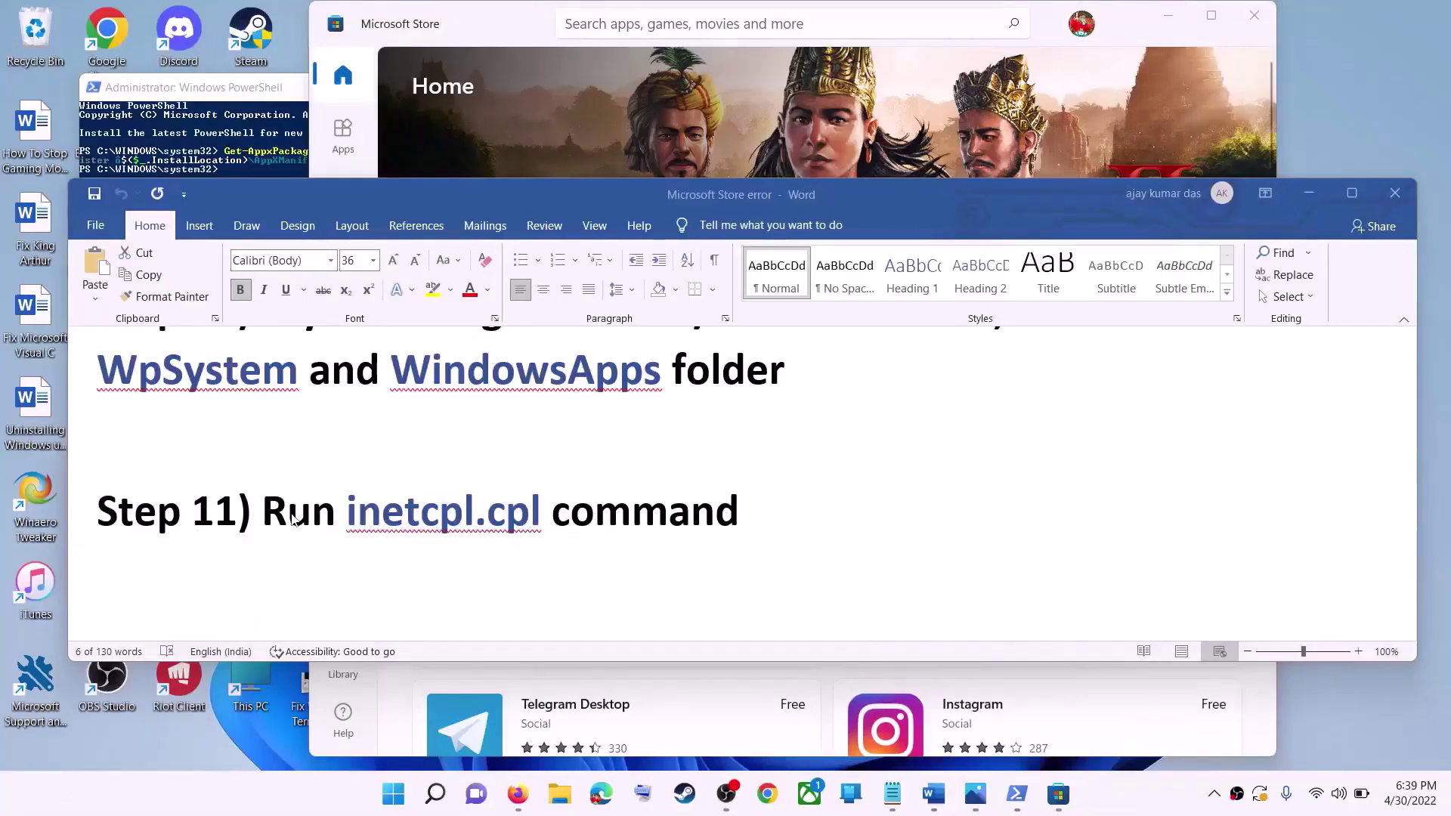
# - Highlight step 11 in the Word instructions and open the inetcpl.cpl control panel item from a Windows search
pyautogui.moveTo(295, 518); pyautogui.dragTo(667, 520)
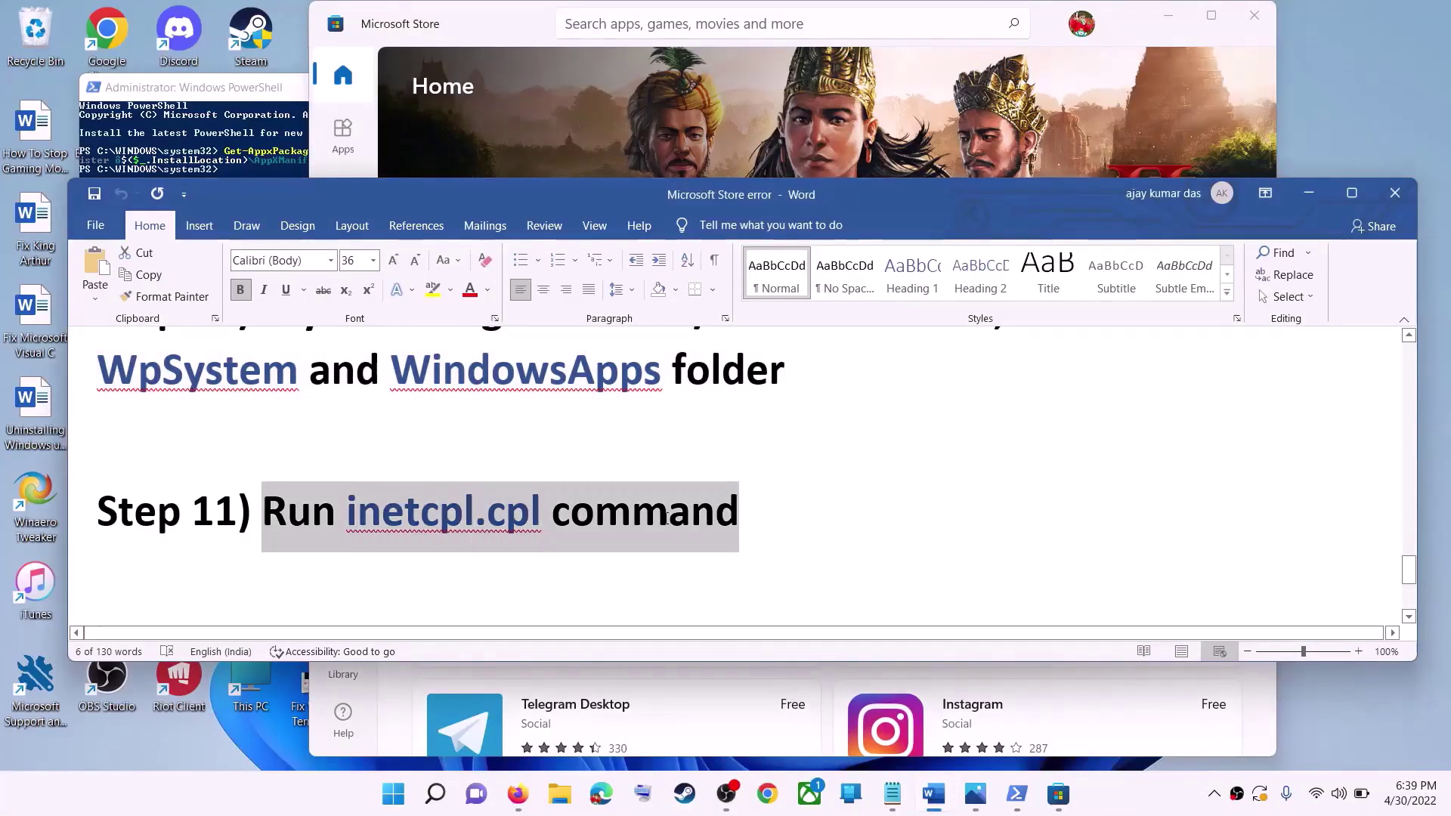
pyautogui.click(393, 794)
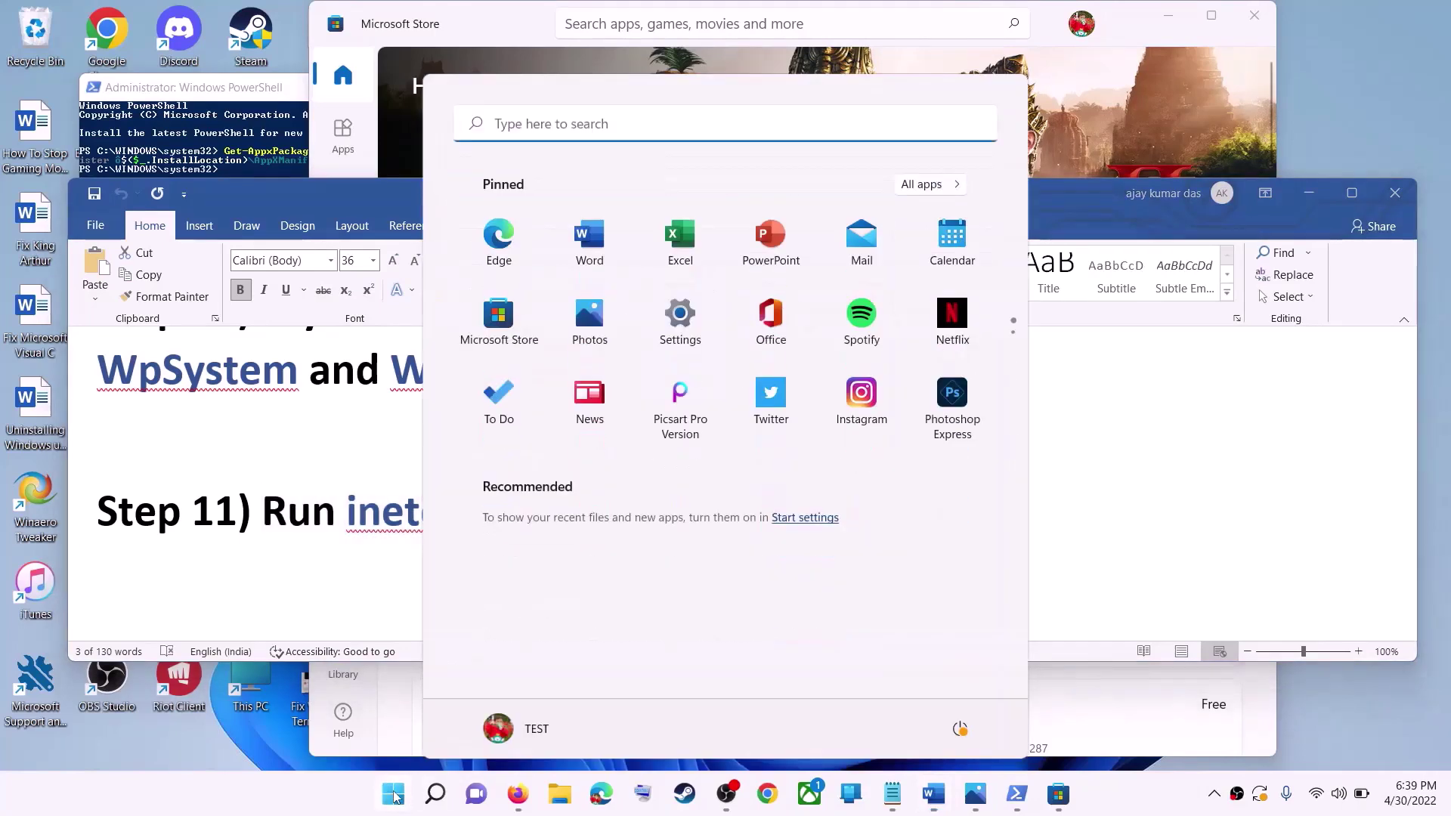
pyautogui.write('inetc')
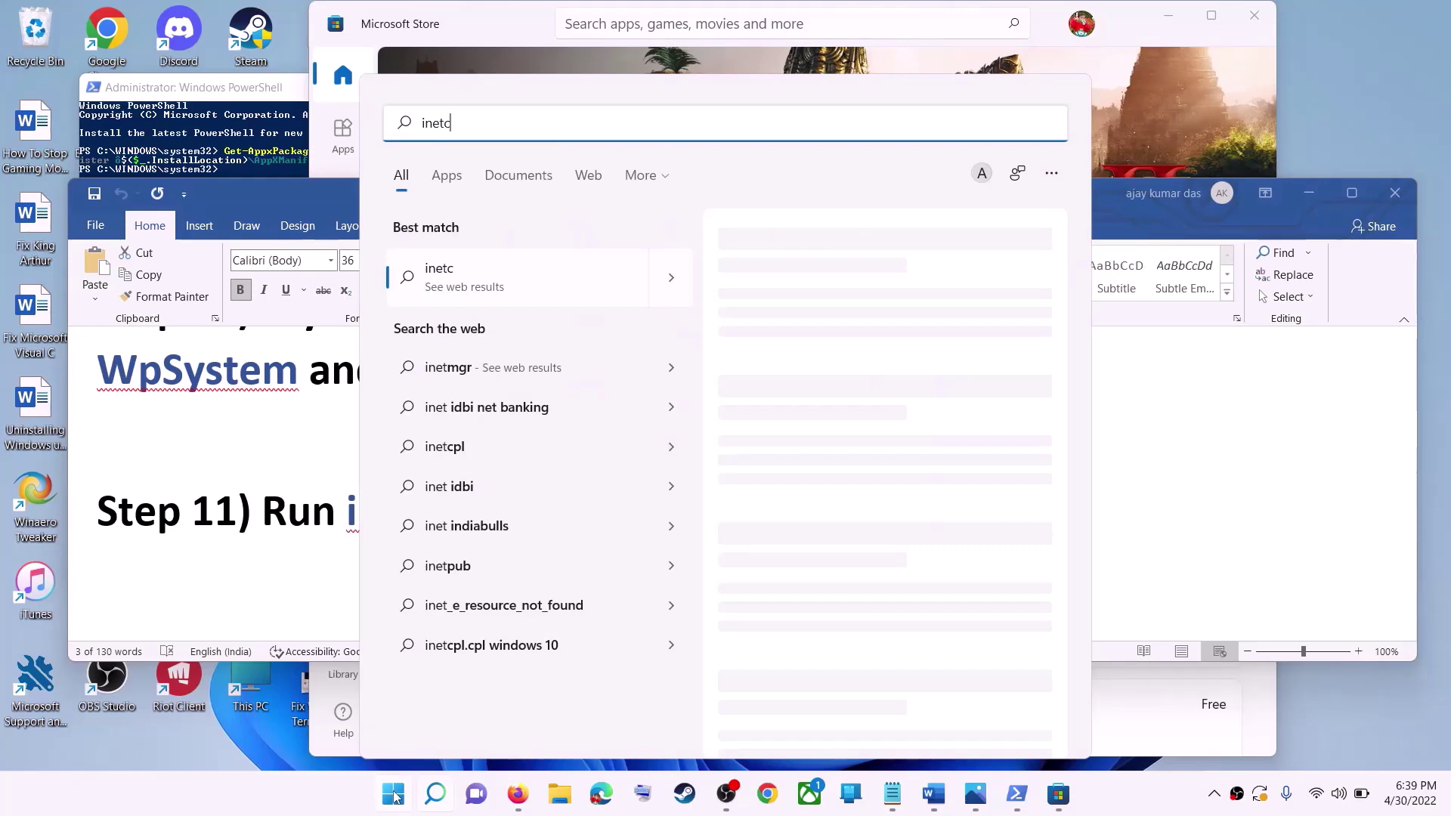
pyautogui.write('pl.cpl')
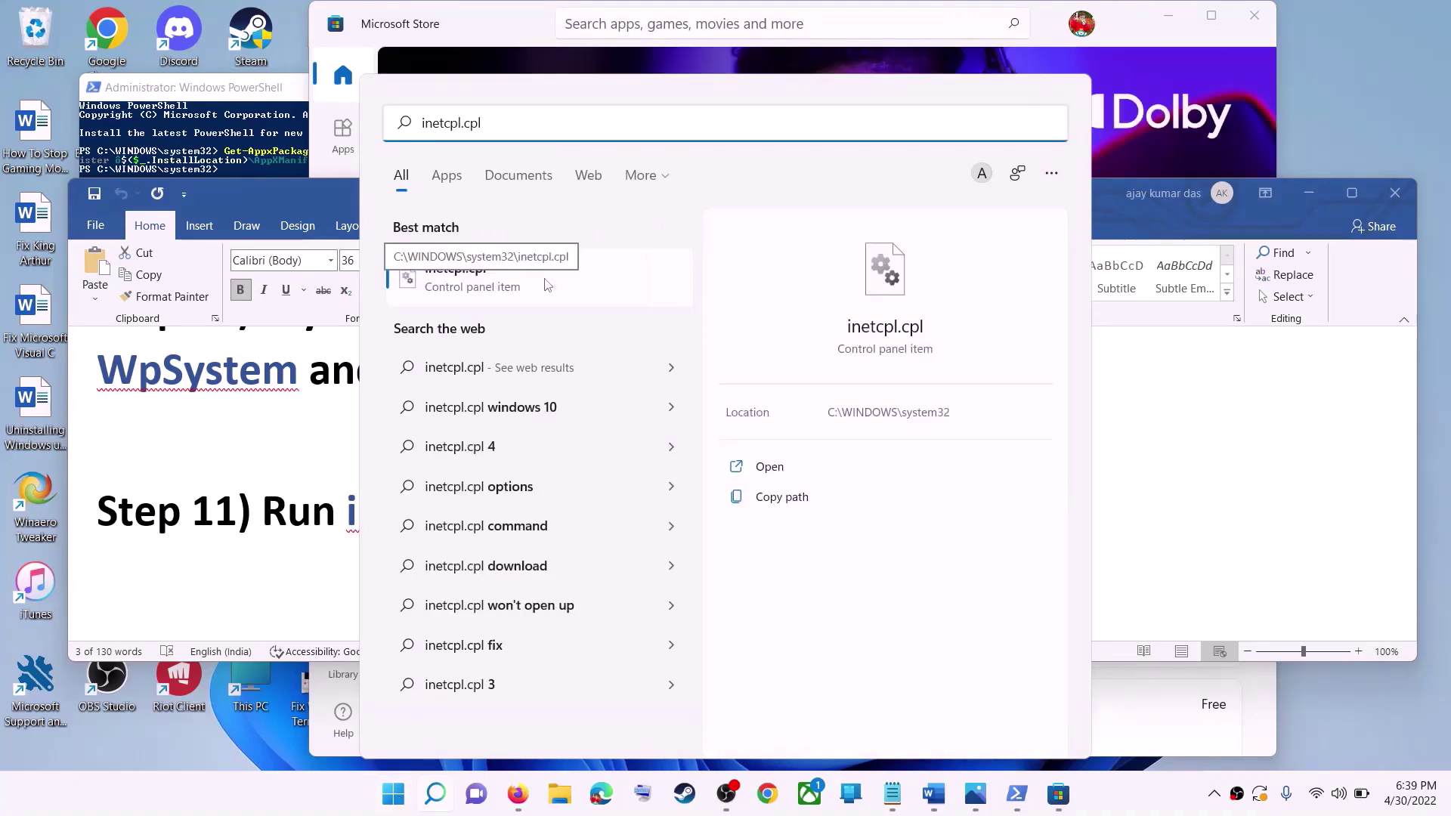
pyautogui.click(548, 284)
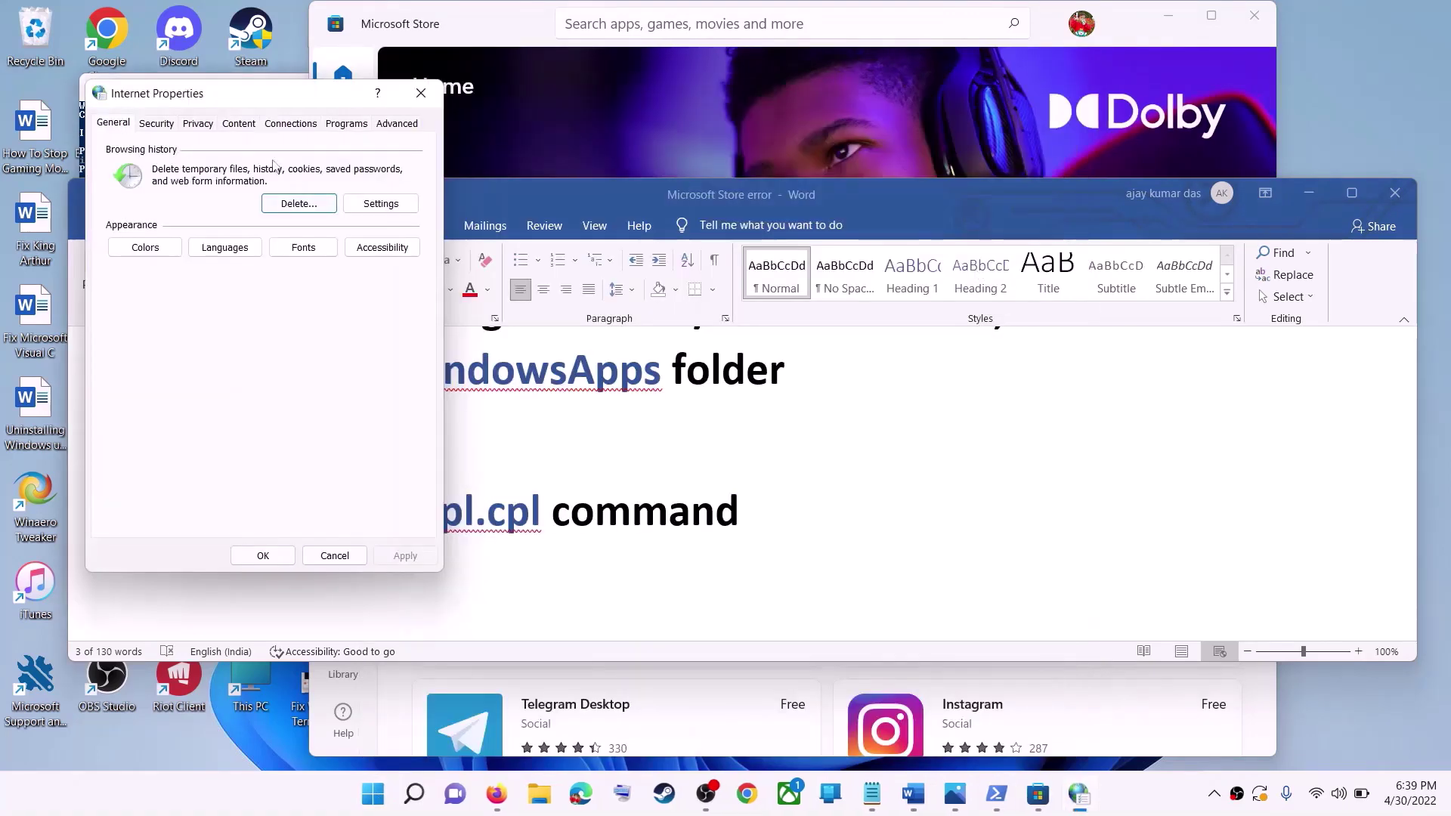
# - Check the Use TLS options in the advanced settings of Internet Properties and confirm the dialog
pyautogui.moveTo(257, 99); pyautogui.dragTo(671, 156)
pyautogui.click(802, 189)
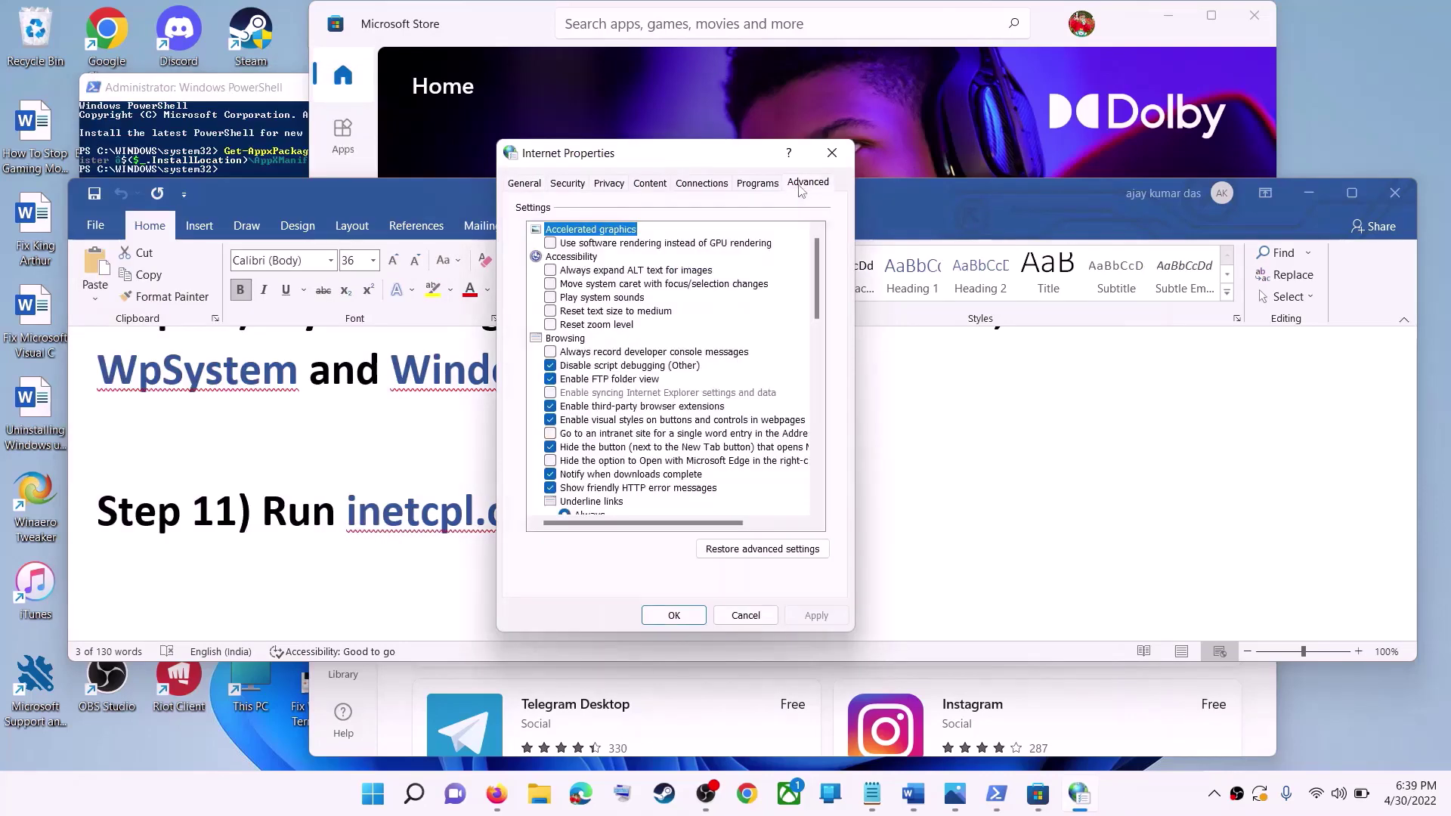
pyautogui.scroll(-15, 802, 274)
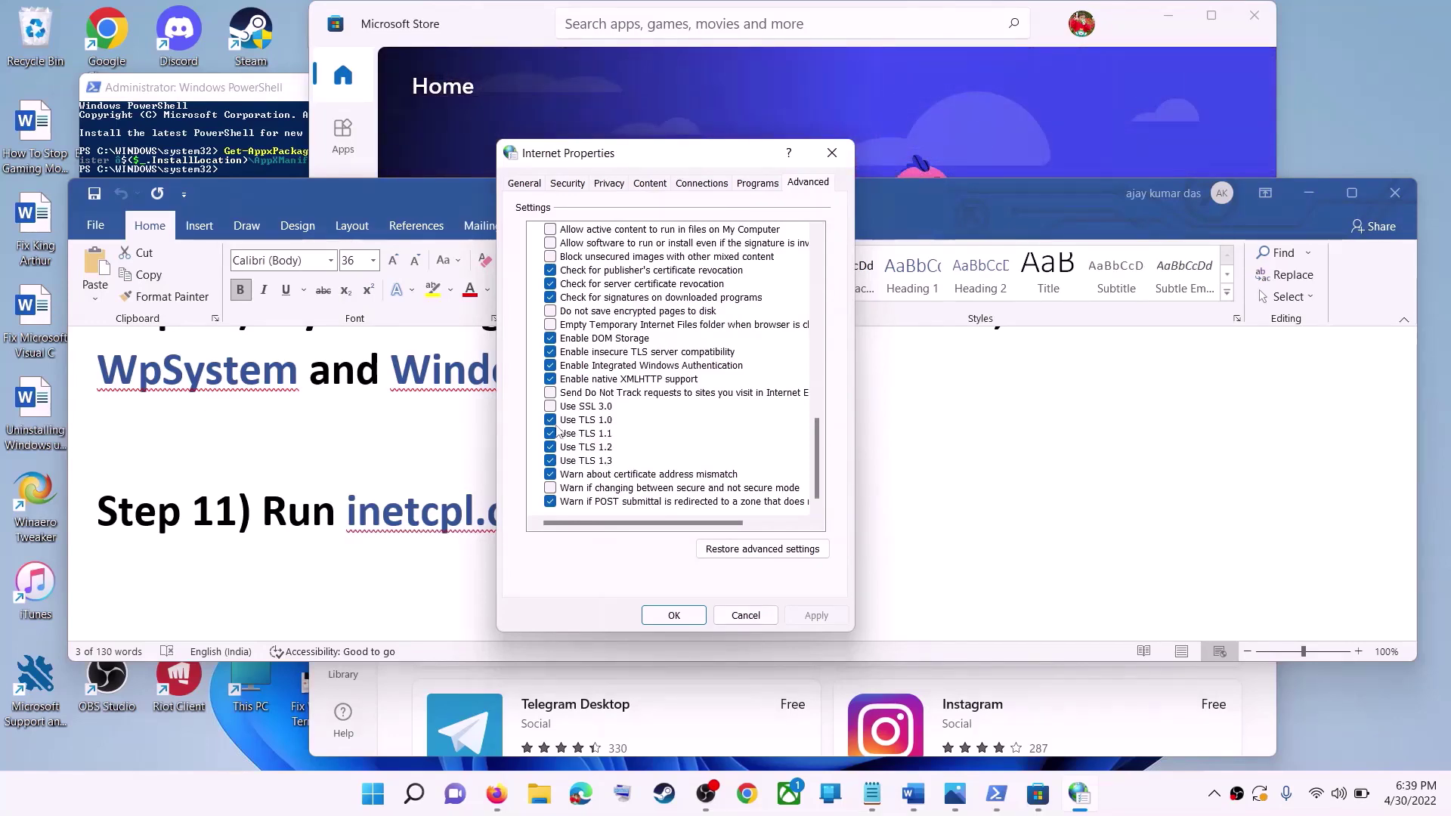
pyautogui.click(689, 615)
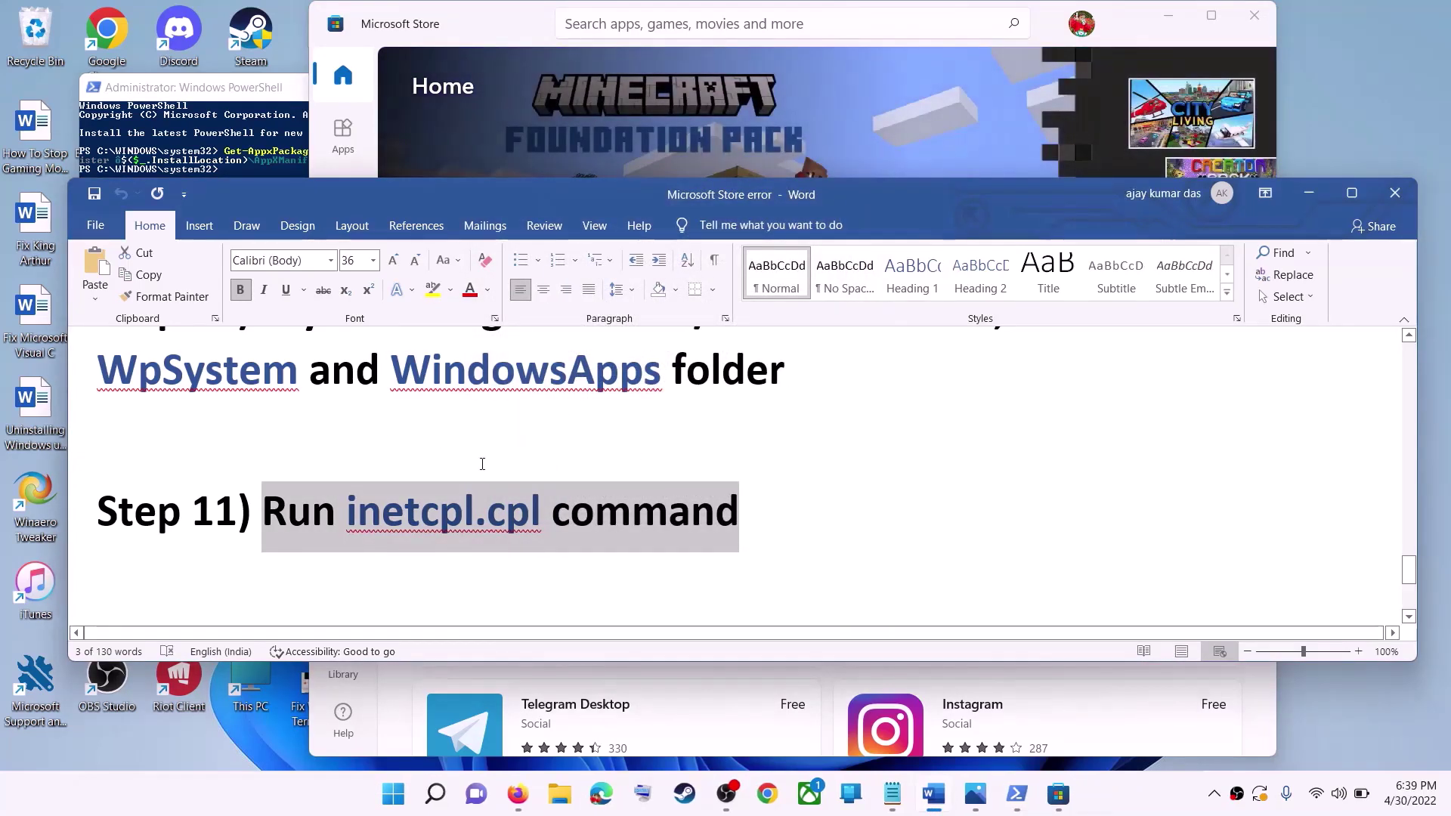
# - Read step 12 about updating Windows with the media creation tool and highlight its Windows 10 and Windows 11 download links
pyautogui.click(490, 477)
pyautogui.scroll(-3, 490, 478)
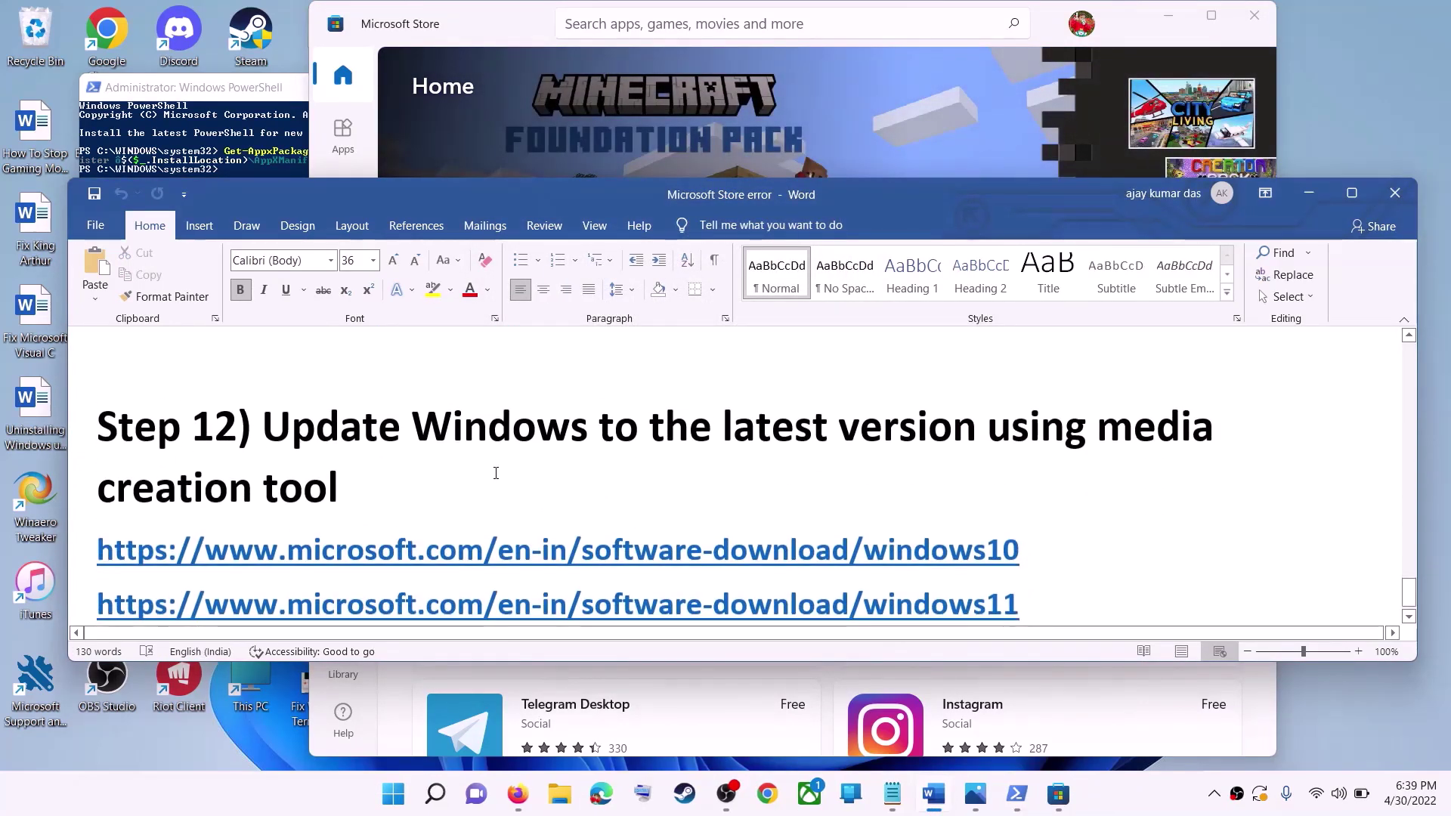
pyautogui.moveTo(276, 428); pyautogui.dragTo(1002, 474)
pyautogui.click(418, 488)
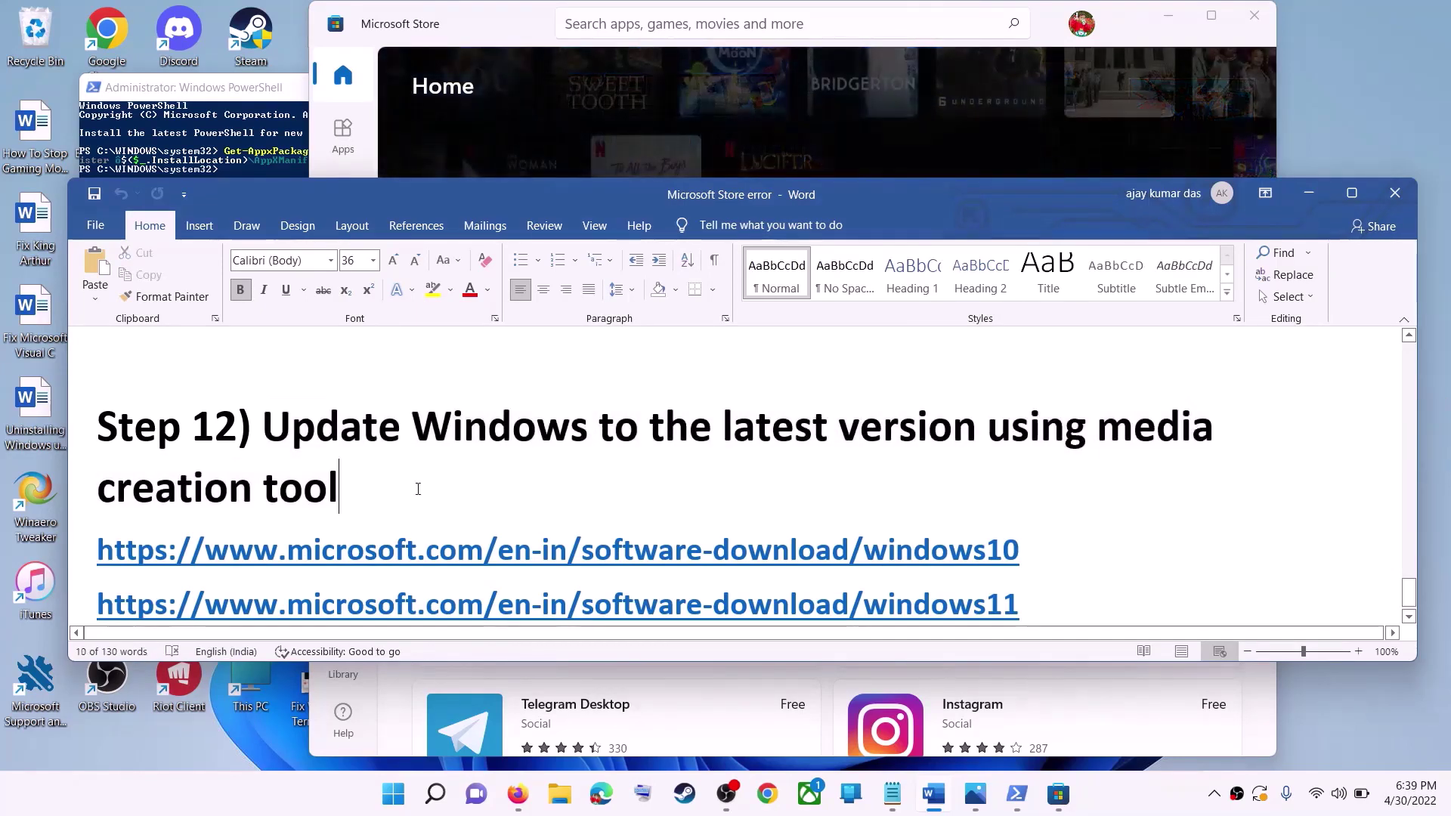
pyautogui.scroll(-1, 423, 489)
pyautogui.tripleClick(1011, 521)
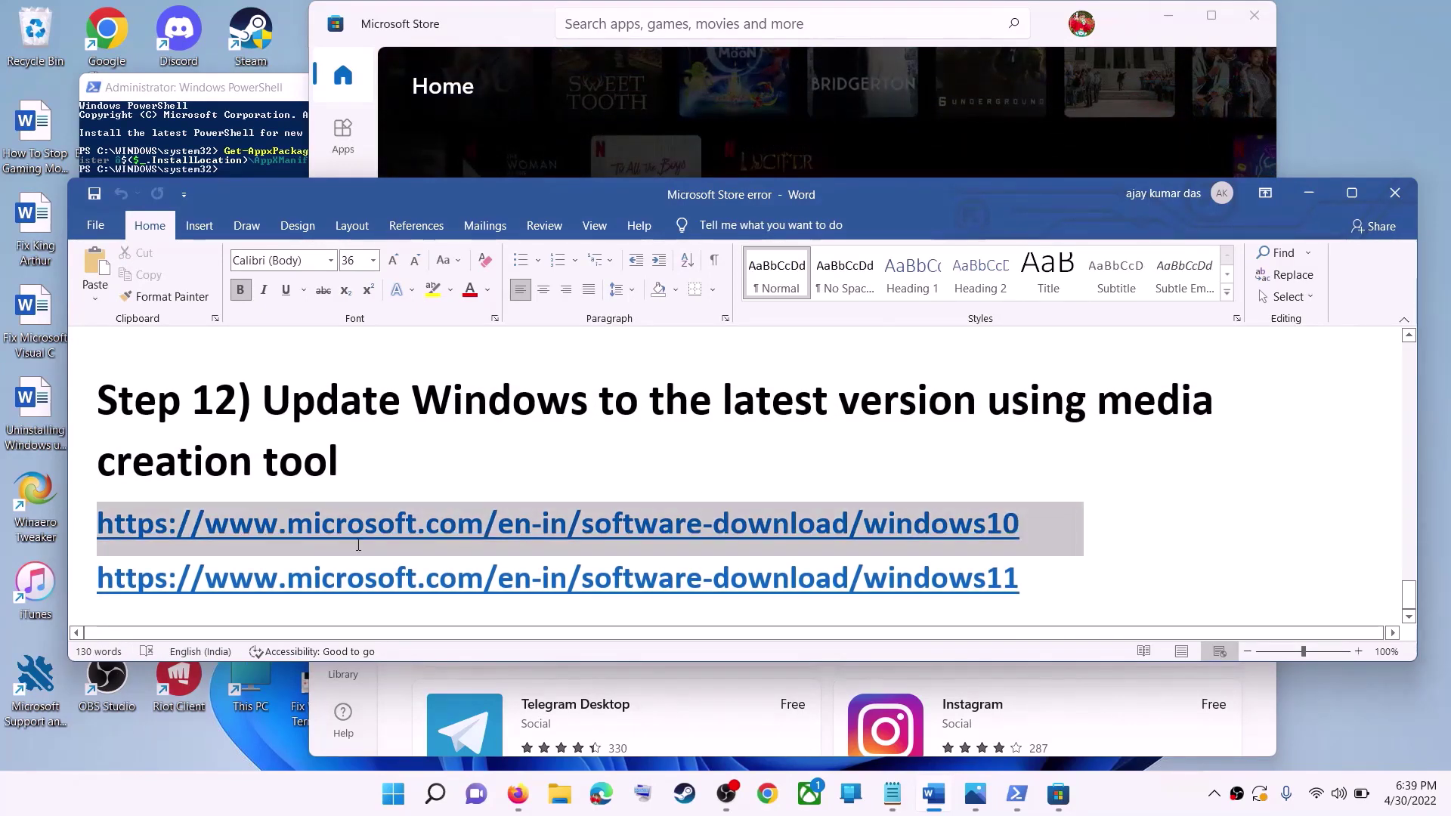
pyautogui.tripleClick(1053, 583)
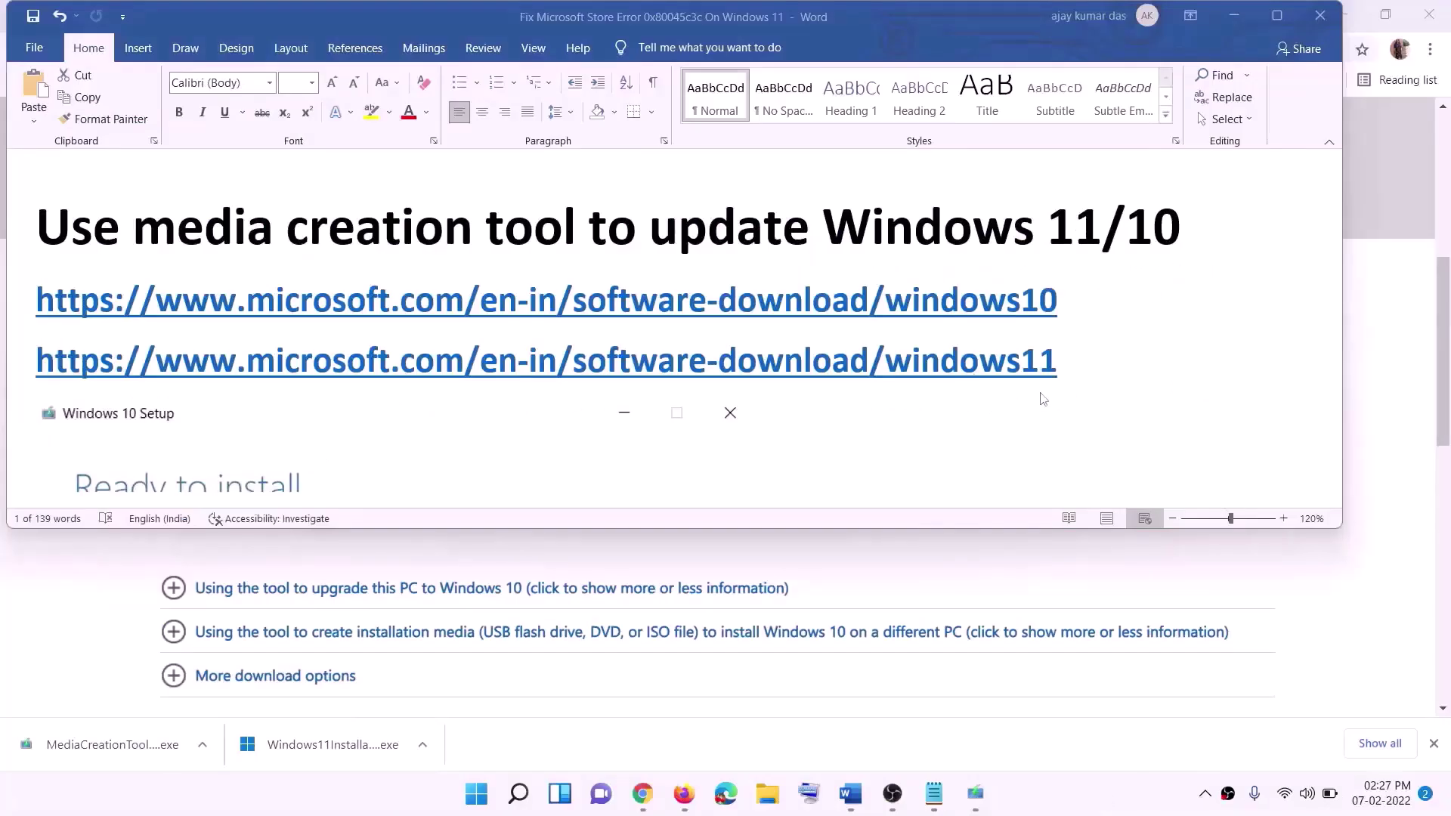
# - Highlight both download links under "Use media creation tool to update Windows 11/10" and minimize the document to reveal the browser
pyautogui.click(1070, 301)
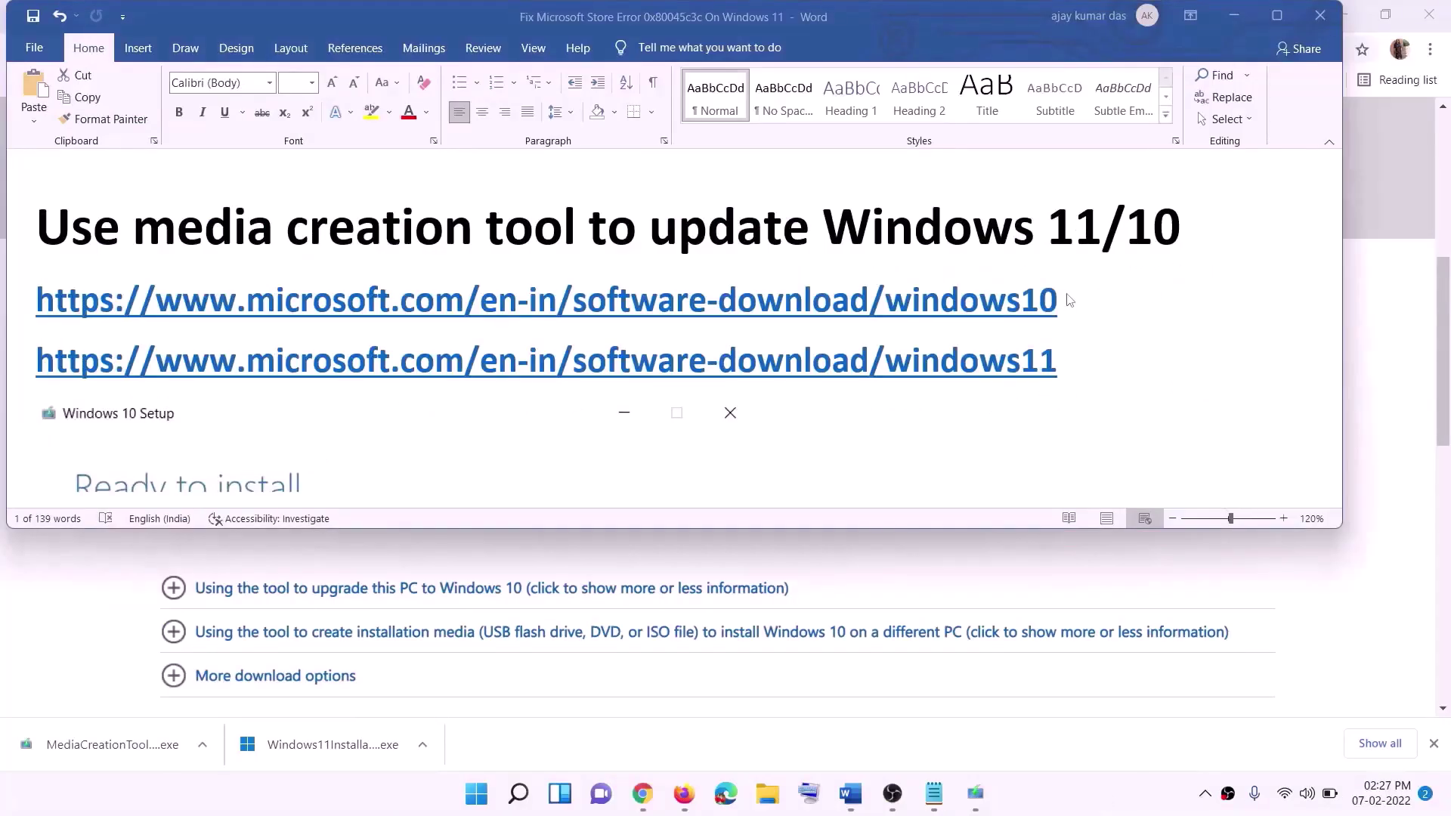
pyautogui.tripleClick(1071, 301)
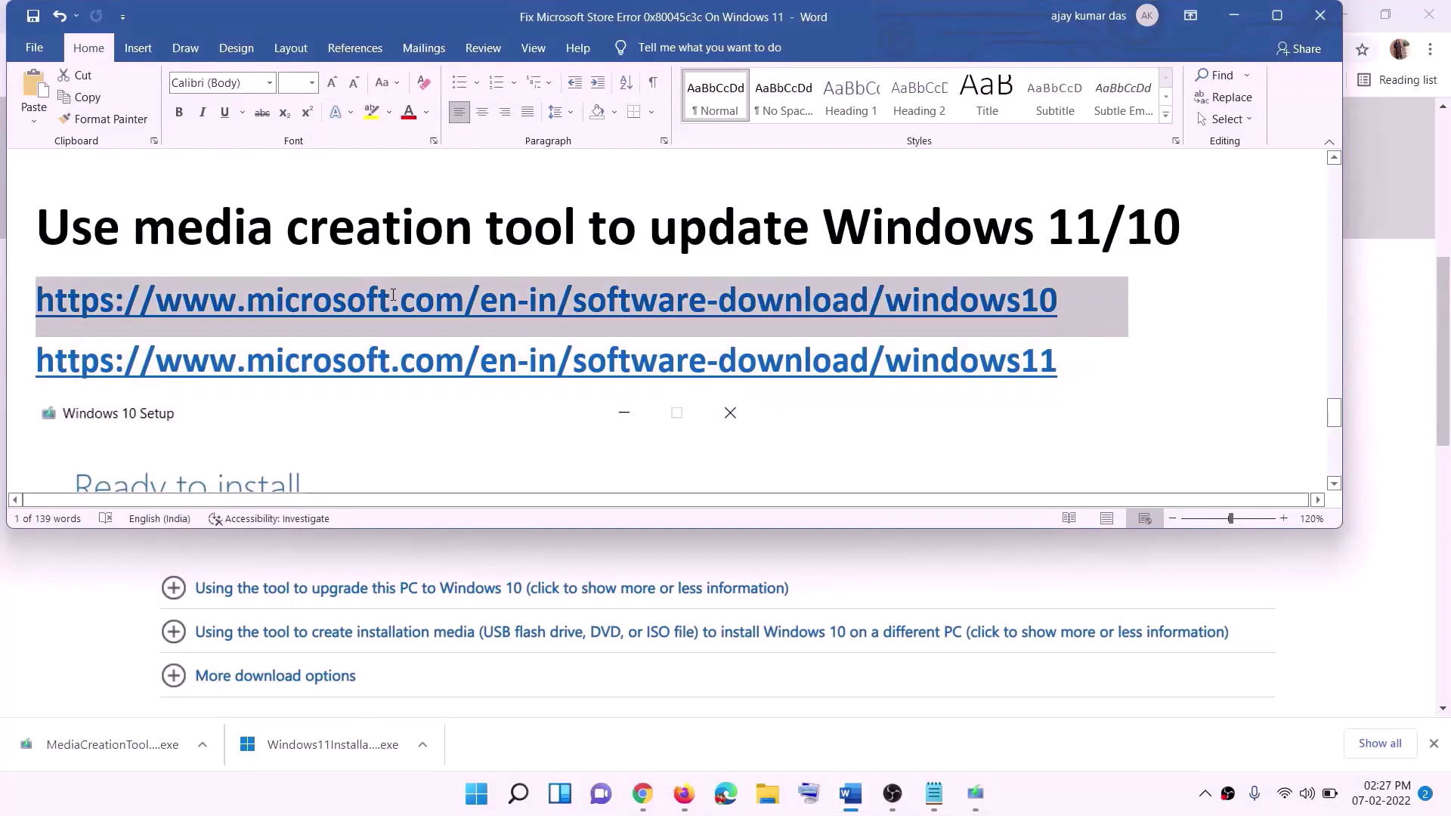
pyautogui.tripleClick(1080, 364)
pyautogui.click(1233, 15)
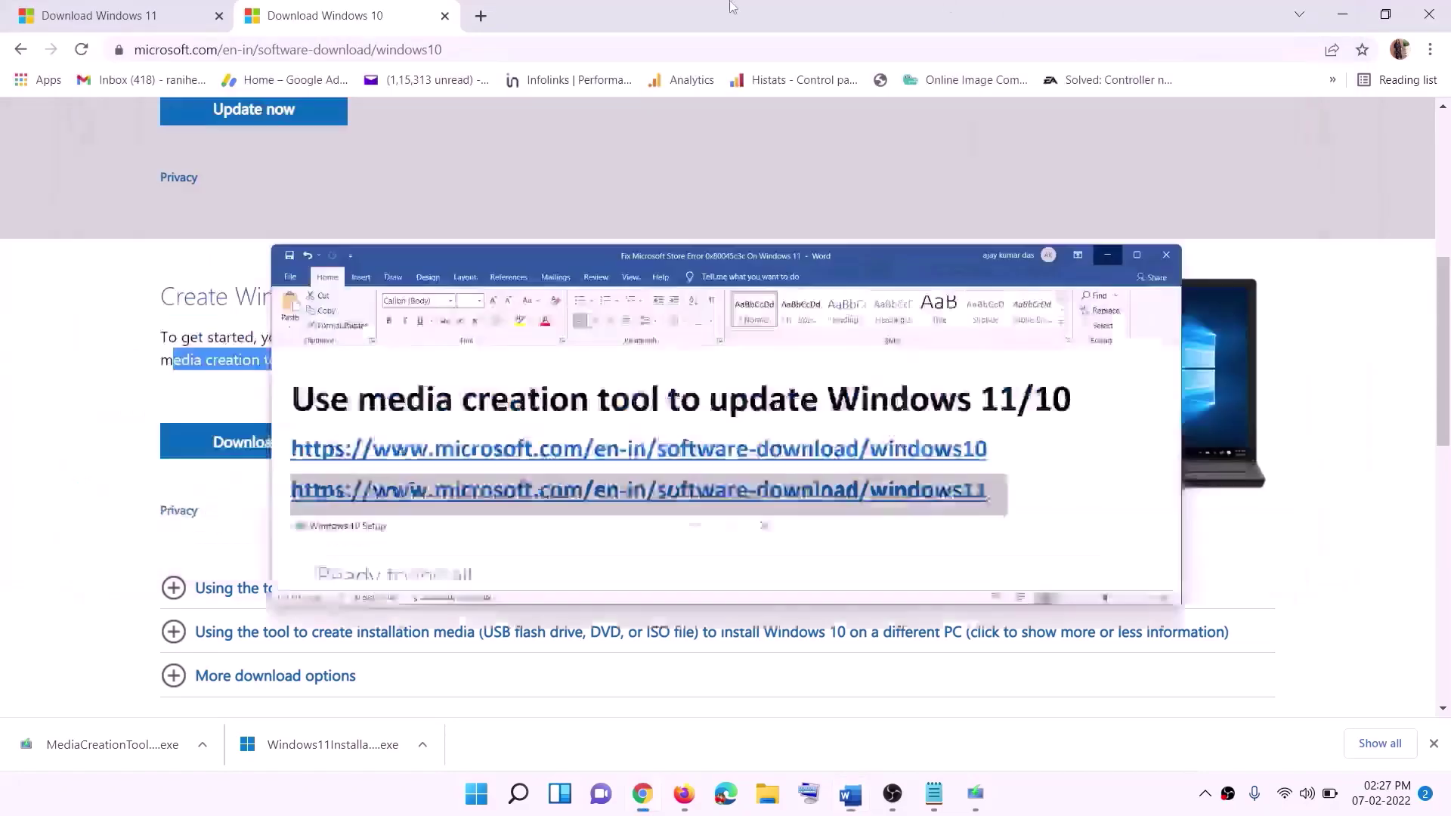
# - Download the media creation tool from the Download Windows 10 page and accept the license terms in Windows 10 Setup
pyautogui.scroll(6, 625, 389)
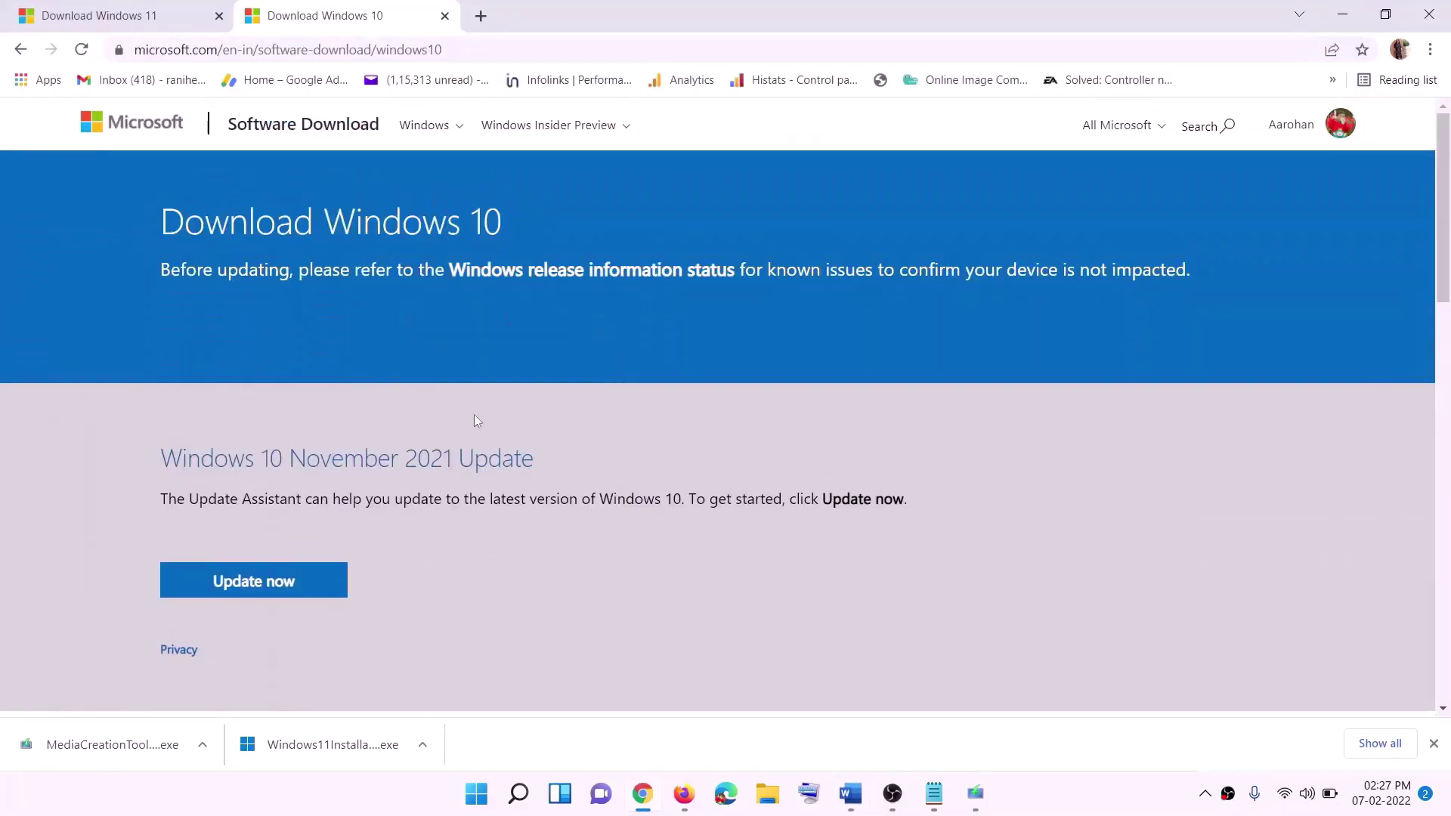
pyautogui.scroll(-5, 475, 417)
pyautogui.moveTo(174, 454); pyautogui.dragTo(323, 454)
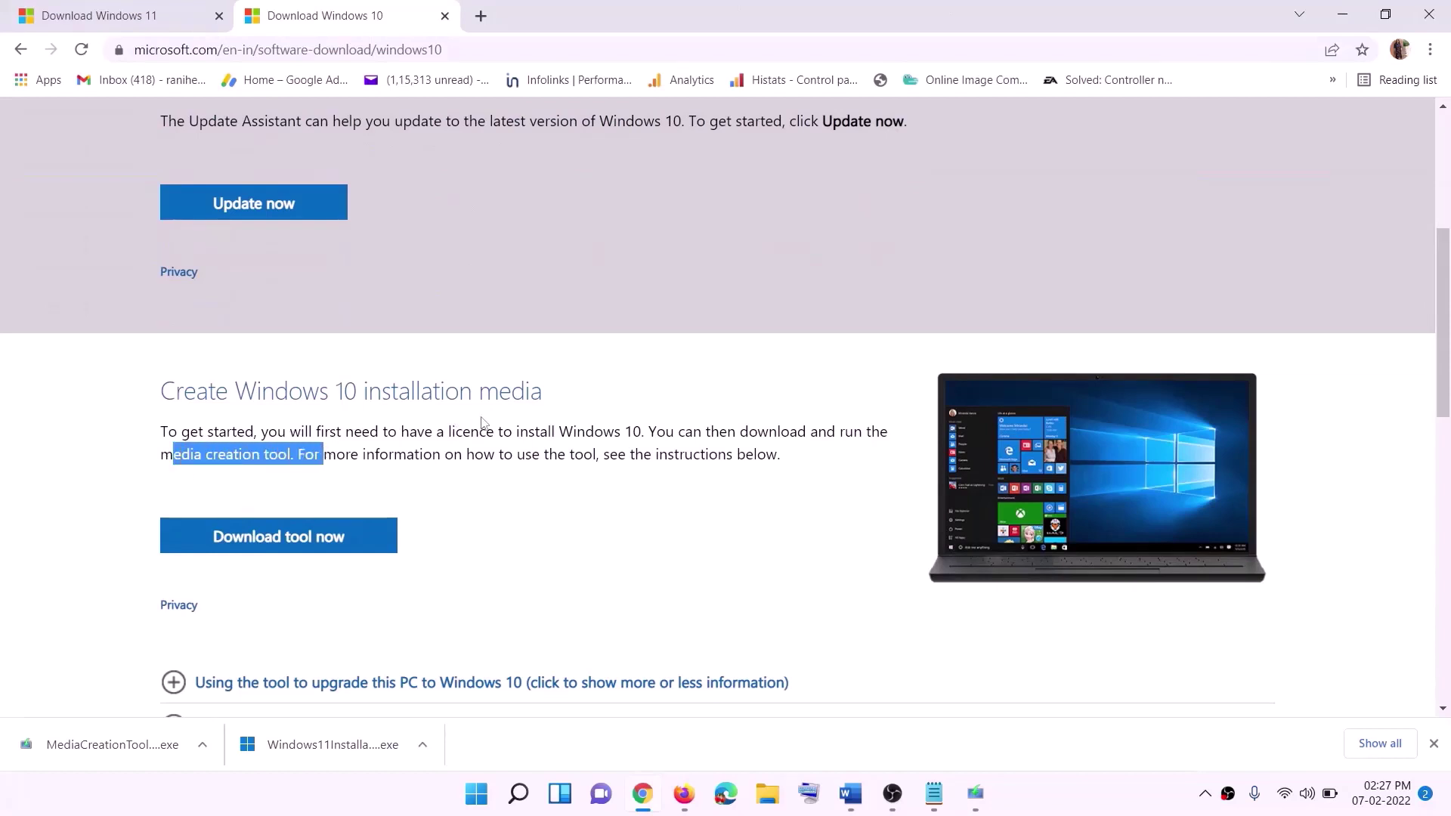
pyautogui.scroll(-3, 453, 408)
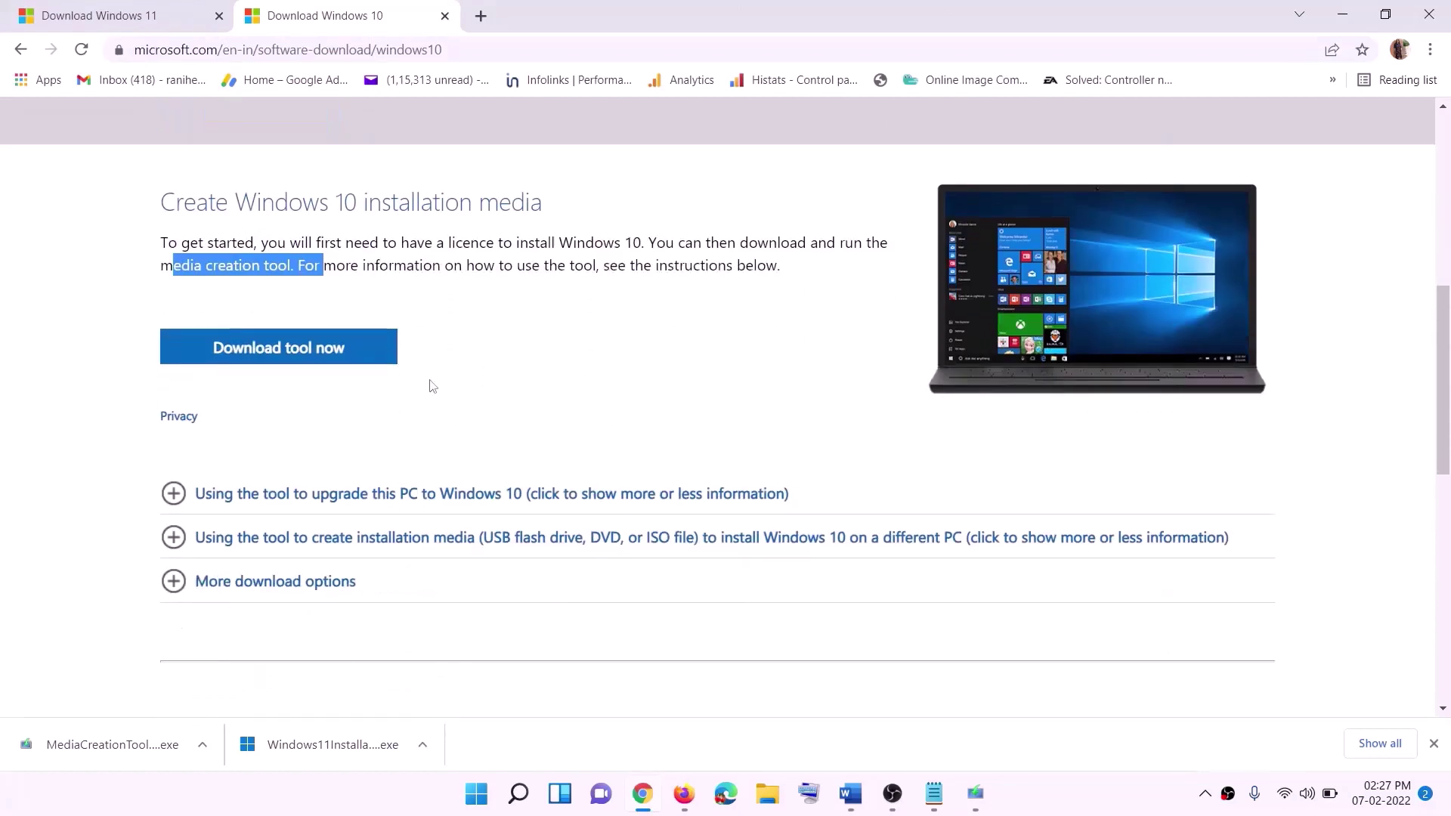
pyautogui.click(301, 362)
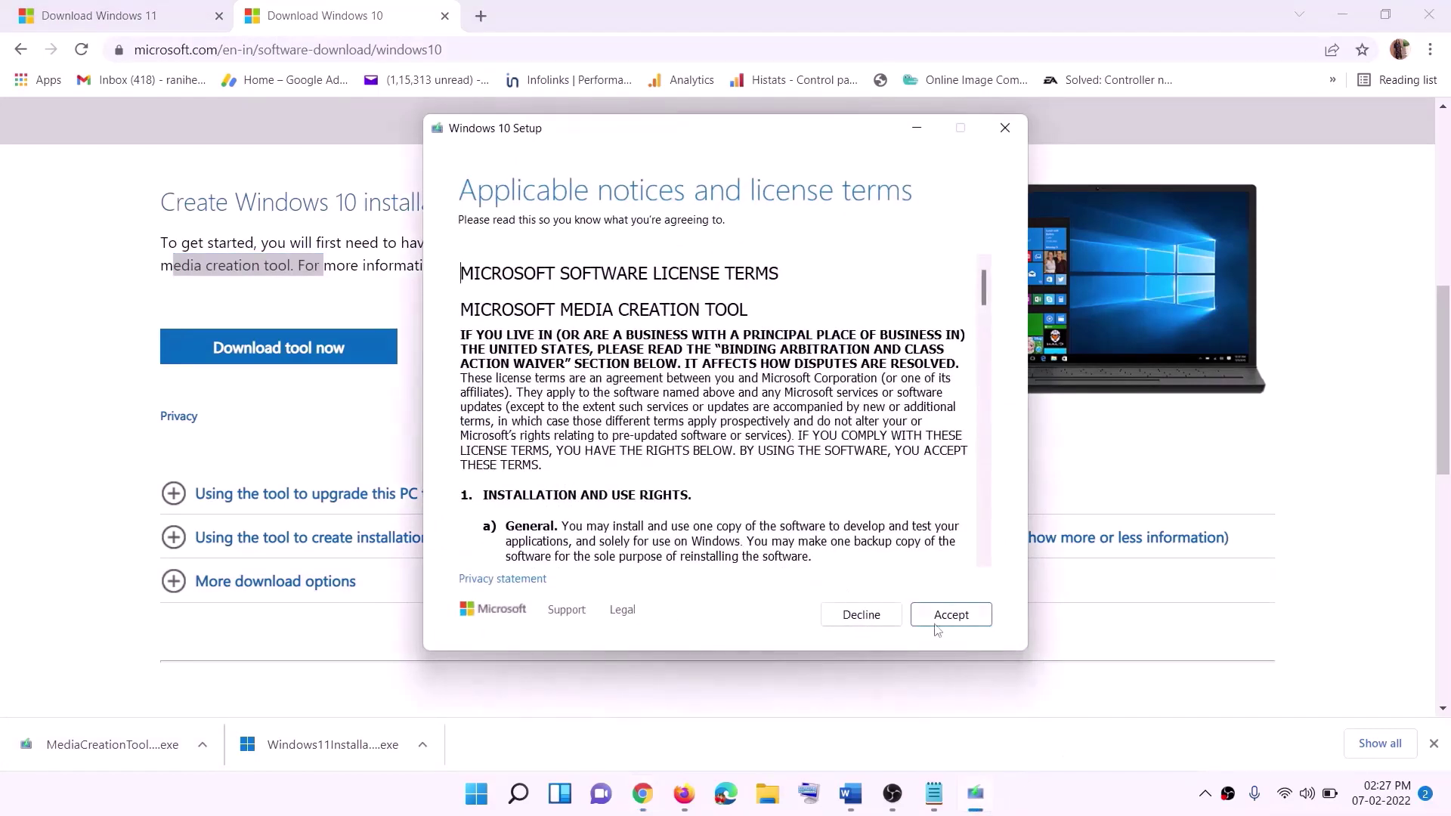
pyautogui.click(935, 623)
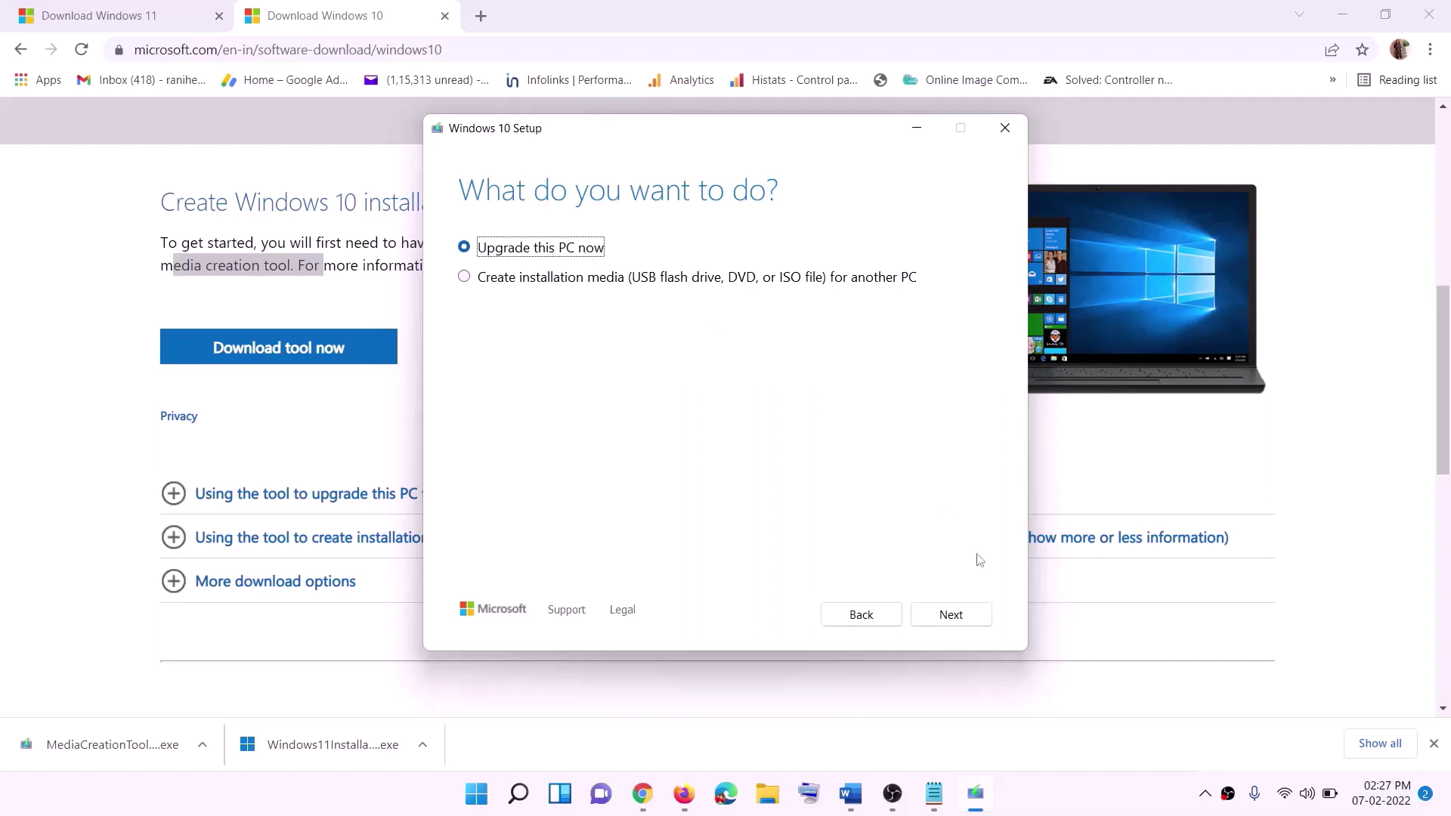
# - Proceed with Upgrade this PC now in Windows 10 Setup, and review the Windows 10 Ready to install picture in the Word document
pyautogui.click(948, 616)
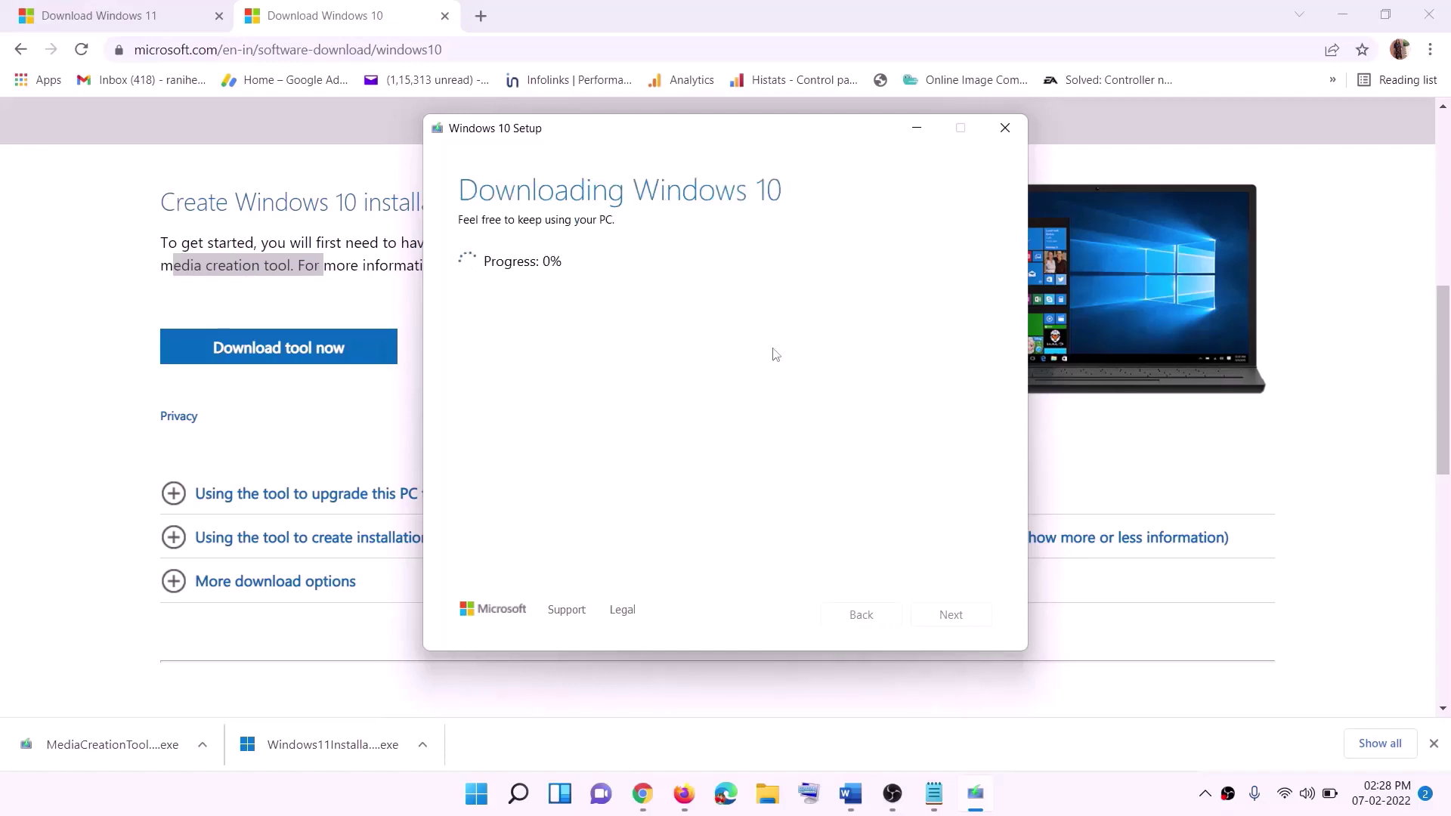
pyautogui.click(1071, 809)
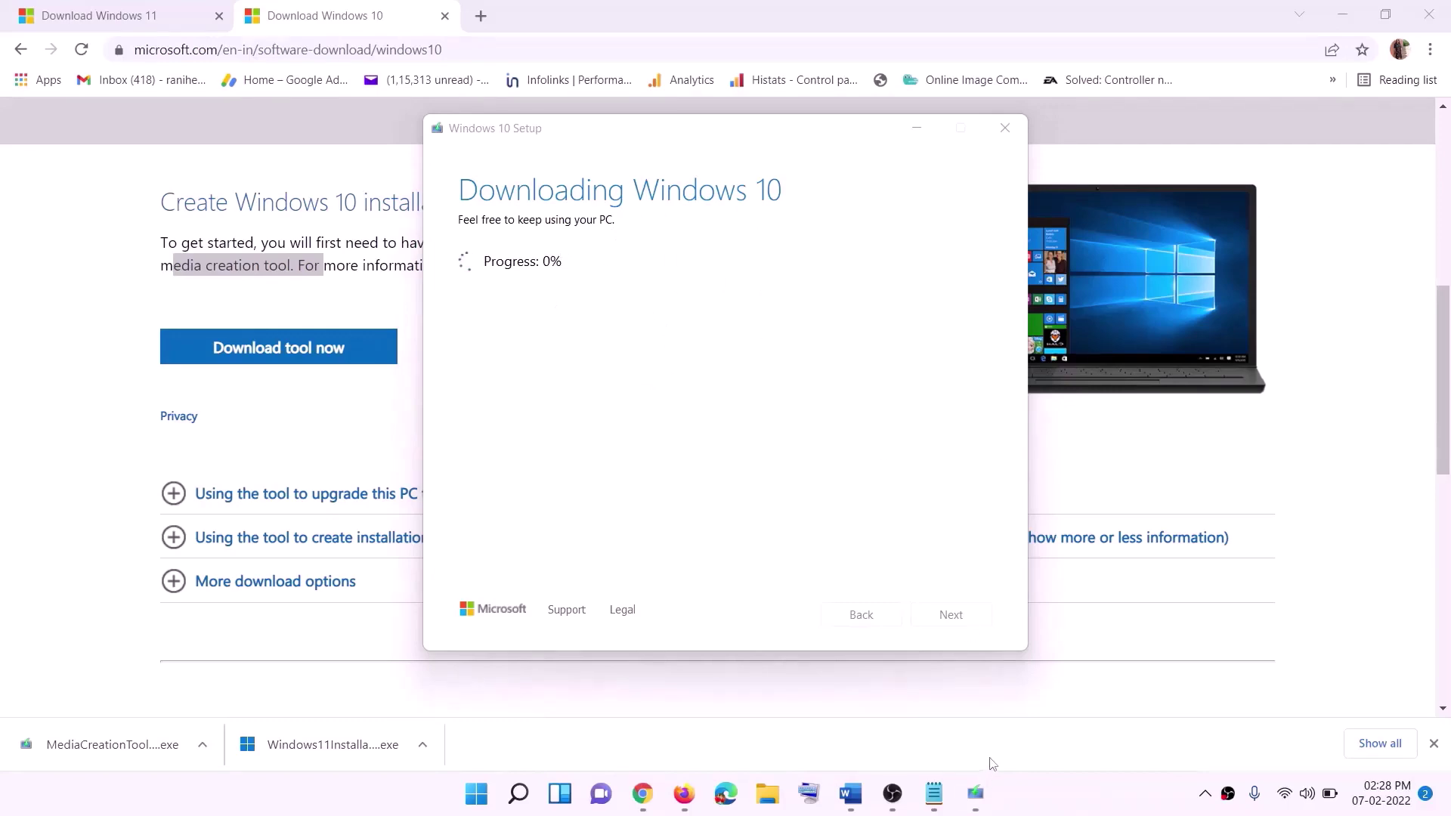
pyautogui.click(850, 793)
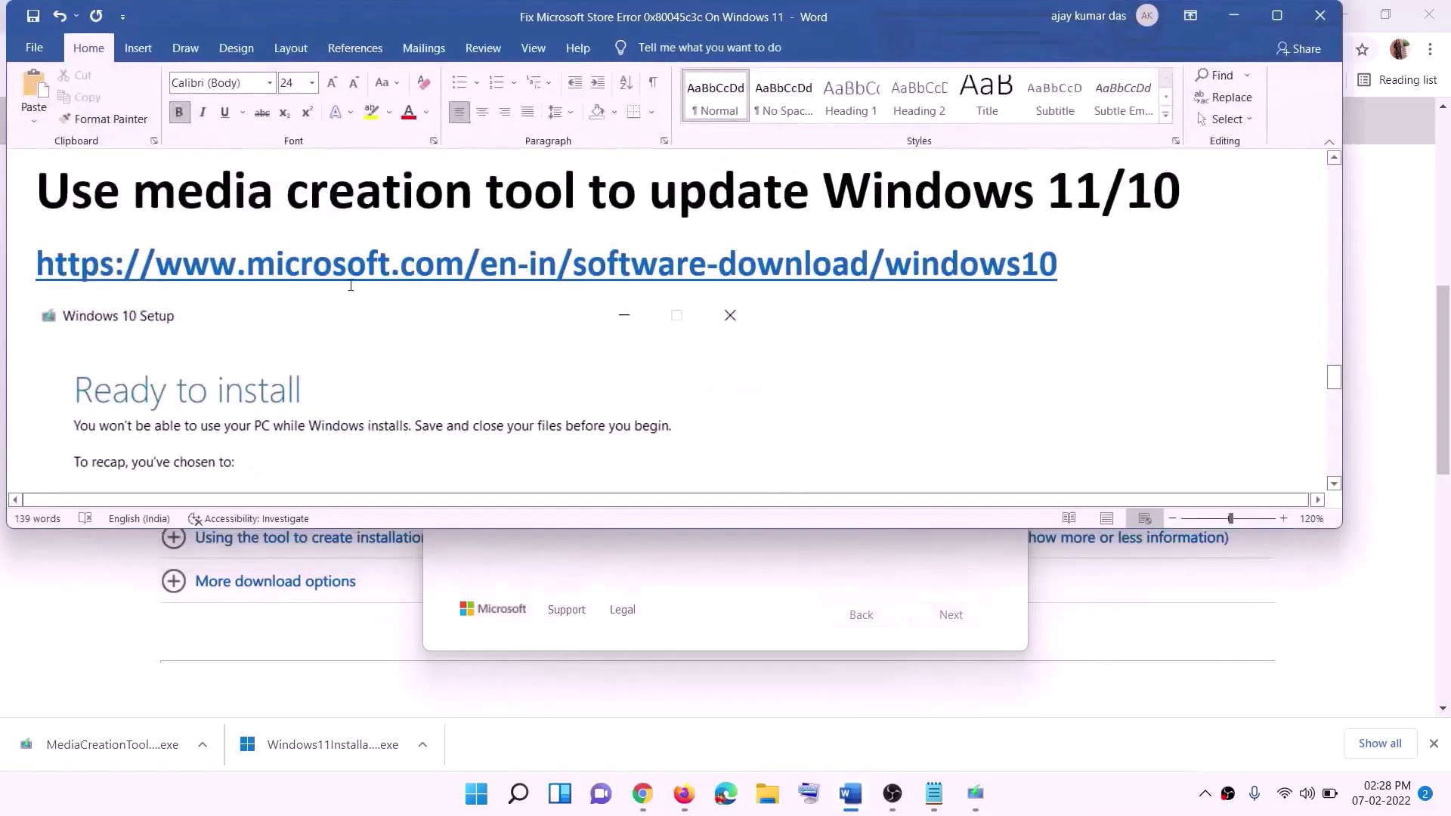
pyautogui.scroll(-2, 138, 363)
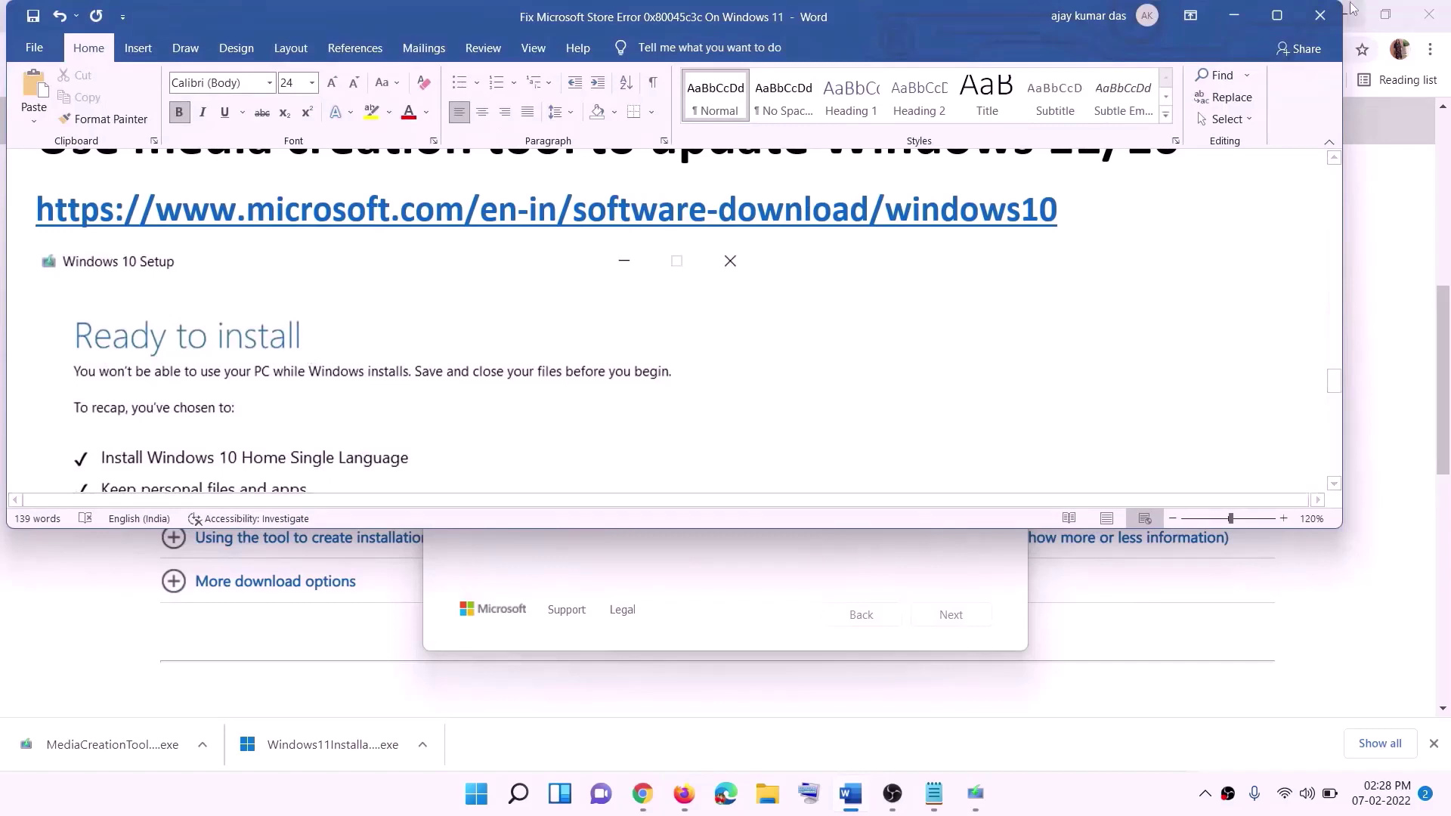
pyautogui.click(1277, 15)
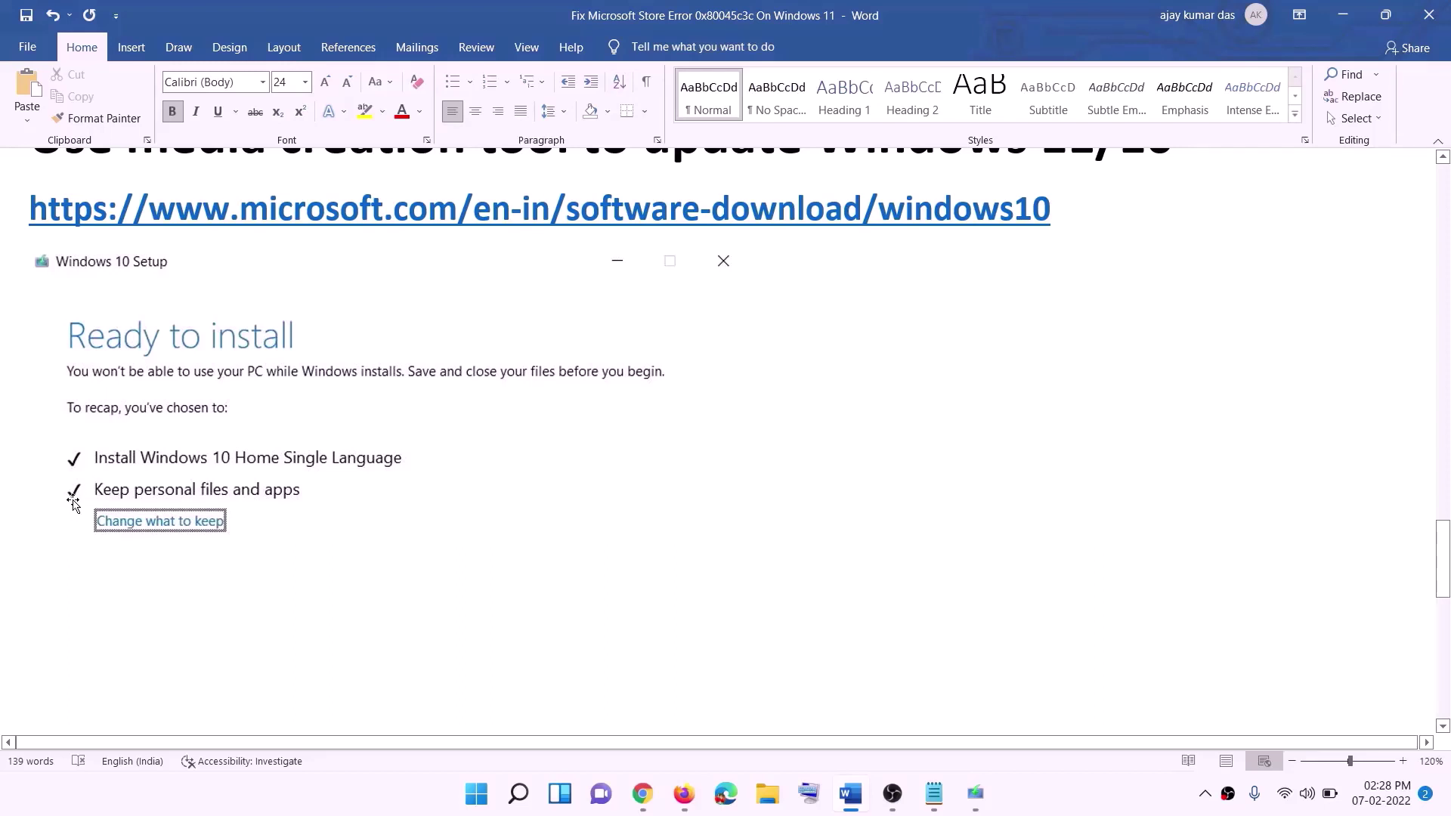
pyautogui.scroll(-3, 745, 524)
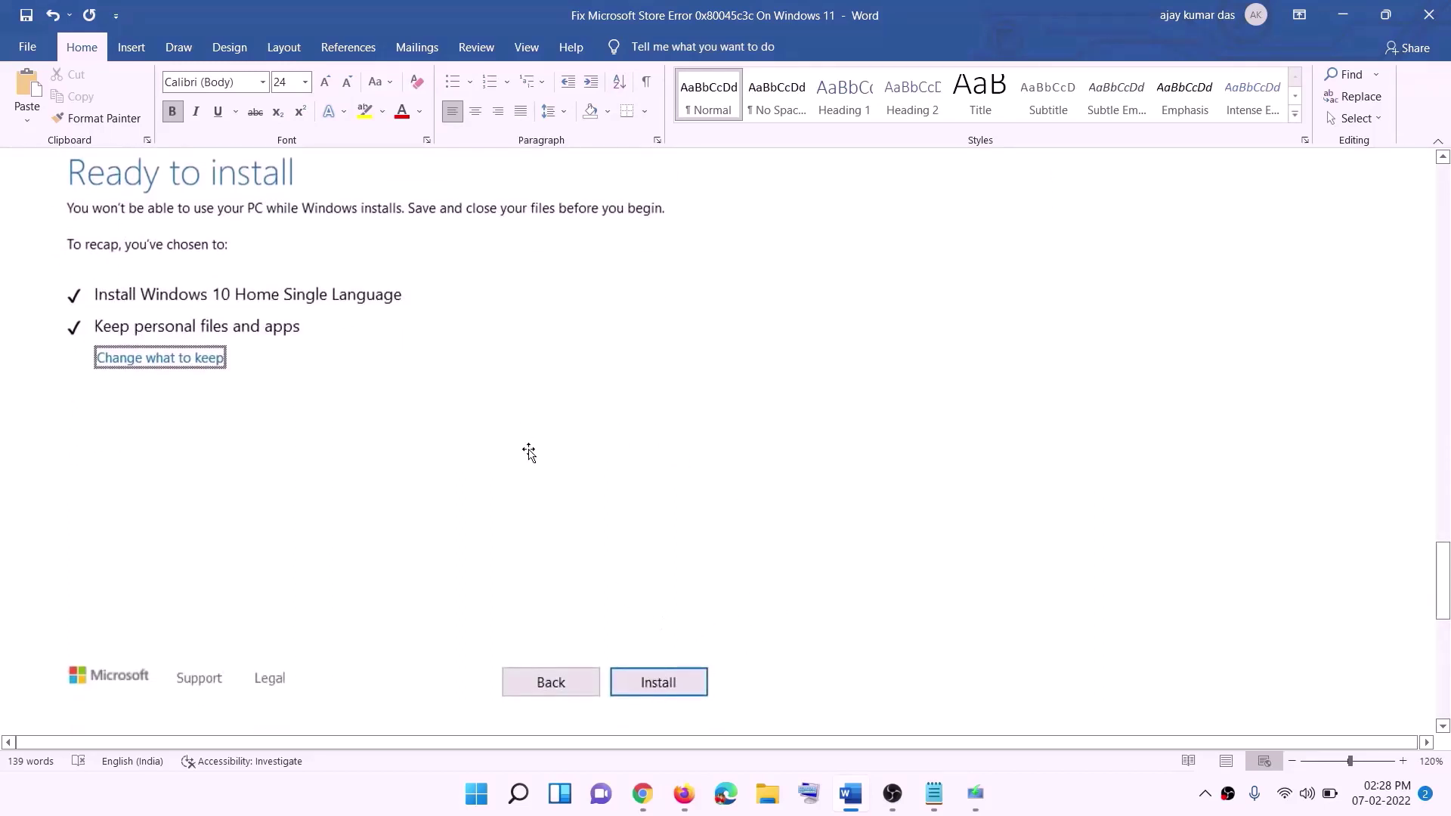
pyautogui.scroll(1, 592, 466)
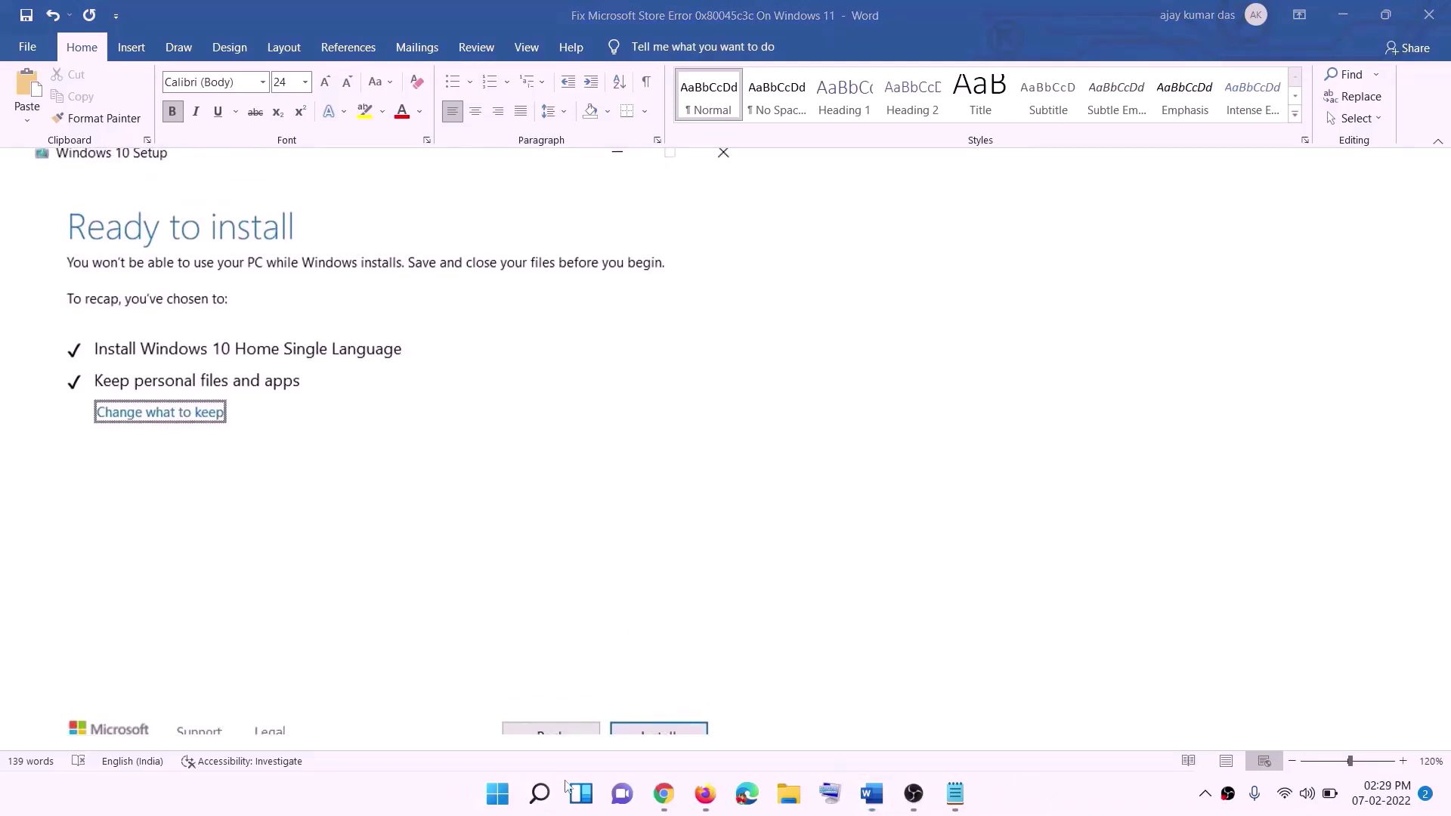
# - Download the media creation tool under Create Windows 11 Installation Media in Chrome, run it, and accept the license terms
pyautogui.click(664, 793)
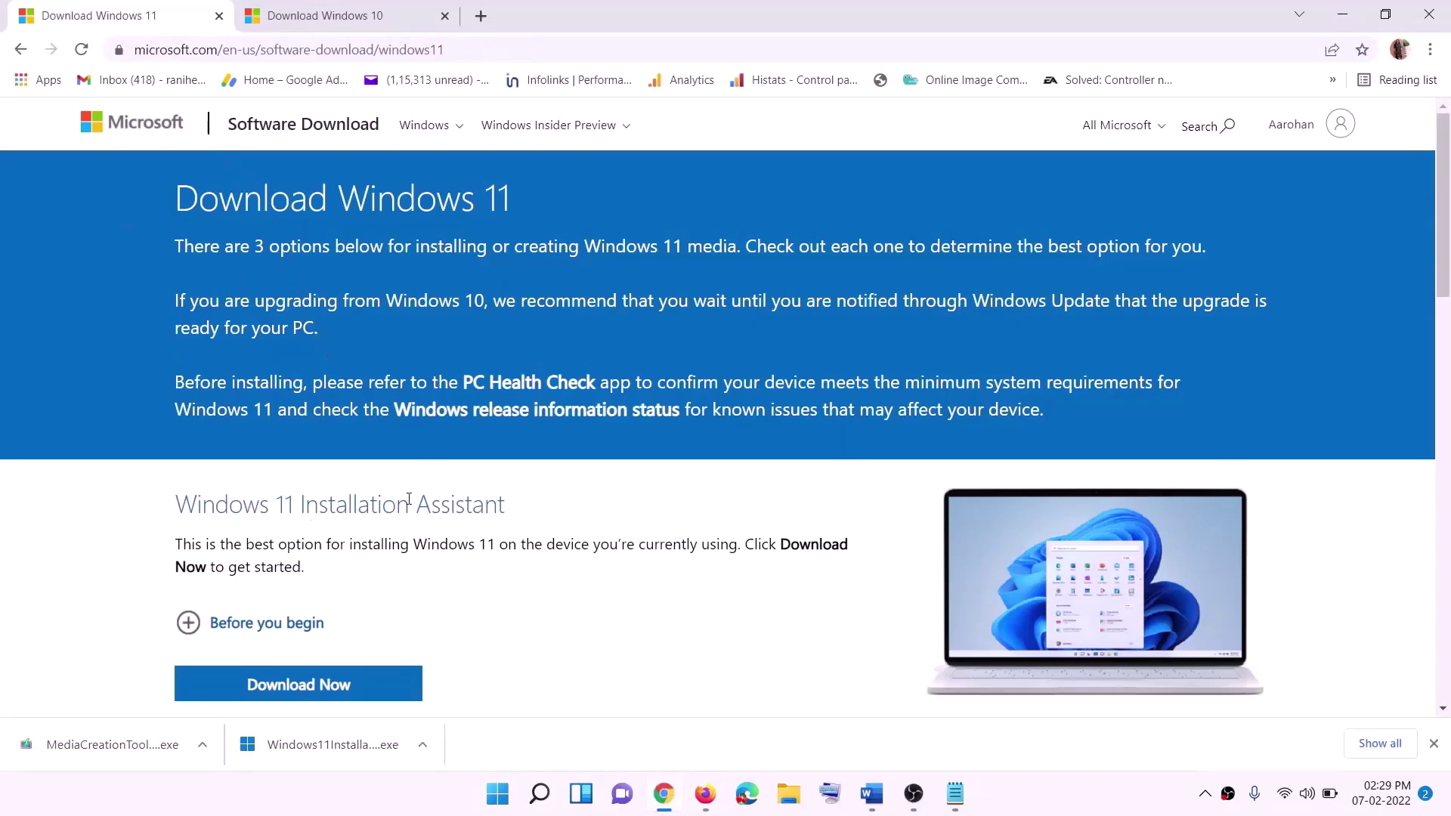
pyautogui.scroll(-5, 408, 499)
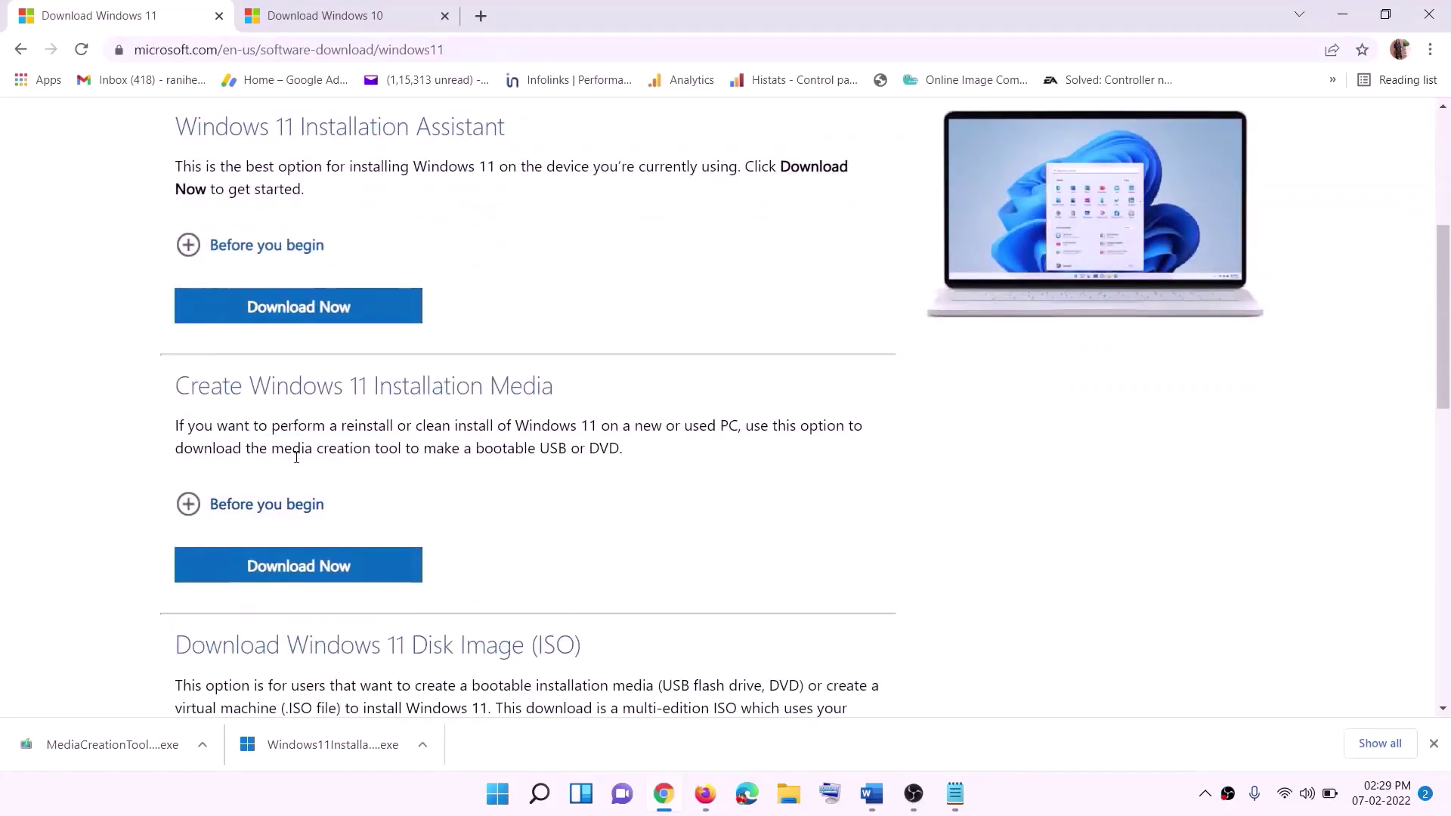
pyautogui.moveTo(296, 457); pyautogui.dragTo(418, 452)
pyautogui.click(287, 575)
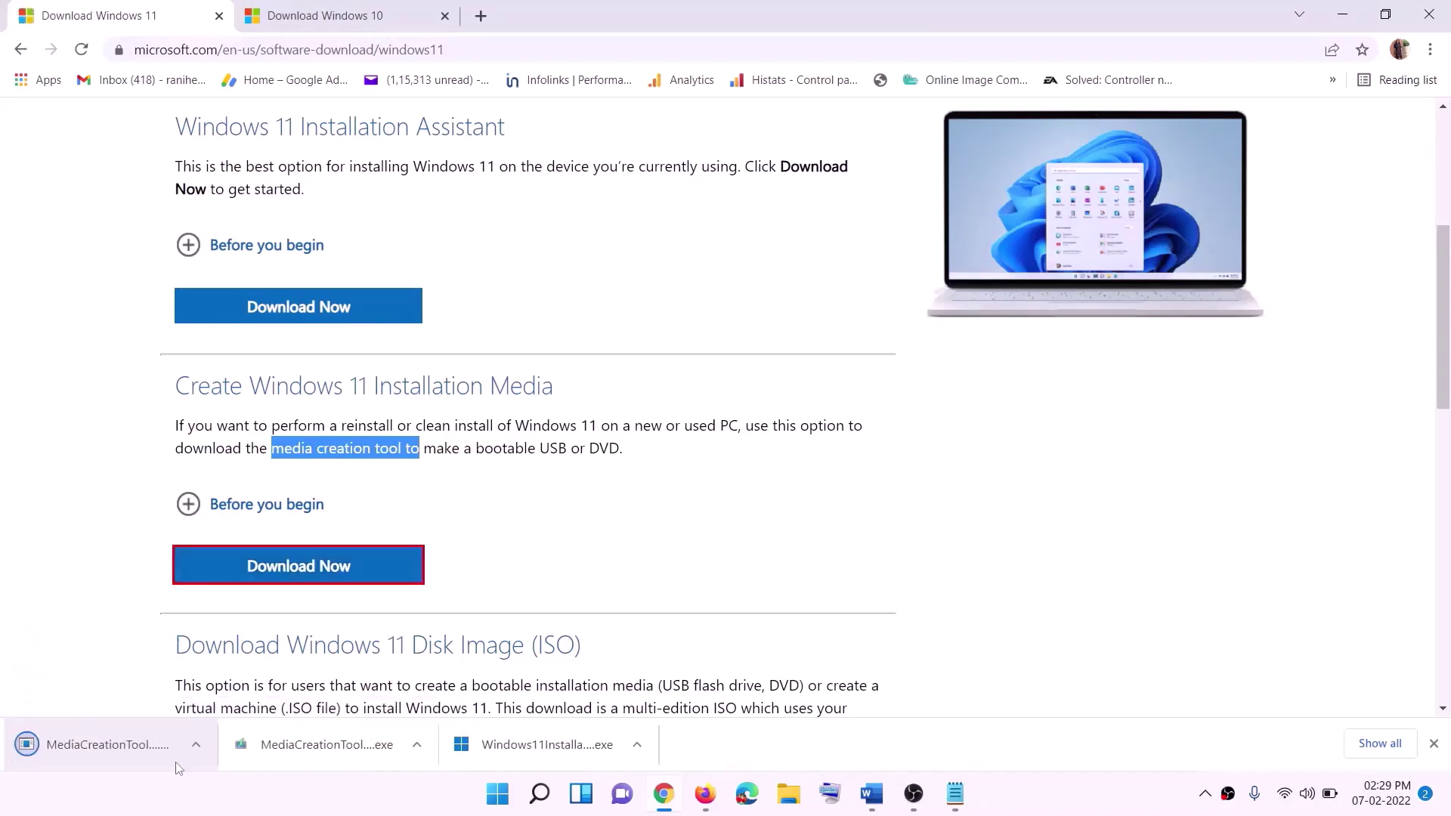
pyautogui.click(103, 750)
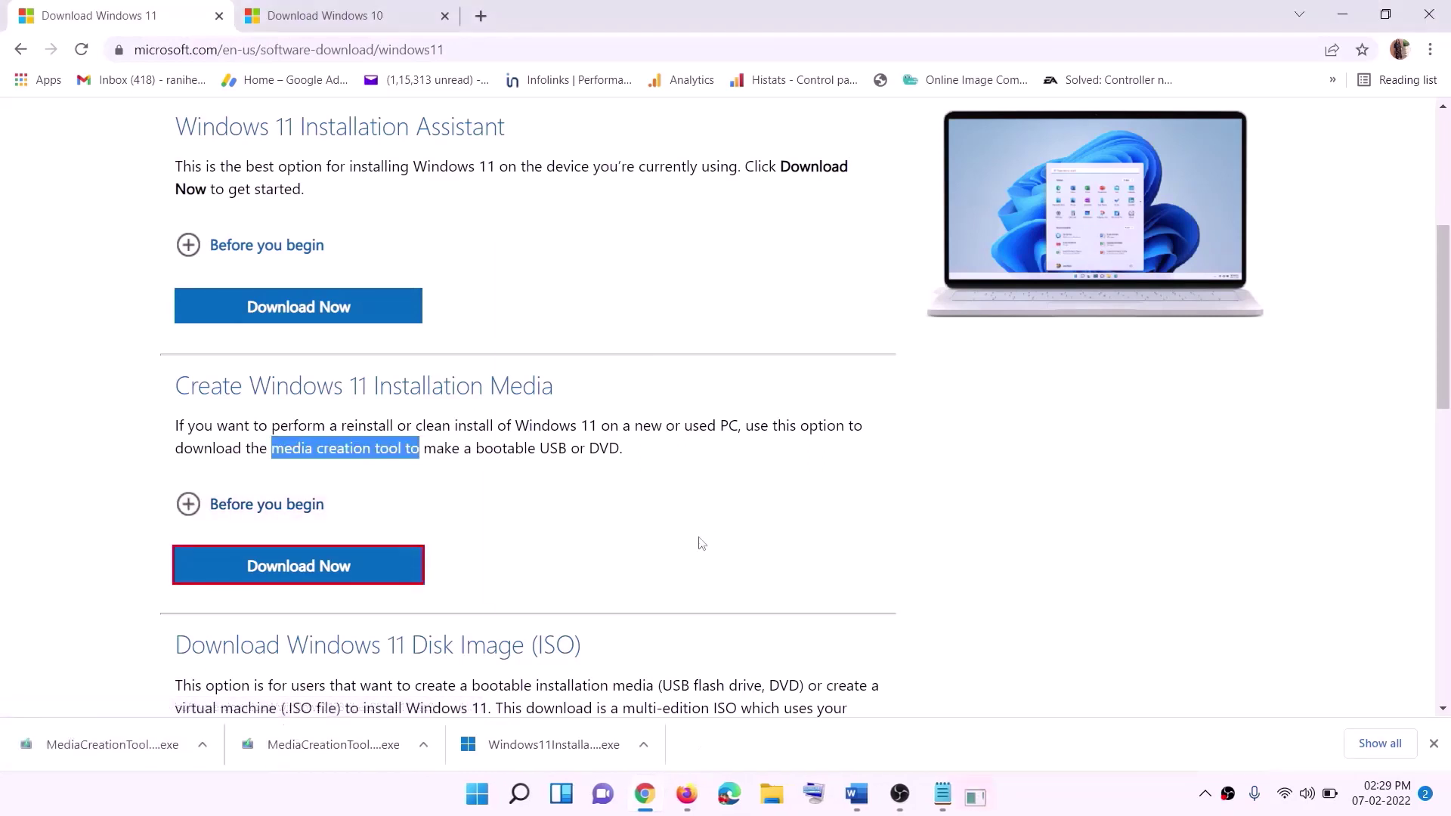
pyautogui.click(631, 550)
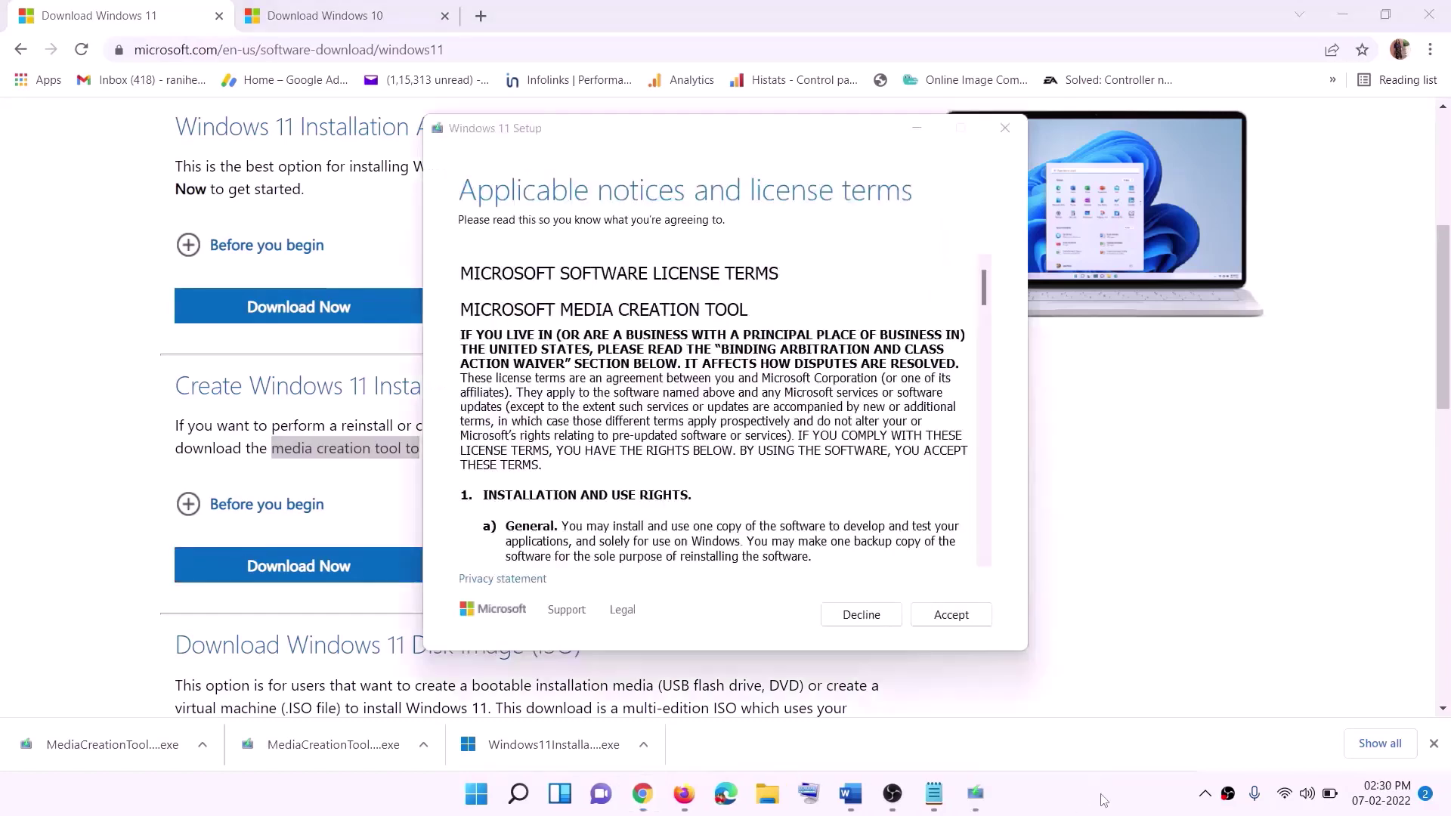
pyautogui.click(941, 613)
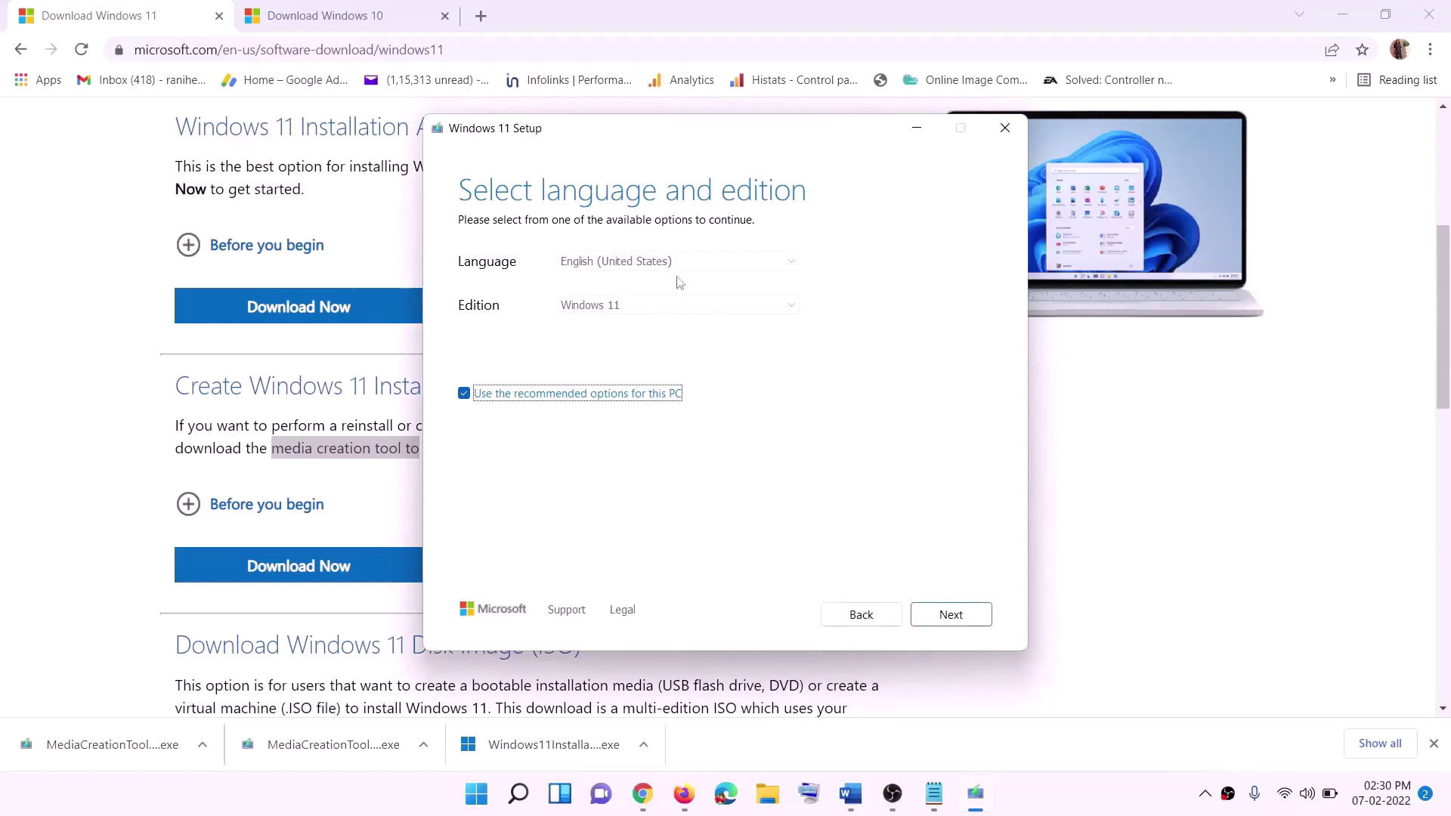
# - Keep the recommended language and edition, choose ISO file as the media, and select the Desktop as the save location for Windows
pyautogui.click(941, 617)
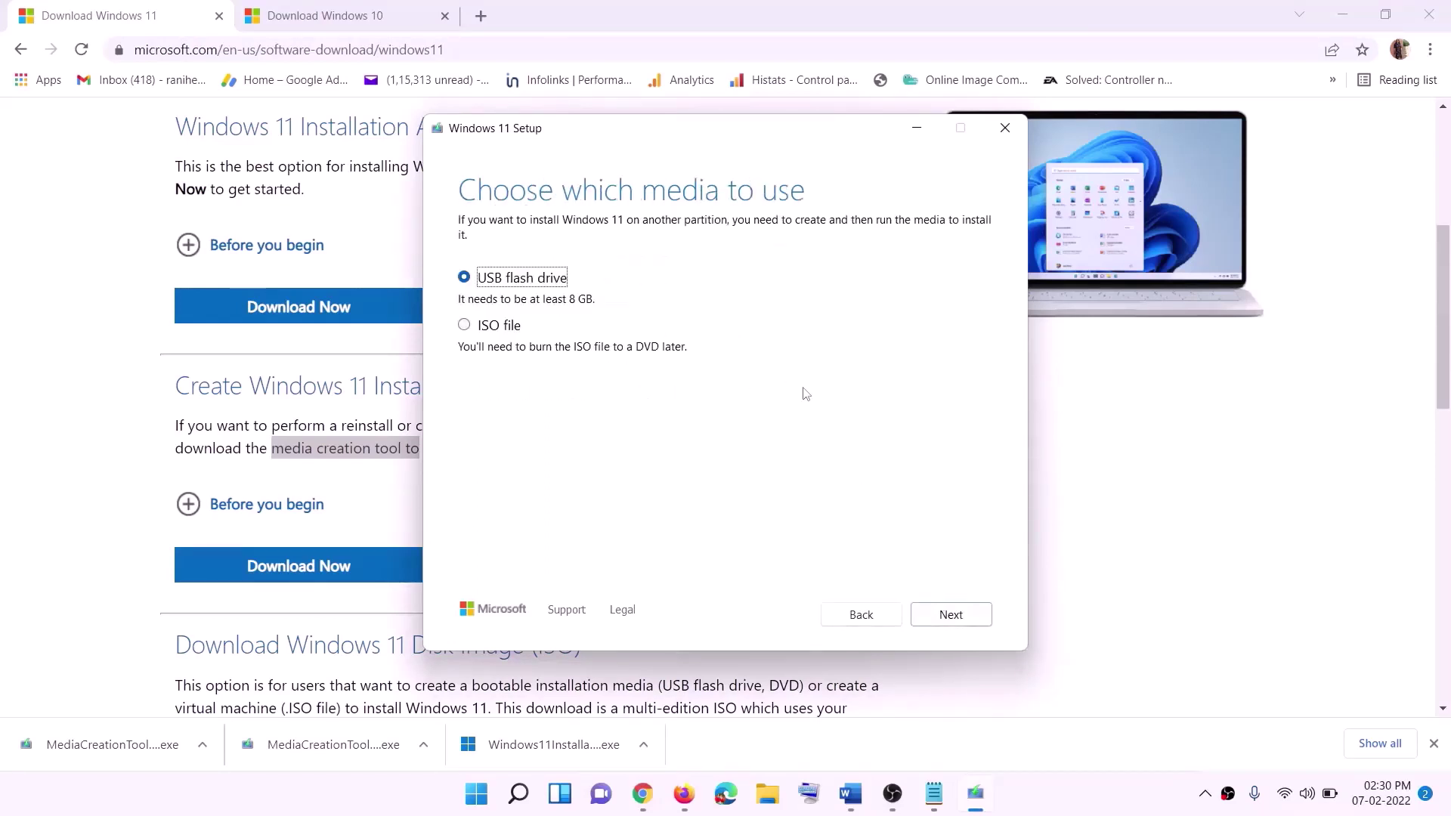
pyautogui.click(505, 328)
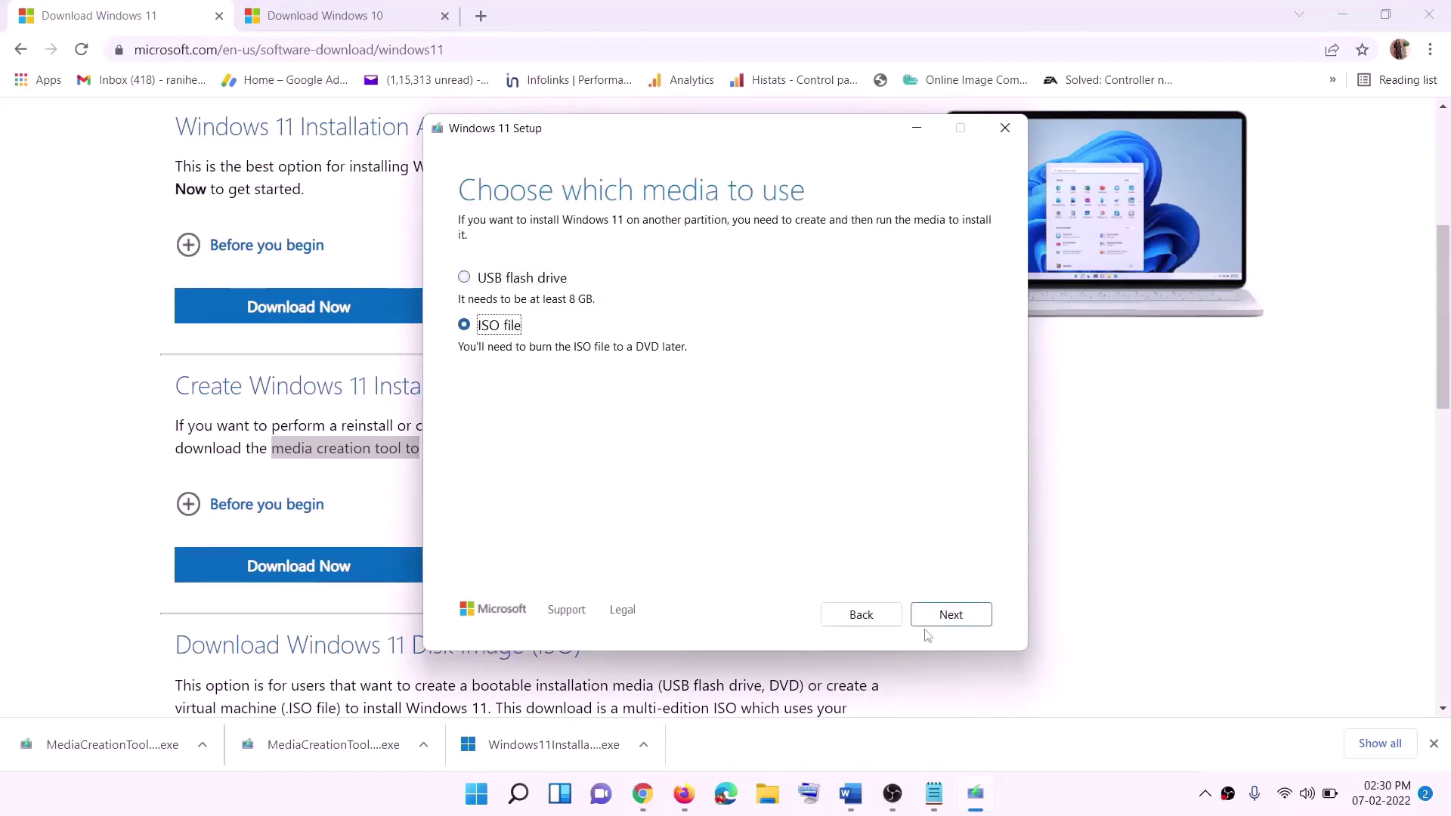
pyautogui.click(949, 612)
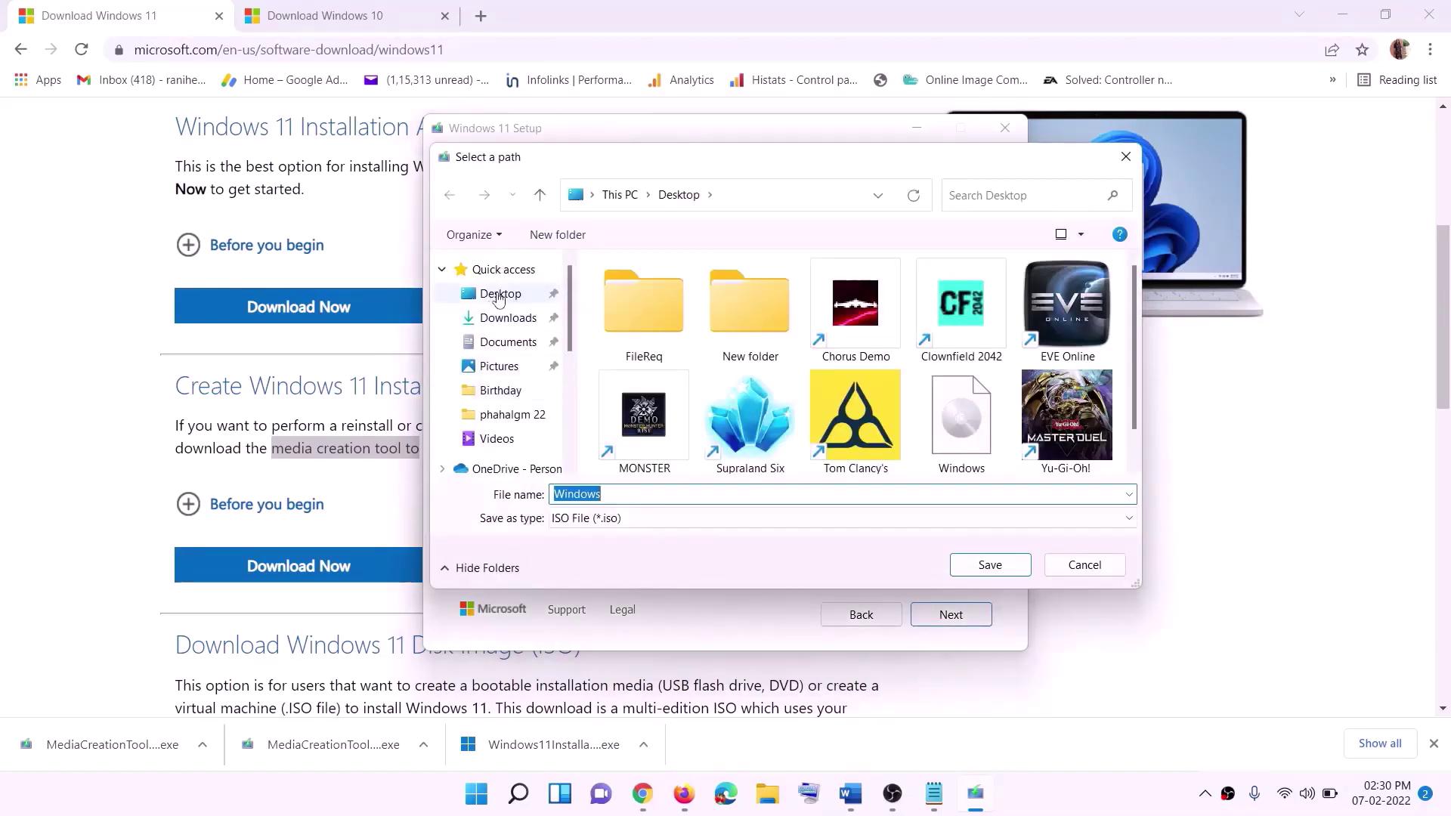
pyautogui.click(498, 300)
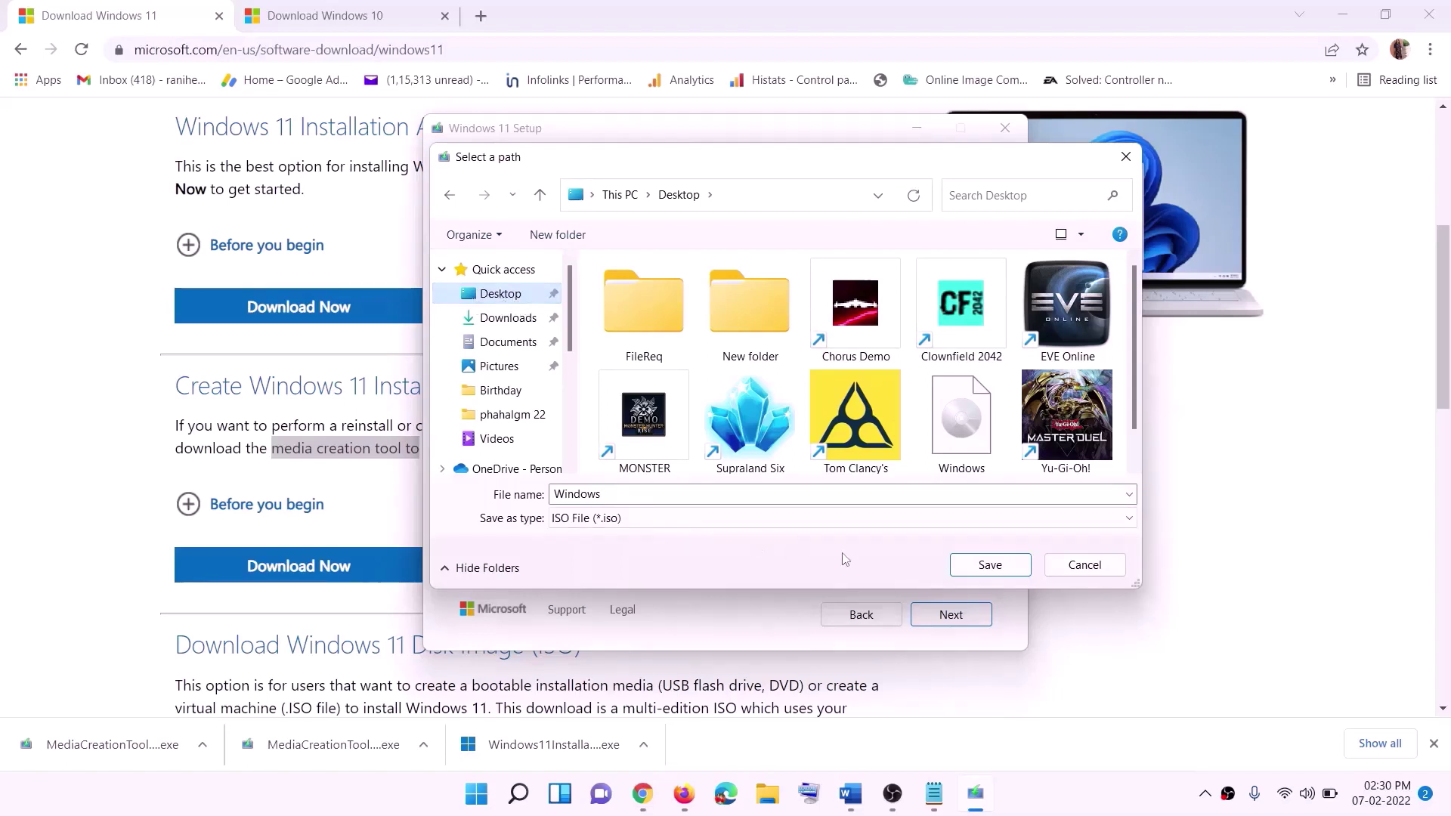
pyautogui.click(1023, 792)
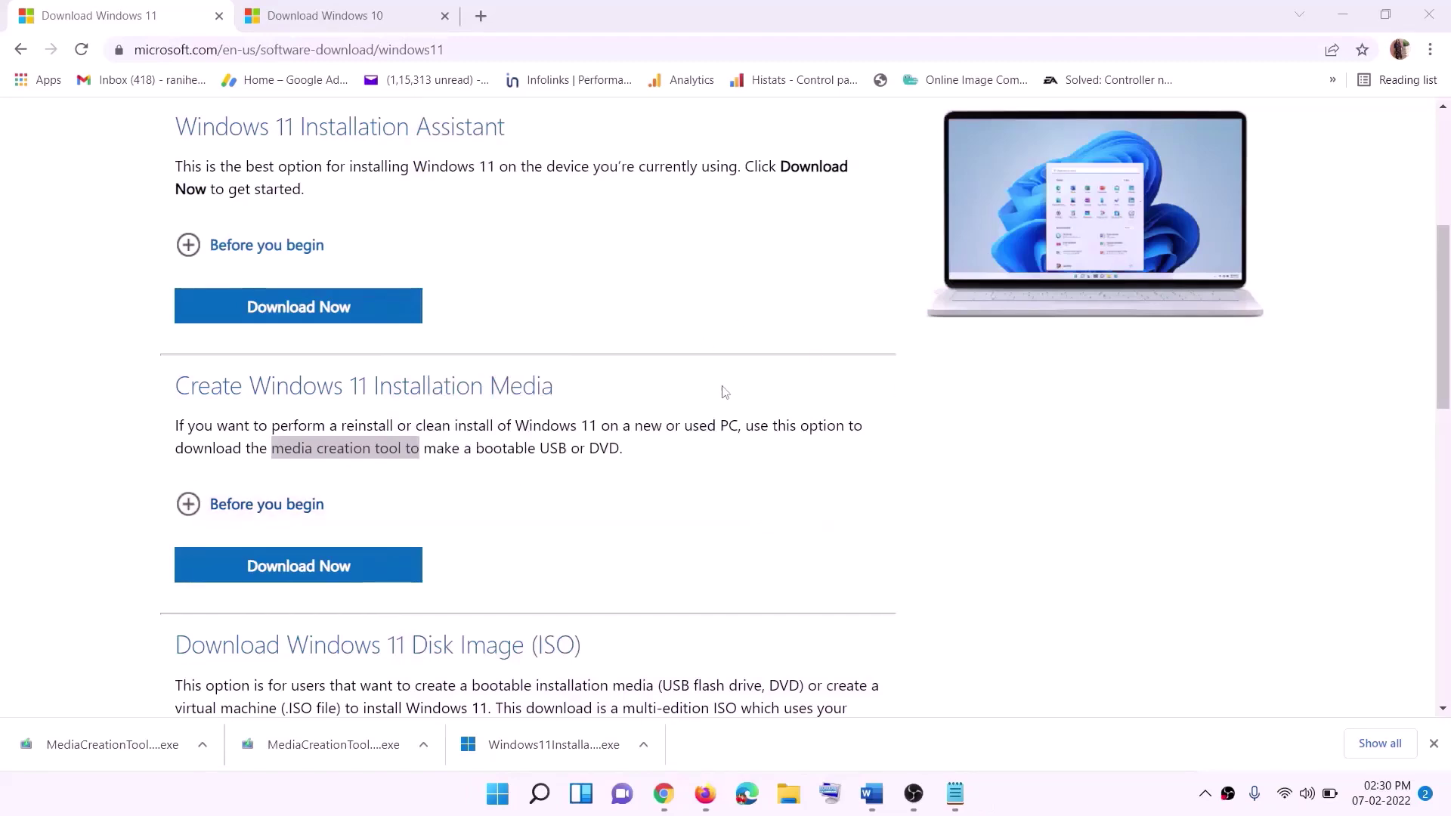
# - Open the Windows ISO file on the desktop, run its setup application, and proceed past the Install Windows 11 page
pyautogui.press('super+d')
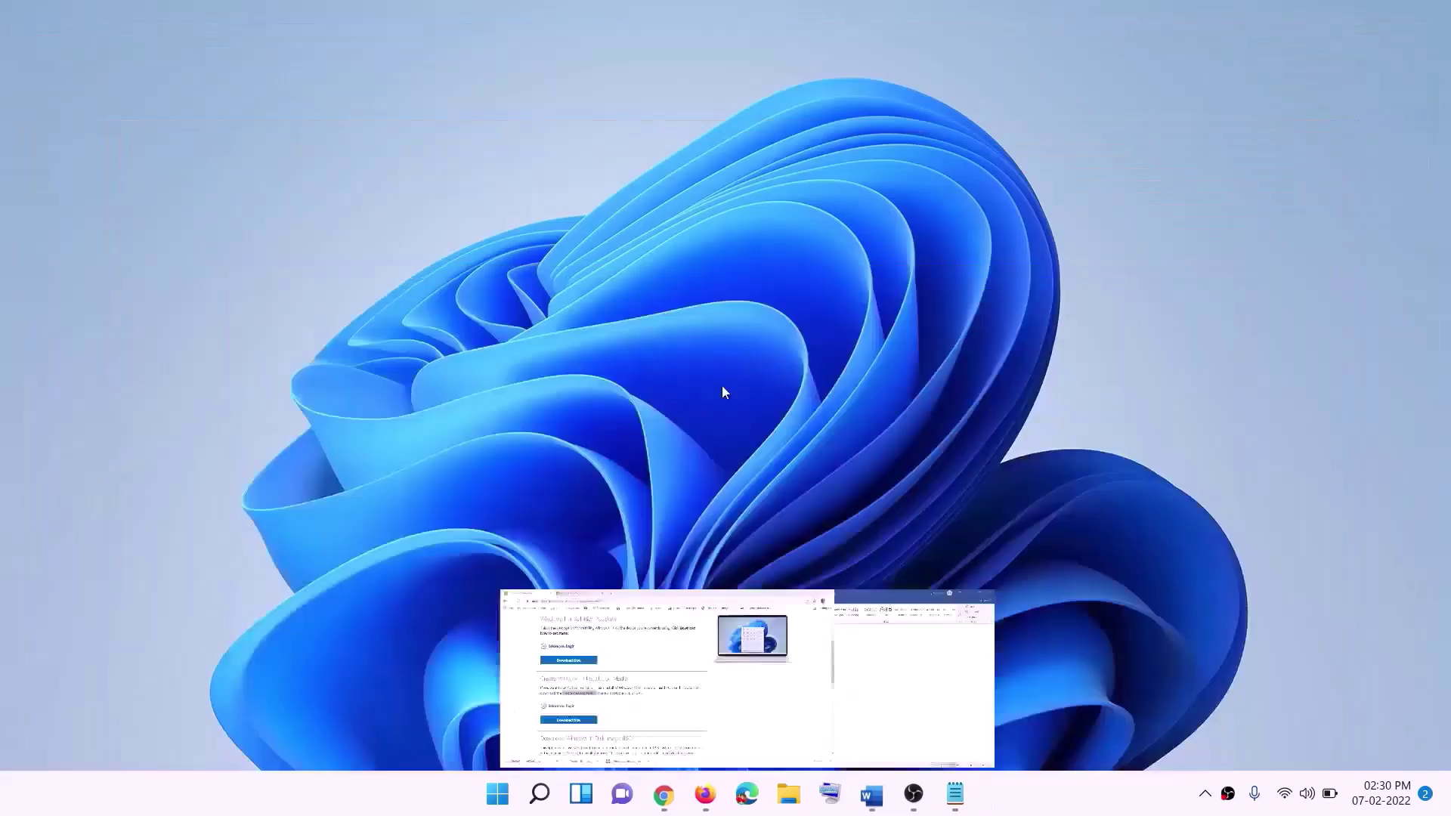
pyautogui.moveTo(344, 40); pyautogui.dragTo(469, 415)
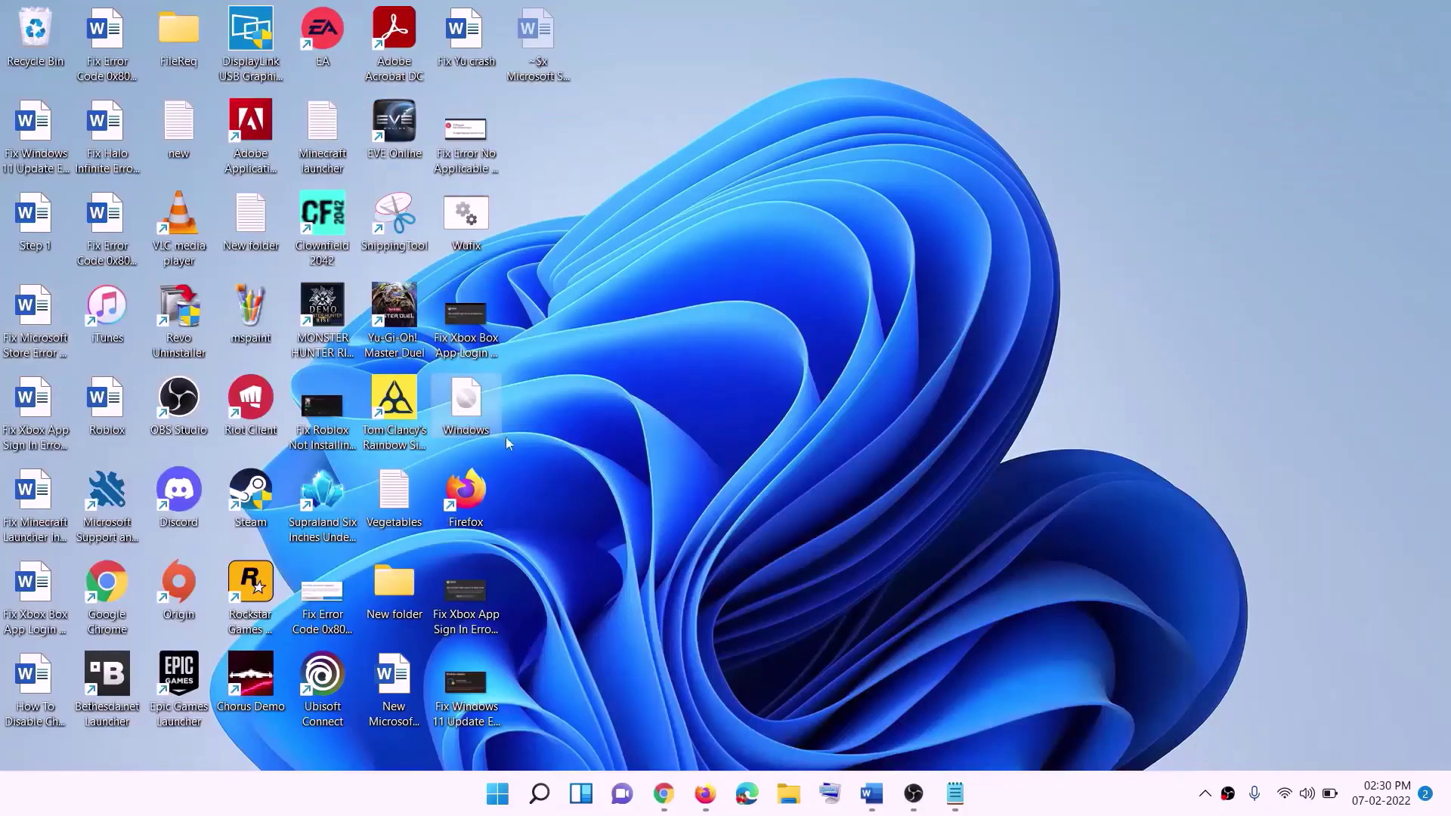
pyautogui.doubleClick(469, 416)
pyautogui.click(462, 533)
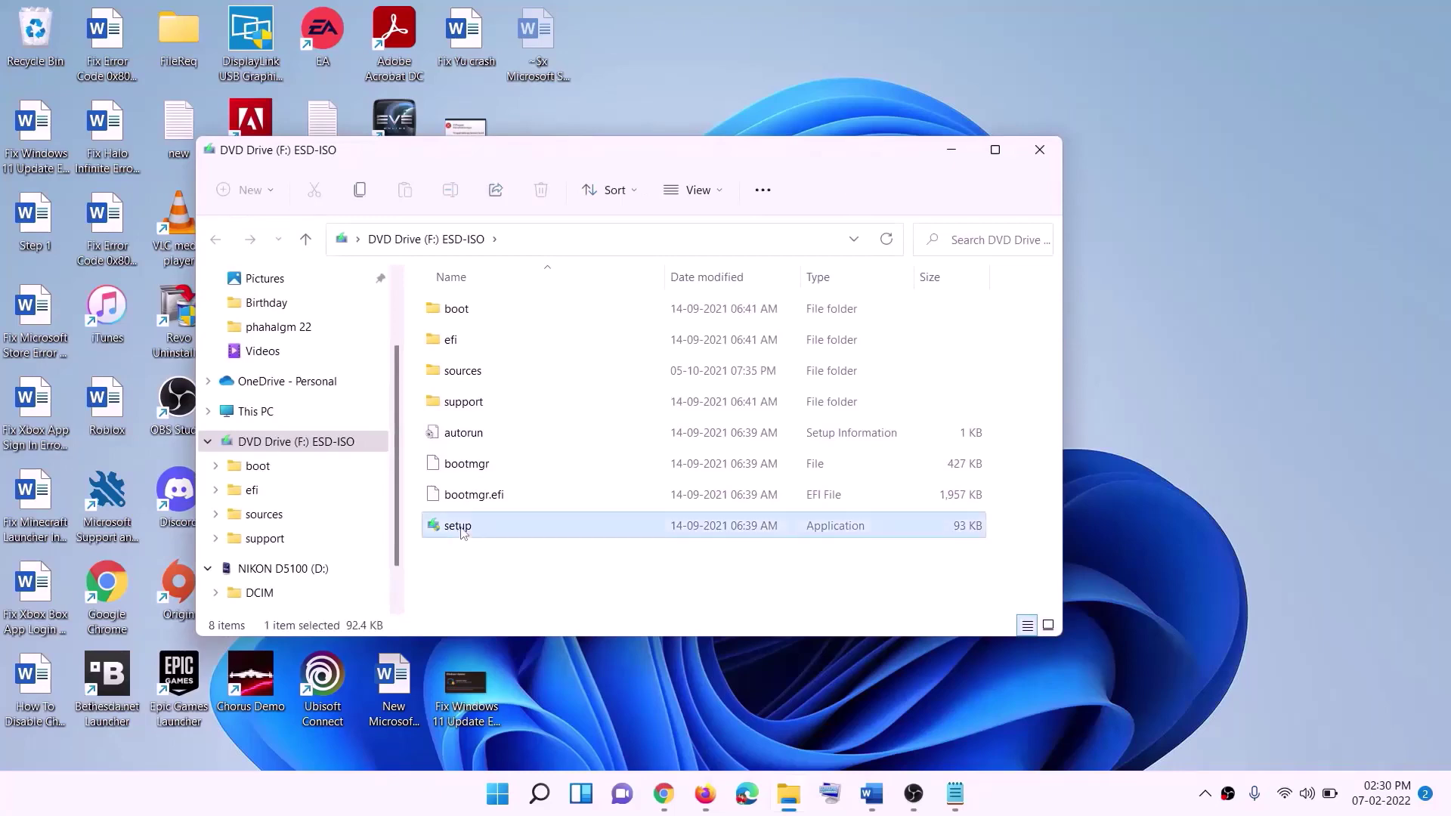
pyautogui.doubleClick(498, 529)
pyautogui.click(595, 594)
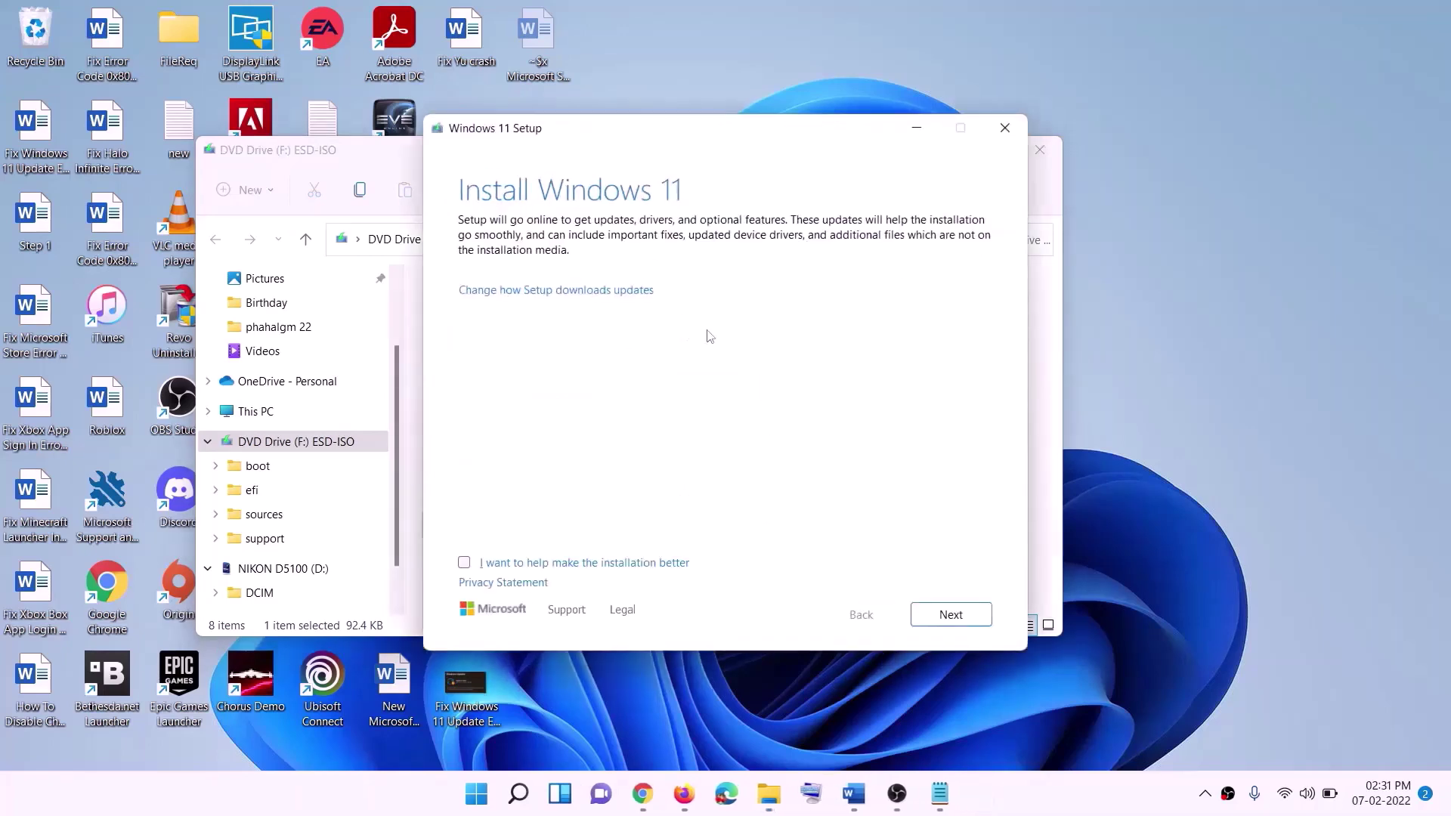
pyautogui.click(954, 615)
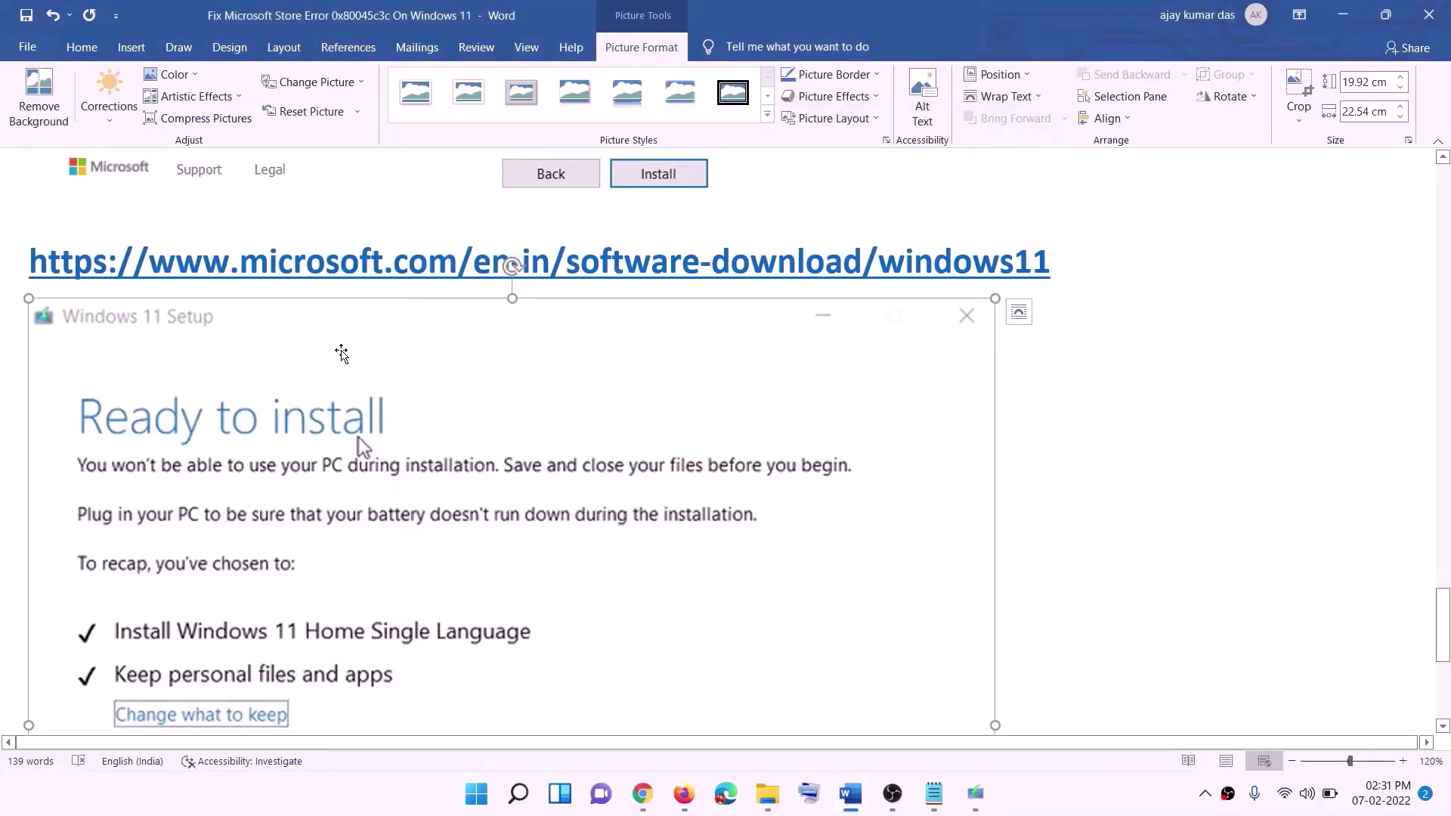
# - Review the Windows 11 Ready to install picture in the Word document, including the chosen edition and what to keep
pyautogui.scroll(-3, 332, 370)
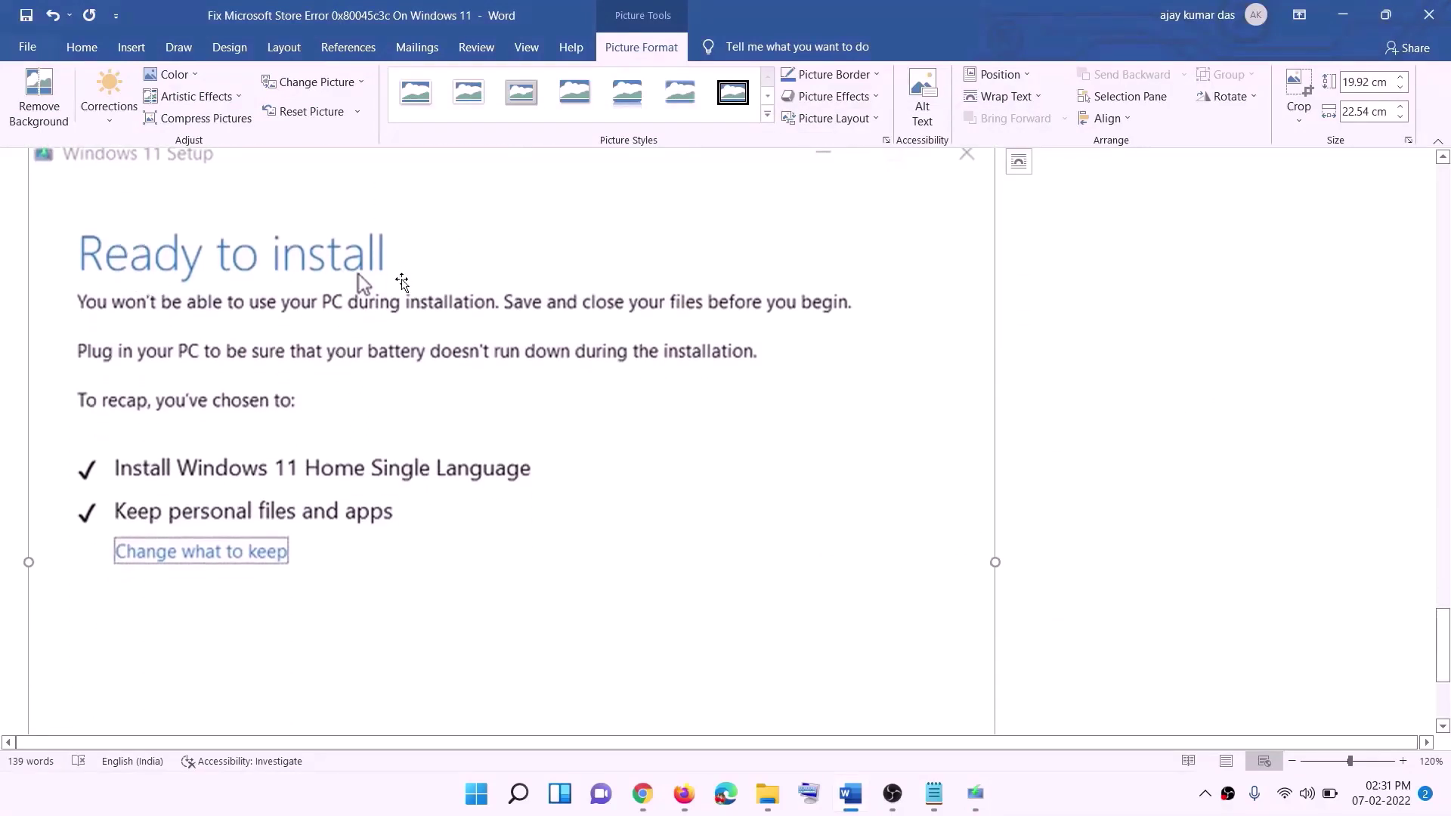
pyautogui.scroll(-1, 130, 279)
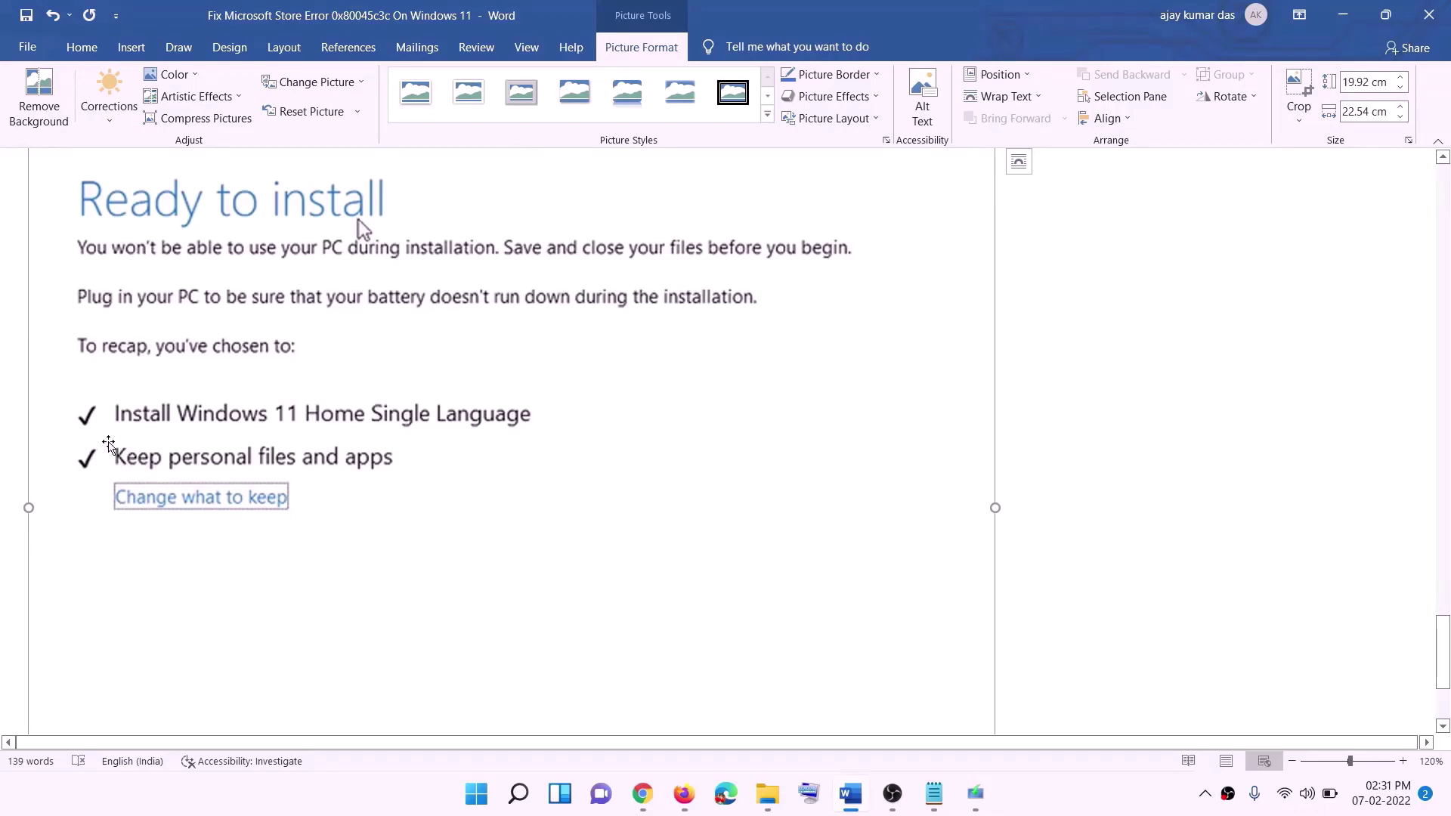
pyautogui.scroll(-3, 534, 470)
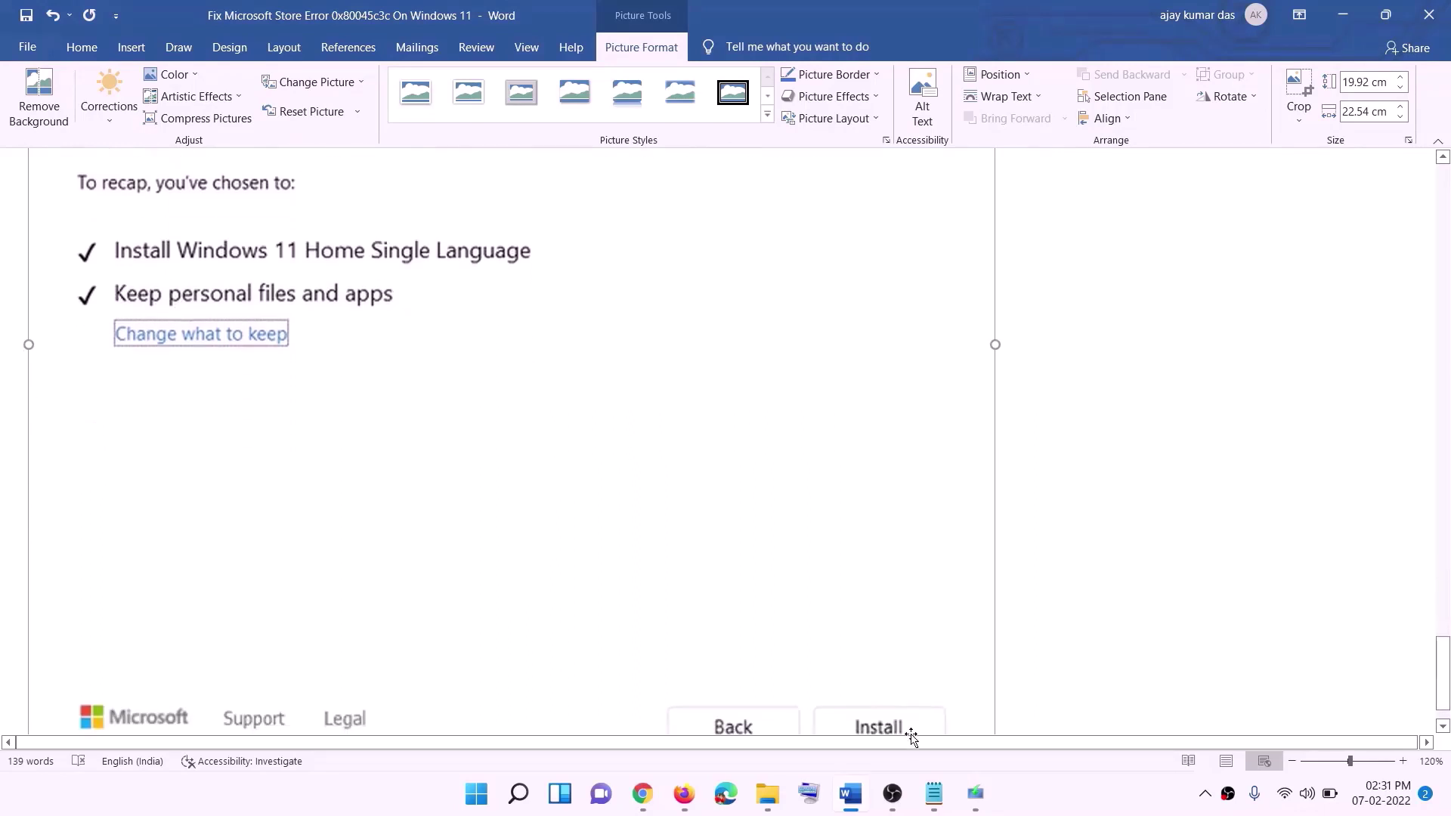
pyautogui.scroll(5, 770, 565)
pyautogui.scroll(3, 771, 565)
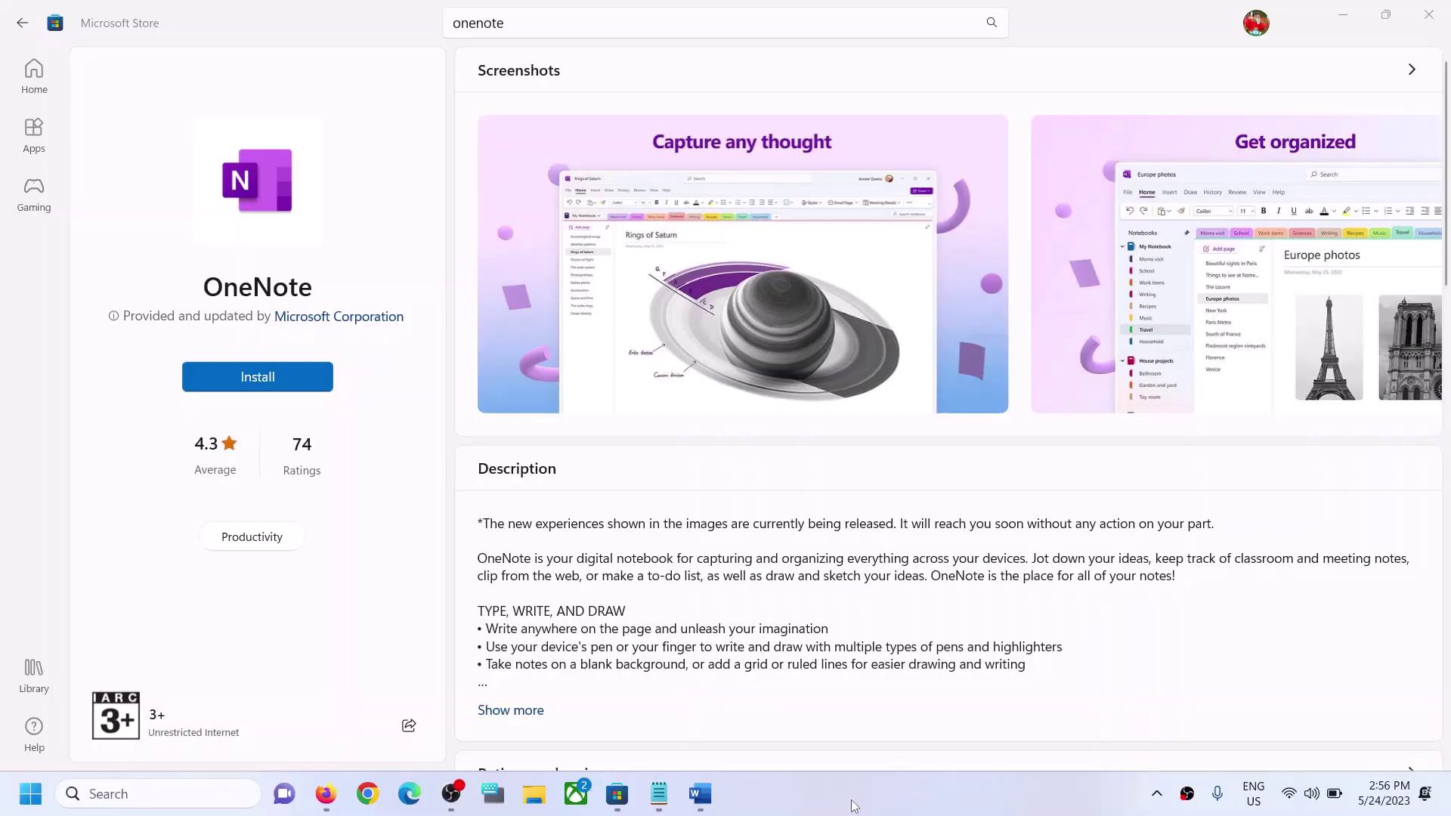
# - Start installing OneNote from its Microsoft Store page
pyautogui.click(267, 386)
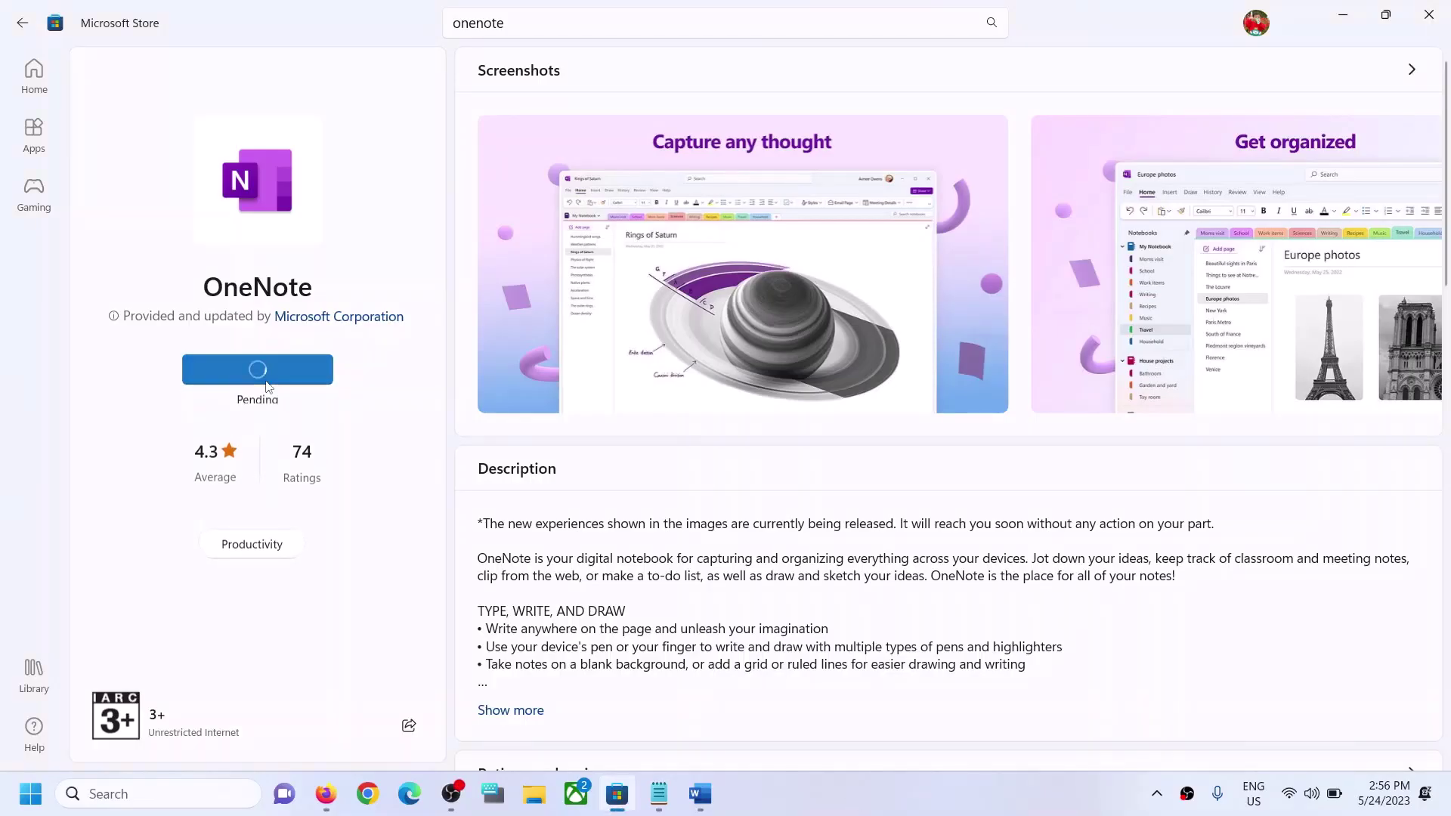